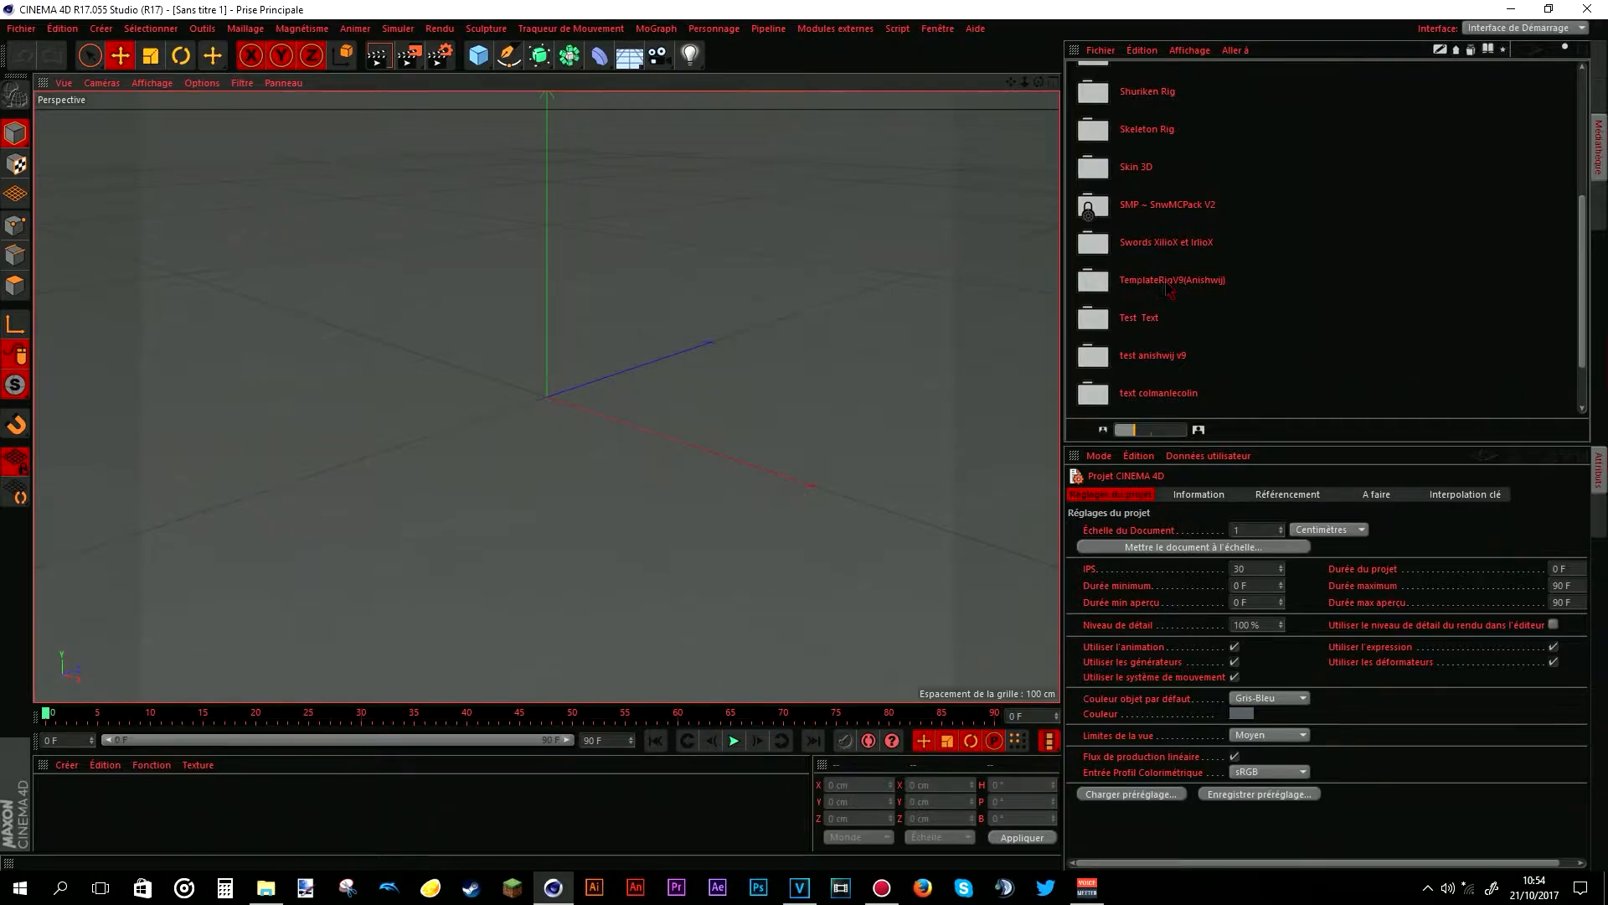
- Load the 1.Default rig from the TemplateRigV9(Anishwij) library and show the Other settings of its body customizer
double_click(1171, 280)
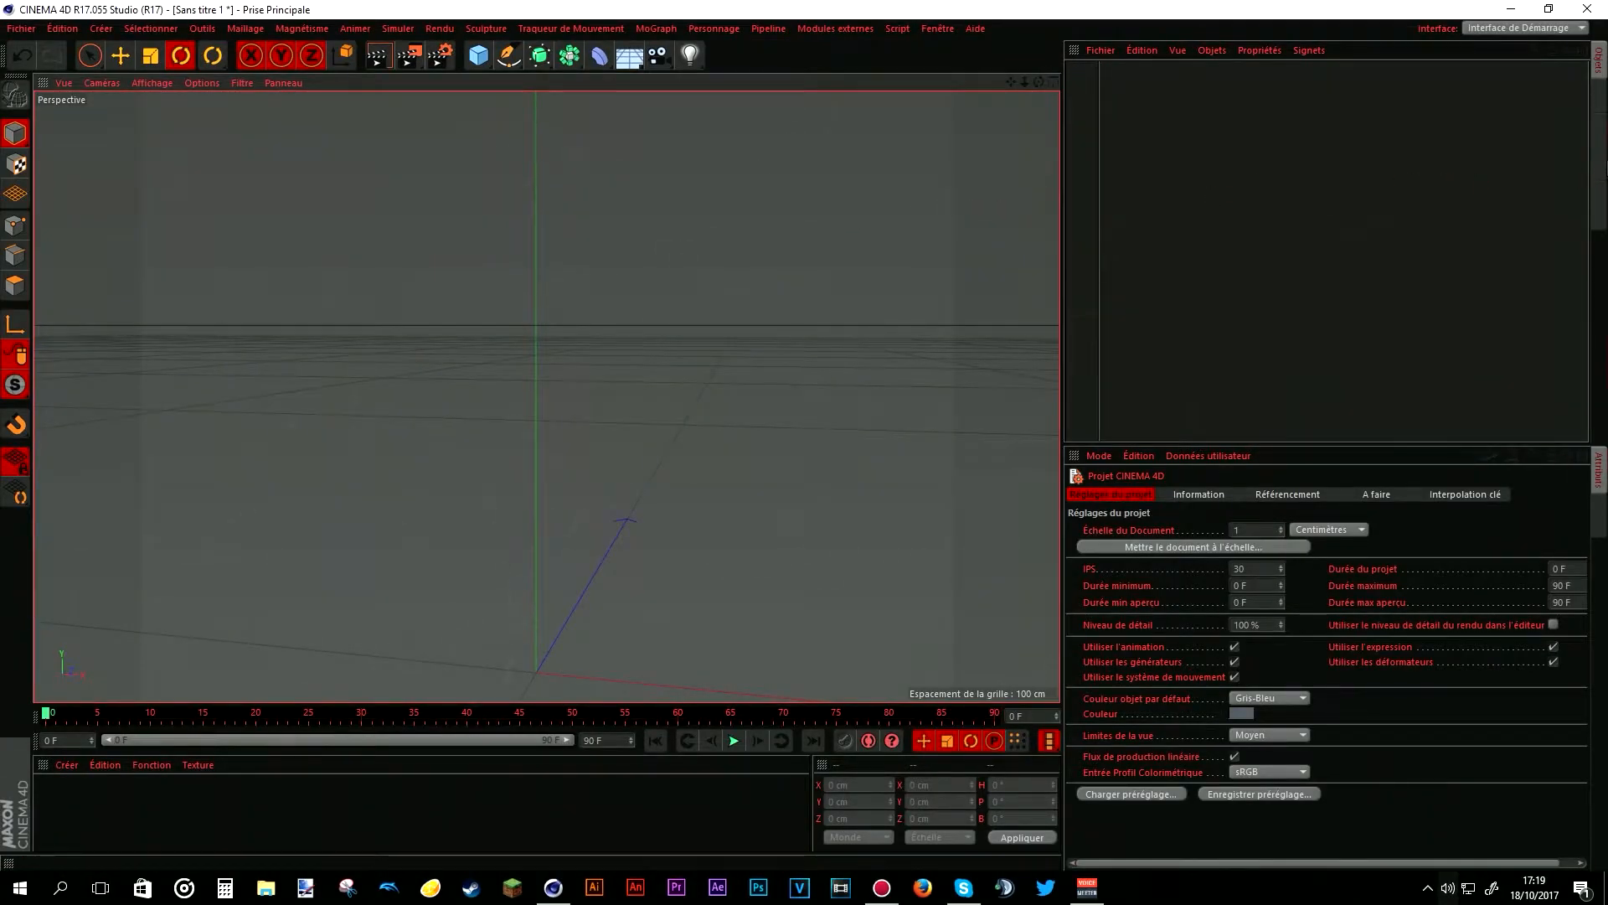
left_click(1598, 168)
double_click(1131, 186)
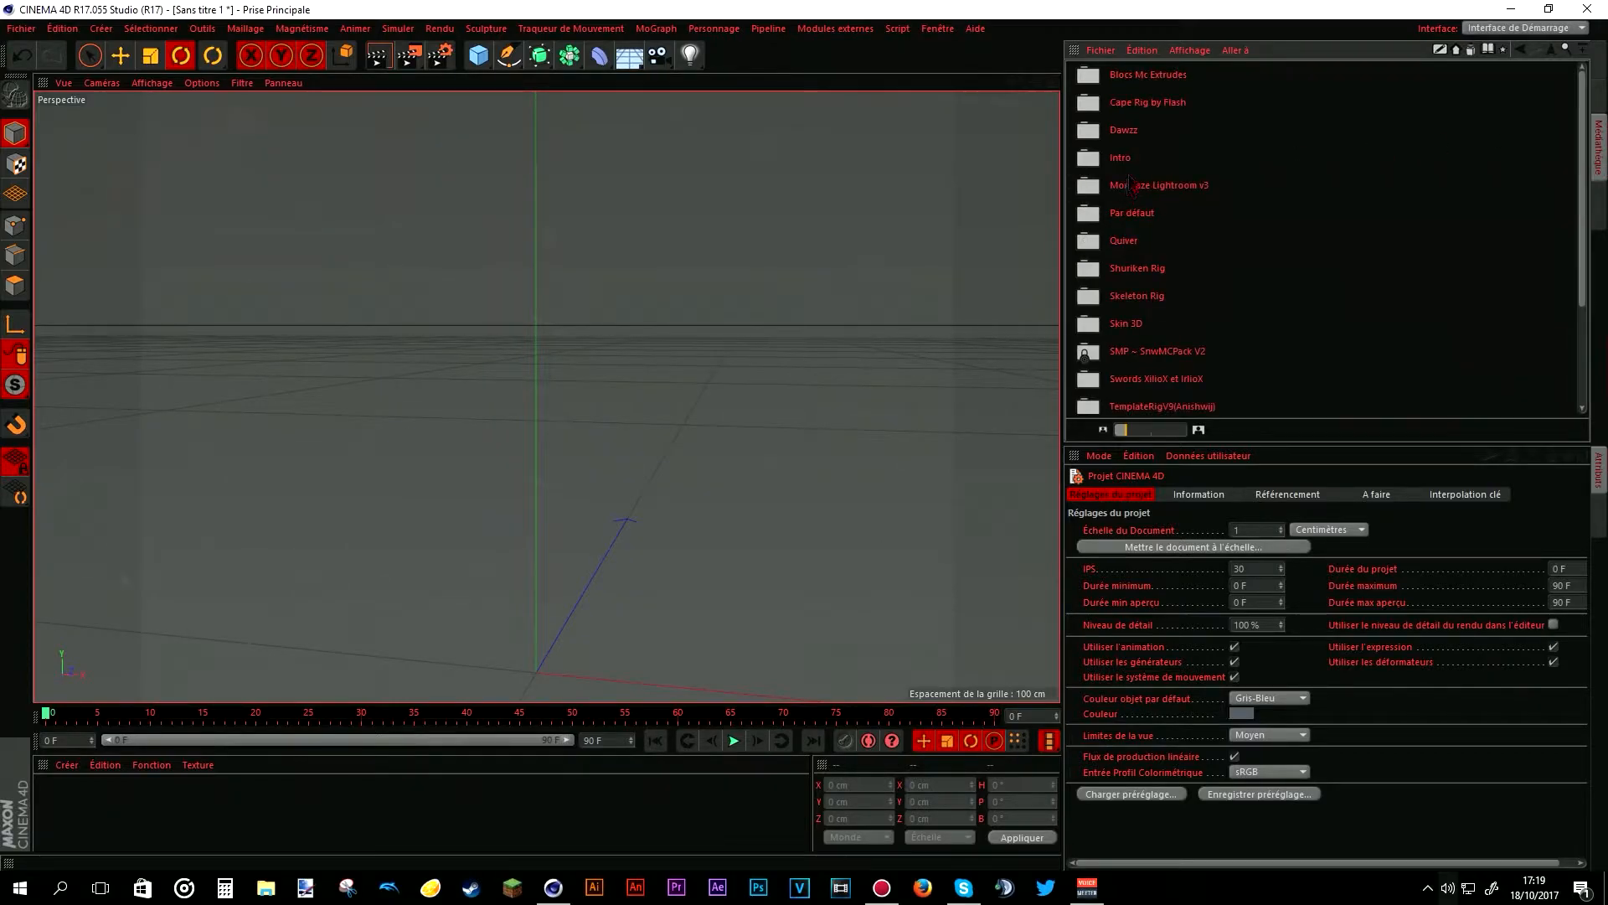
double_click(1179, 409)
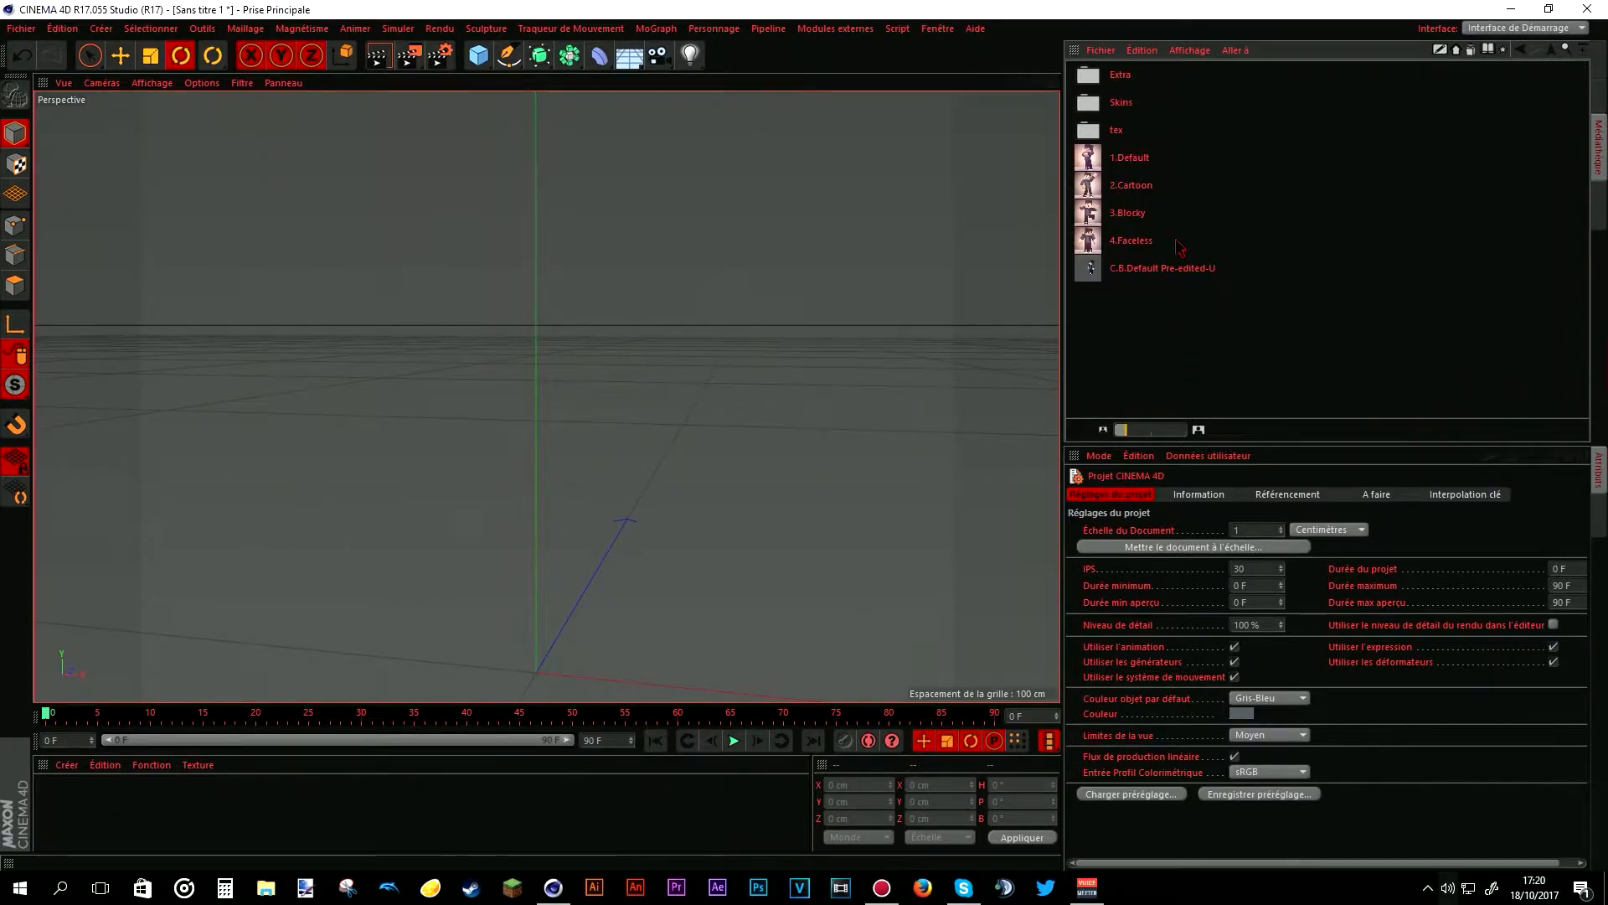
double_click(1134, 163)
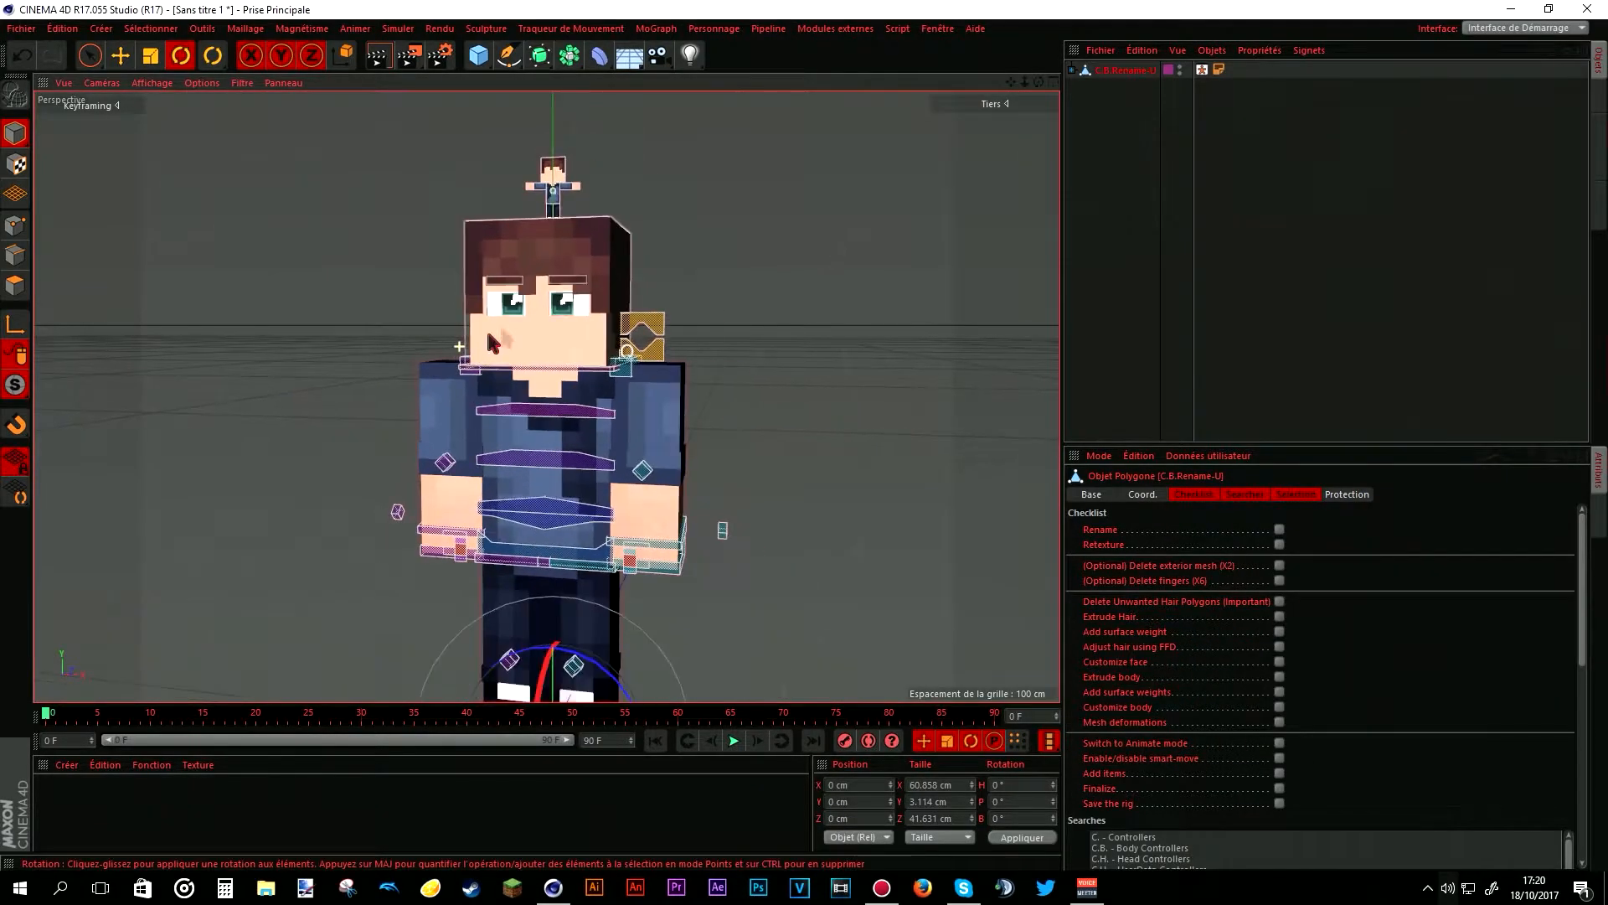
left_click(571, 191)
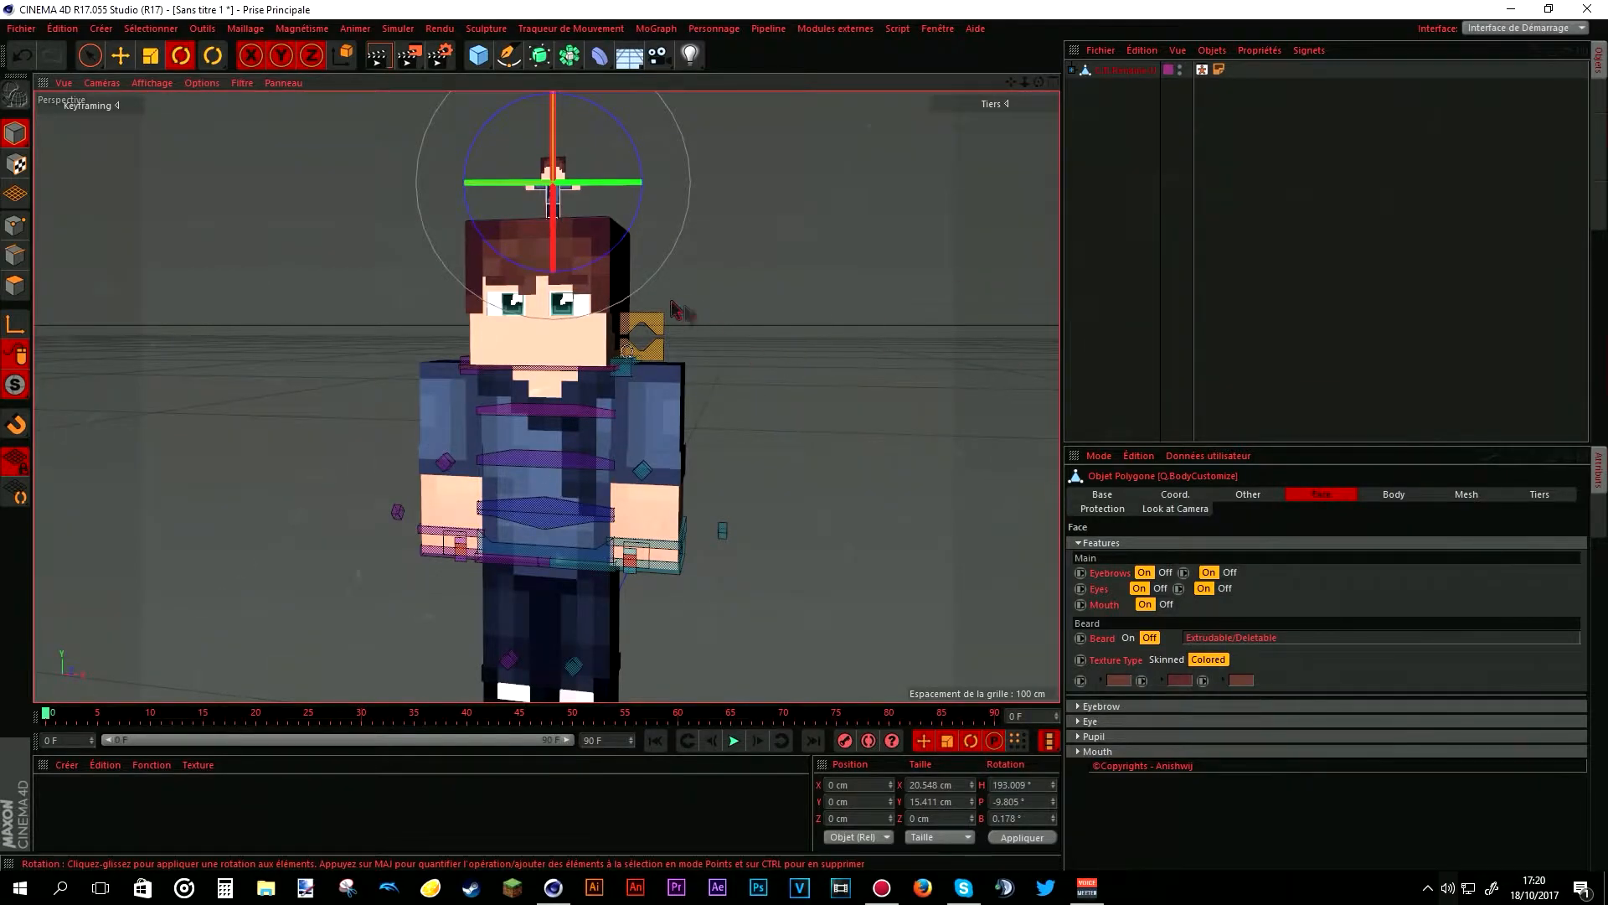
left_click(1273, 499)
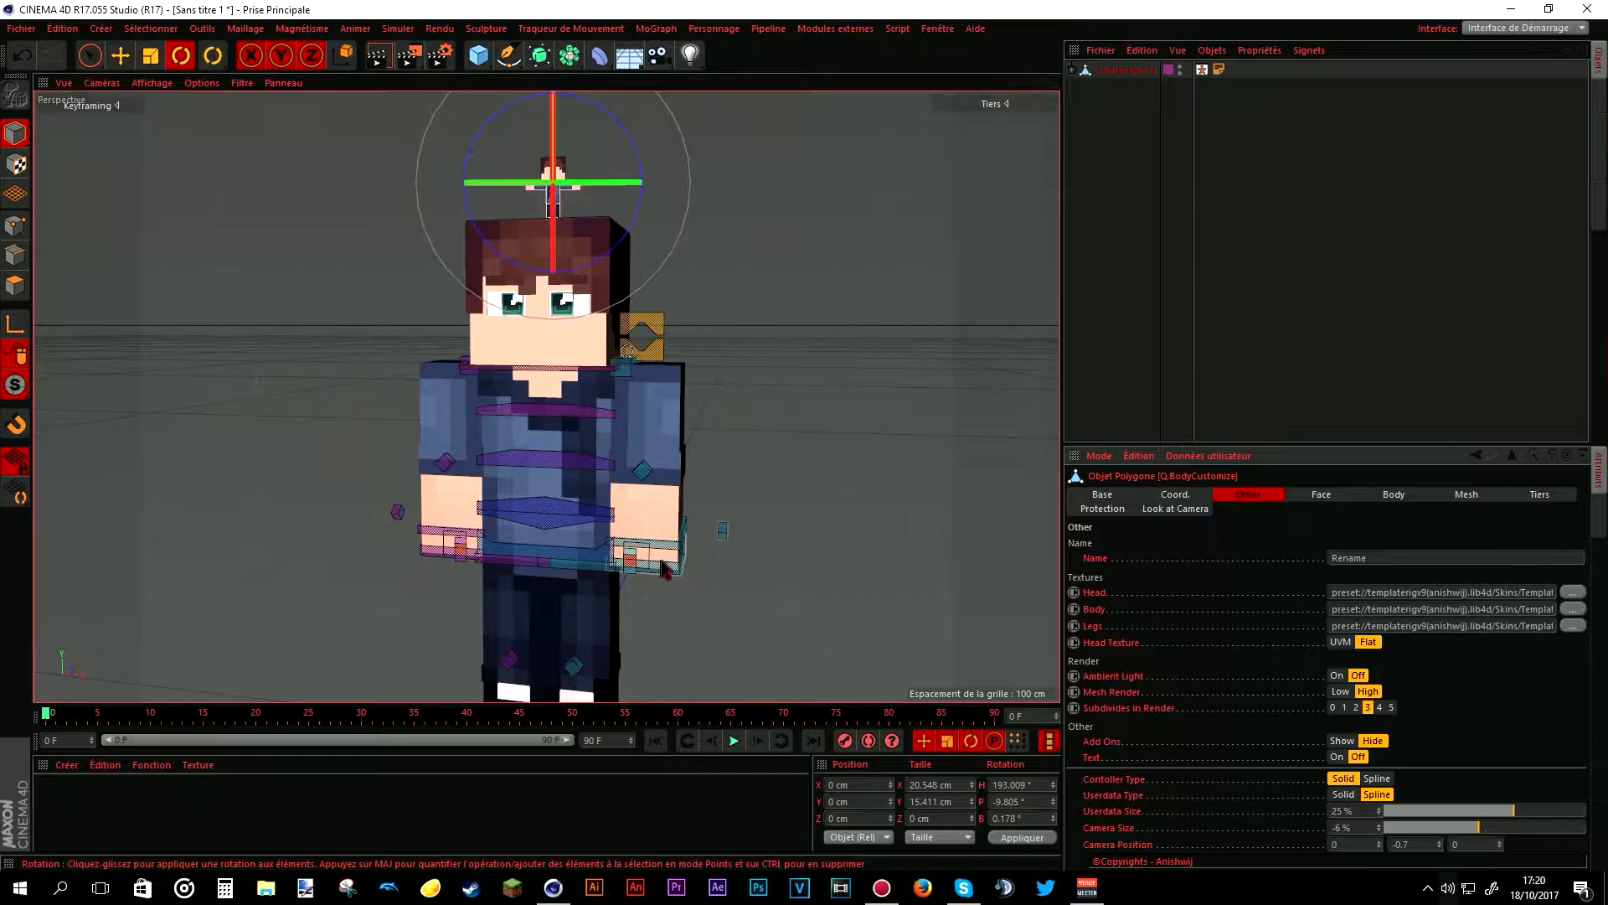
- Try to move the controller beside the character's forearm and undo that move
left_click(722, 529)
key("e")
left_click_drag(877, 394, 938, 319)
key("ctrl+z")
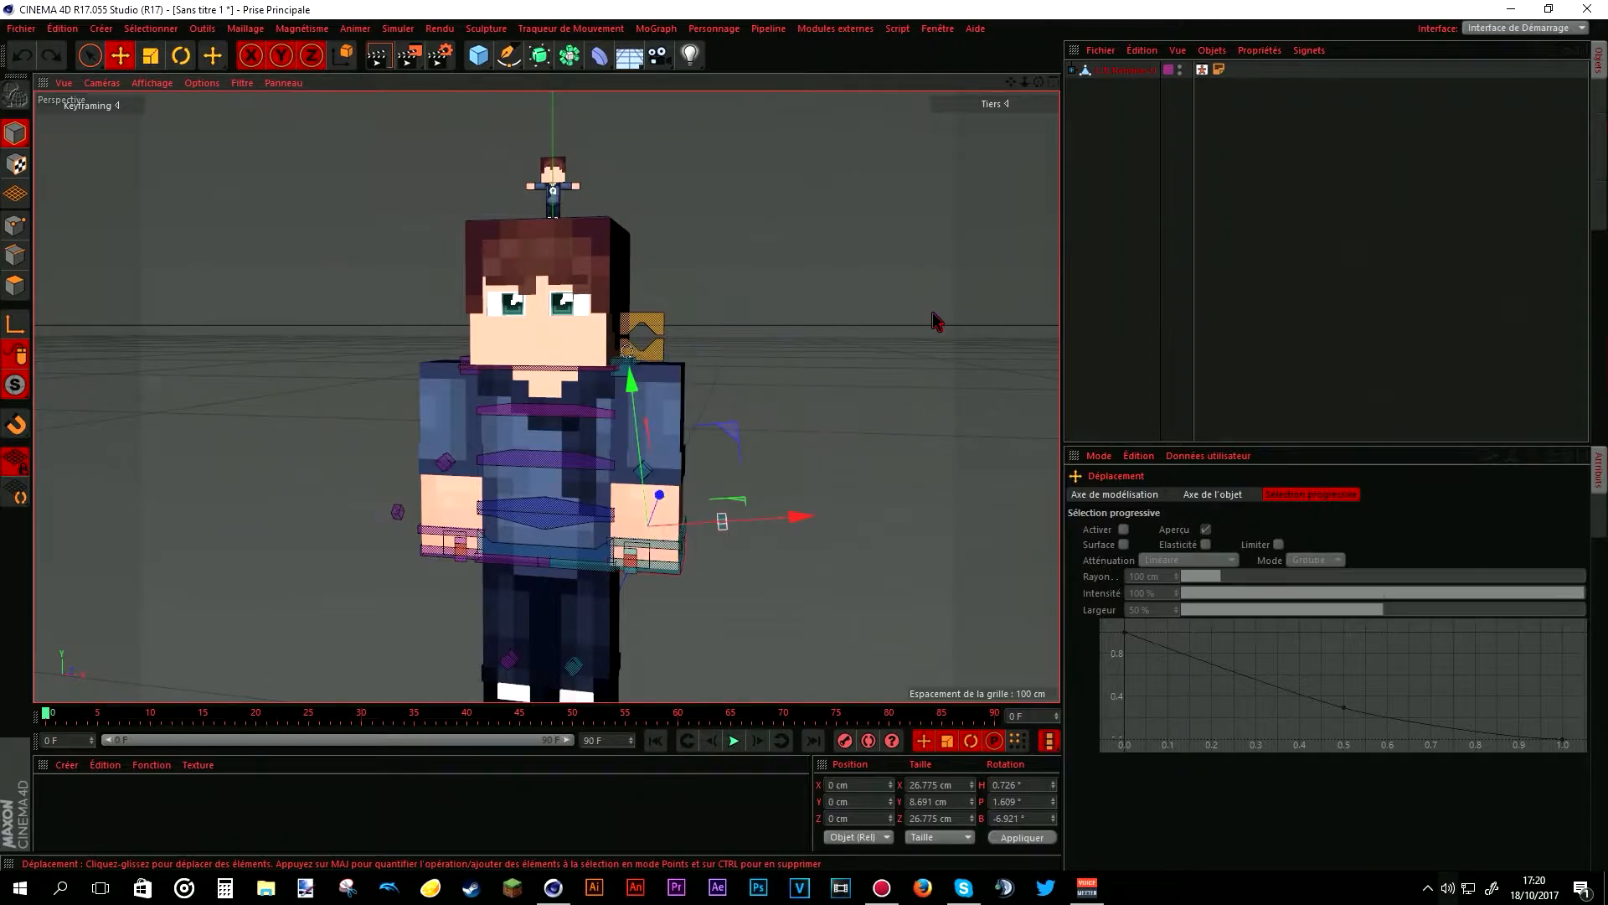
- Rename the rig TUTO, with Ambient Light set to On and Subdivides in Render set to 0
left_click(561, 190)
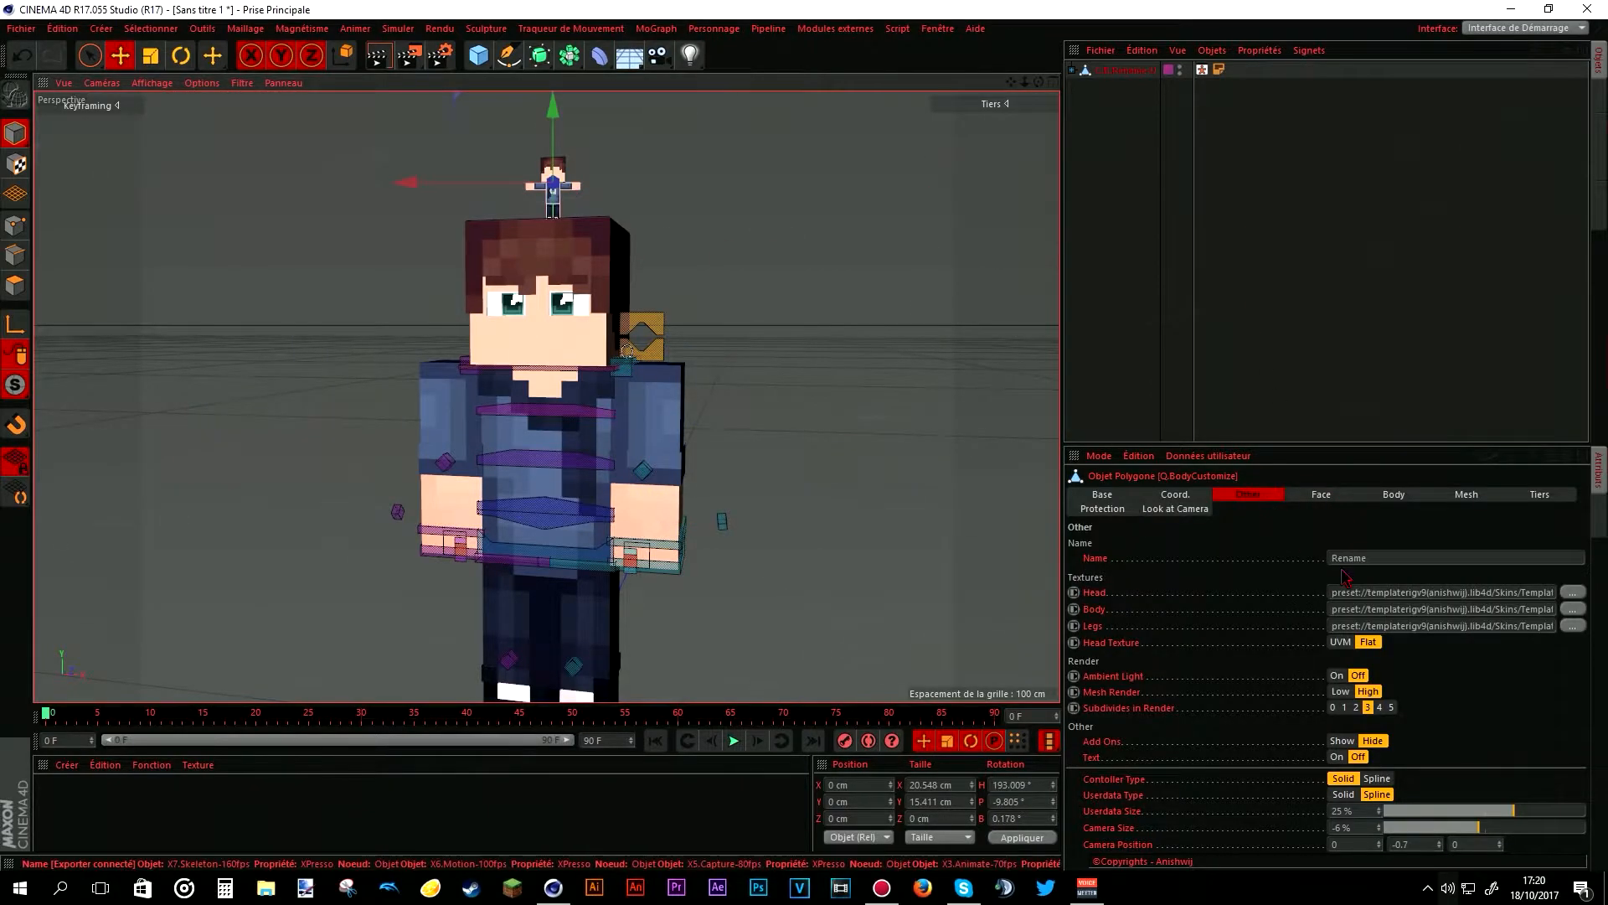
left_click(1337, 675)
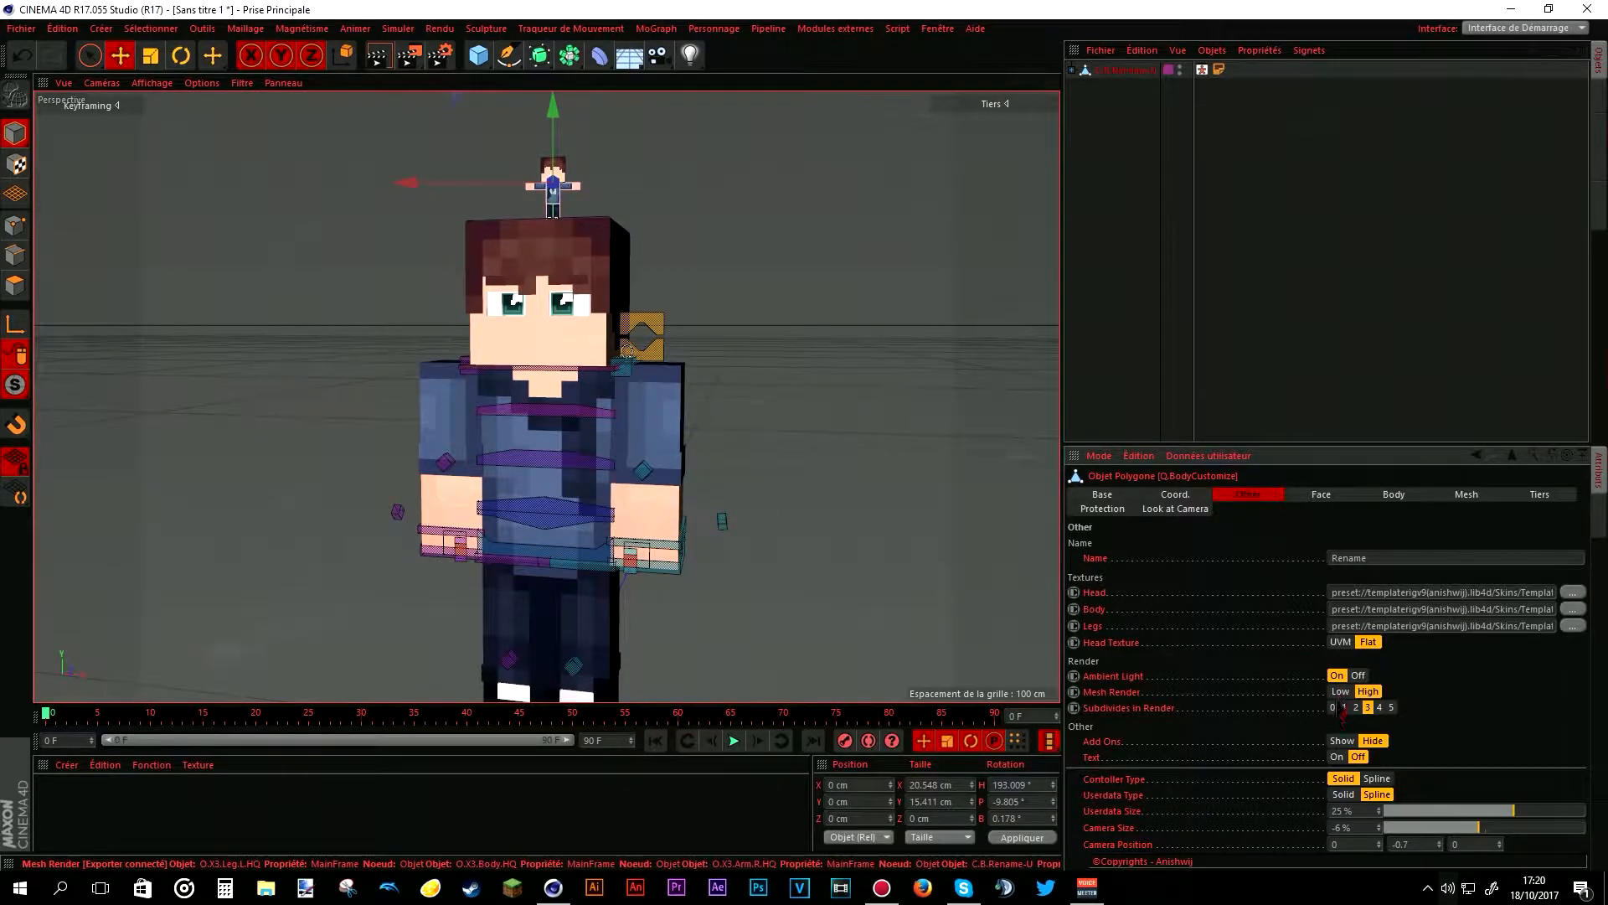
left_click(1332, 707)
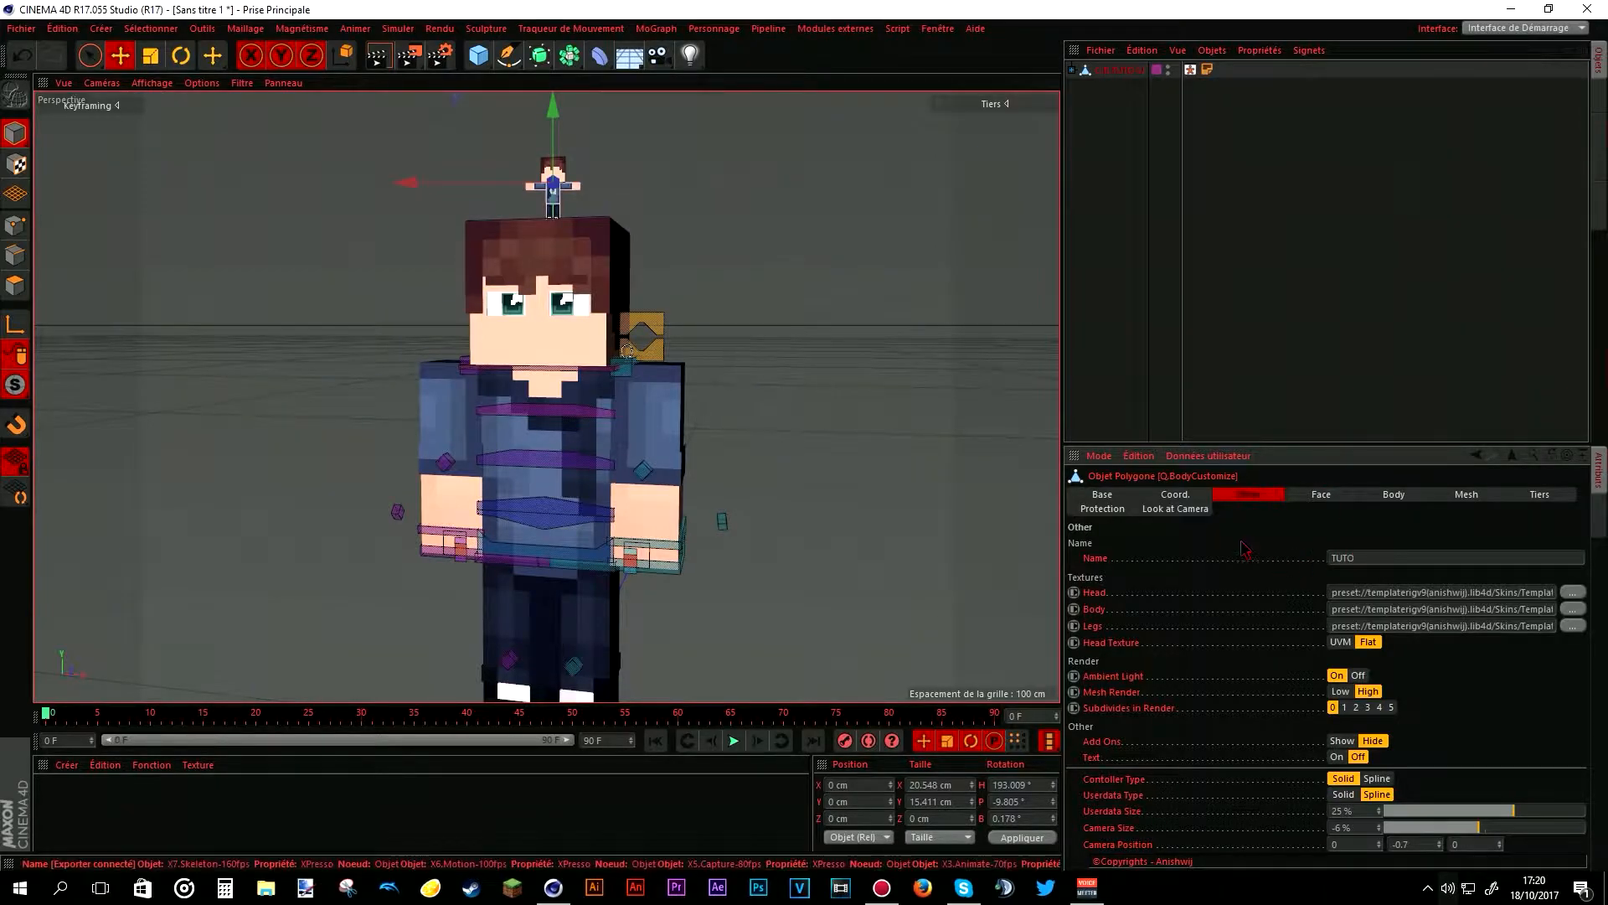
- Set the body's Arms, Legs and Foot bends to 100 %
left_click(1392, 494)
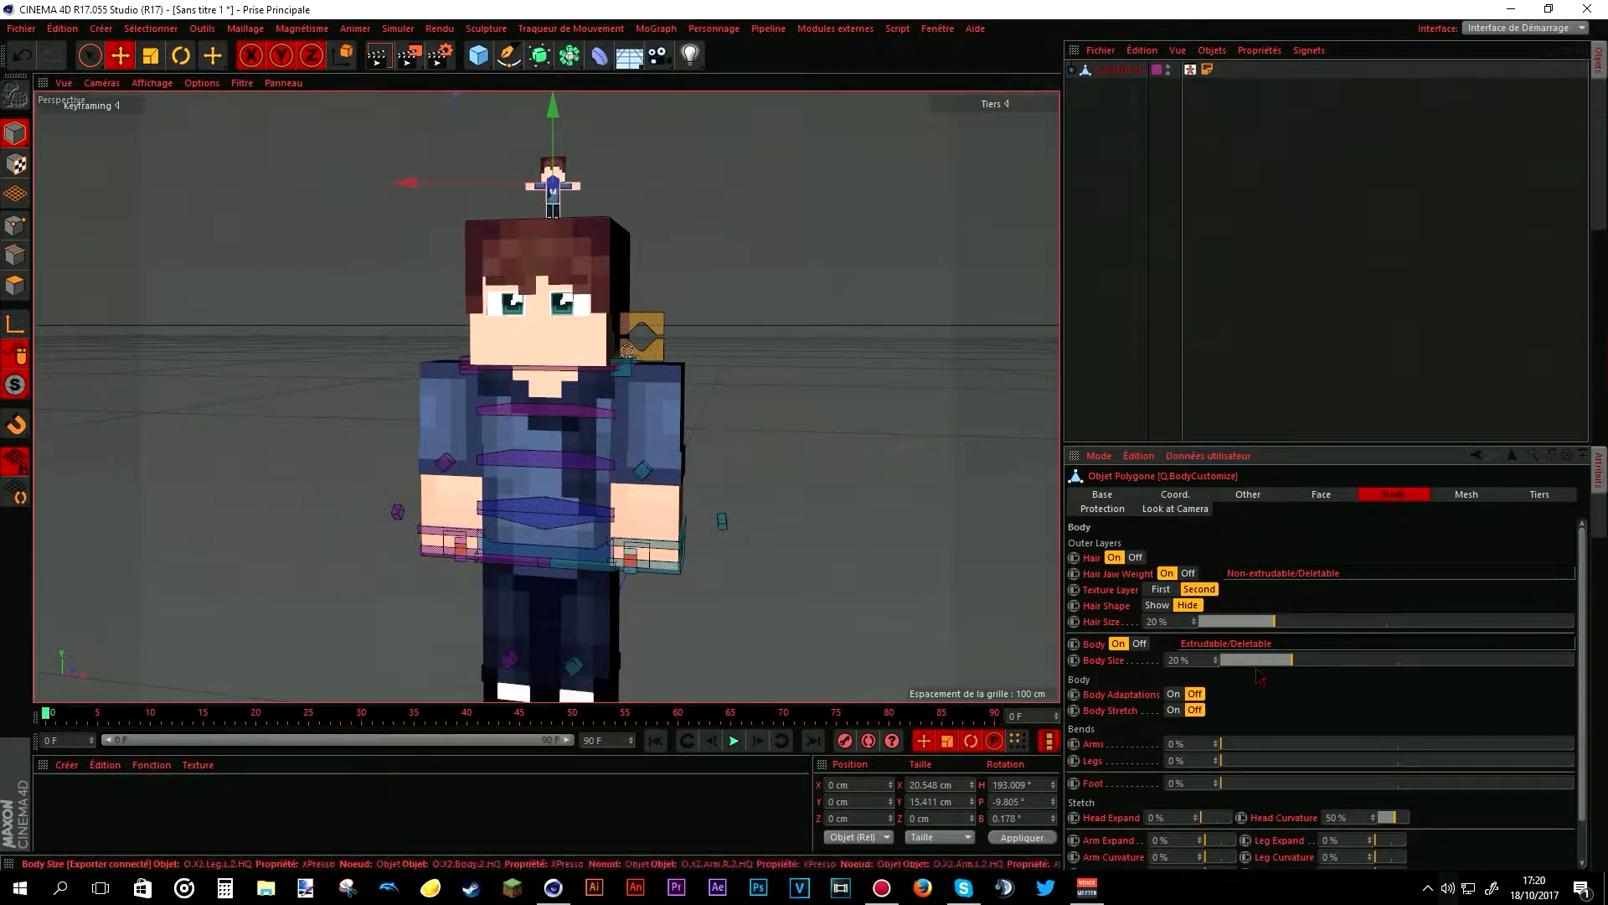
left_click_drag(1394, 745, 1574, 745)
left_click_drag(1248, 760, 1374, 777)
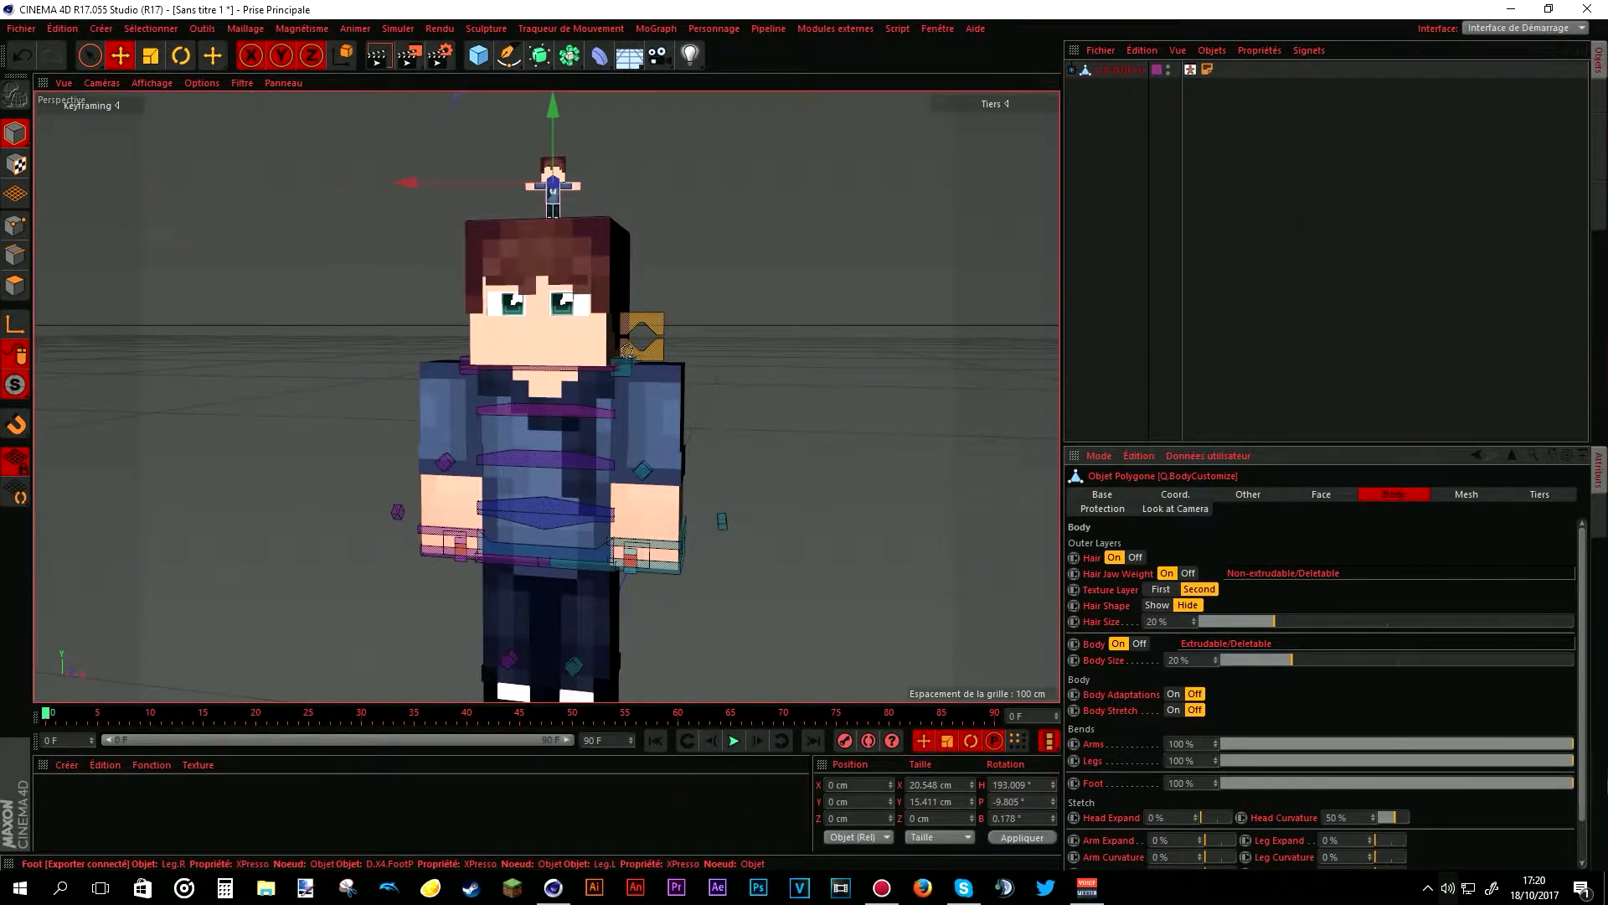
- Try the mesh deformer presets on the character and set Presets to 1
left_click(1474, 496)
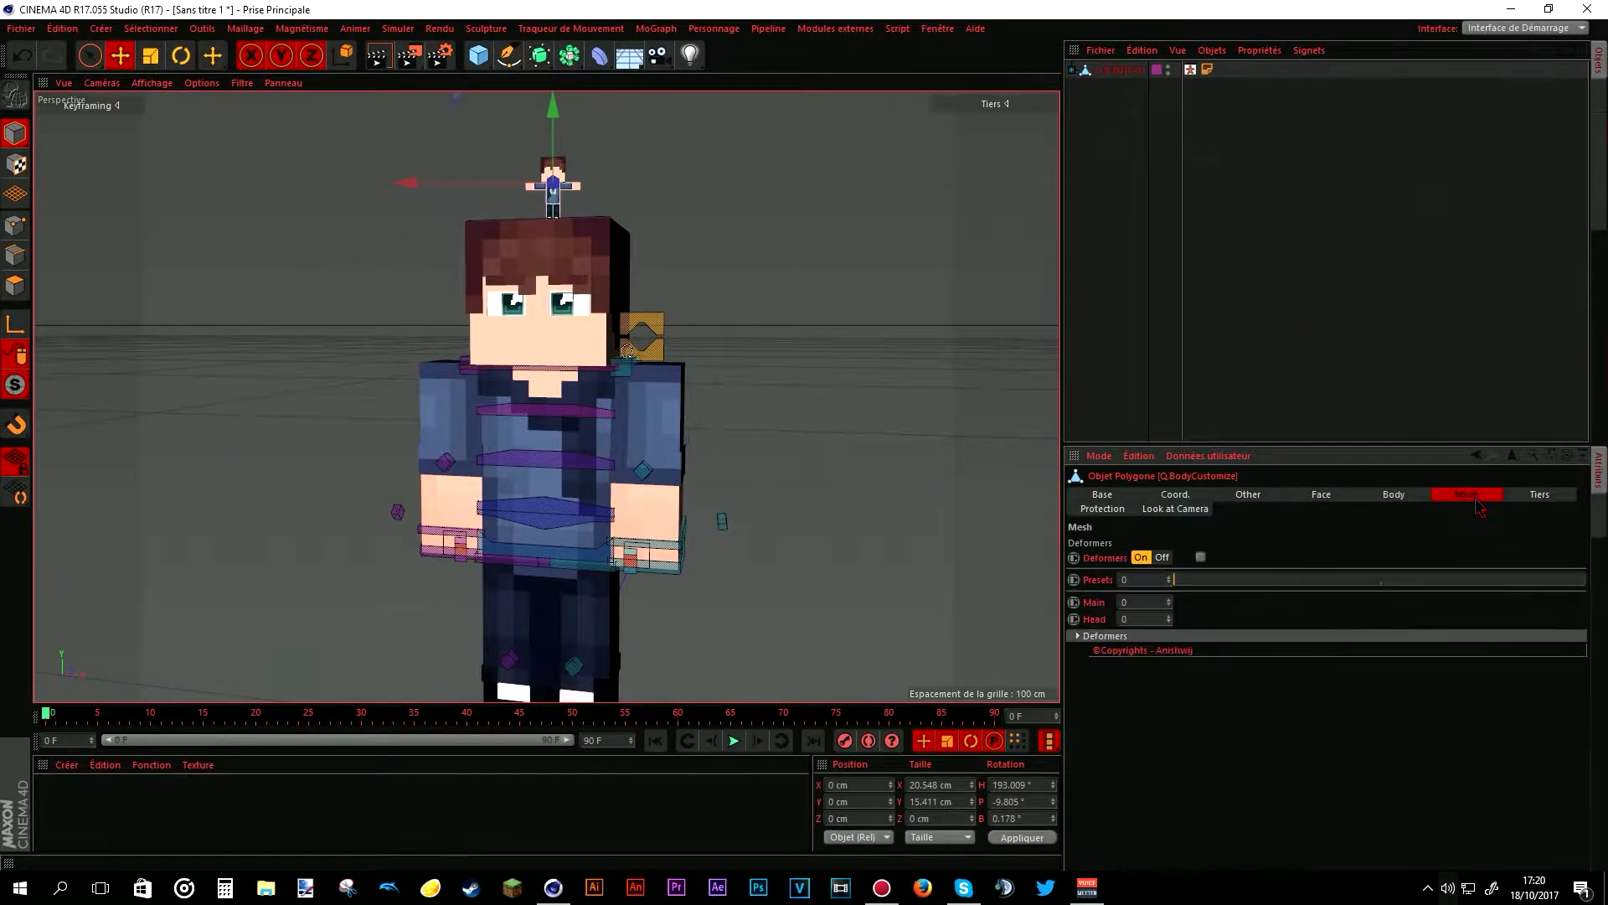
left_click(1216, 579)
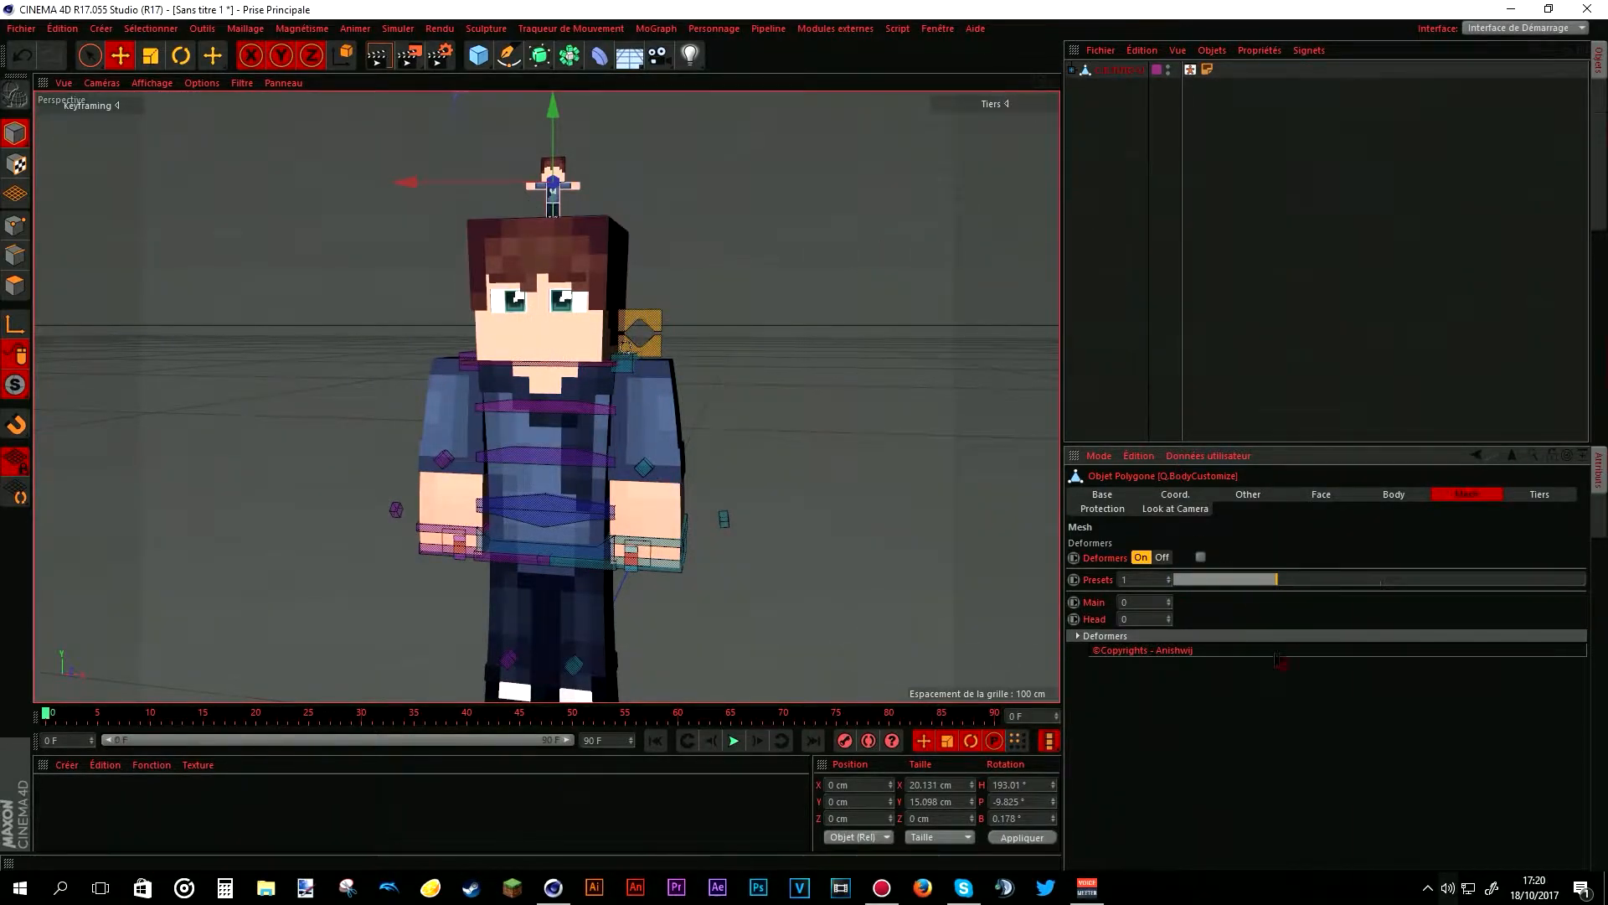
left_click(1171, 580)
left_click_drag(1171, 581, 1600, 580)
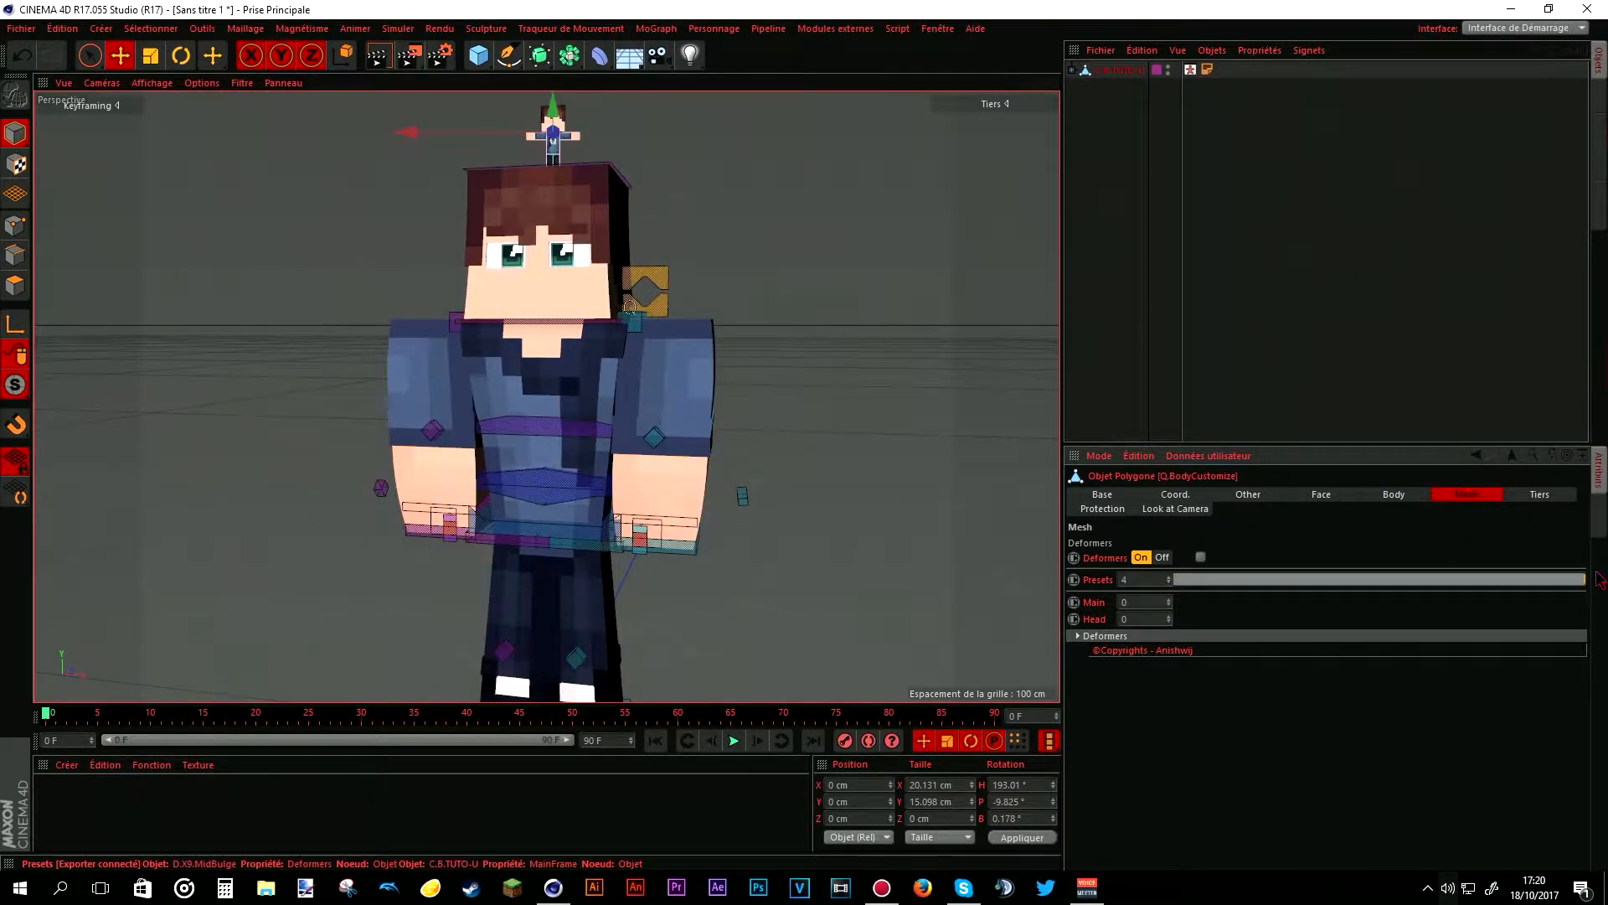
left_click_drag(1586, 574, 1298, 589)
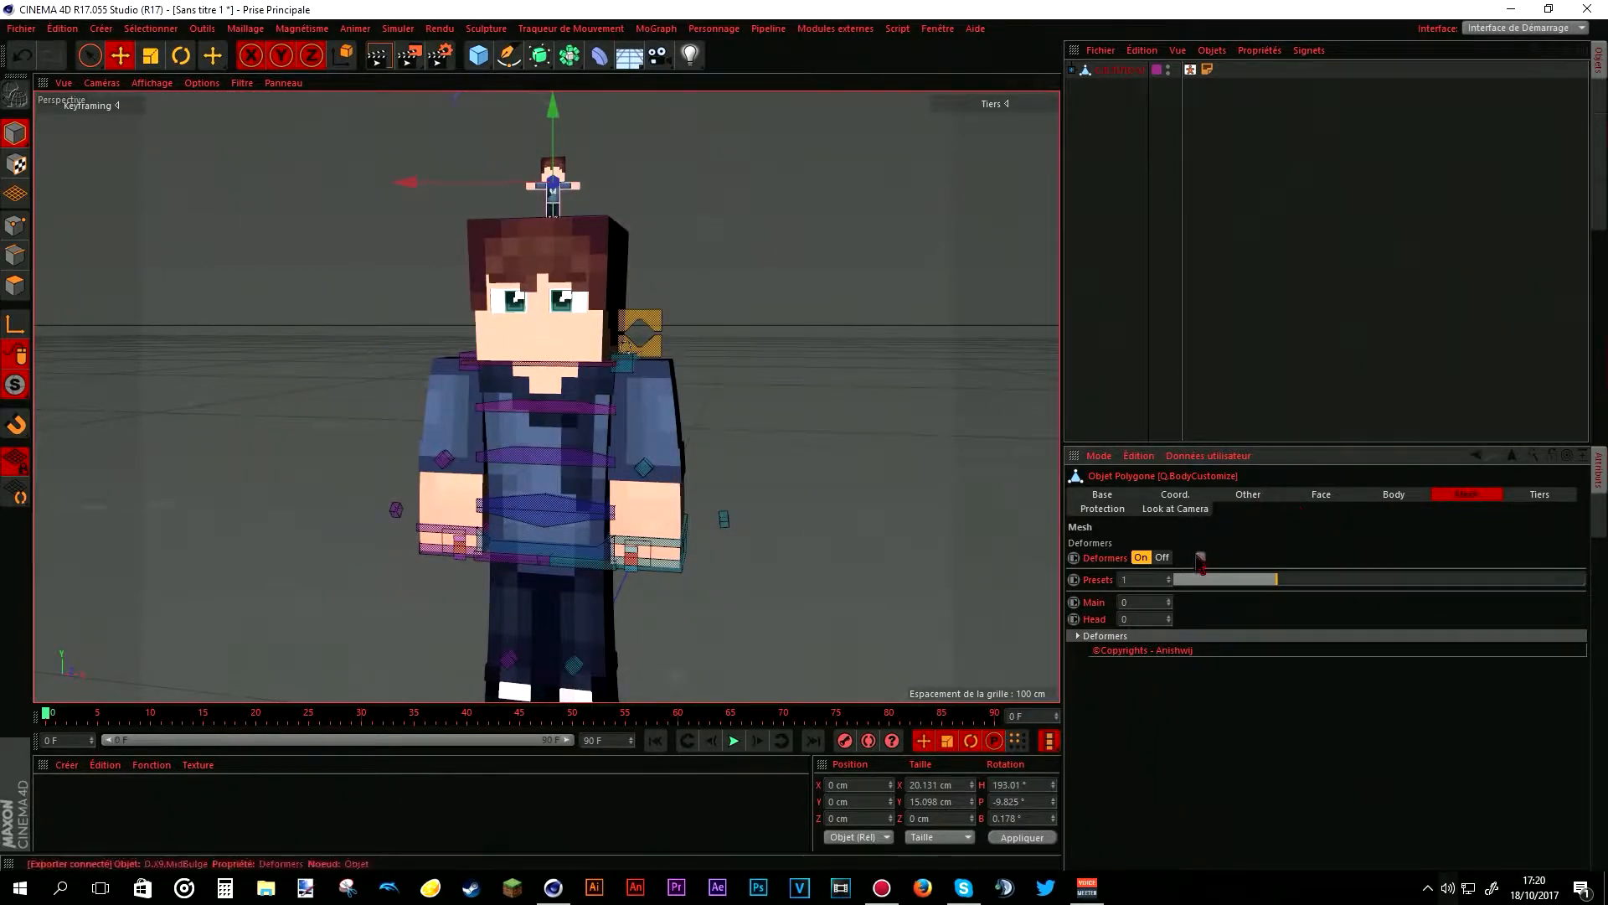
- Load [C4D] Caterby.png from the Skins Minecraft folder's Carterby subfolder as the rig's head texture
left_click(1250, 495)
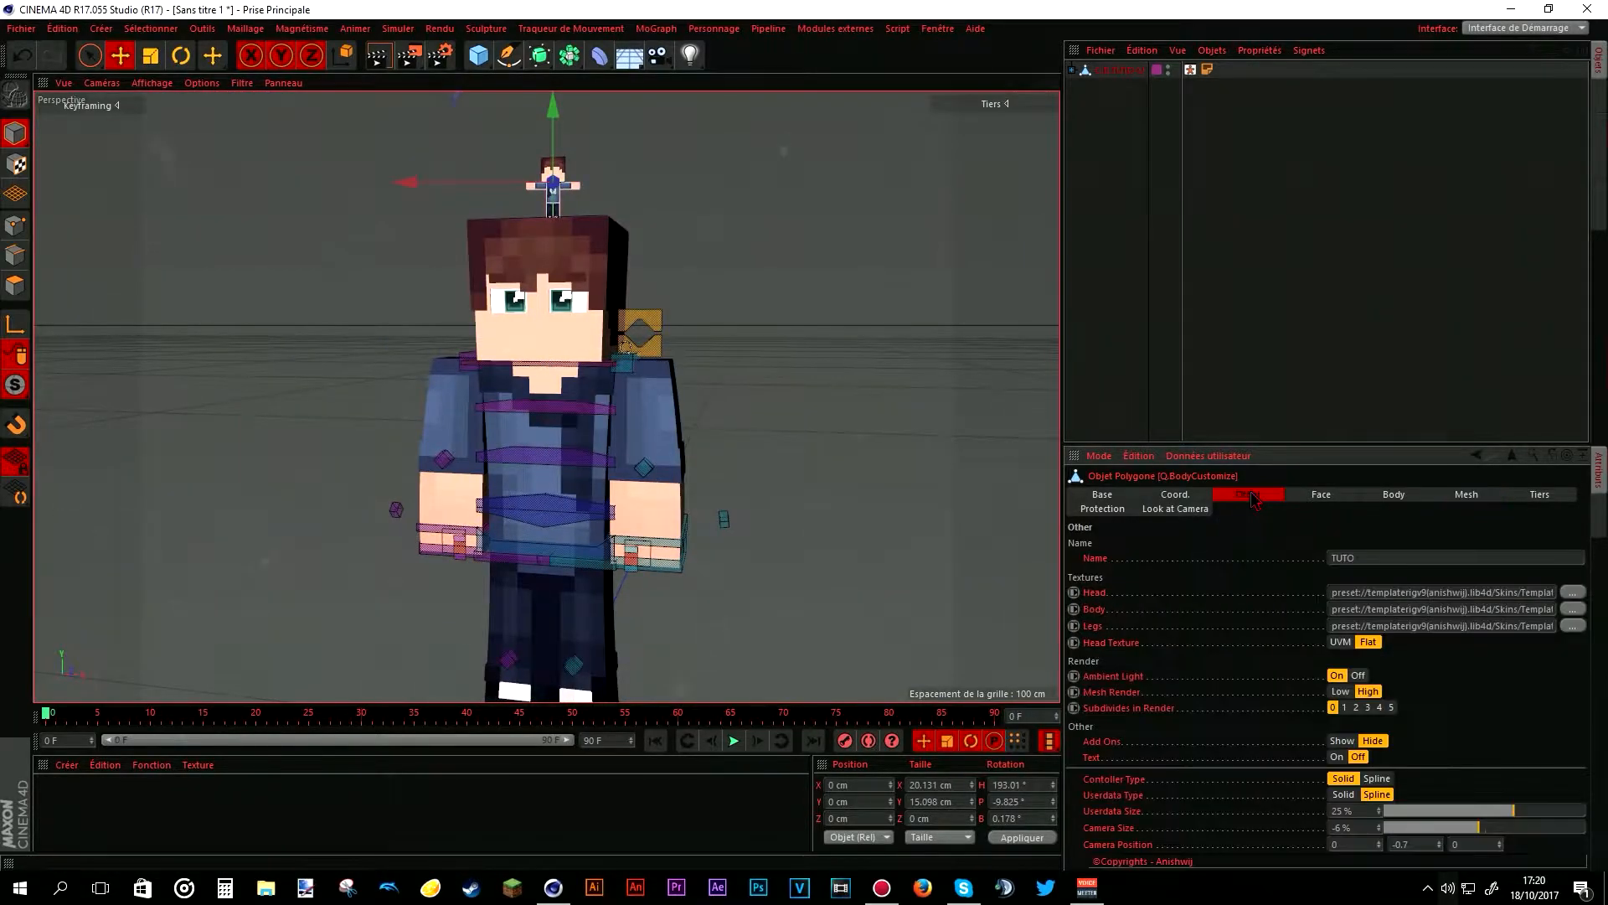
left_click(1572, 593)
scroll(76, 243, "up", 3)
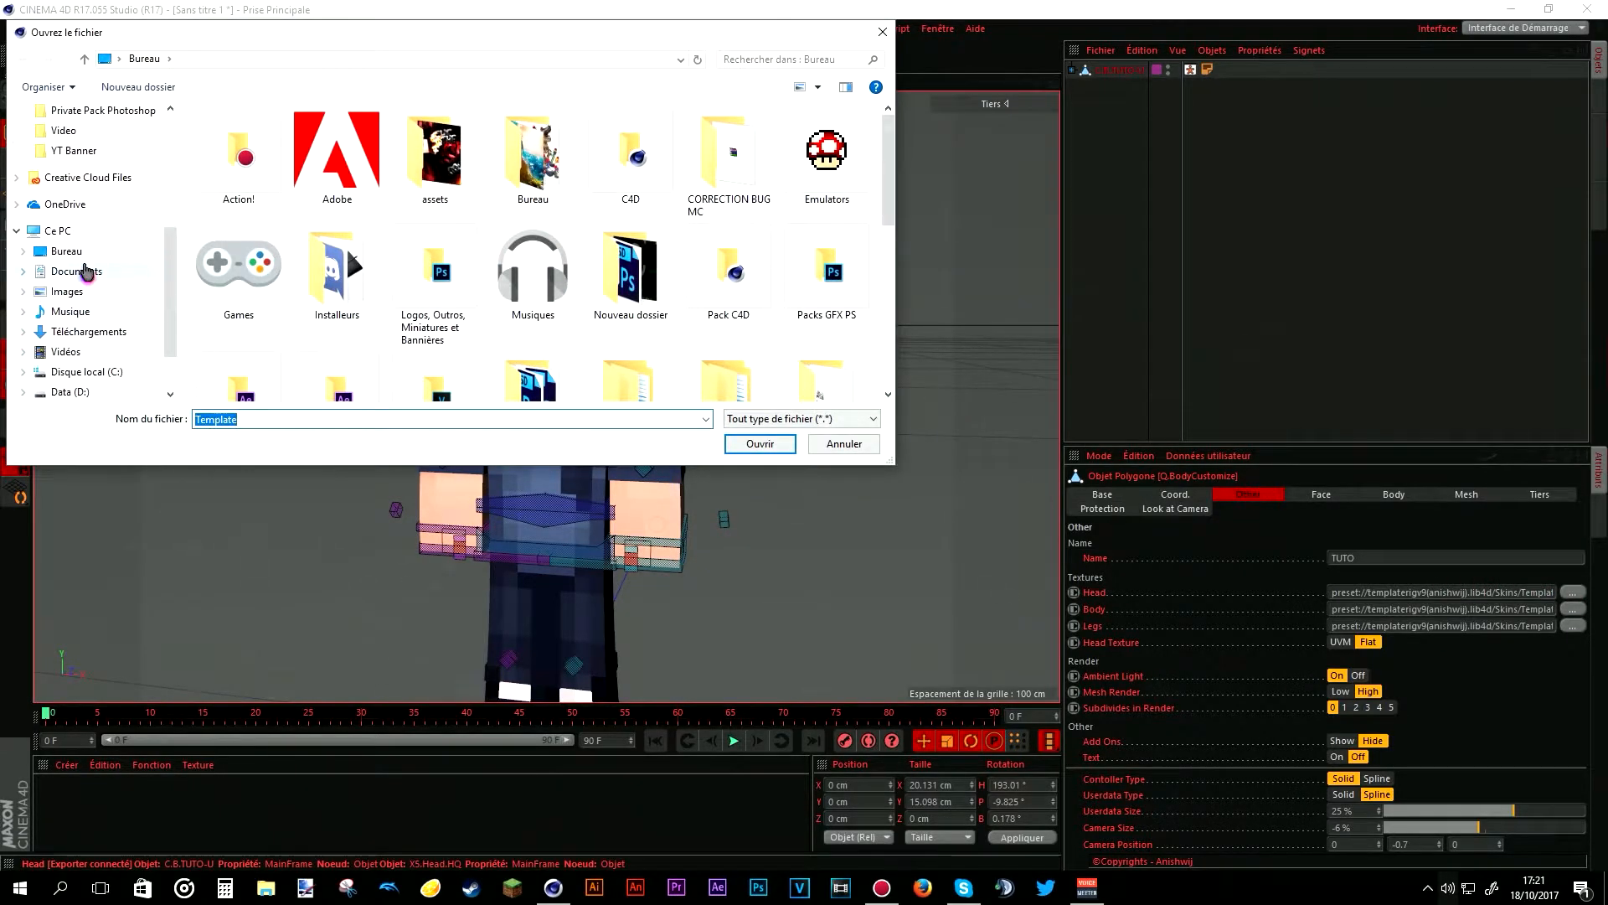
scroll(75, 243, "up", 2)
left_click(82, 191)
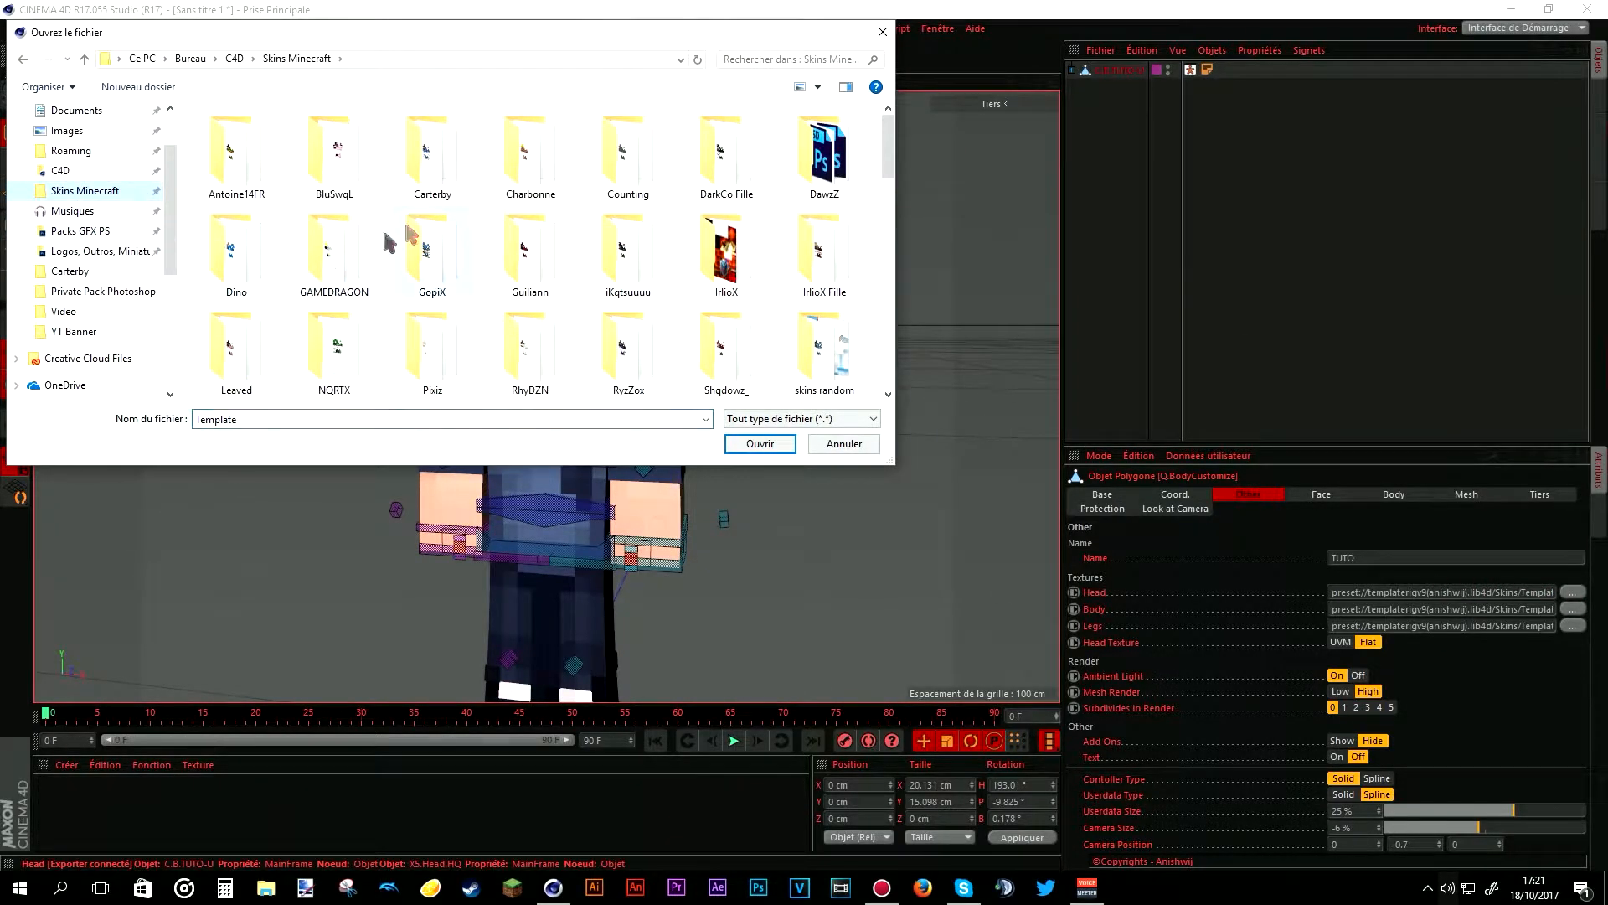
double_click(414, 176)
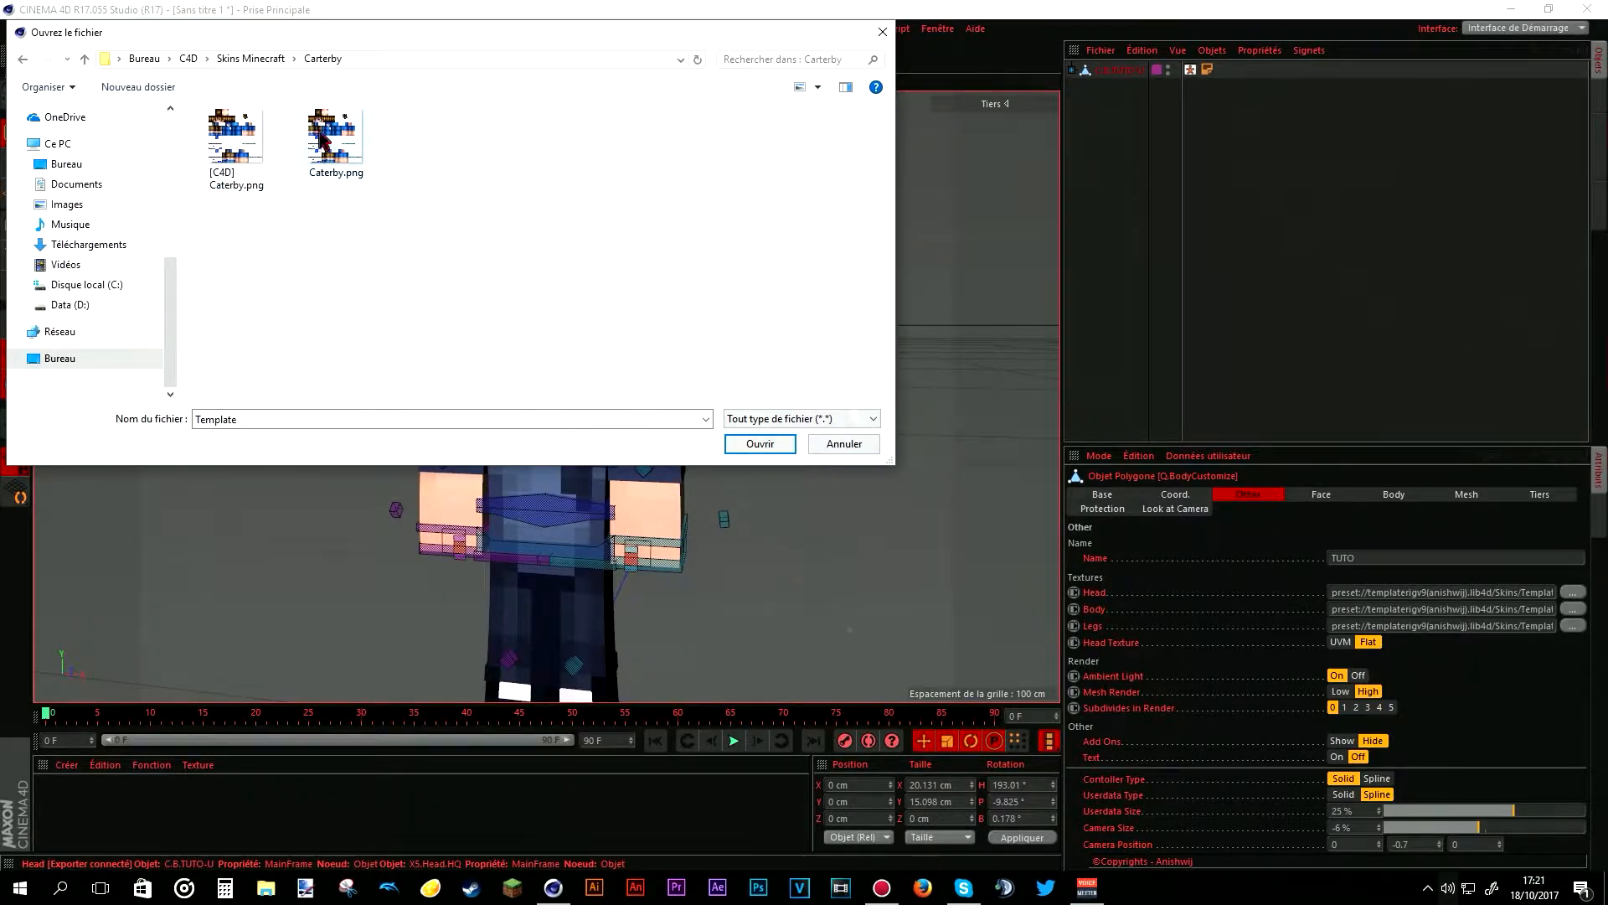
double_click(251, 134)
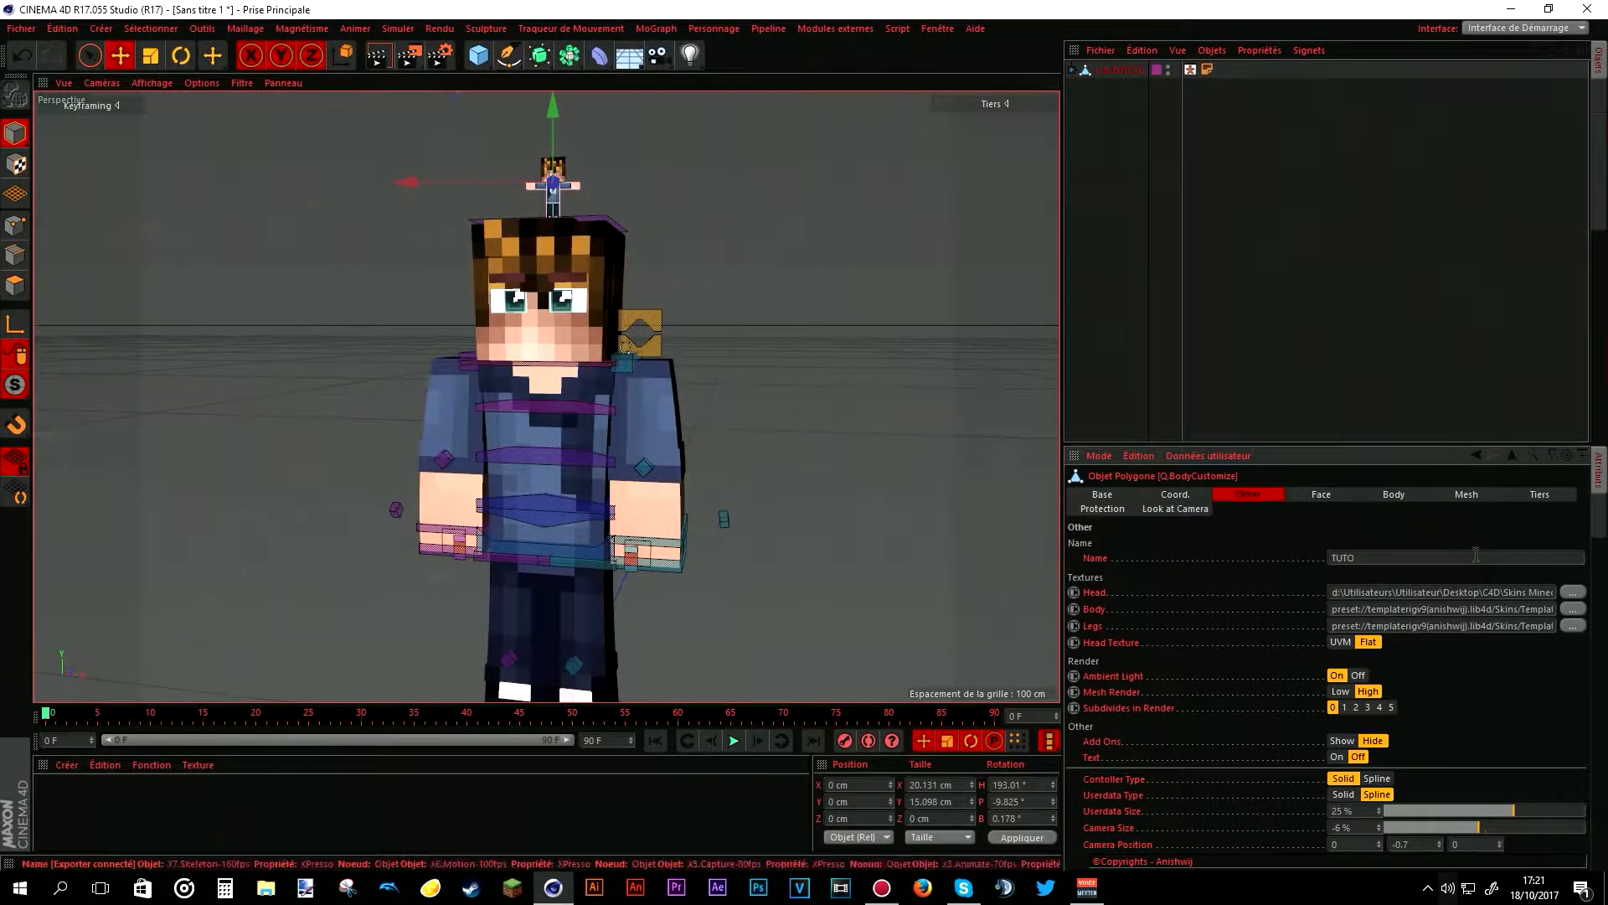
- Apply Caterby.png as the texture of both the body and the legs
left_click(1573, 609)
double_click(336, 140)
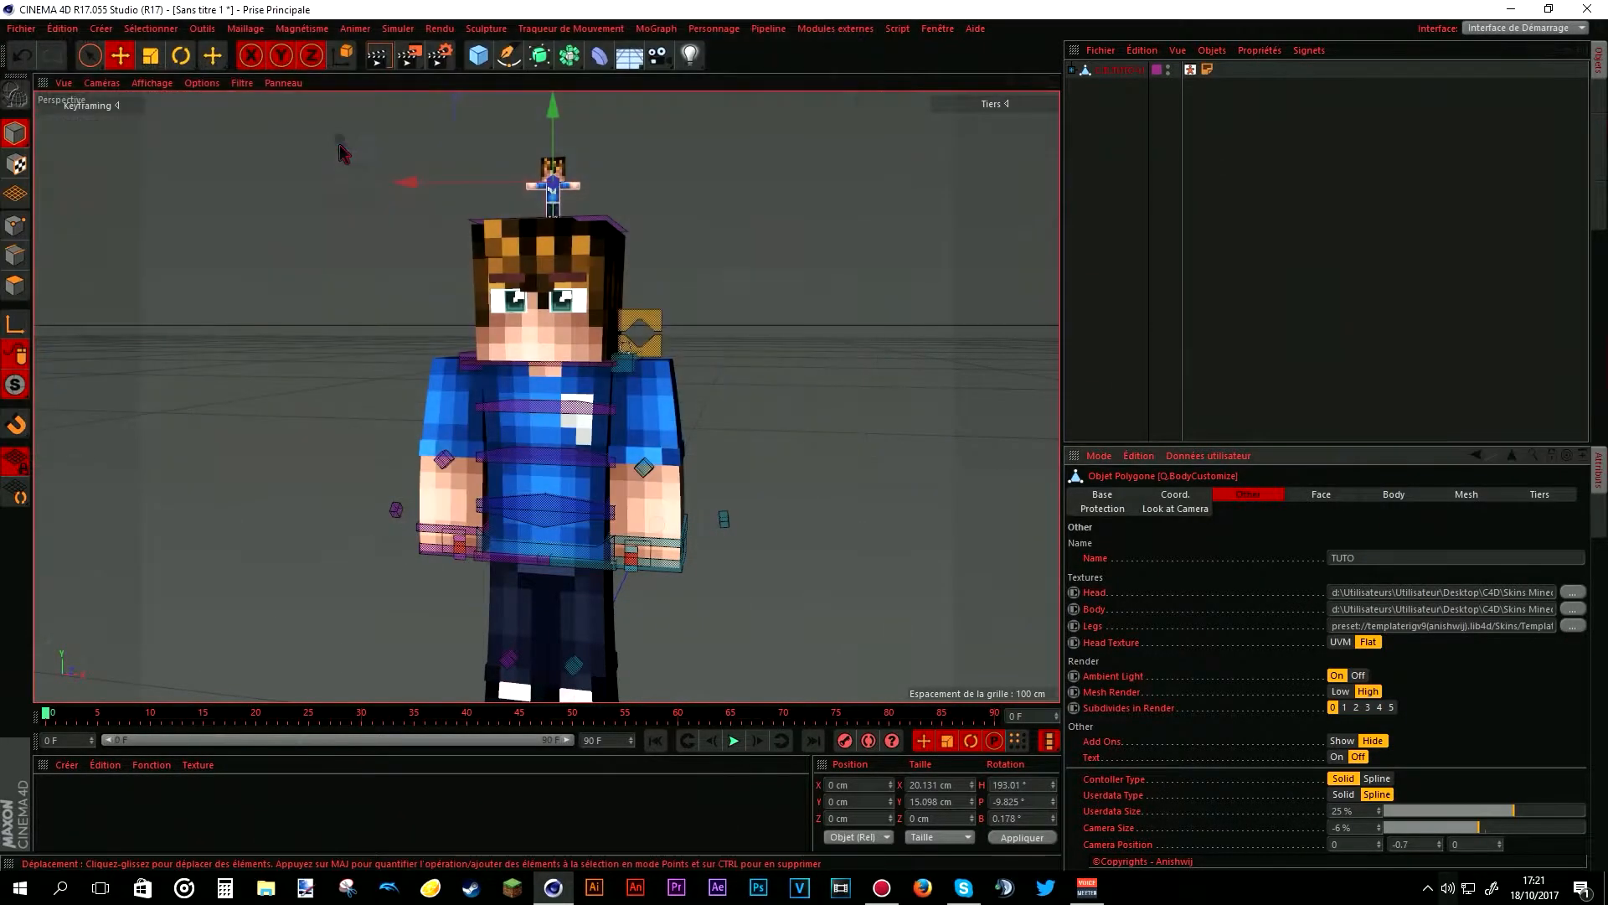
left_click(1573, 625)
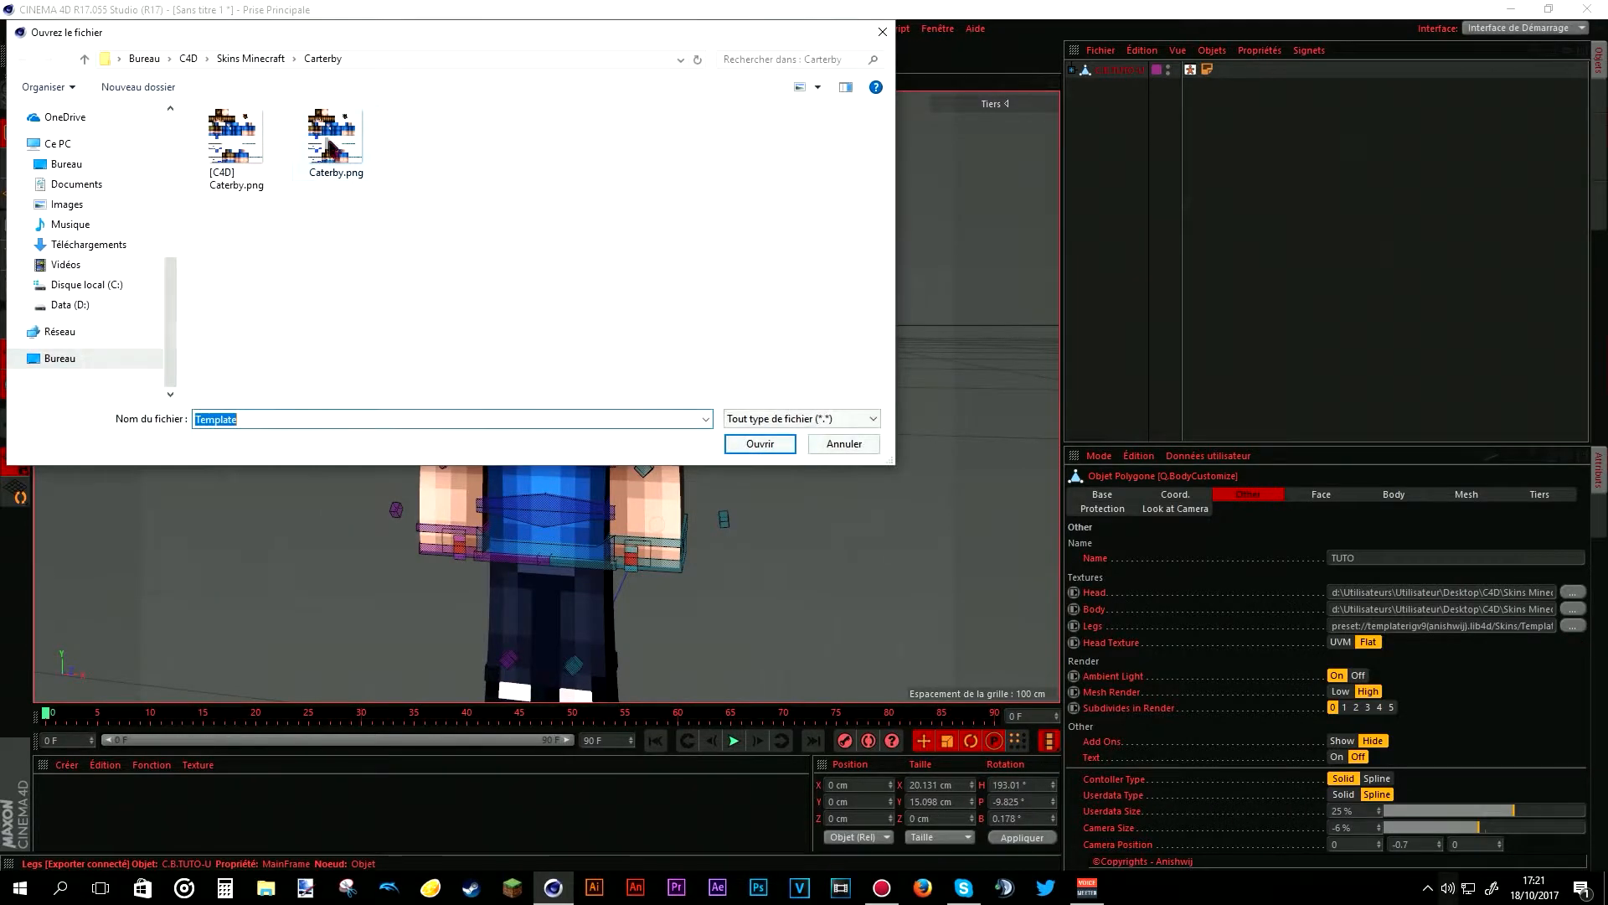
double_click(331, 144)
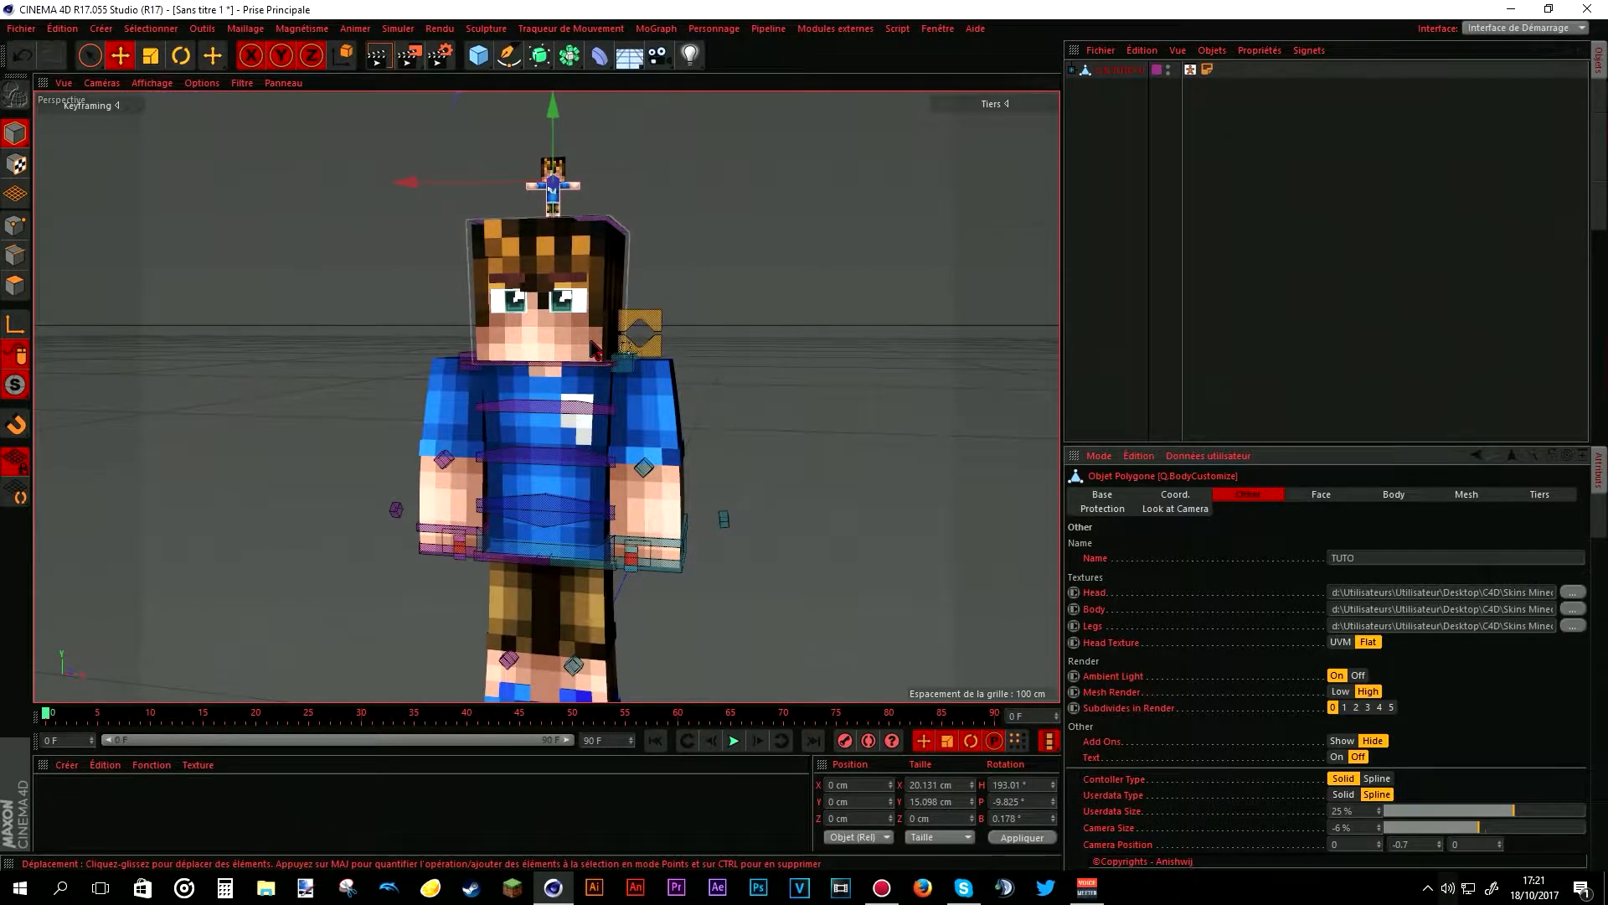
- Expand the facial control board beside the head and show the body customizer's Face settings
left_click(1330, 499)
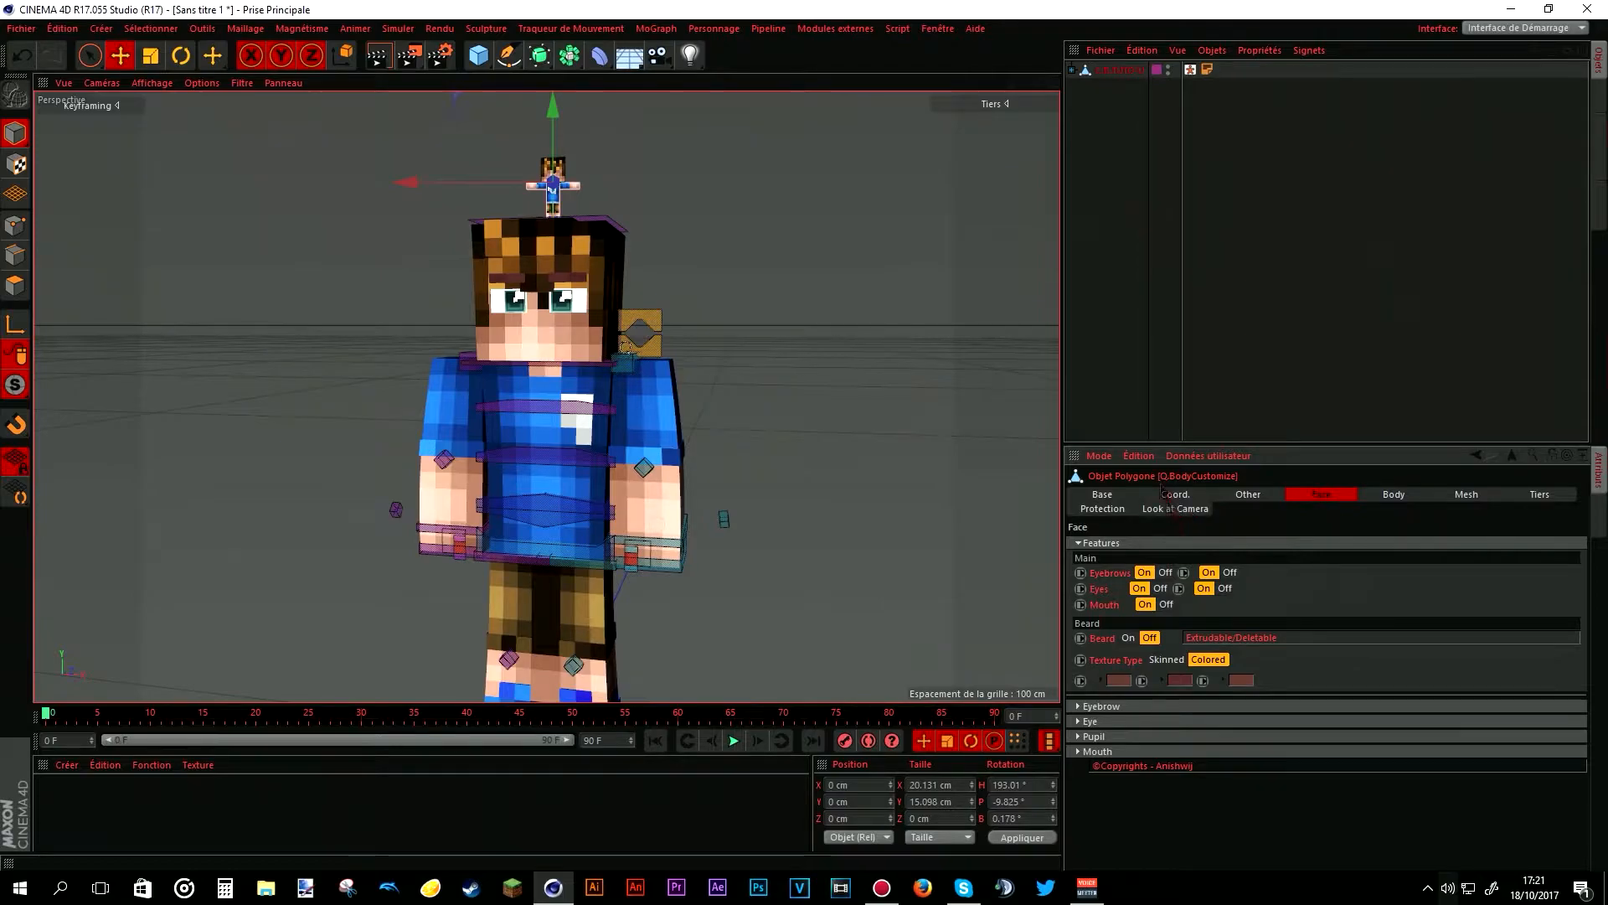
scroll(653, 343, "up", 1)
left_click(655, 343)
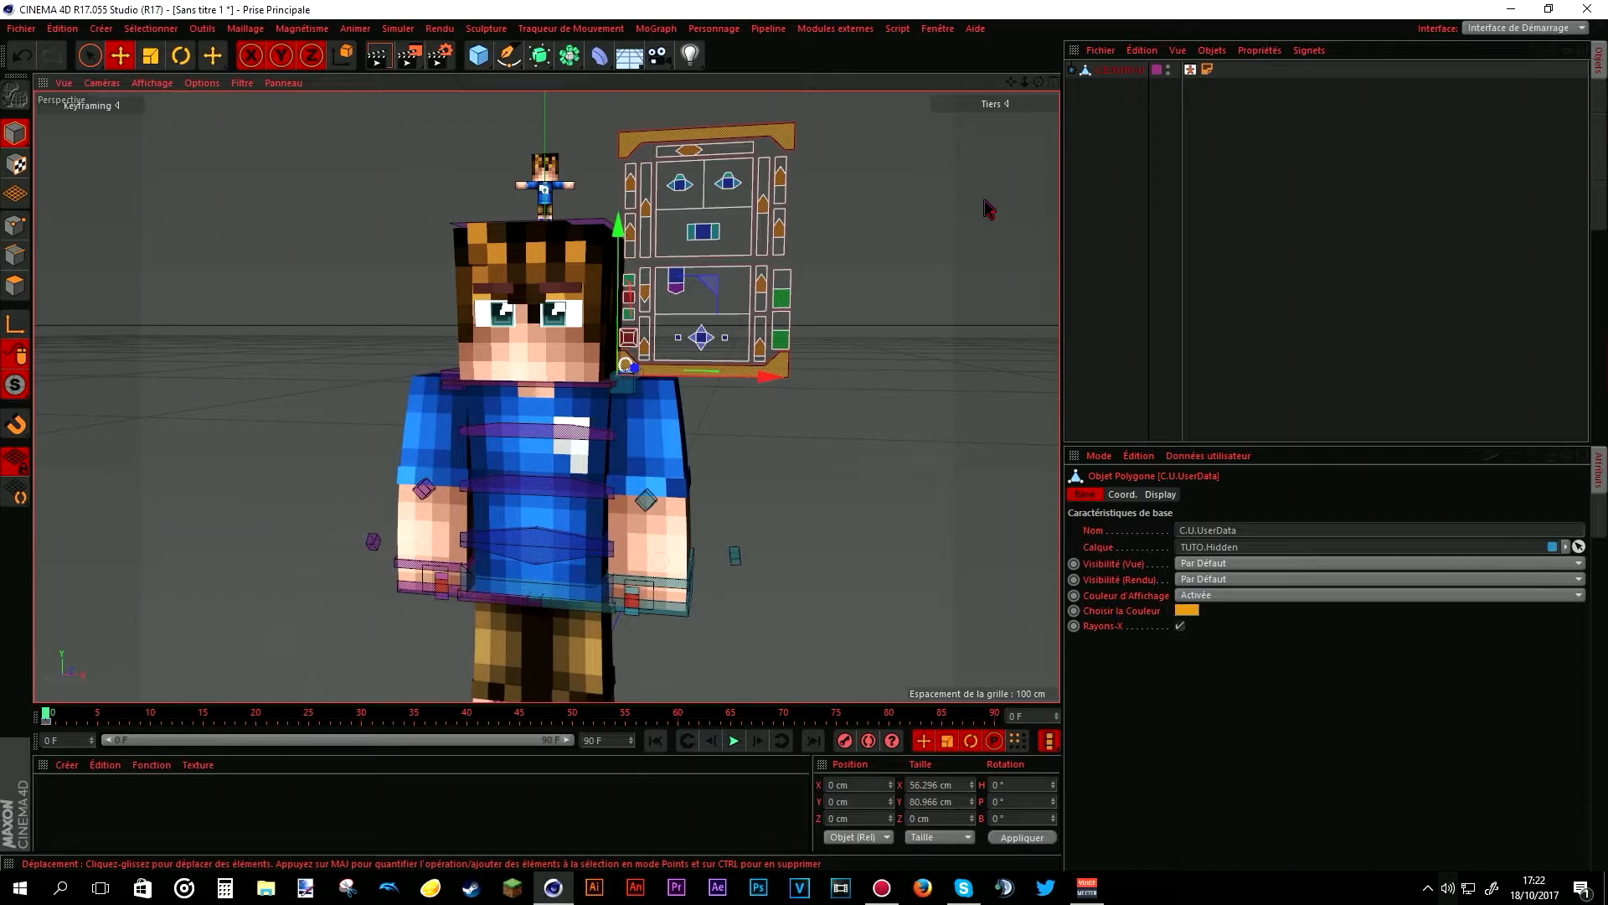
left_click(569, 191)
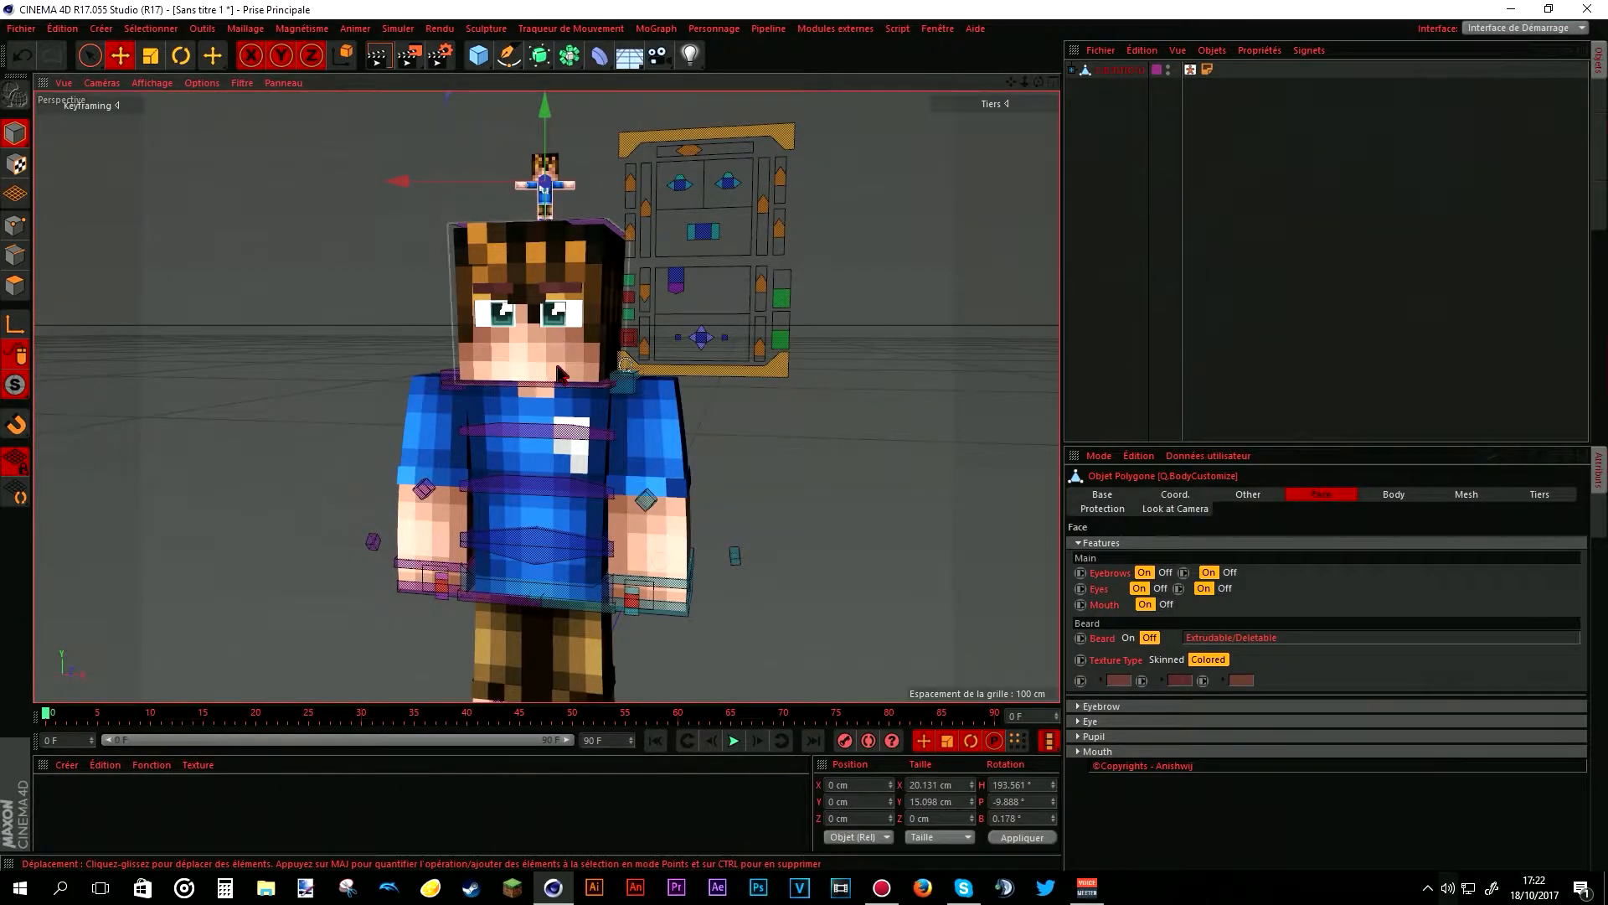
- Lower the left and right eye controllers together on the facial control board
left_click(719, 234)
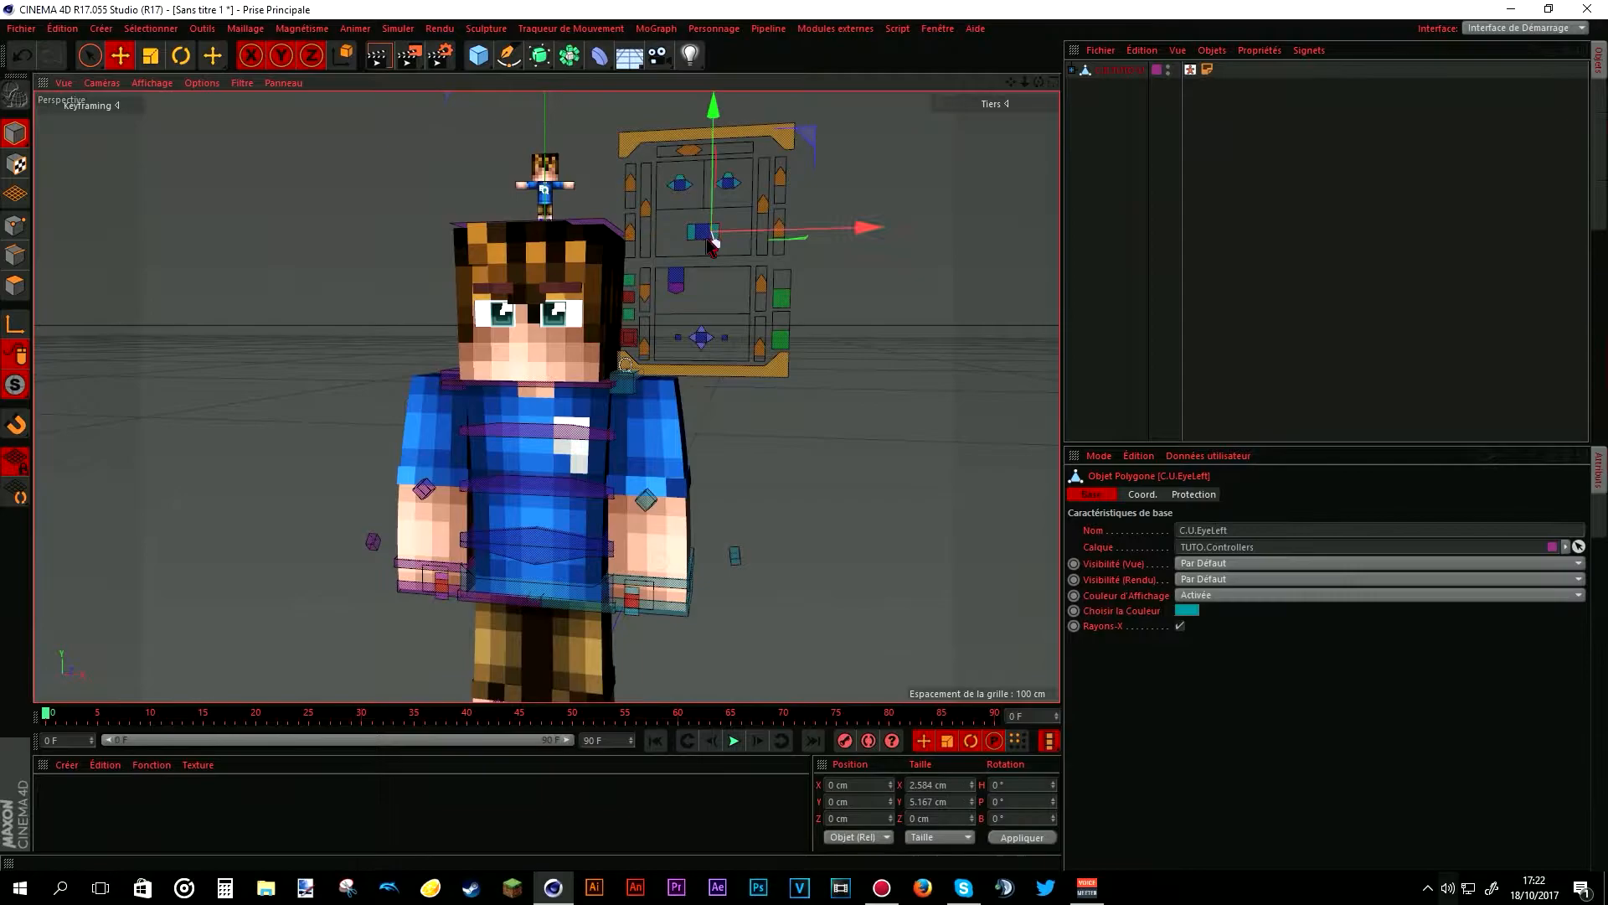
left_click(695, 234, "shift")
left_click_drag(708, 197, 702, 255)
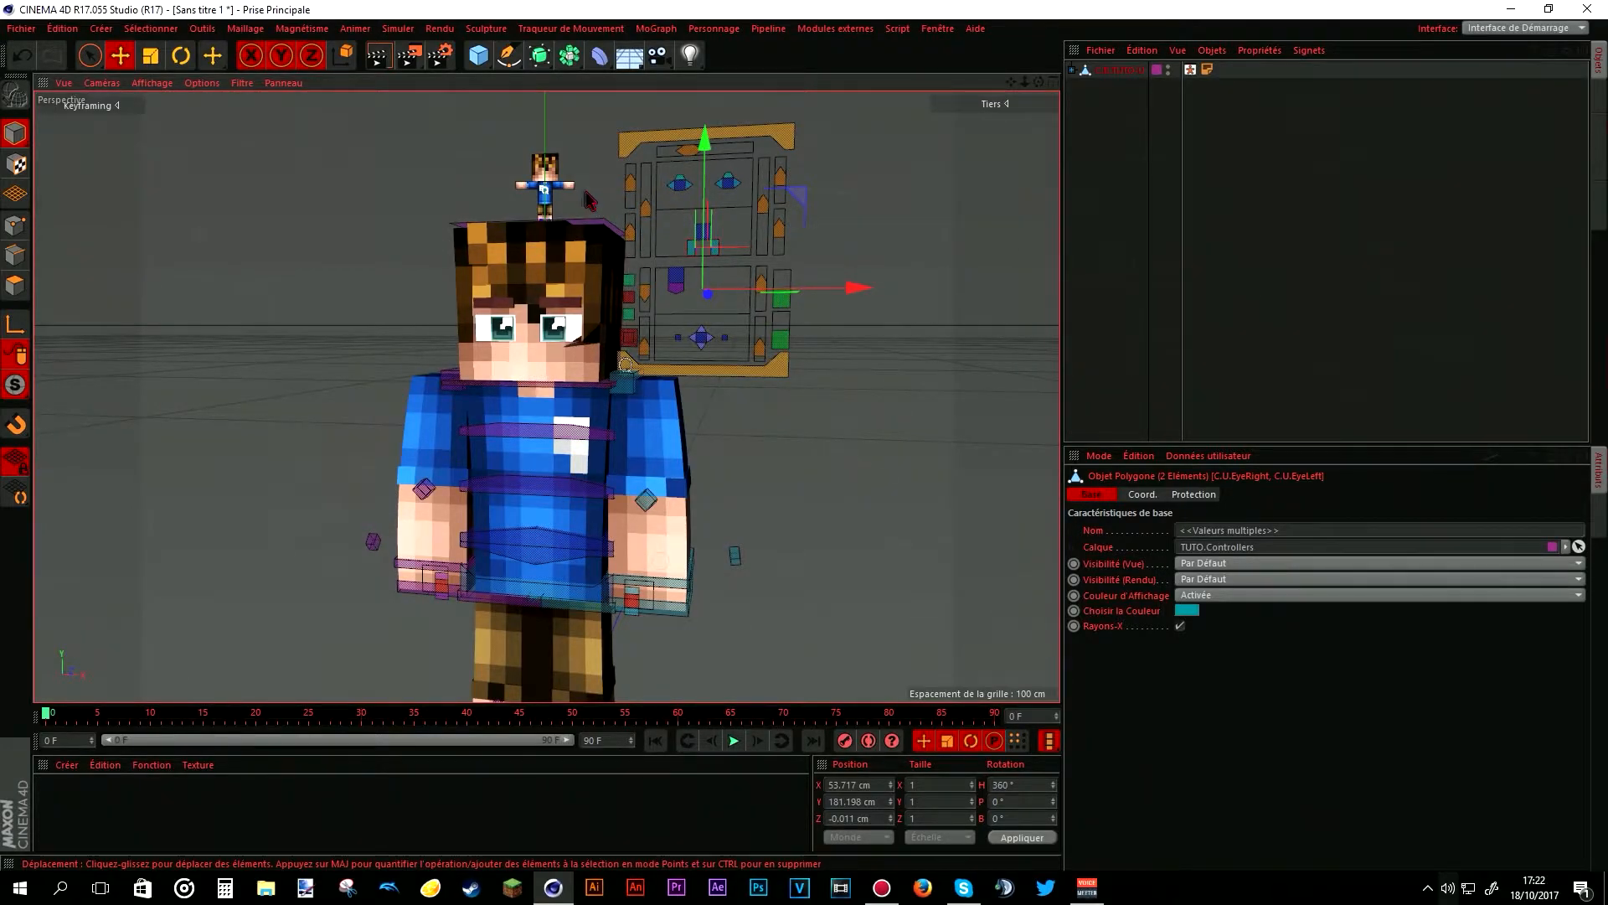
- Shift the mouth controller sideways to the middle of its box, at X about 10.6 cm
left_click(571, 191)
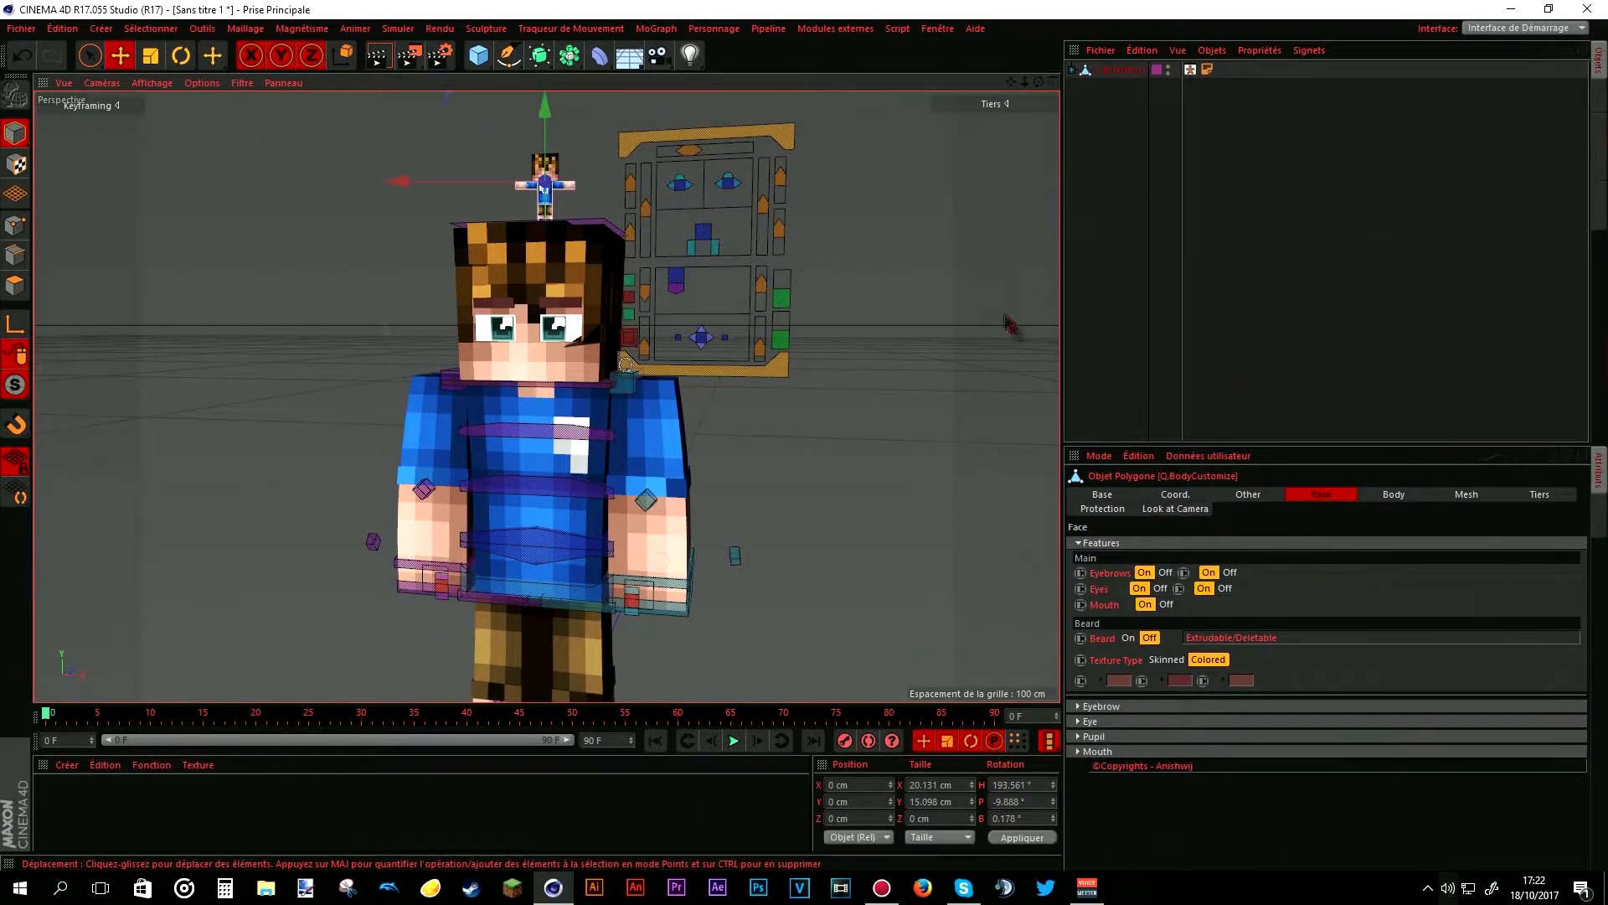
left_click(1166, 604)
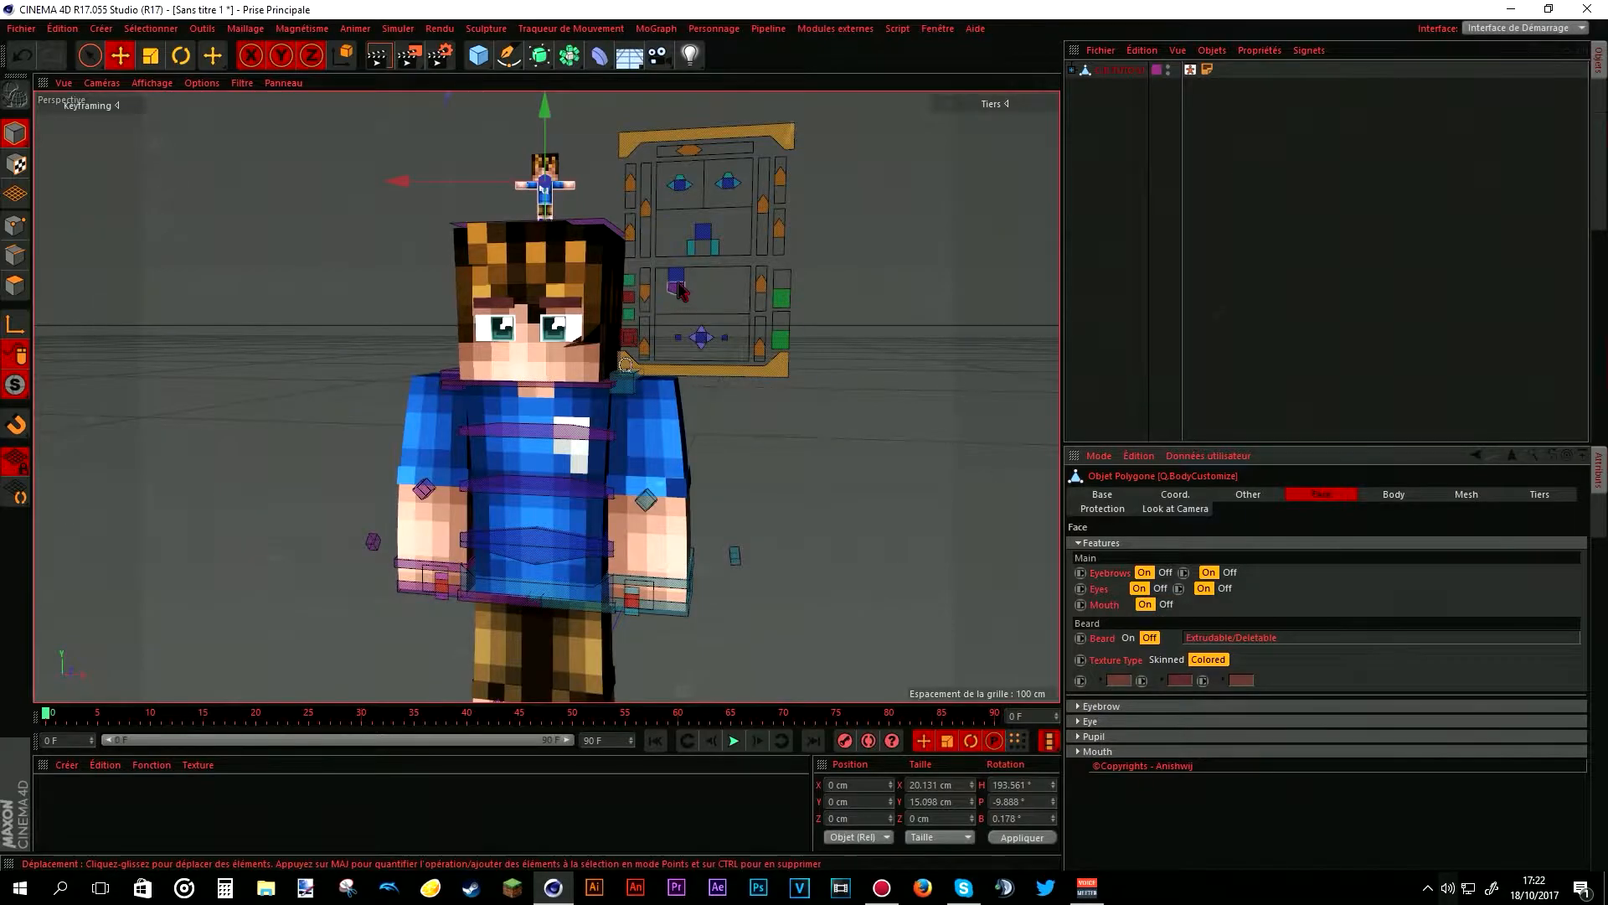
left_click(677, 285)
left_click_drag(713, 277, 738, 286)
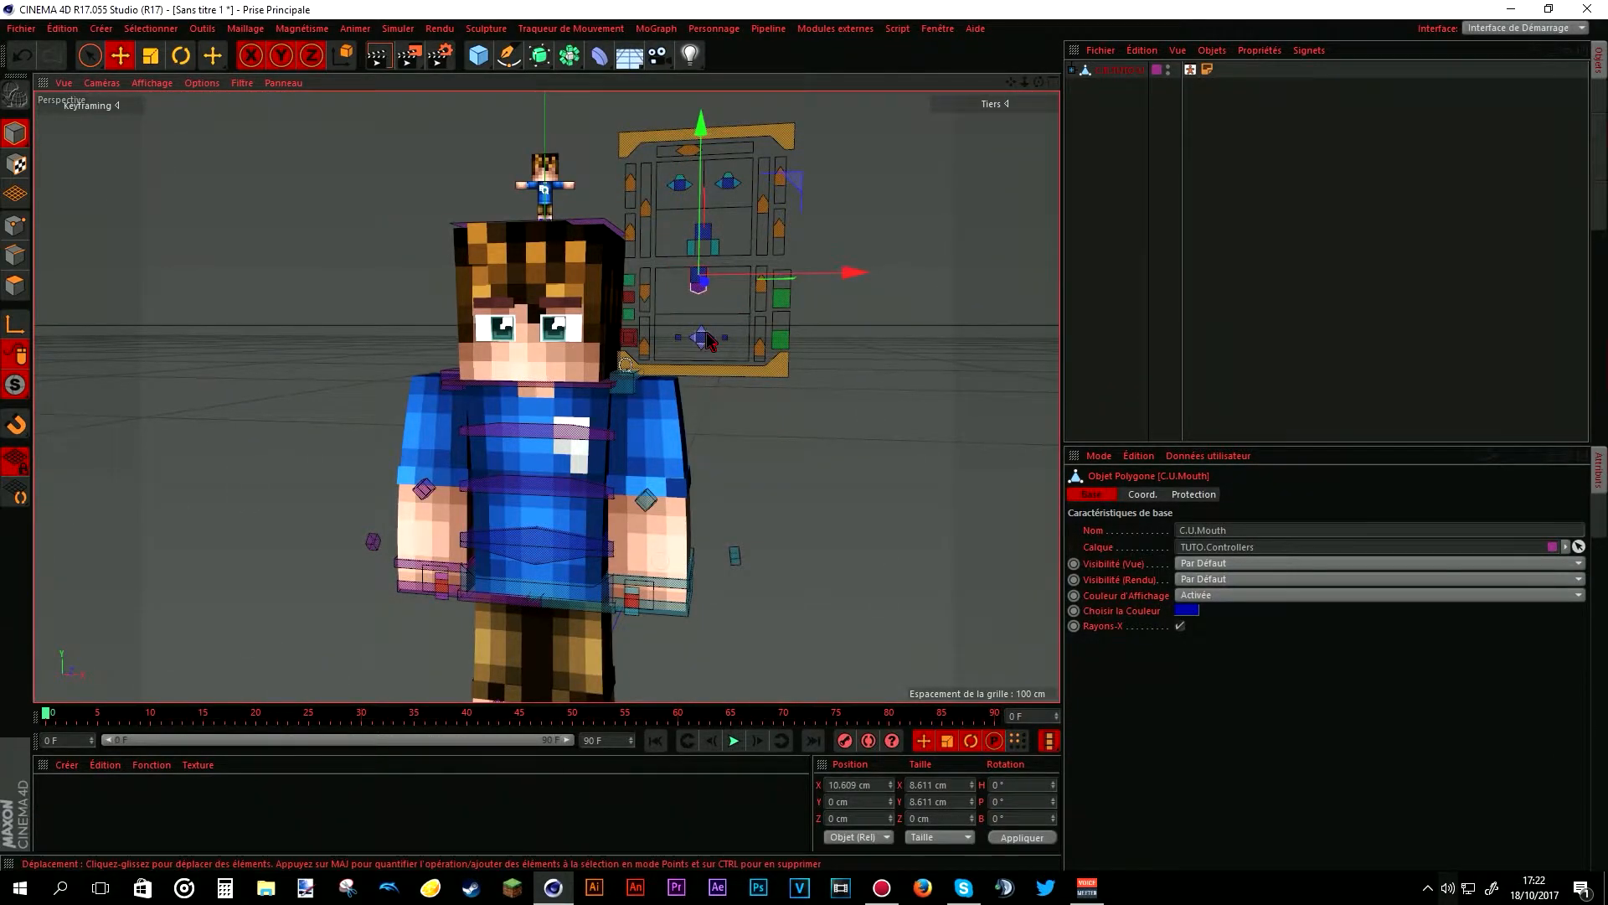
left_click(912, 236)
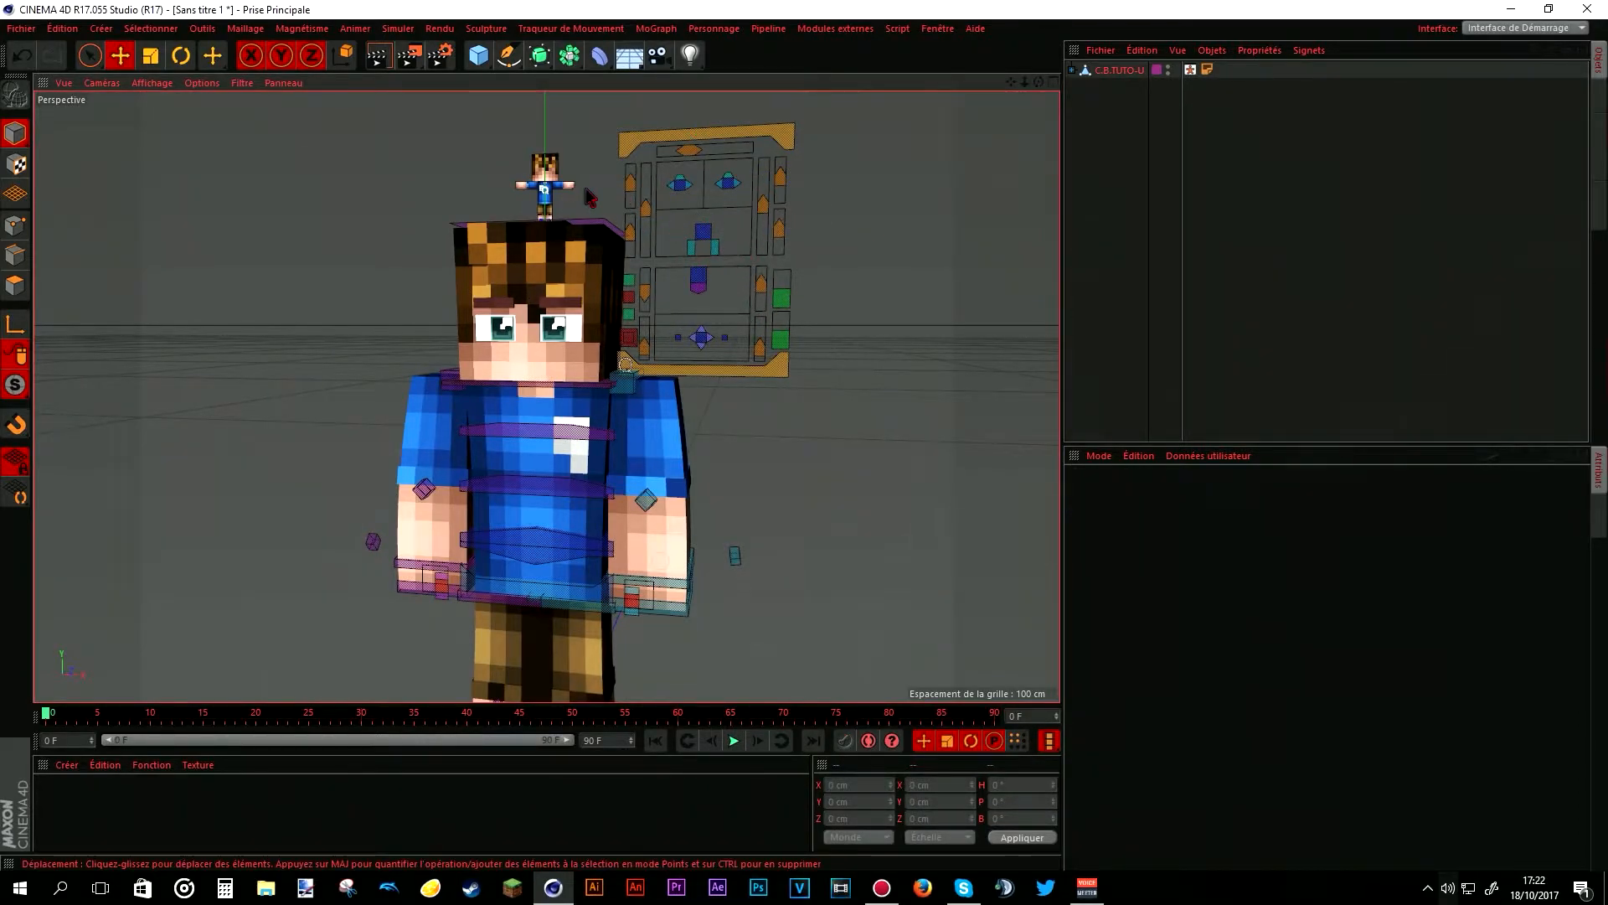
- Select the body customizer above the head and expand the Pupil settings in its Face options
left_click(544, 190)
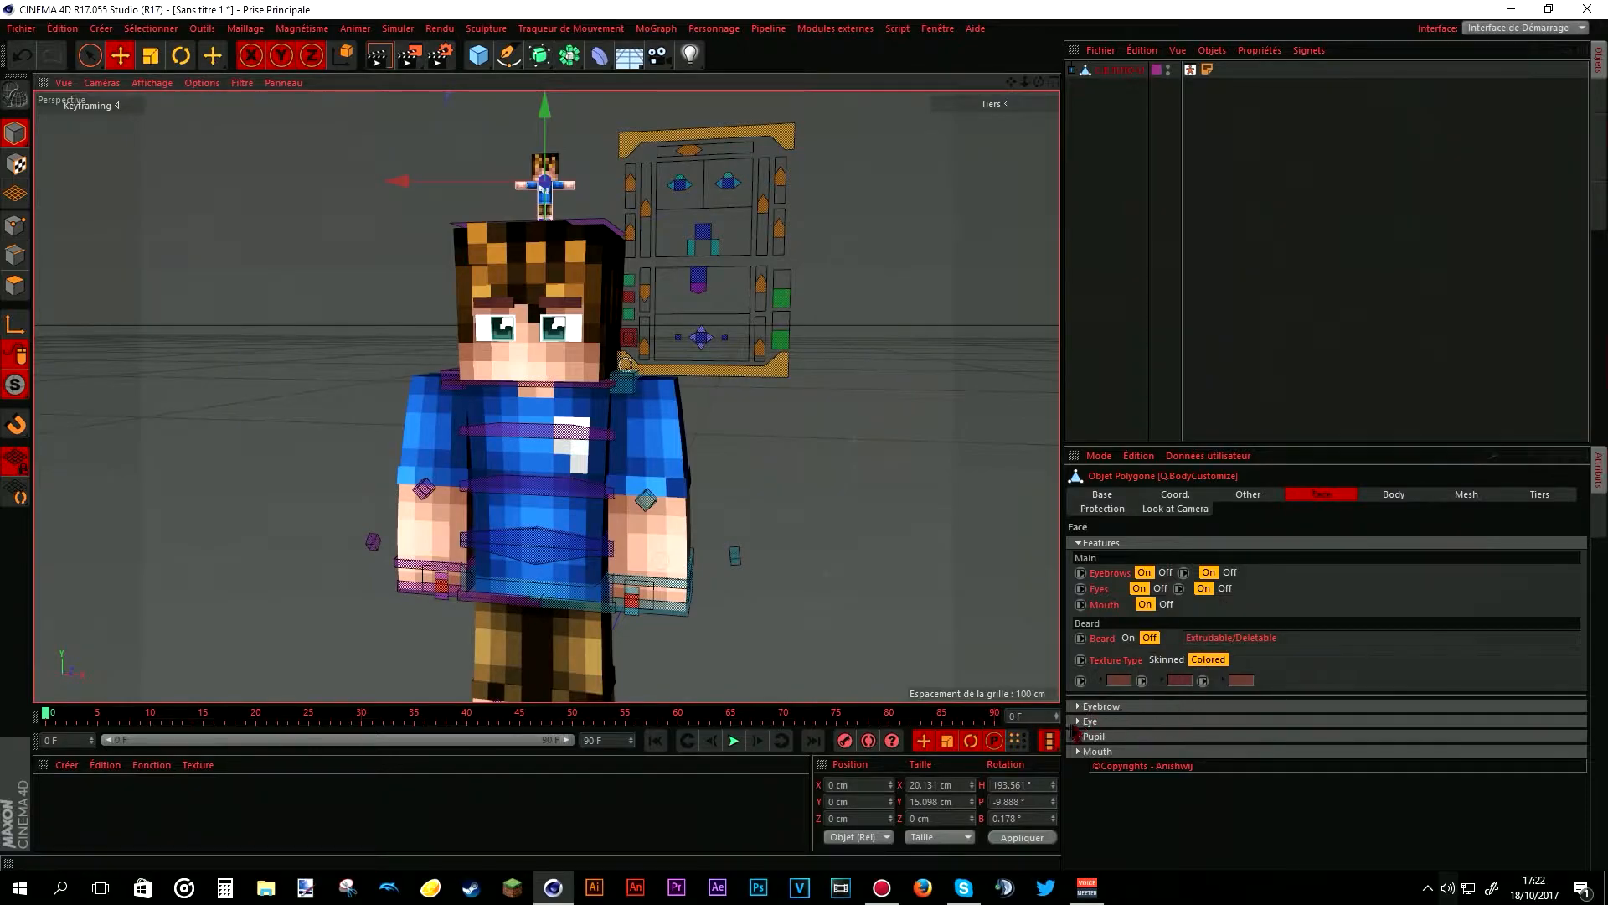
left_click(1079, 722)
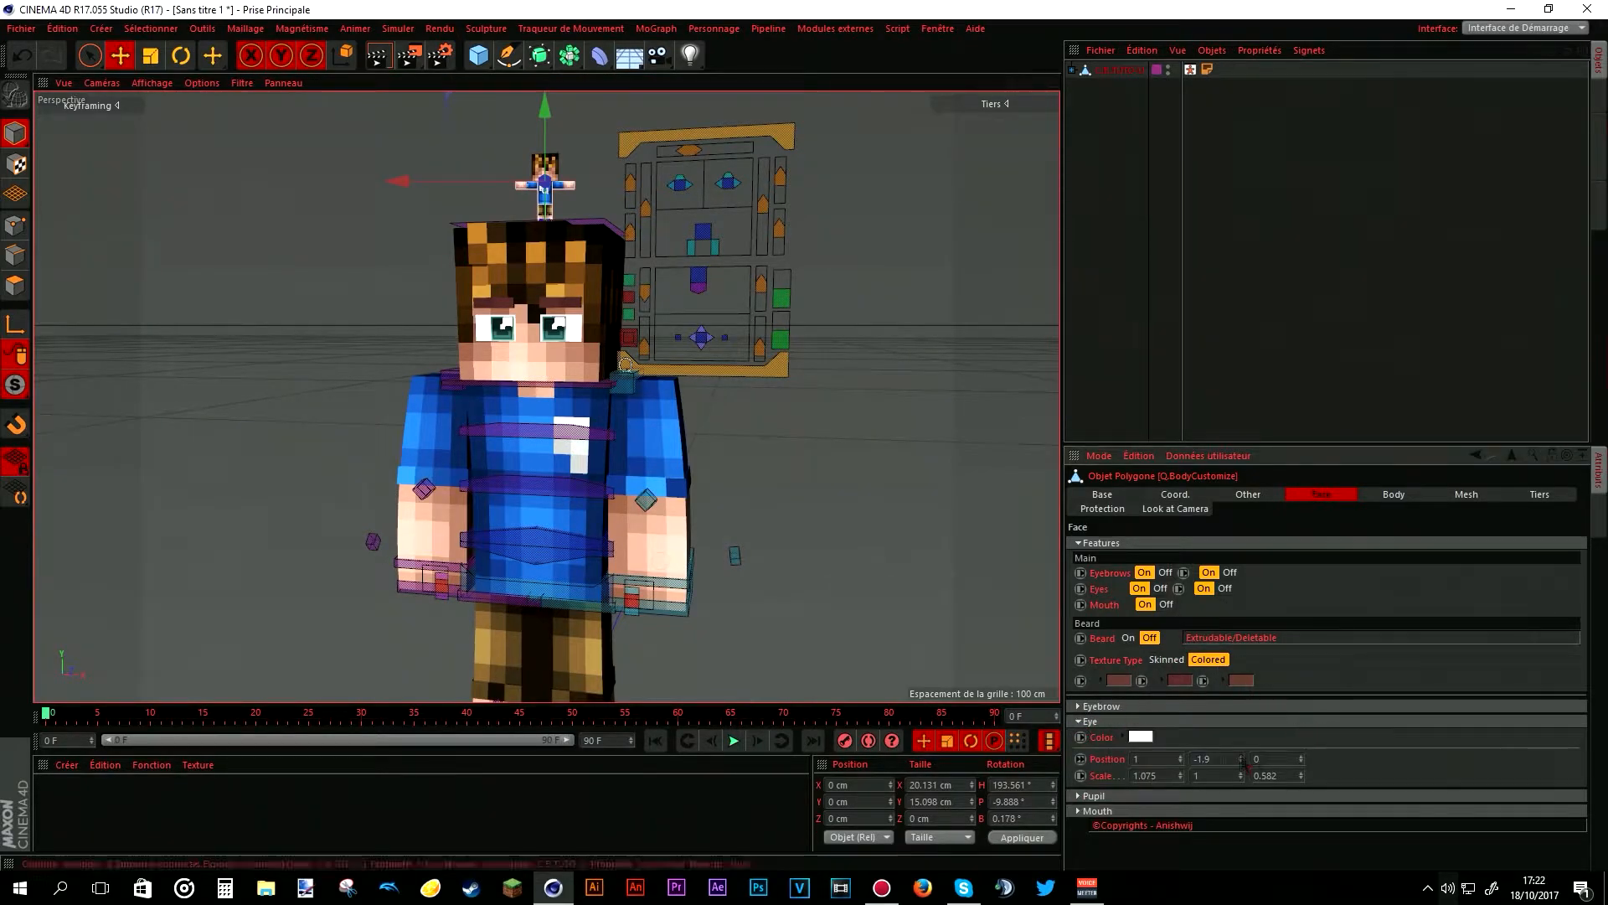
left_click(1079, 722)
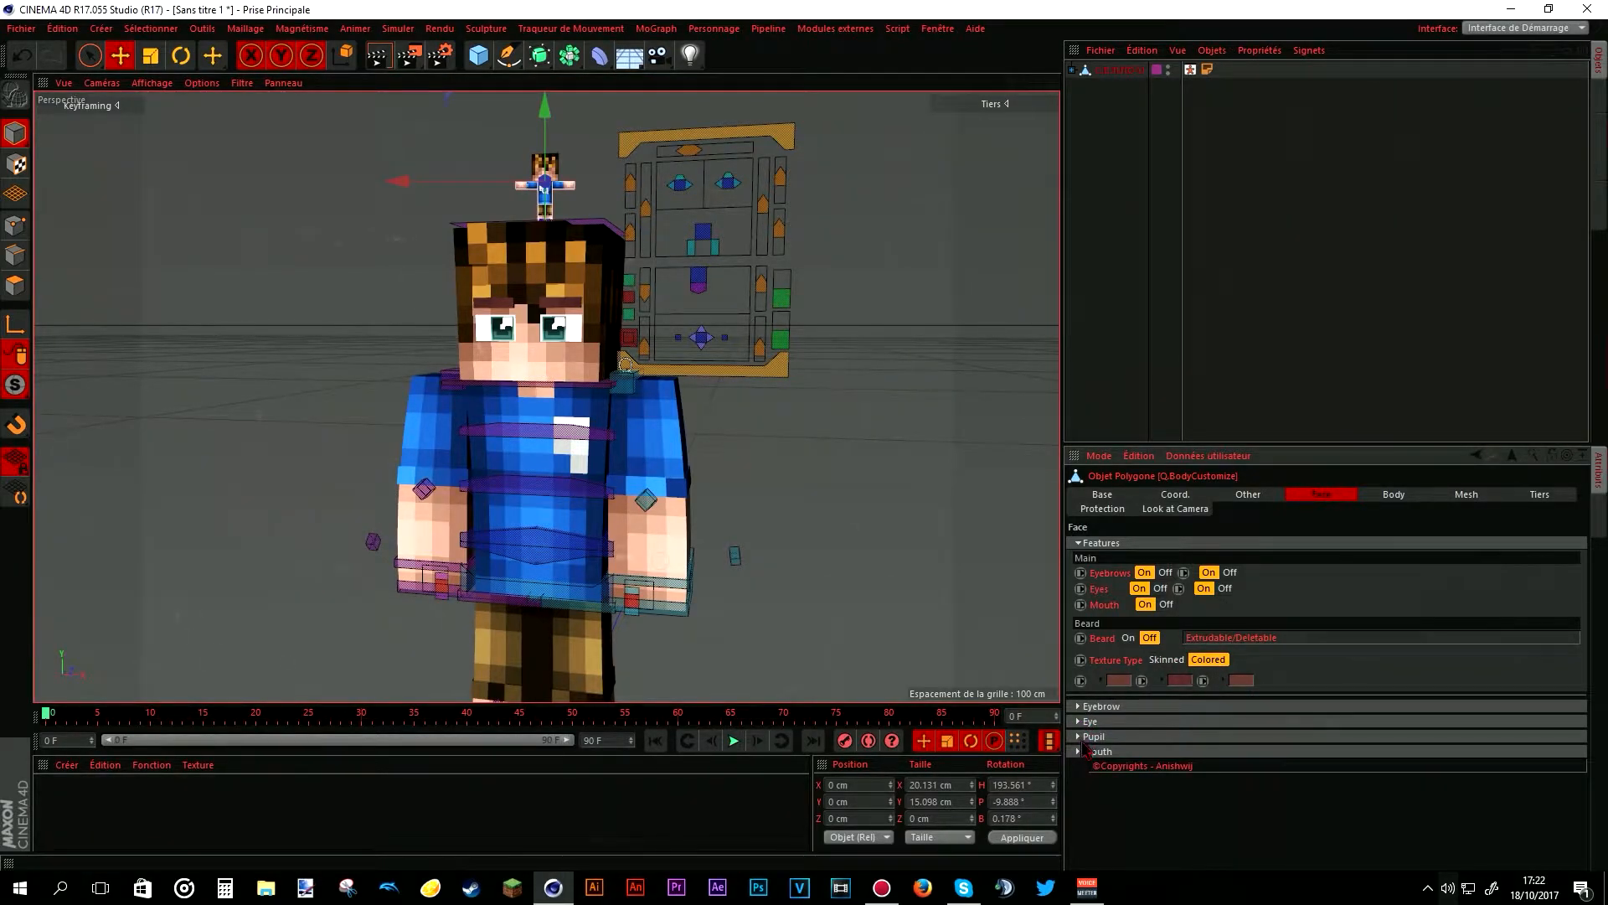
left_click(1081, 739)
left_click(1129, 752)
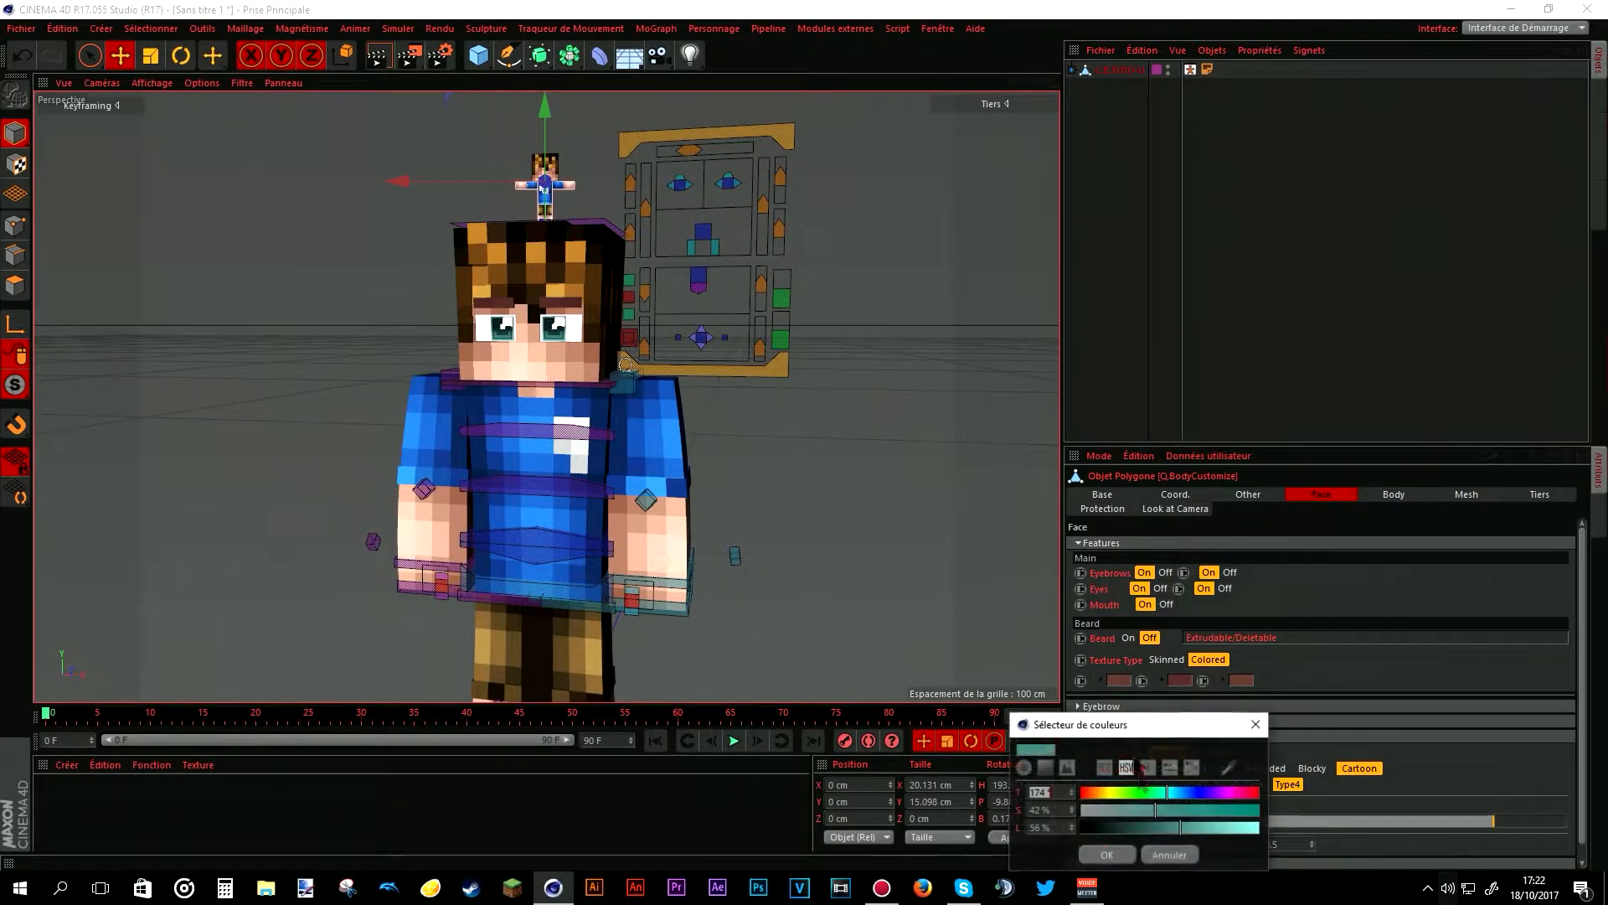
left_click(1256, 725)
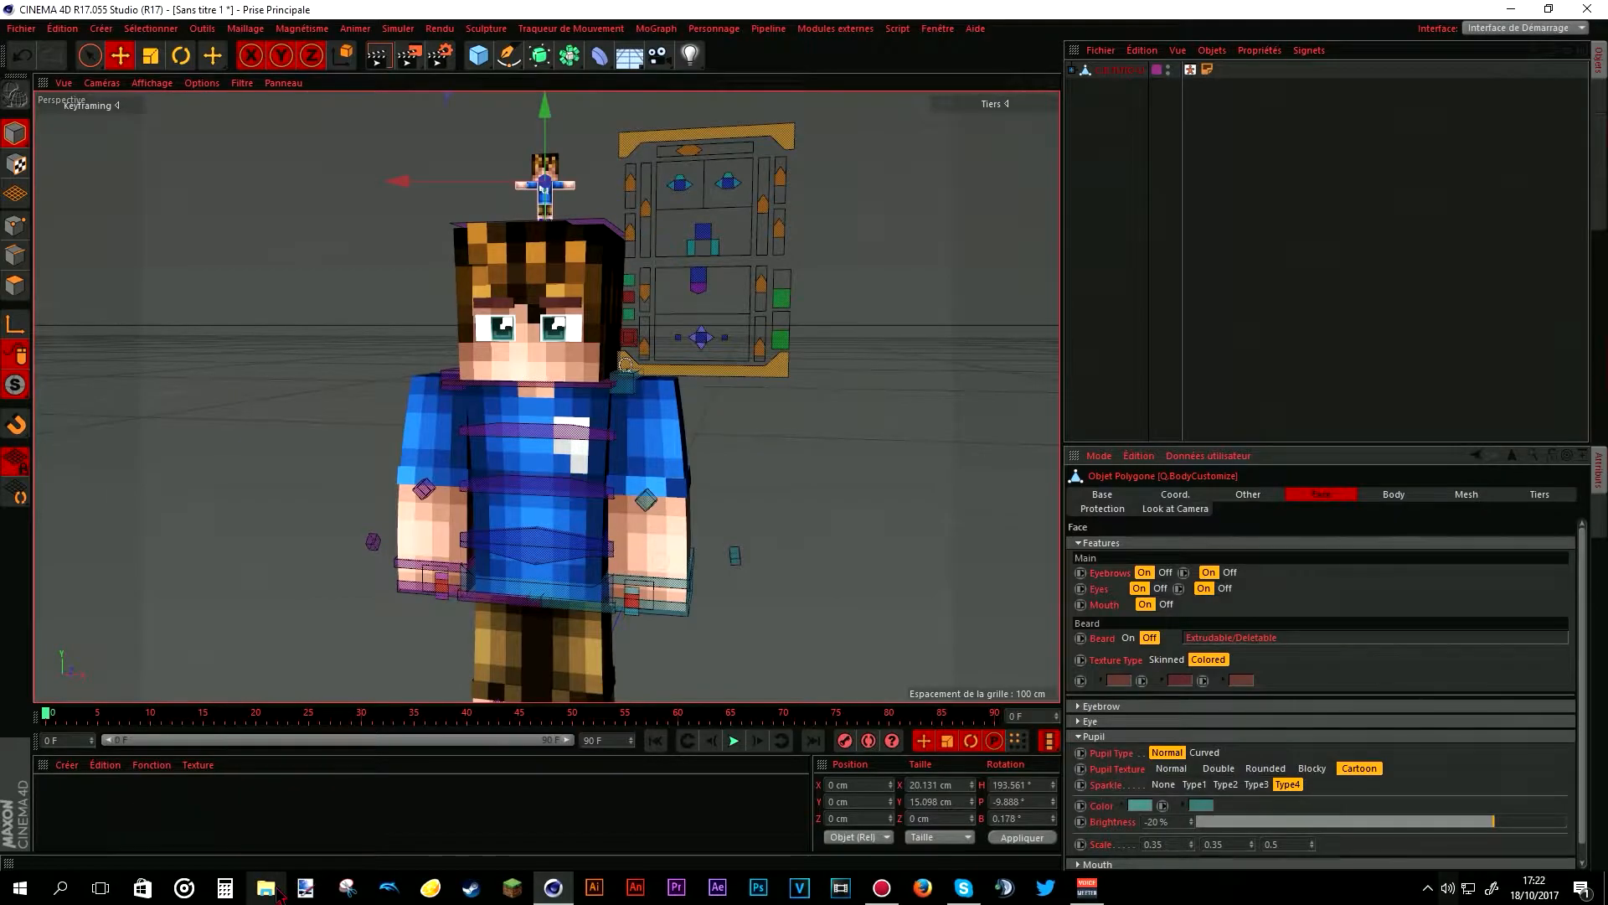
- Open Caterby.png from the Carterby folder of Skins Minecraft in paint.net and zoom in on the whole skin
double_click(816, 8)
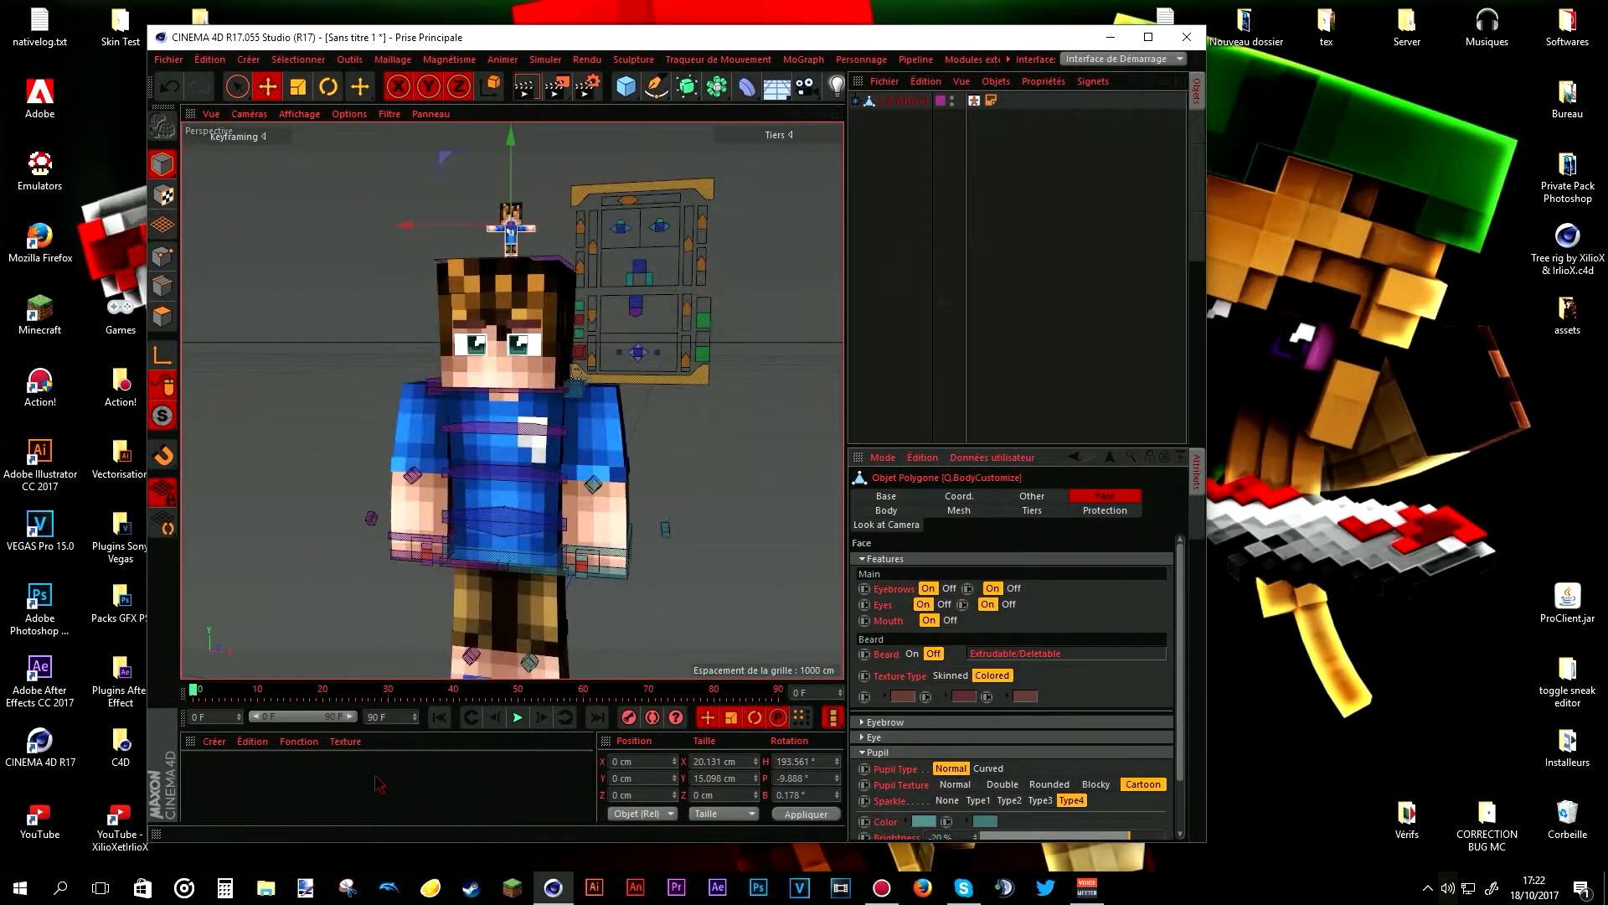
left_click(267, 888)
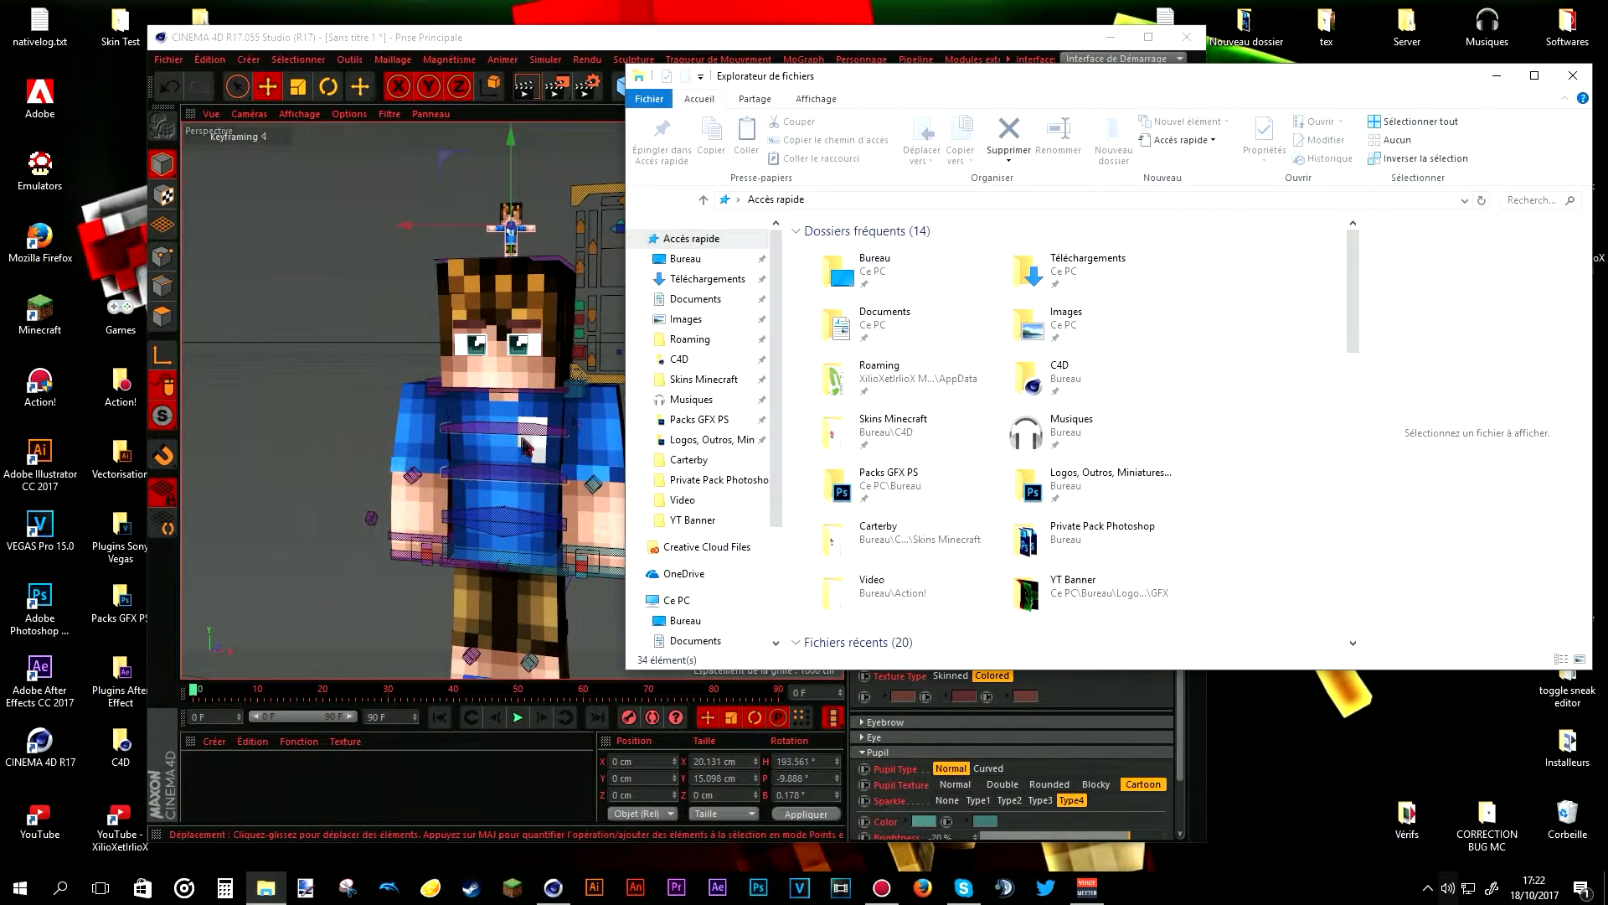
left_click(703, 379)
double_click(1035, 289)
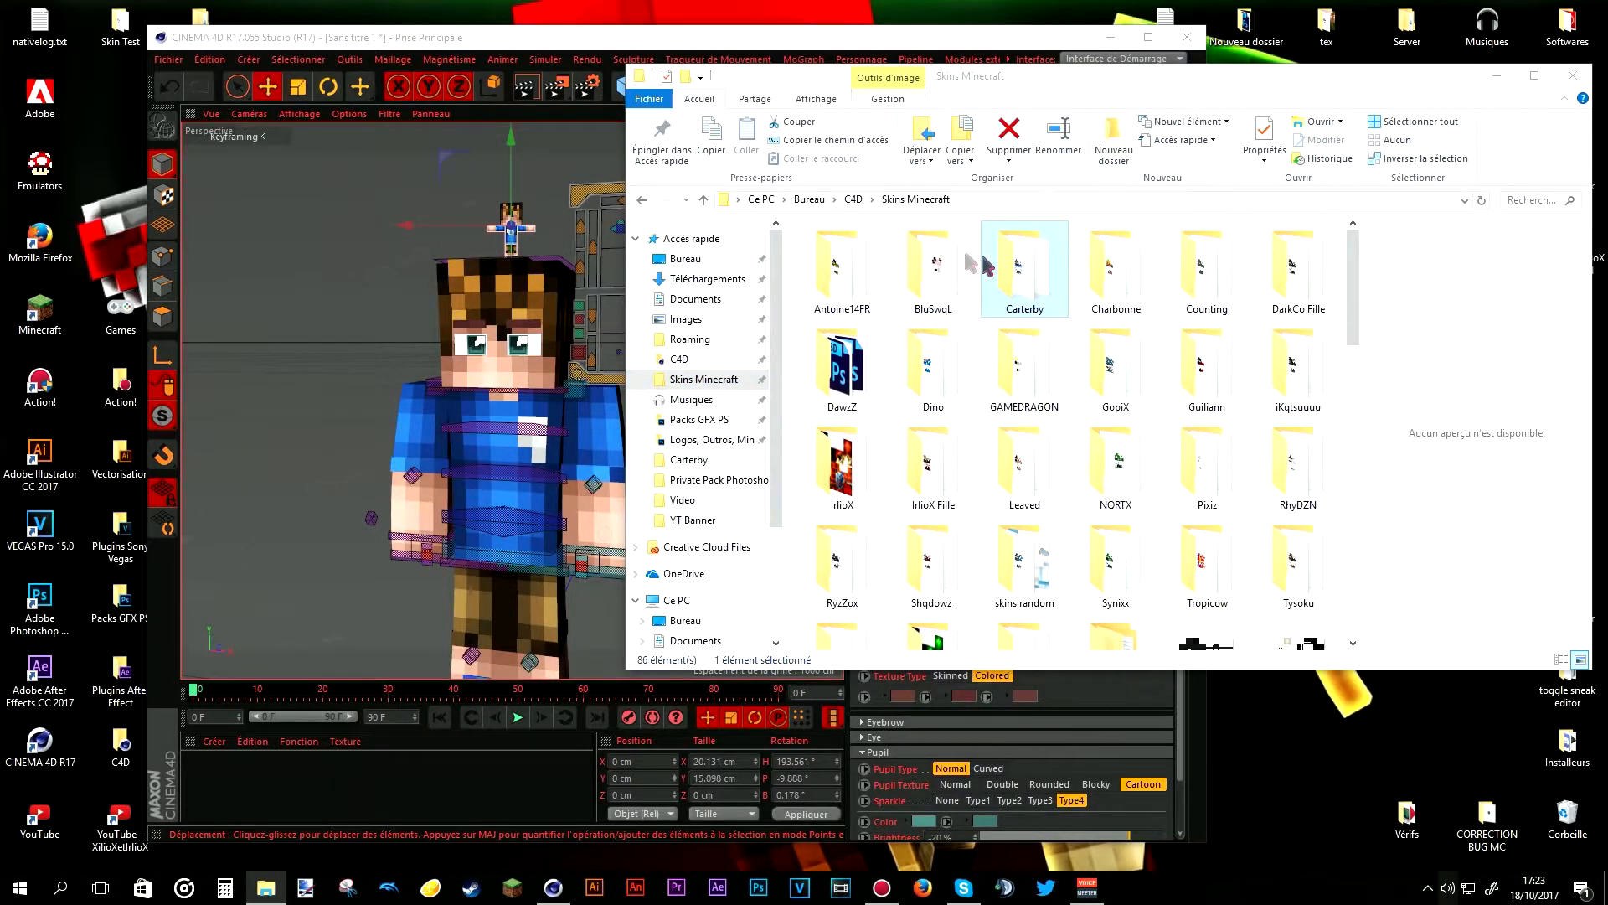
double_click(320, 234)
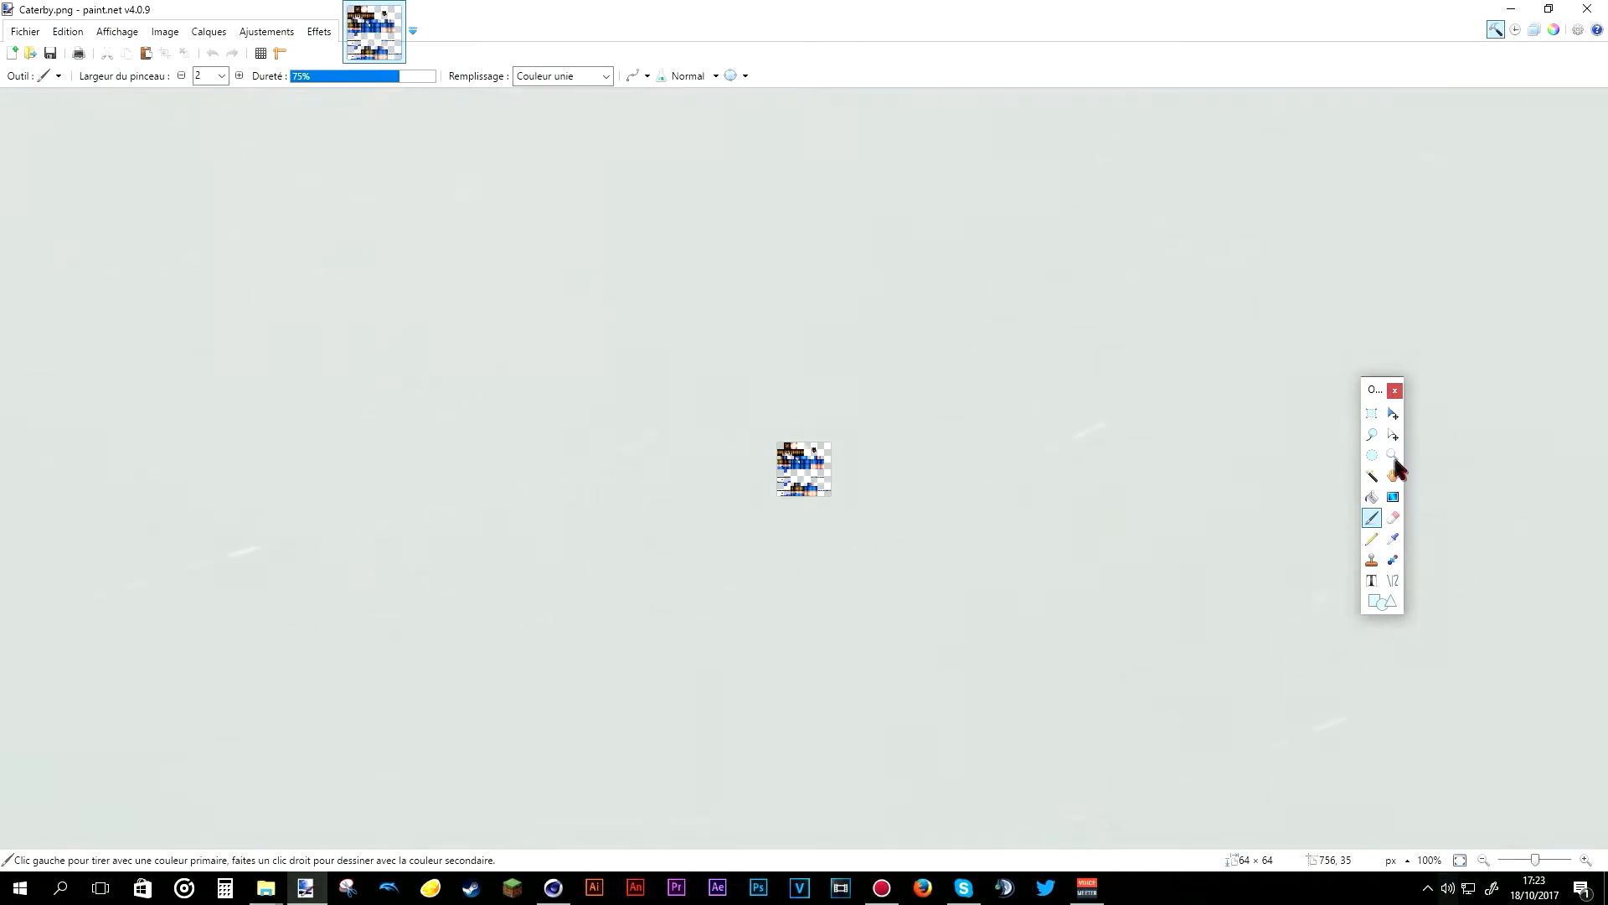
left_click(1395, 459)
left_click_drag(644, 389, 934, 566)
- Close the skin folder window and place Cinema 4D and the paint.net skin image side by side
double_click(1435, 17)
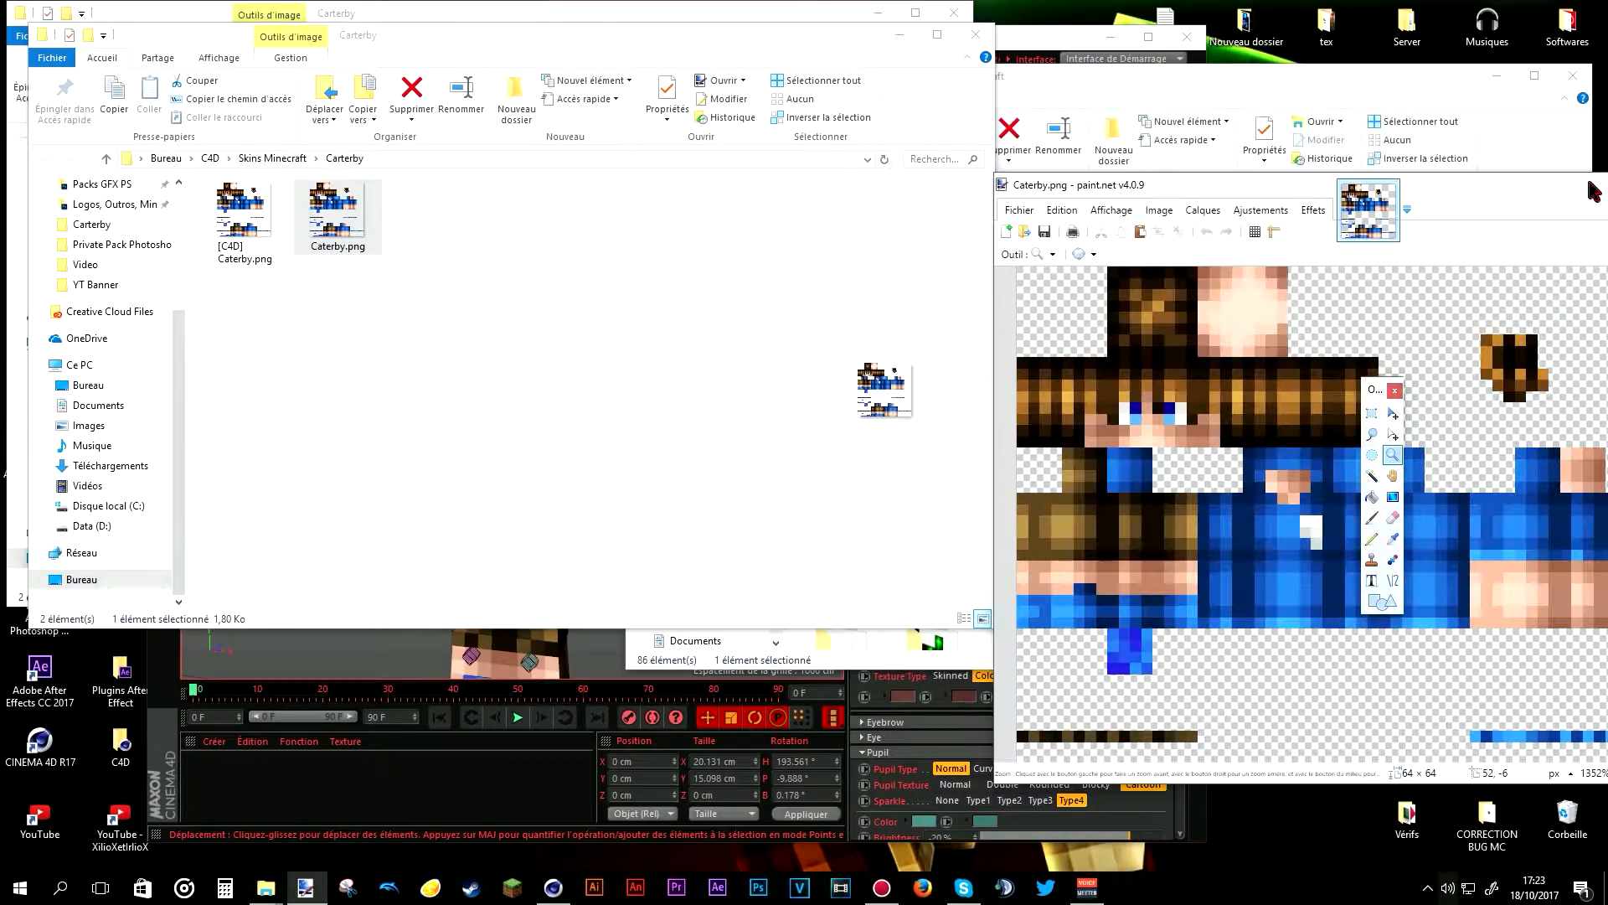
left_click(956, 17)
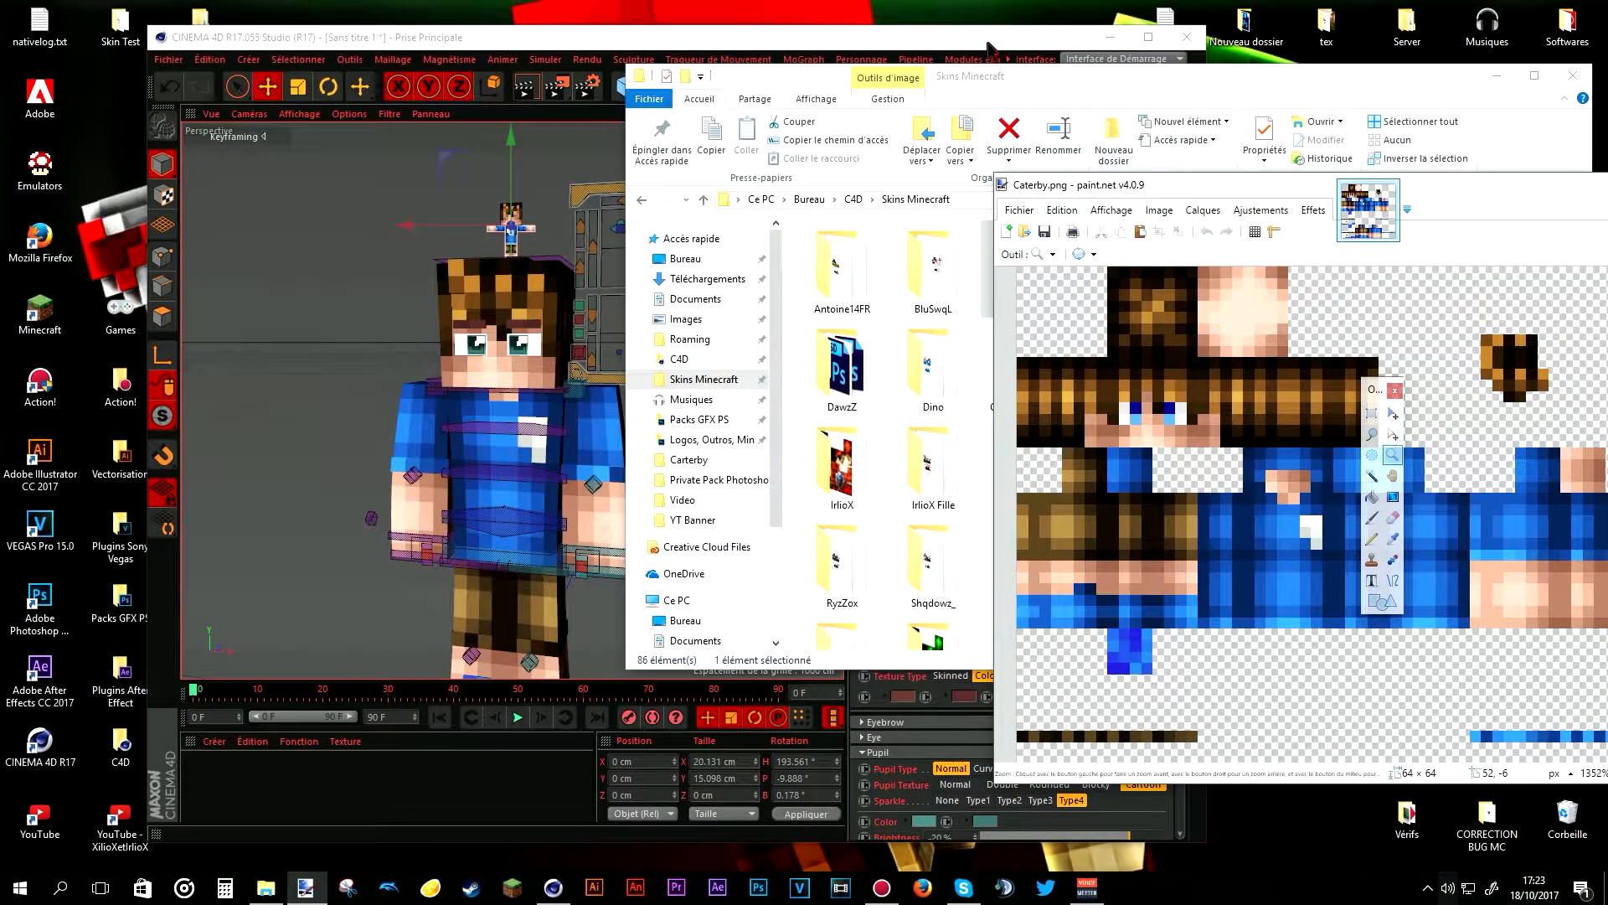
double_click(987, 40)
left_click_drag(1239, 6, 1022, 21)
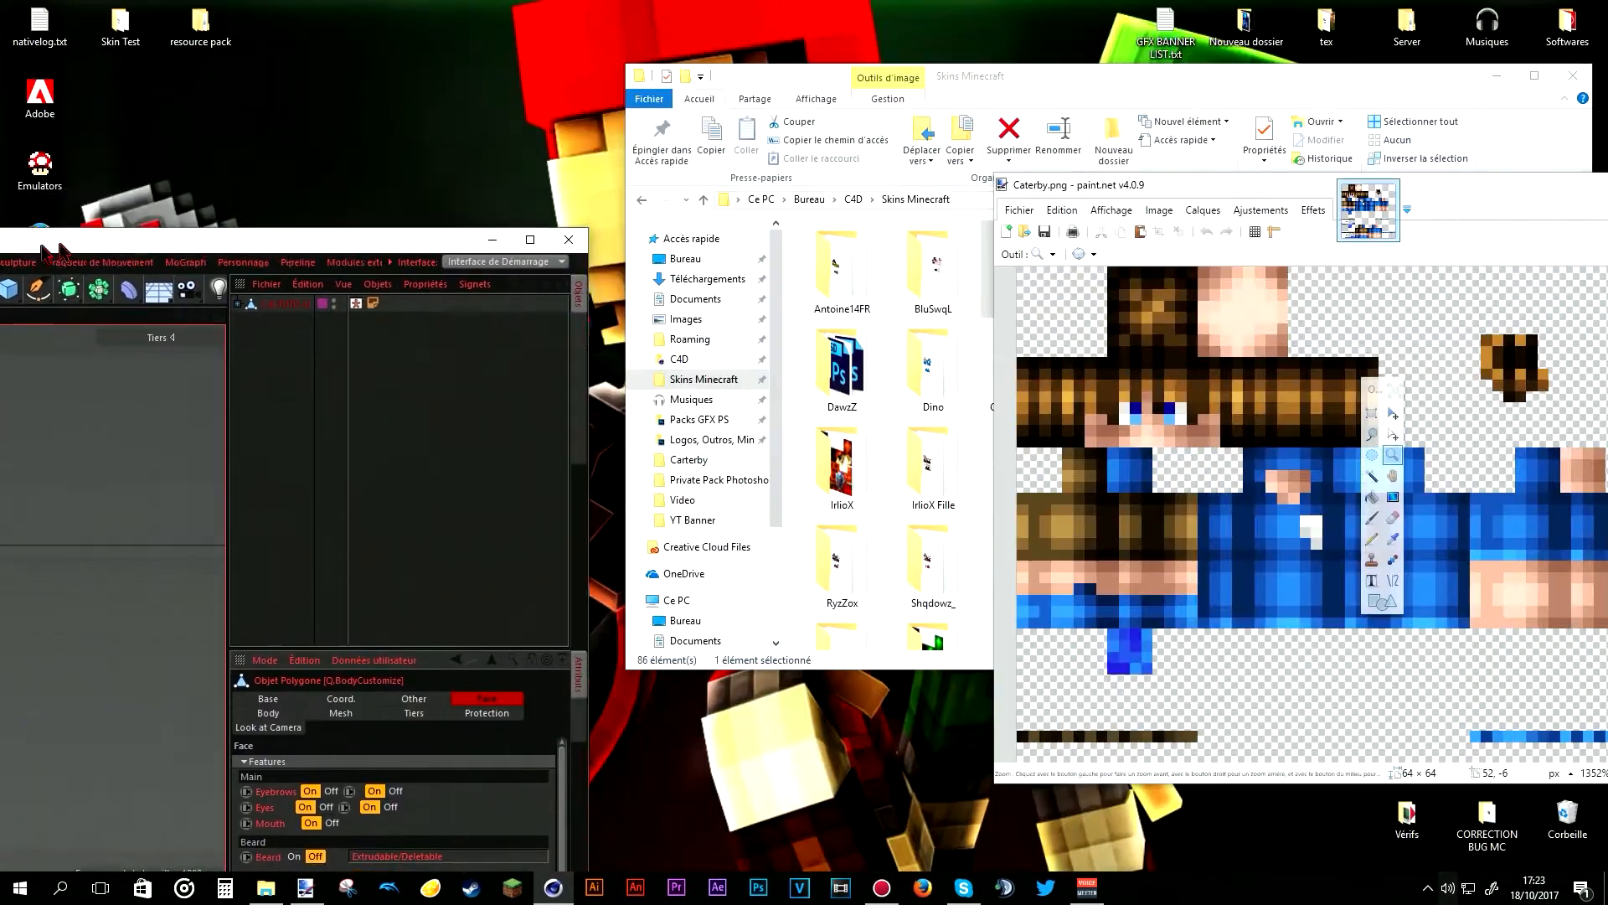
left_click_drag(43, 246, 0, 213)
left_click(1090, 221)
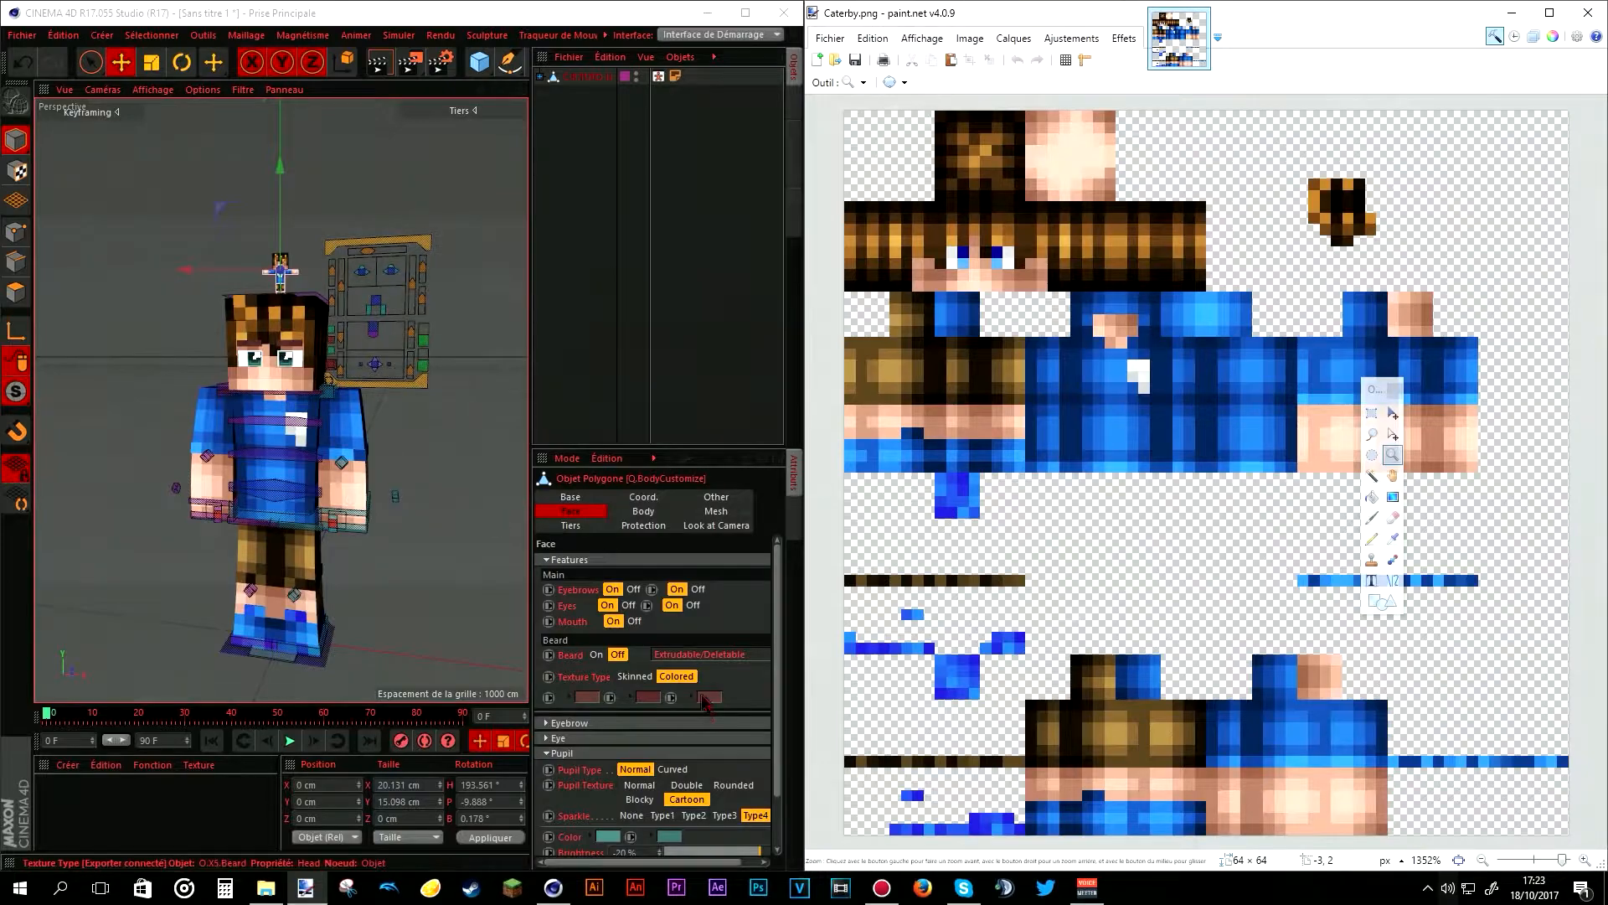
- Set the first pupil colour to the dark blue sampled from the eye in the skin image
left_click(608, 836)
left_click(699, 767)
left_click(966, 242)
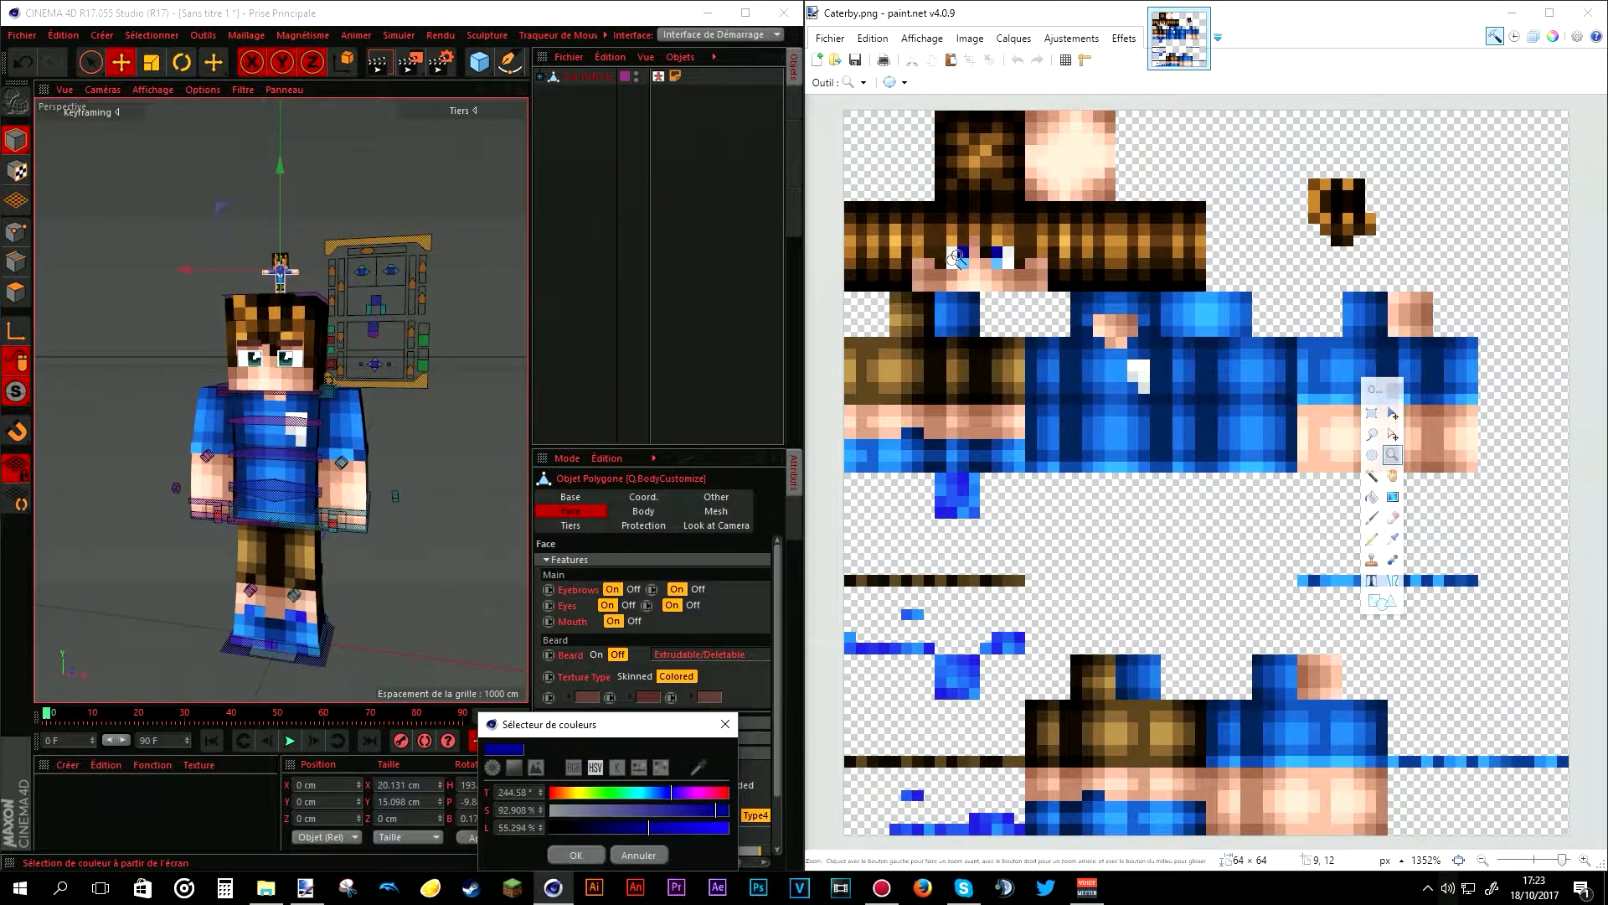
left_click(577, 855)
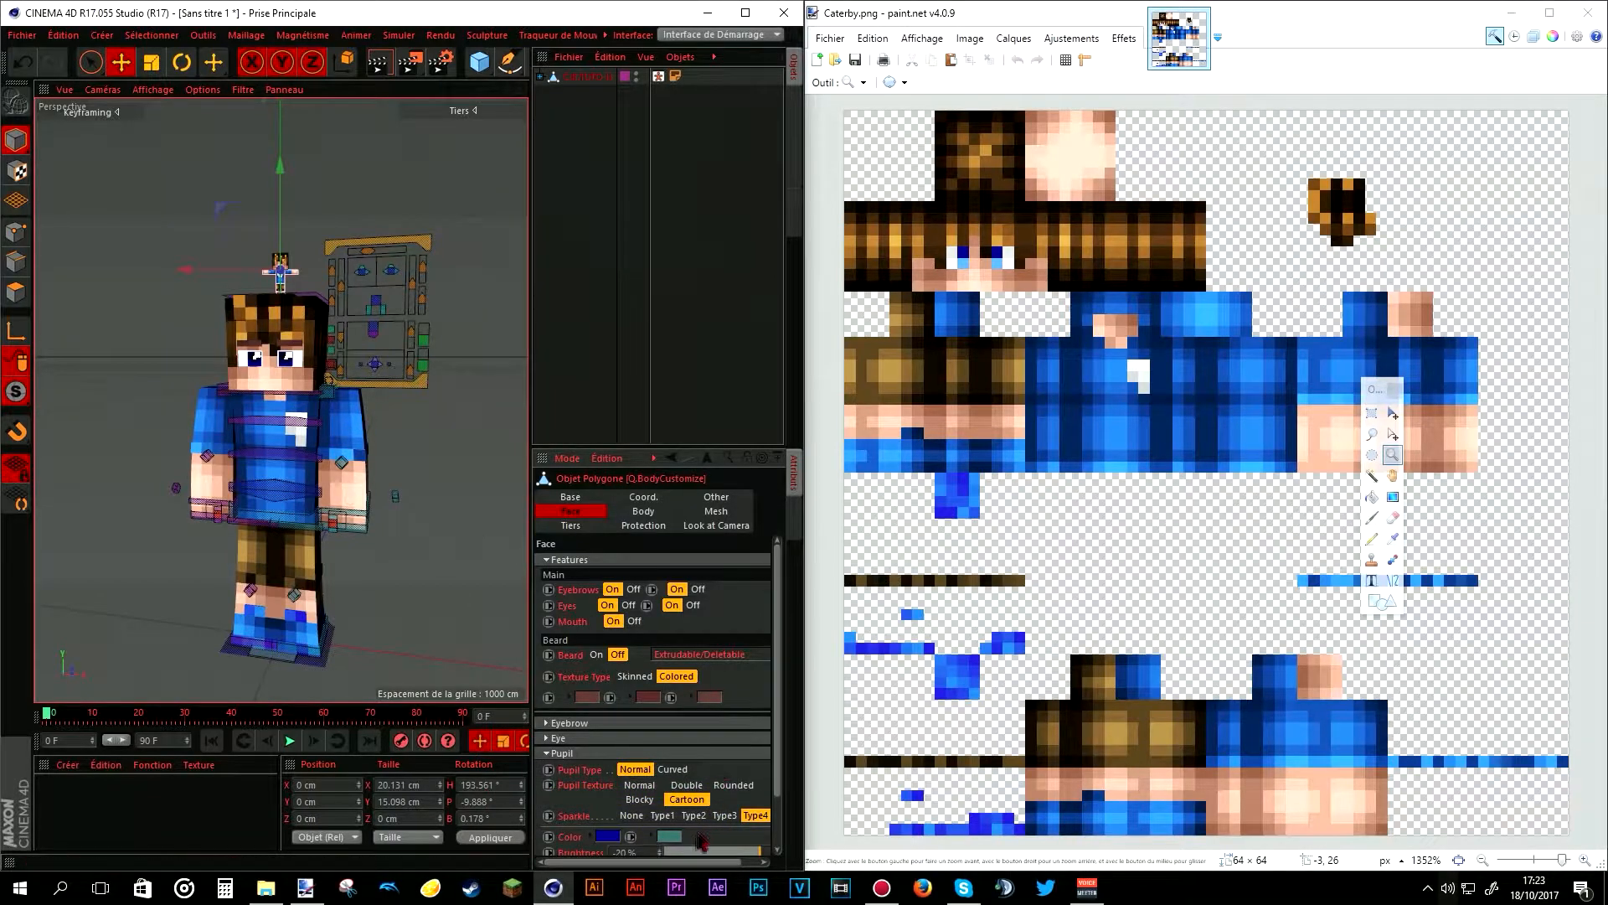
- Set the first pupil colour to the light blue sampled from the lower eye pixel of the skin image
left_click(608, 836)
left_click(700, 769)
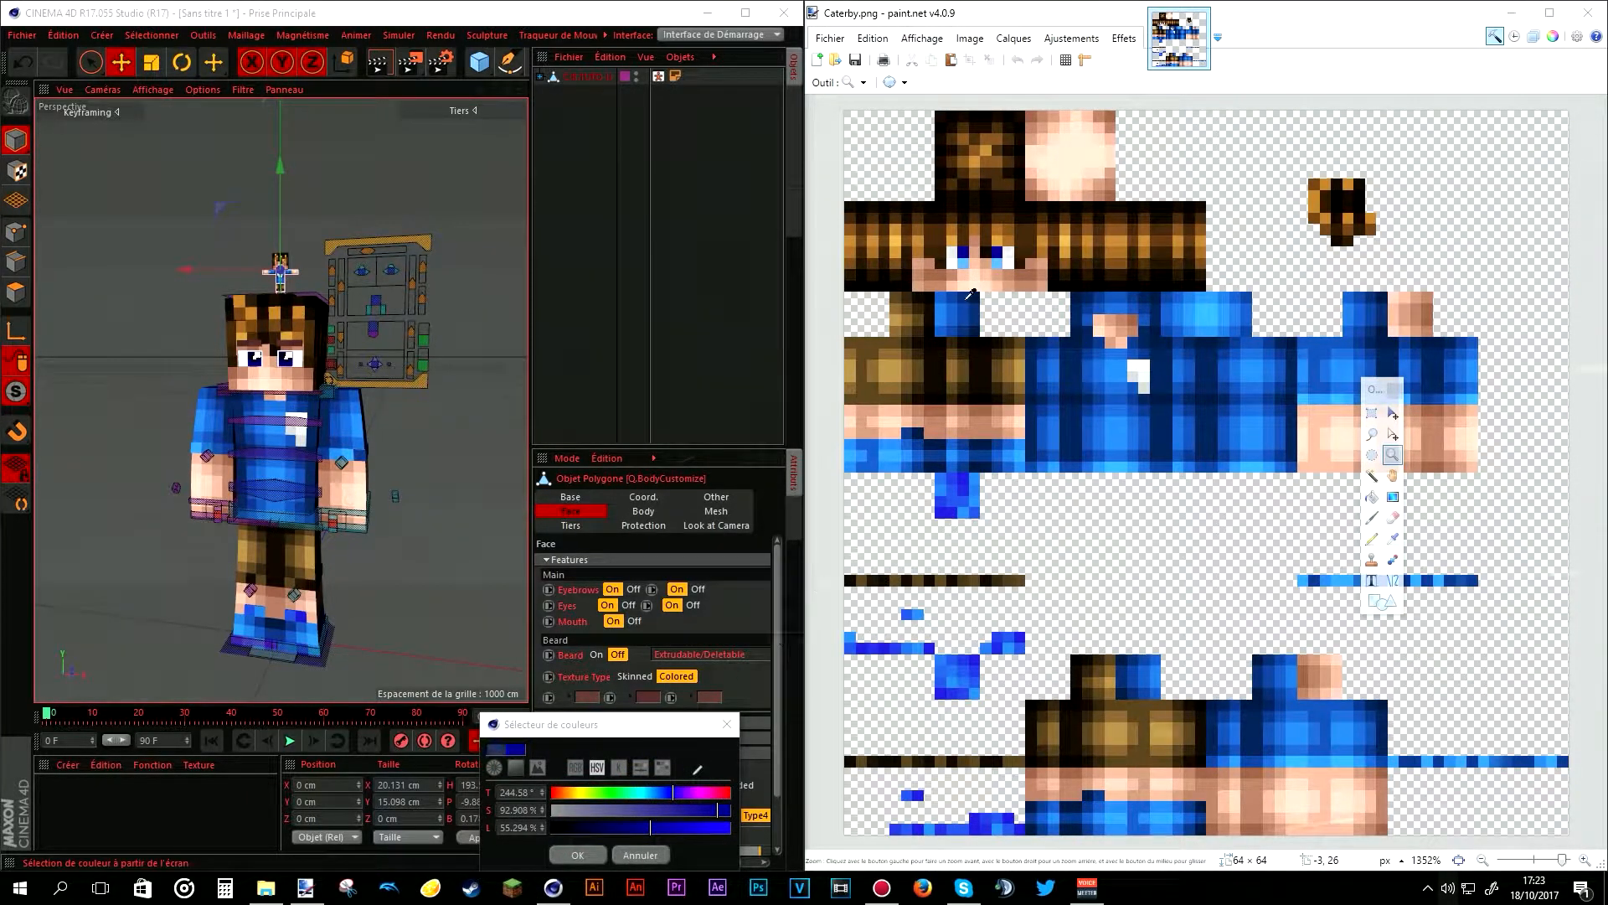
left_click(970, 265)
left_click(578, 855)
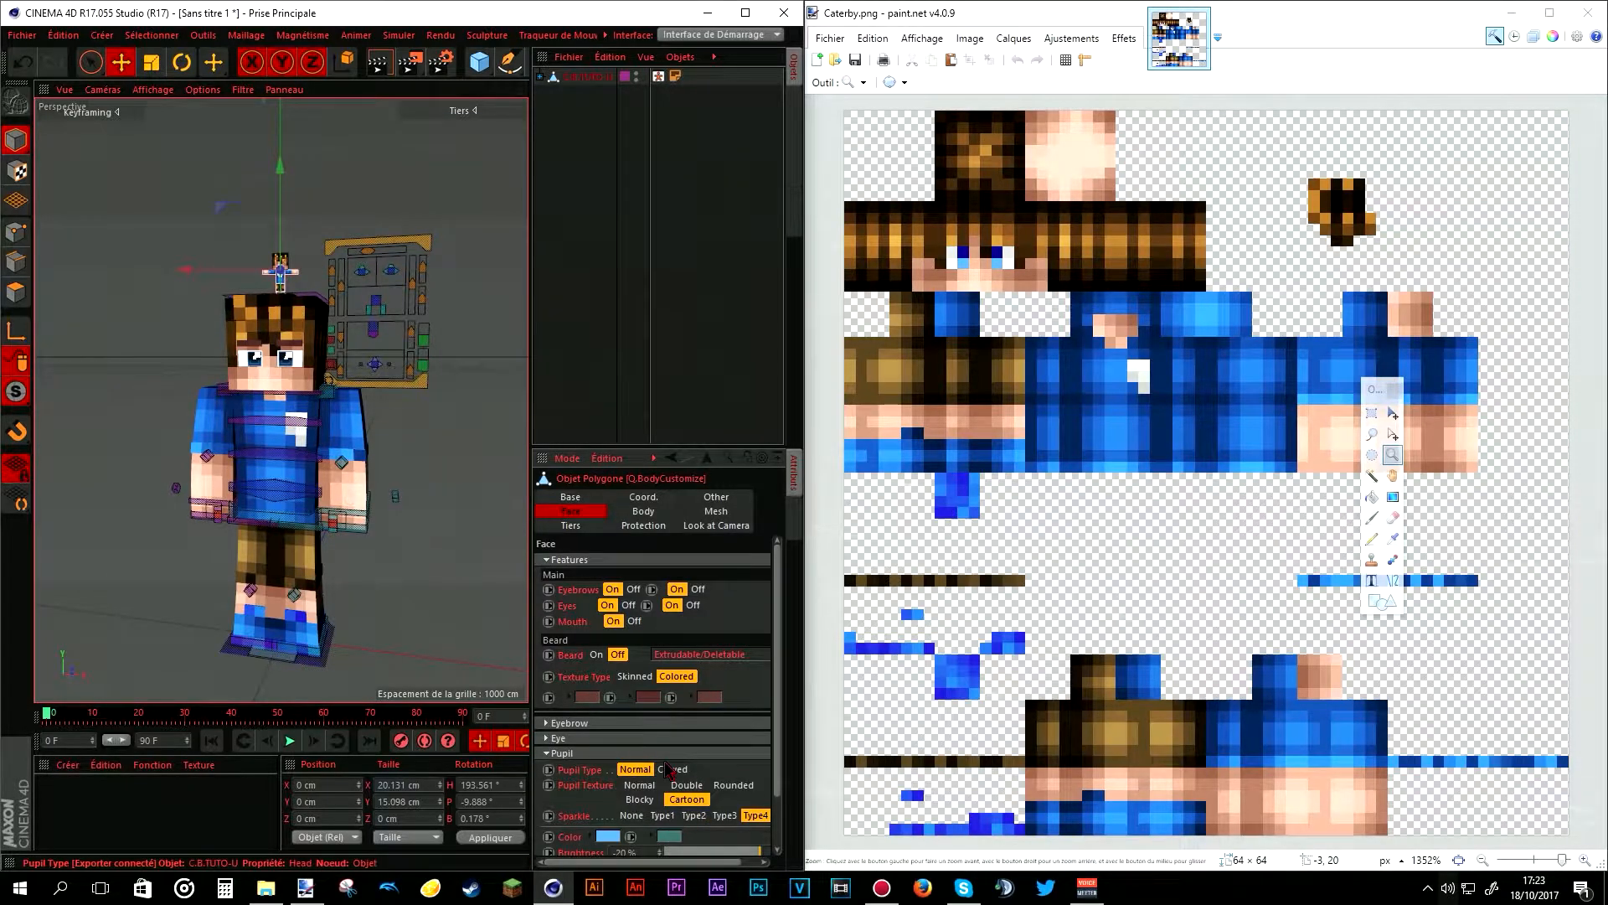
- Maximize Cinema 4D again, try the different pupil textures and choose Blocky
left_click(756, 13)
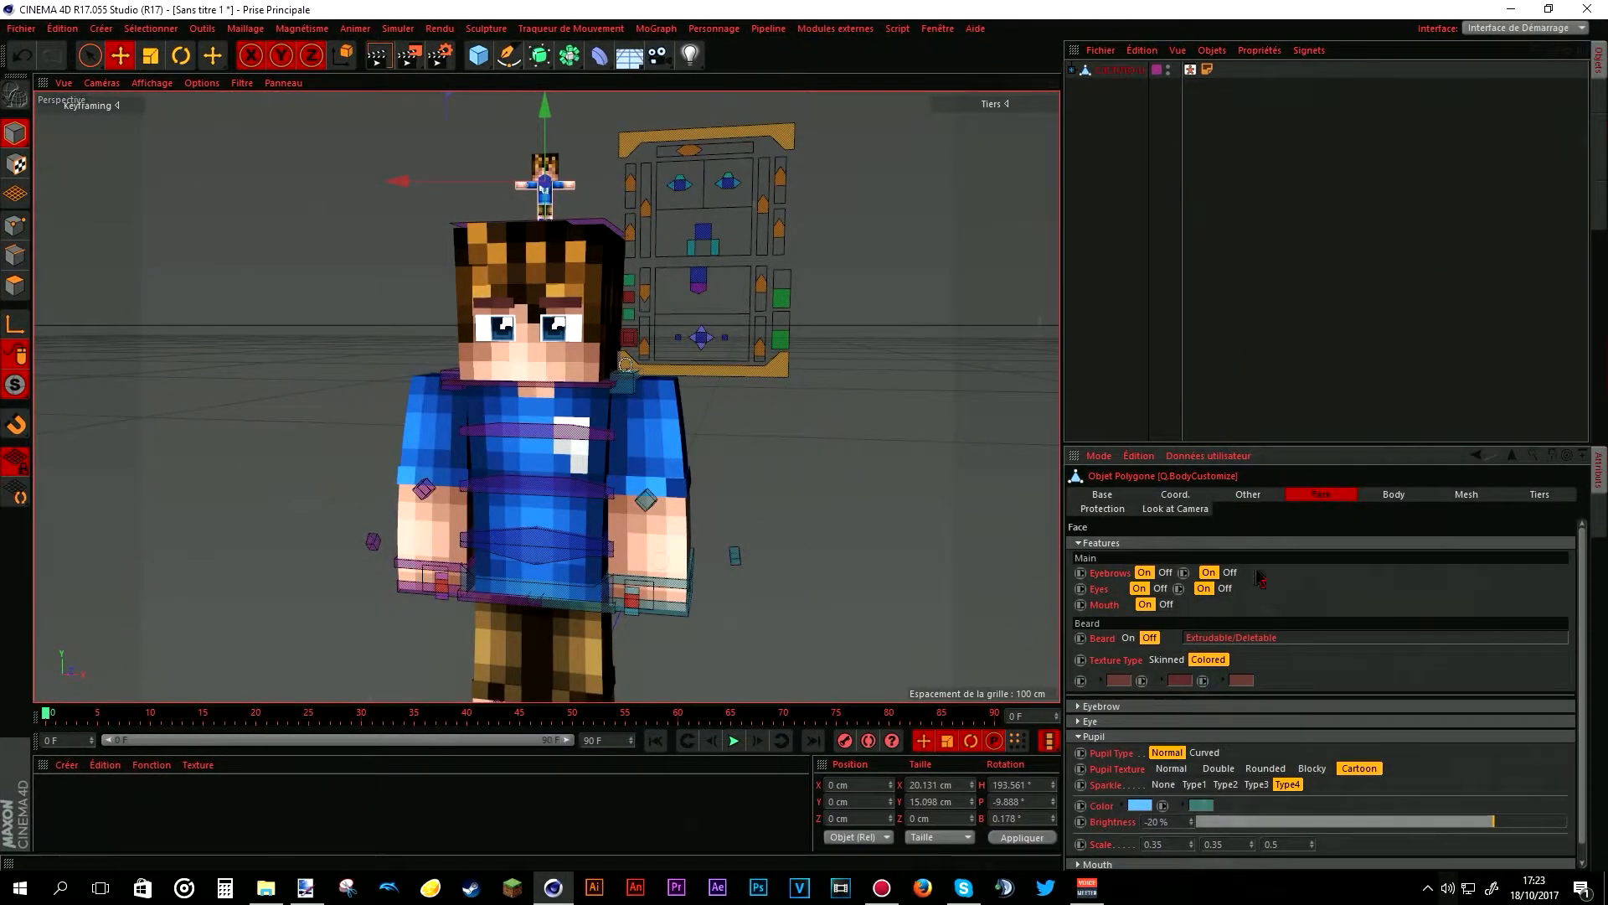
left_click(1176, 770)
left_click(1219, 768)
left_click(1264, 768)
left_click(1312, 769)
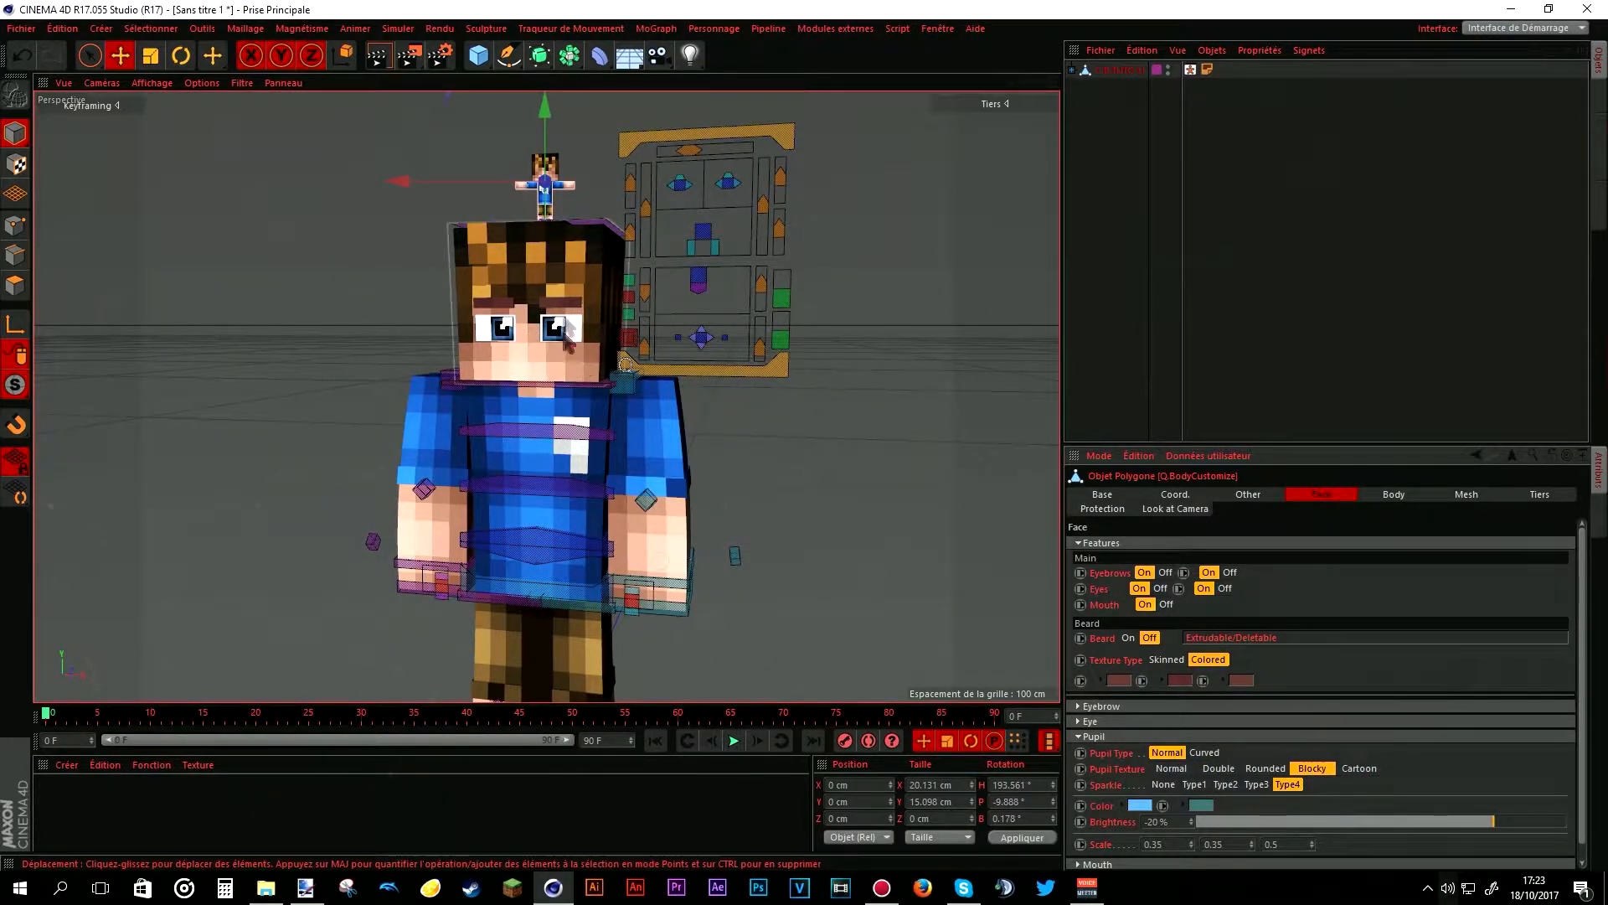
left_click(1359, 769)
left_click(1312, 768)
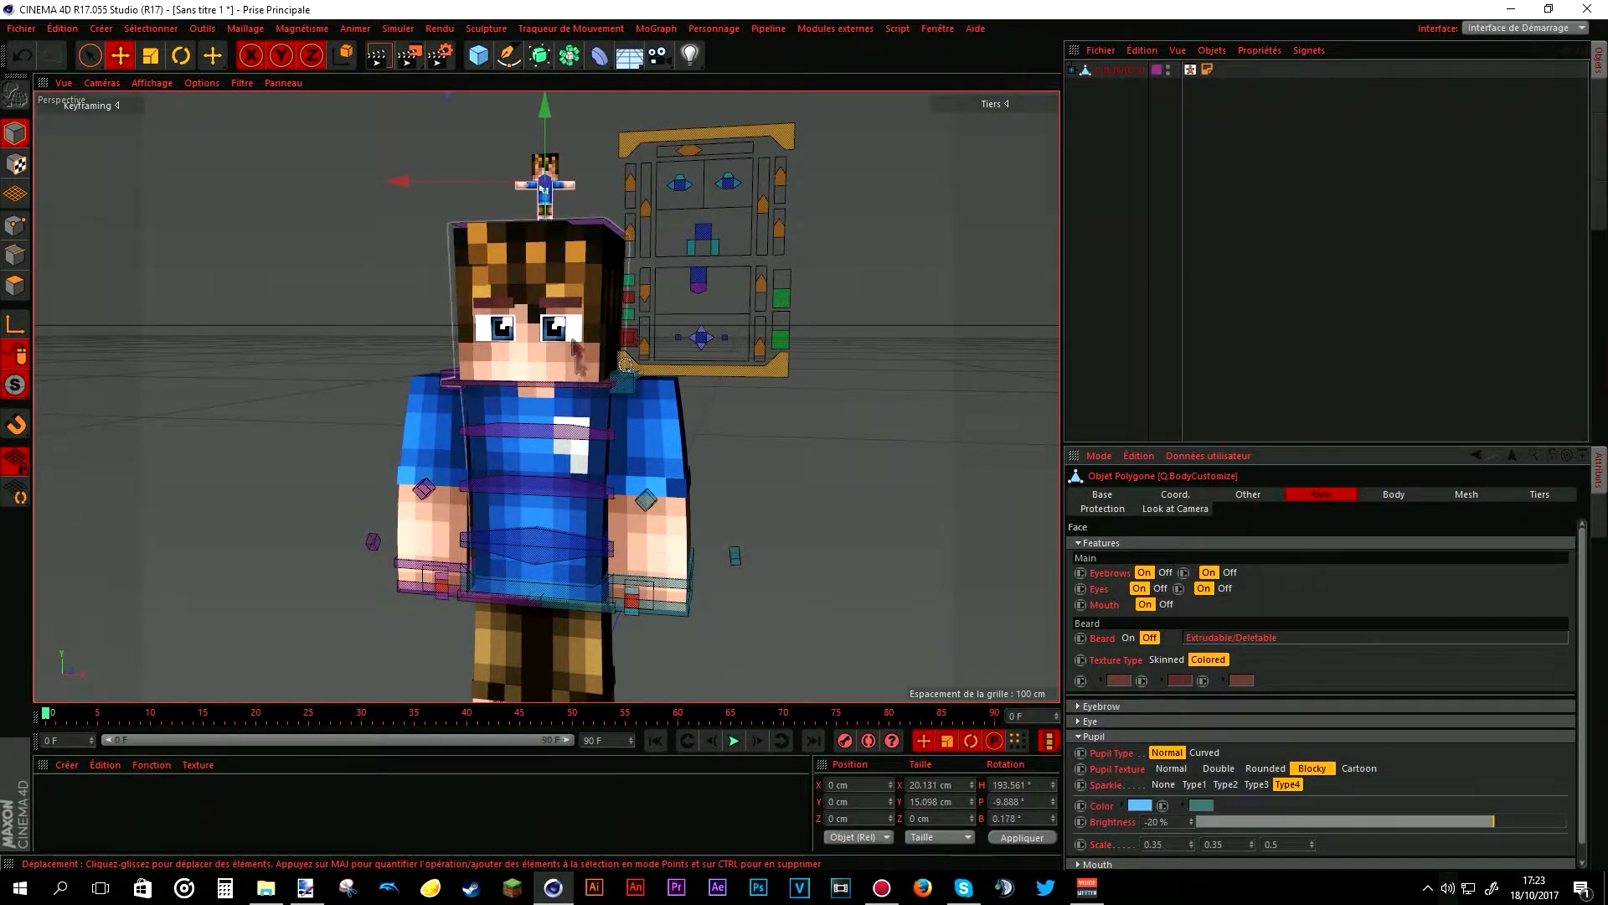
- Set the first eyebrow colour to a brown sampled from the character's hair (30°, 60.714 %, 21.961 %)
left_click(1081, 737)
left_click(1080, 706)
left_click(1141, 723)
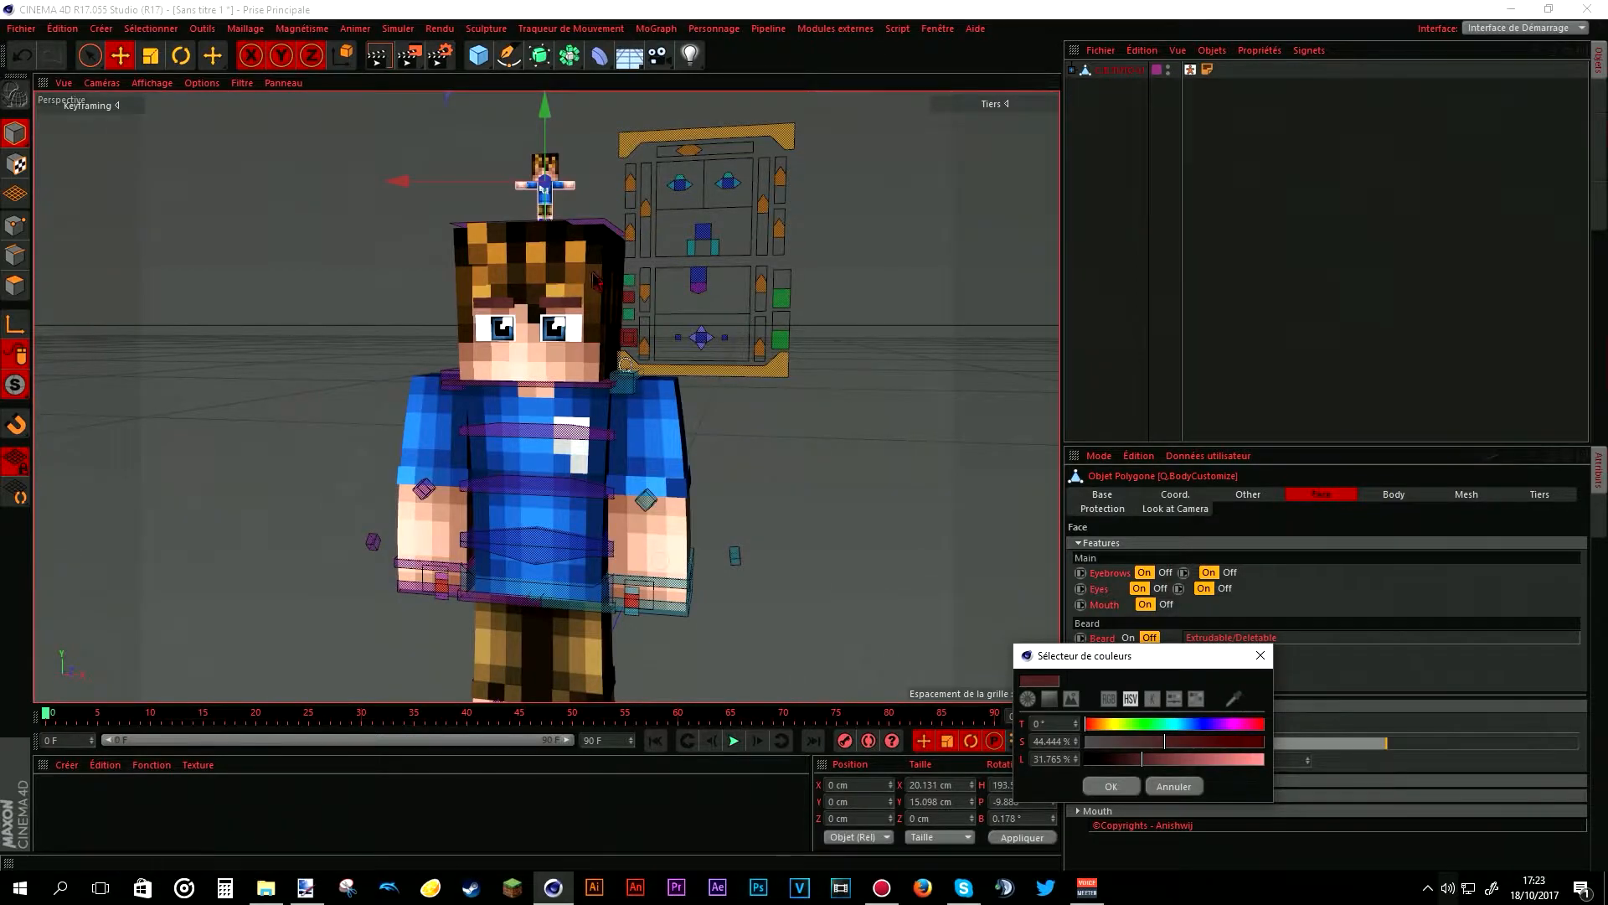
left_click(1233, 698)
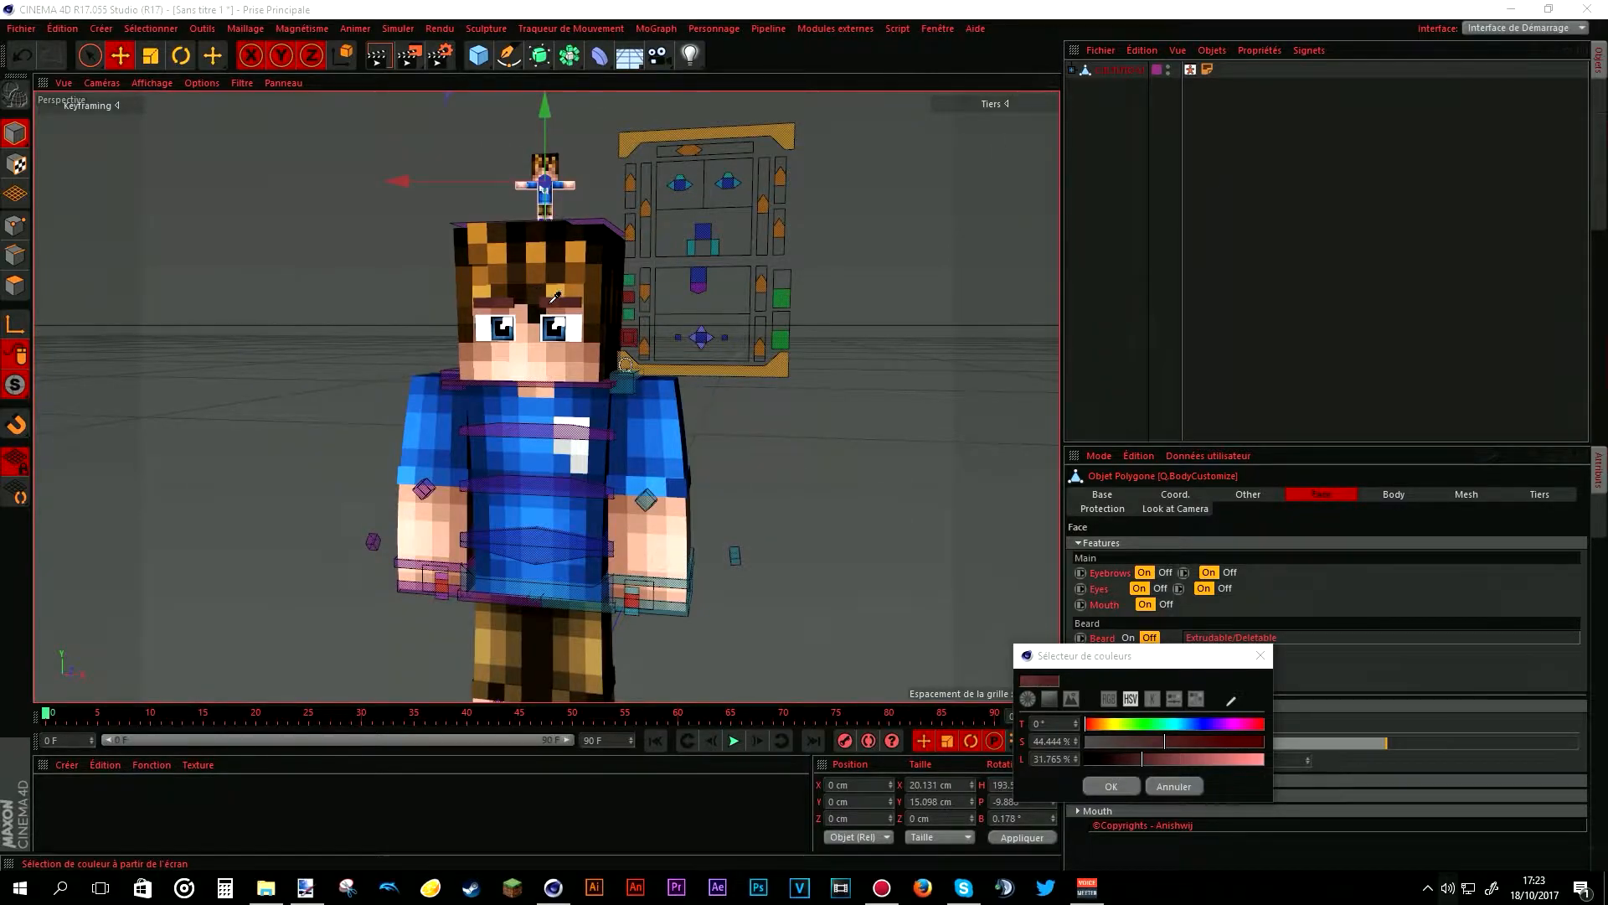
left_click(521, 270)
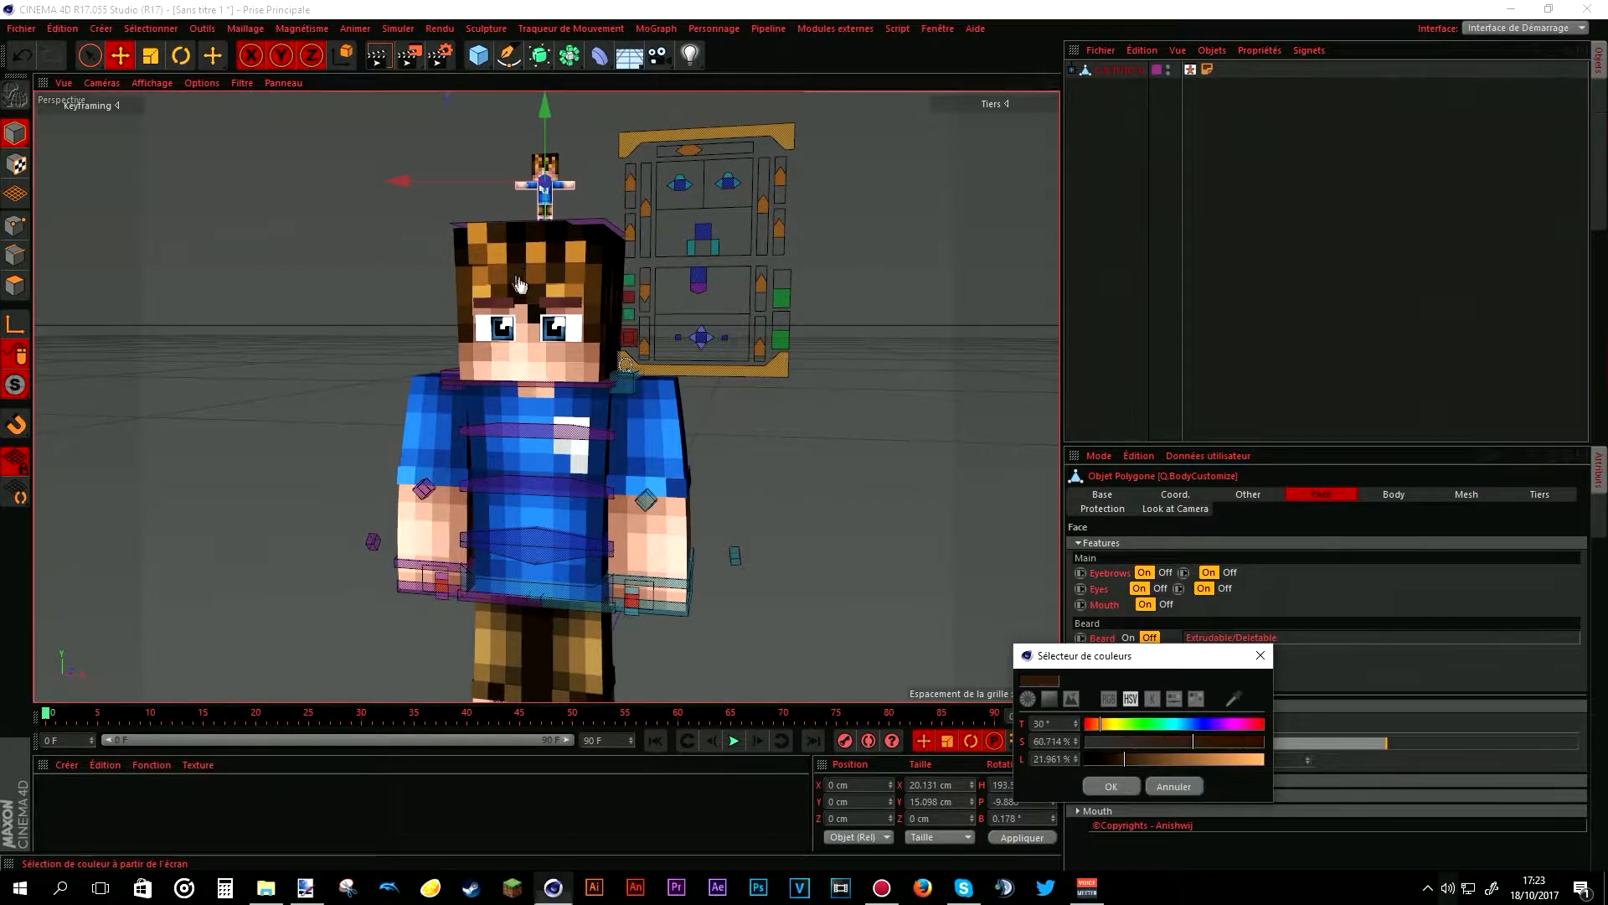
left_click(1111, 786)
- Set the second eyebrow colour to a darker brown sampled from the hair (25.714°, 61.765 %, 13.333 %) and collapse the Face sections
left_click(1201, 721)
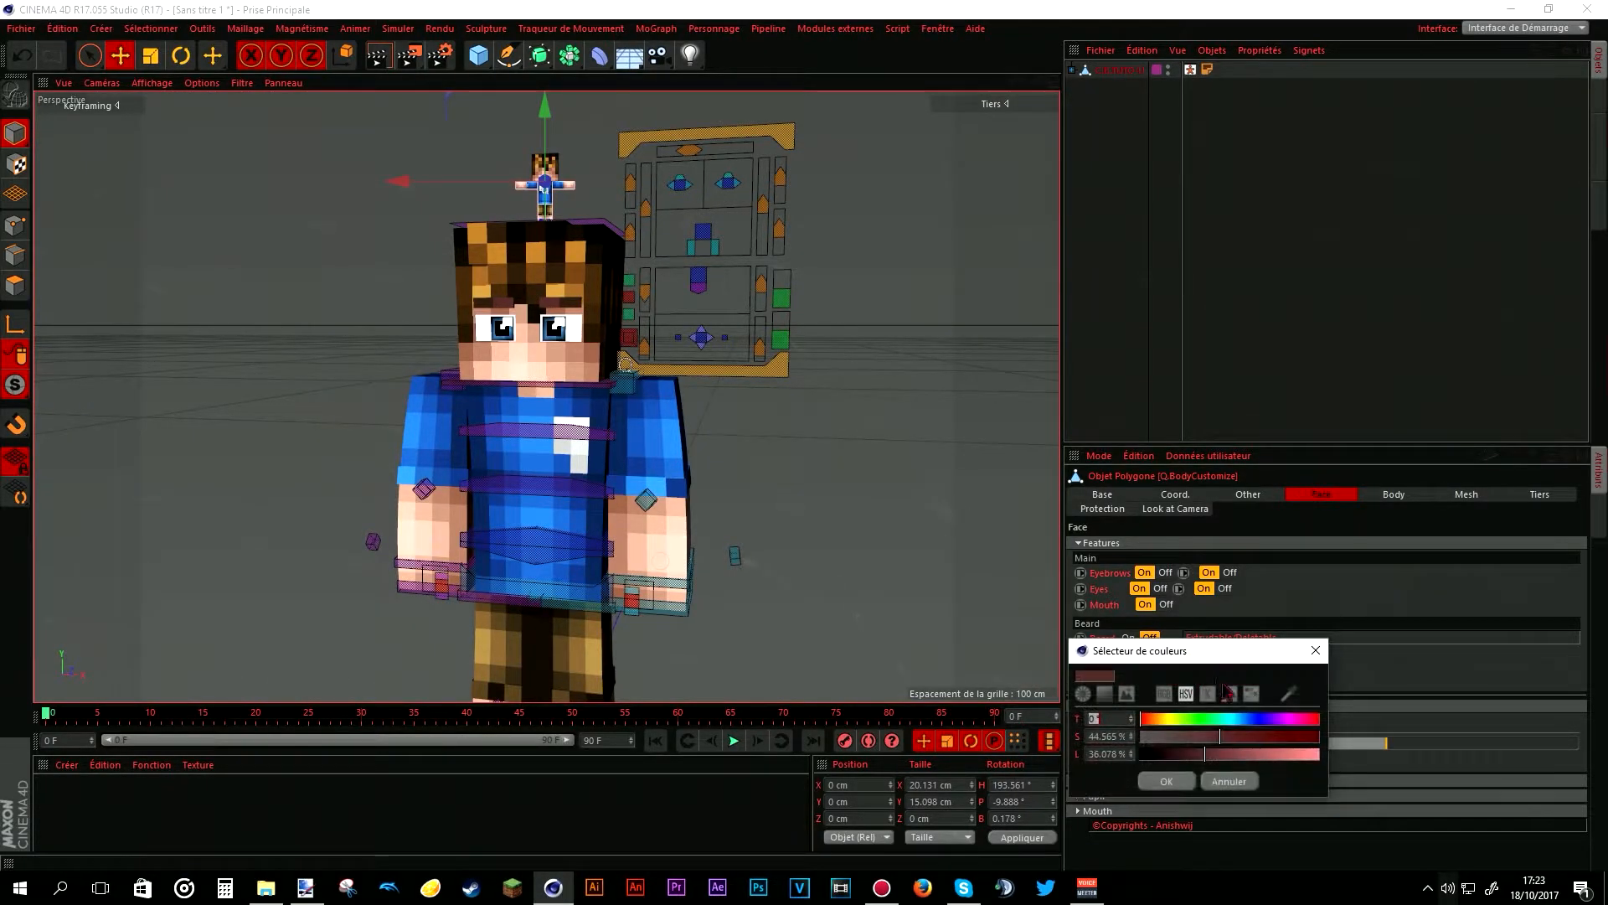
left_click(1286, 696)
left_click(520, 249)
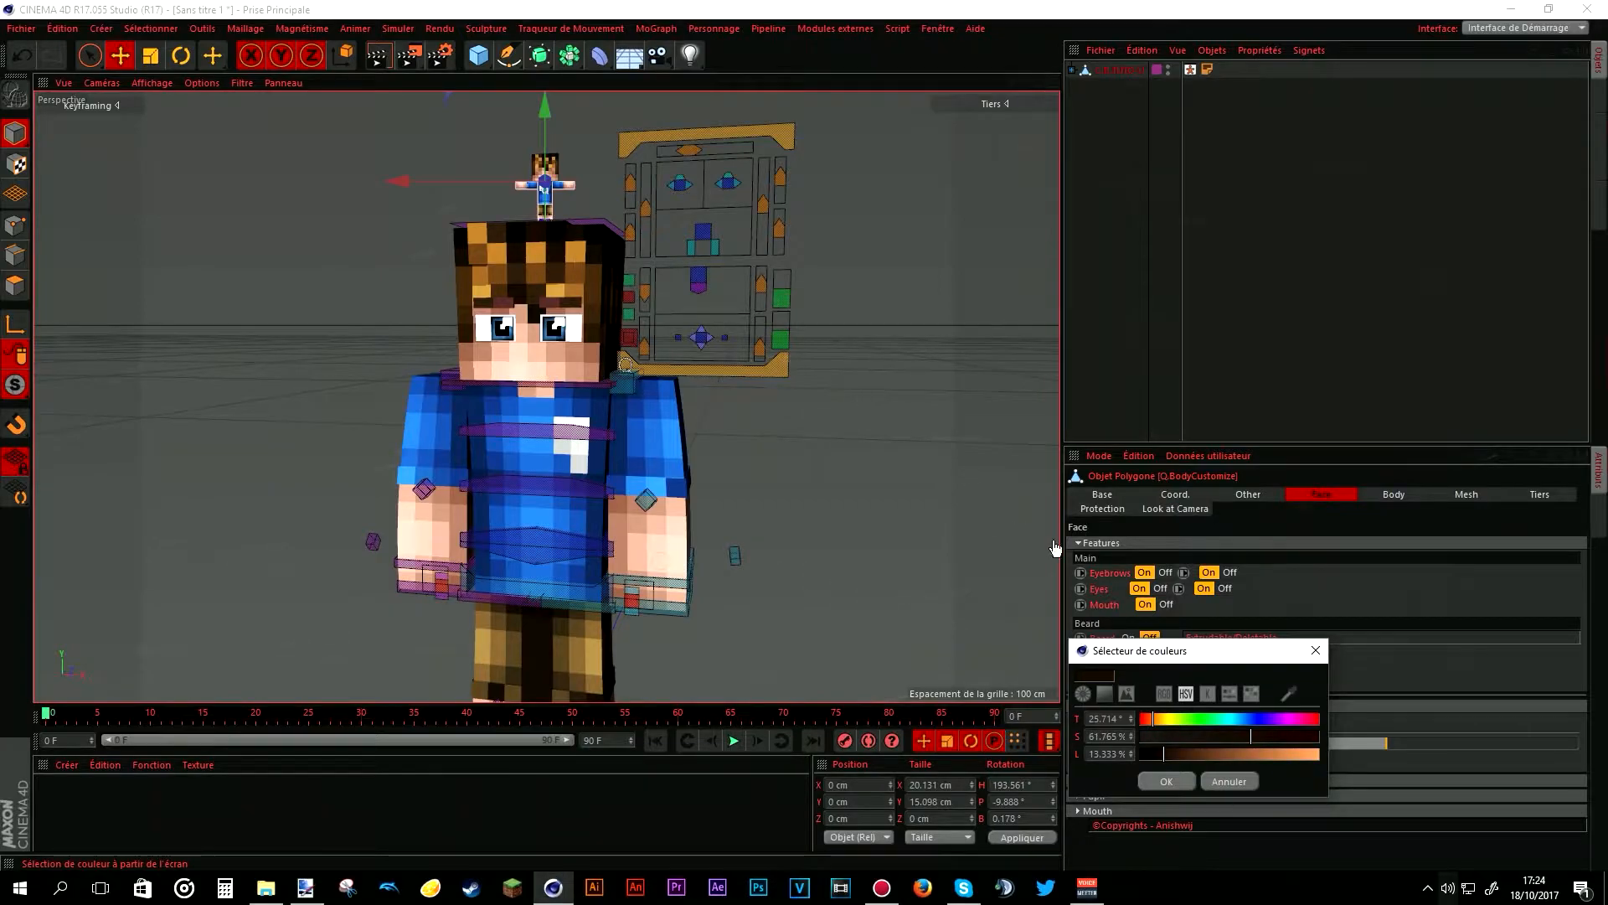
left_click(1159, 781)
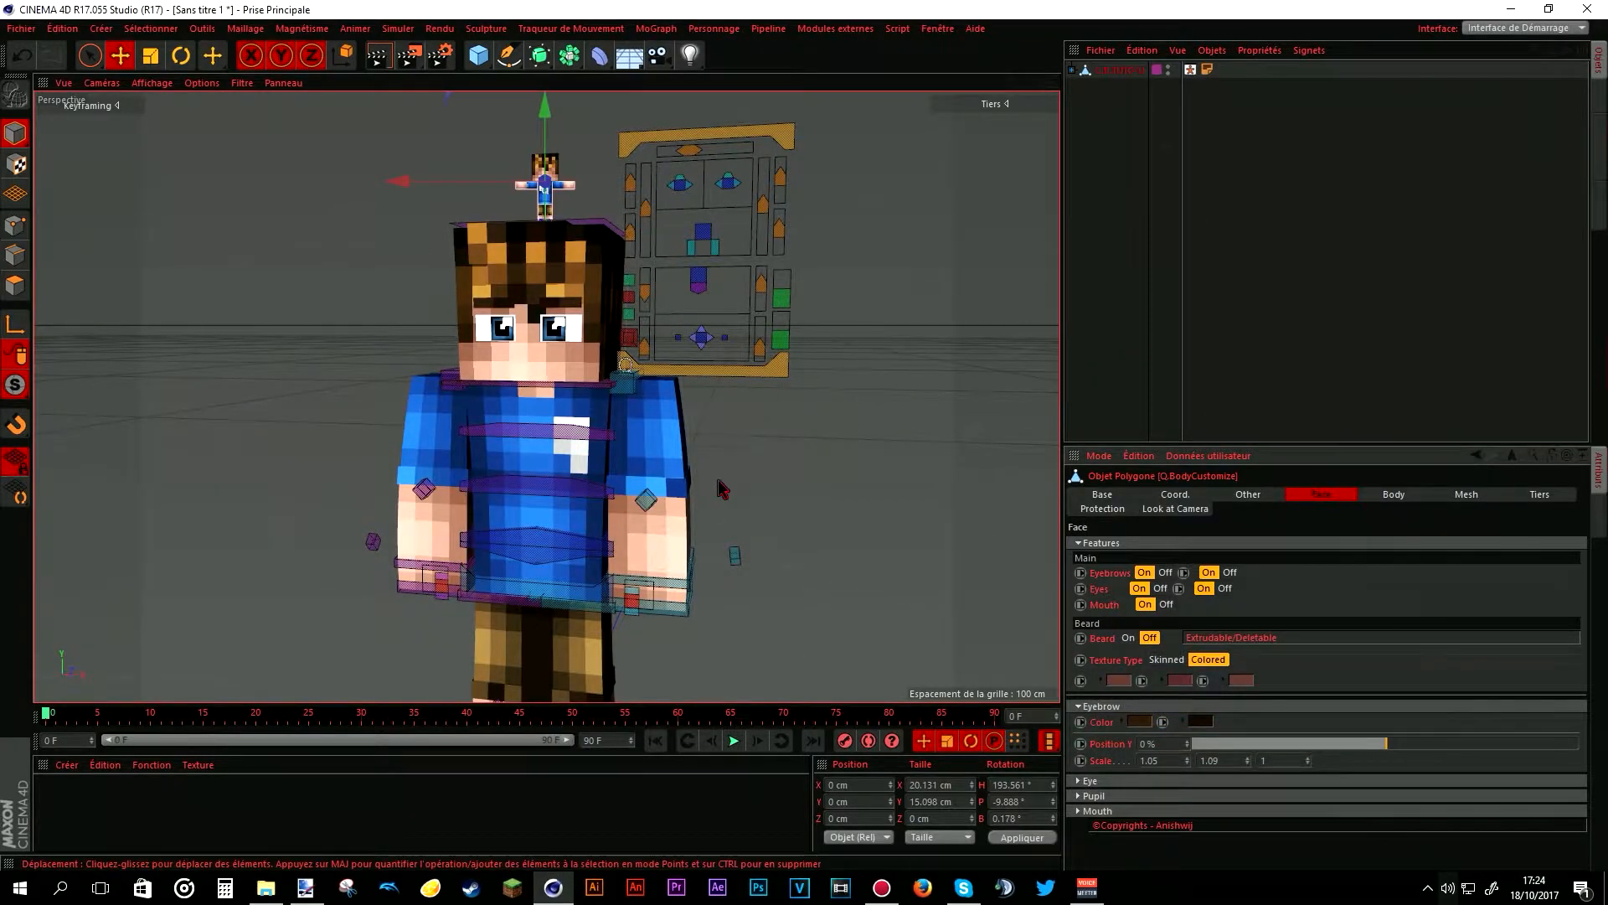
left_click(1080, 706)
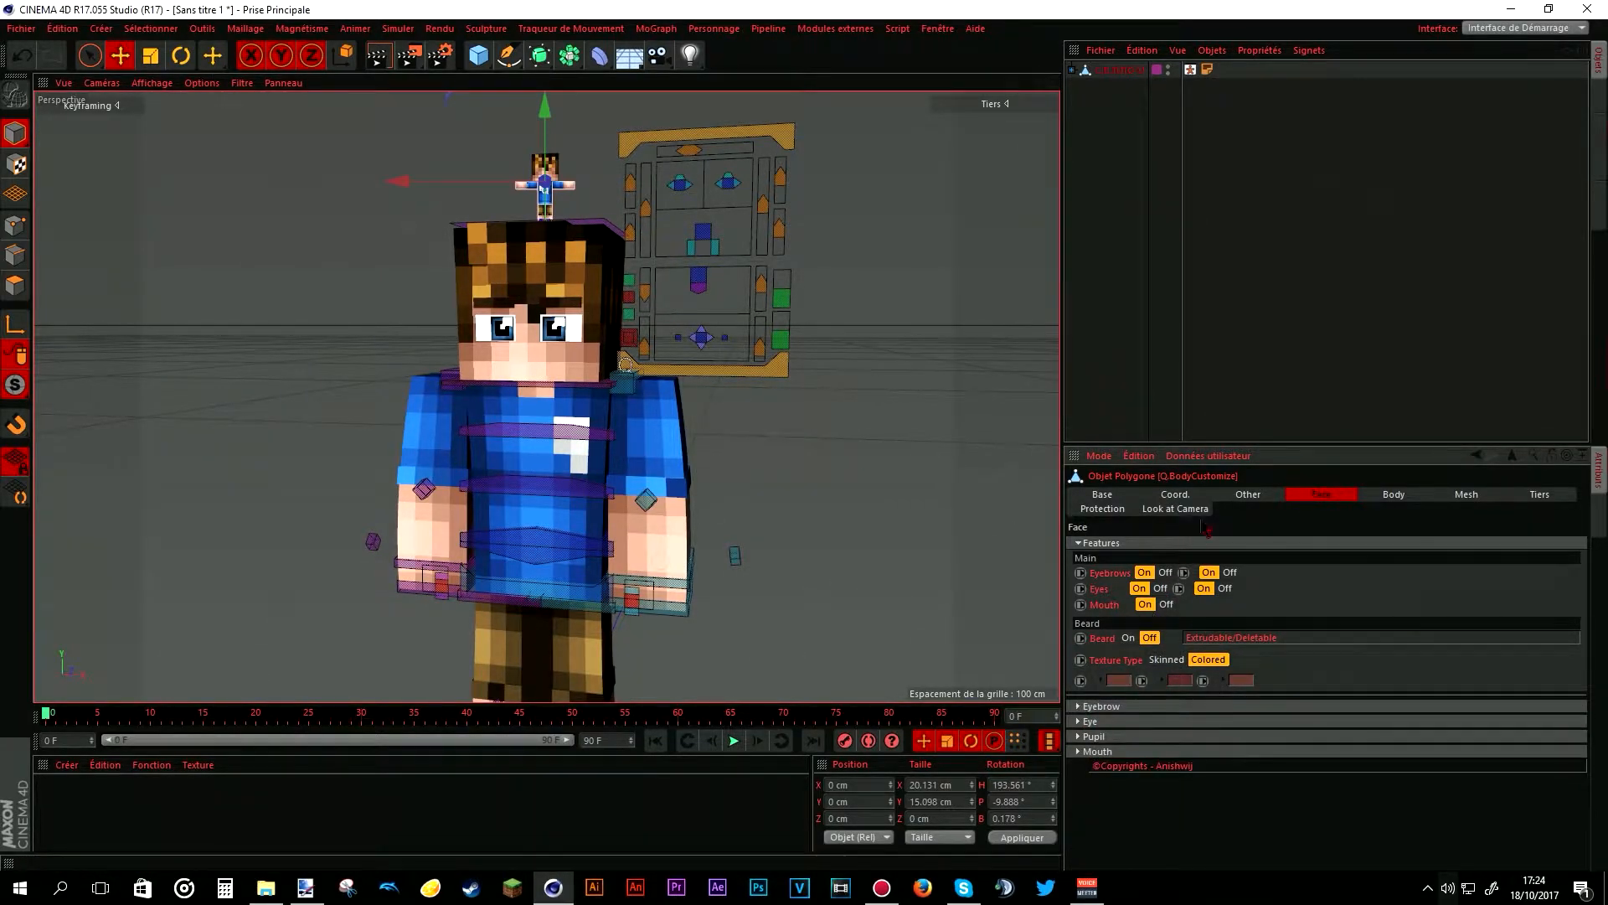
left_click(1079, 545)
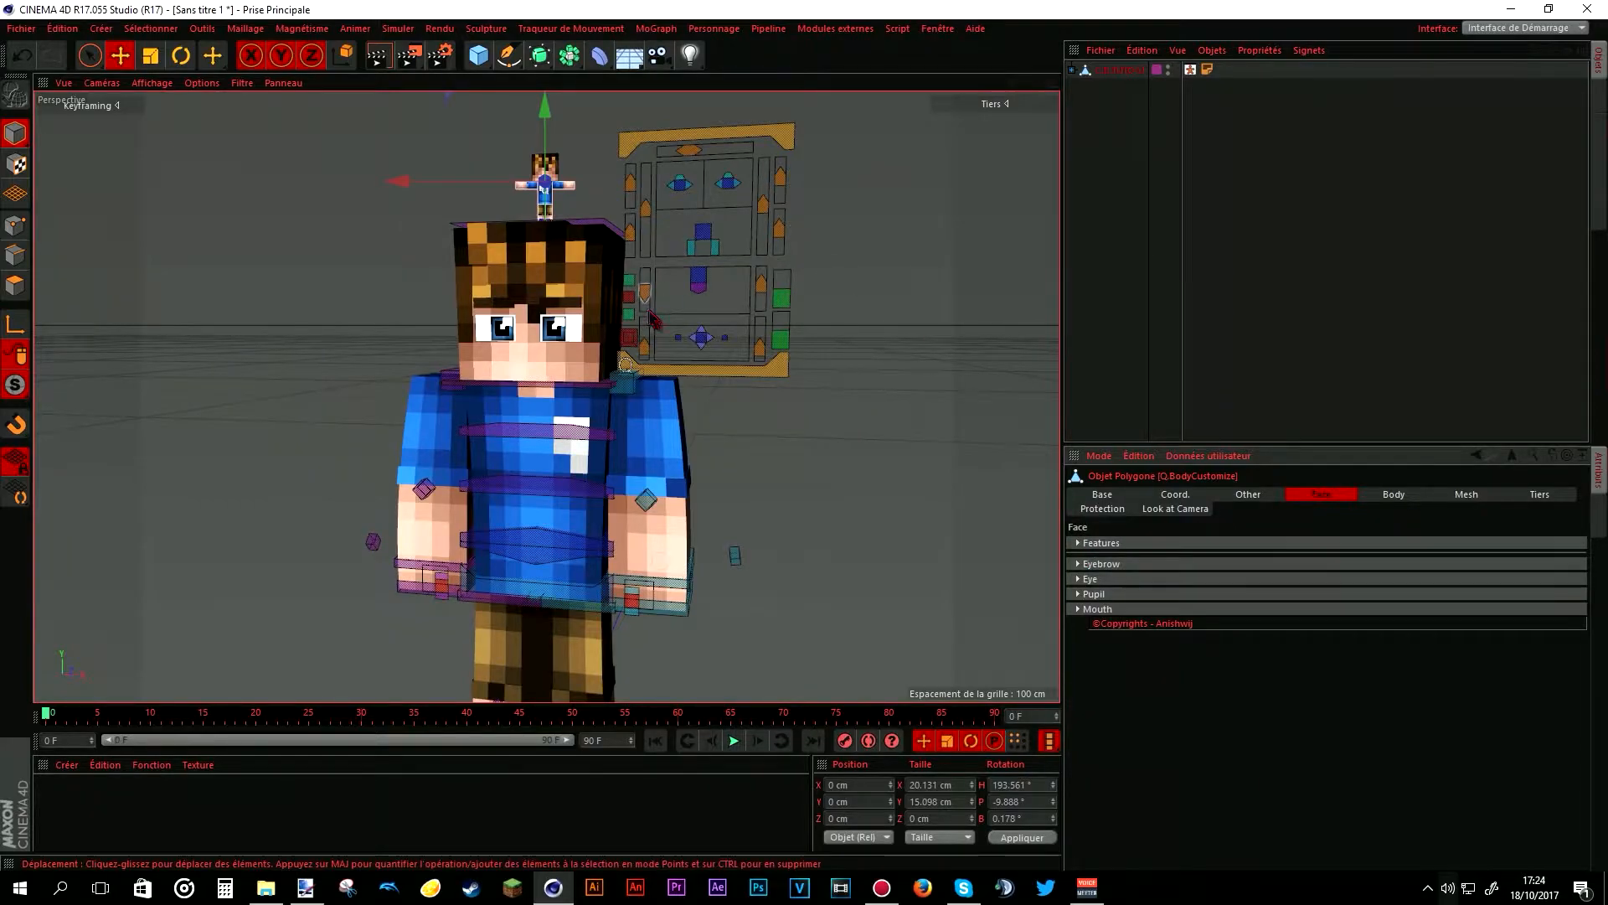
- Look through the body customizer's Other, Face and Body settings, including the Mouth and Features sections
scroll(666, 264, "up", 2)
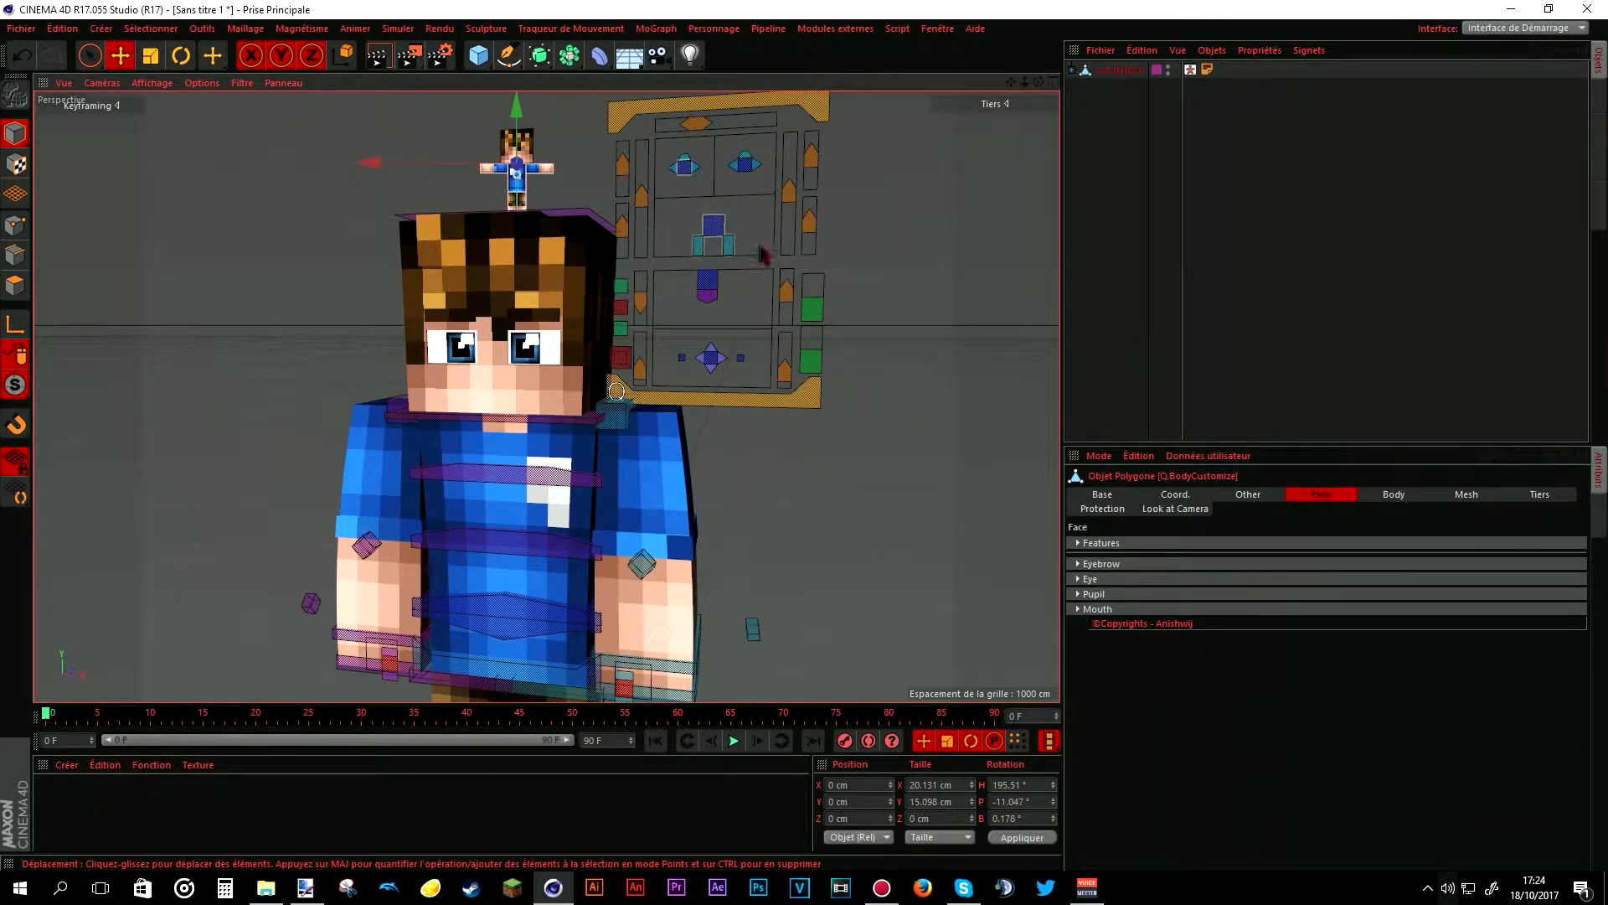
left_click(1267, 495)
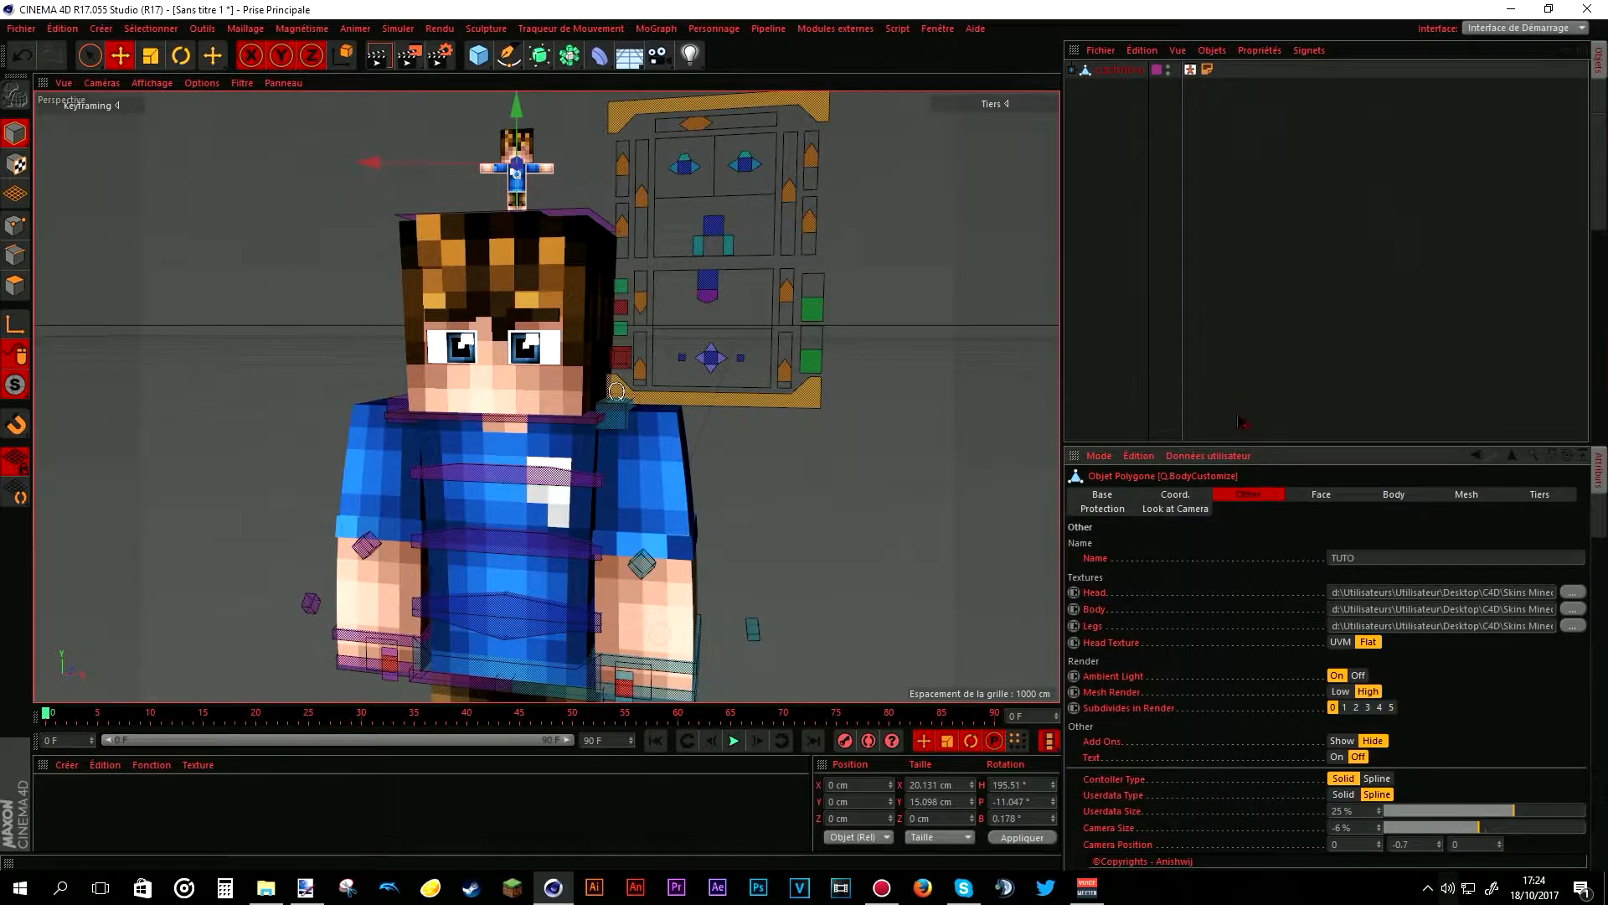
left_click(1332, 500)
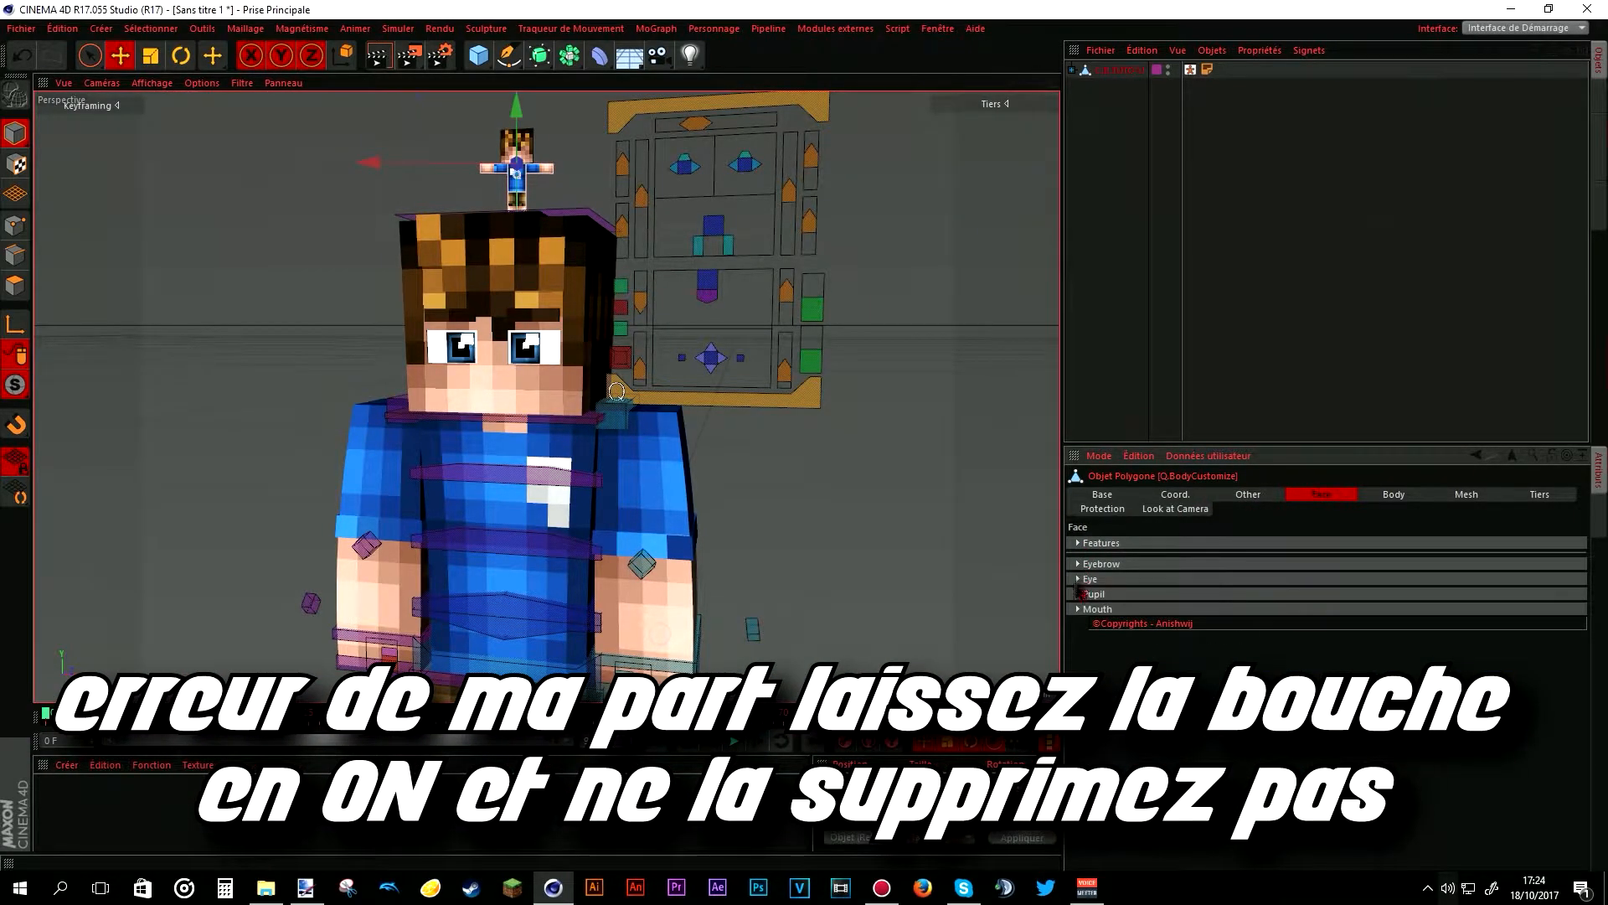
left_click(1078, 609)
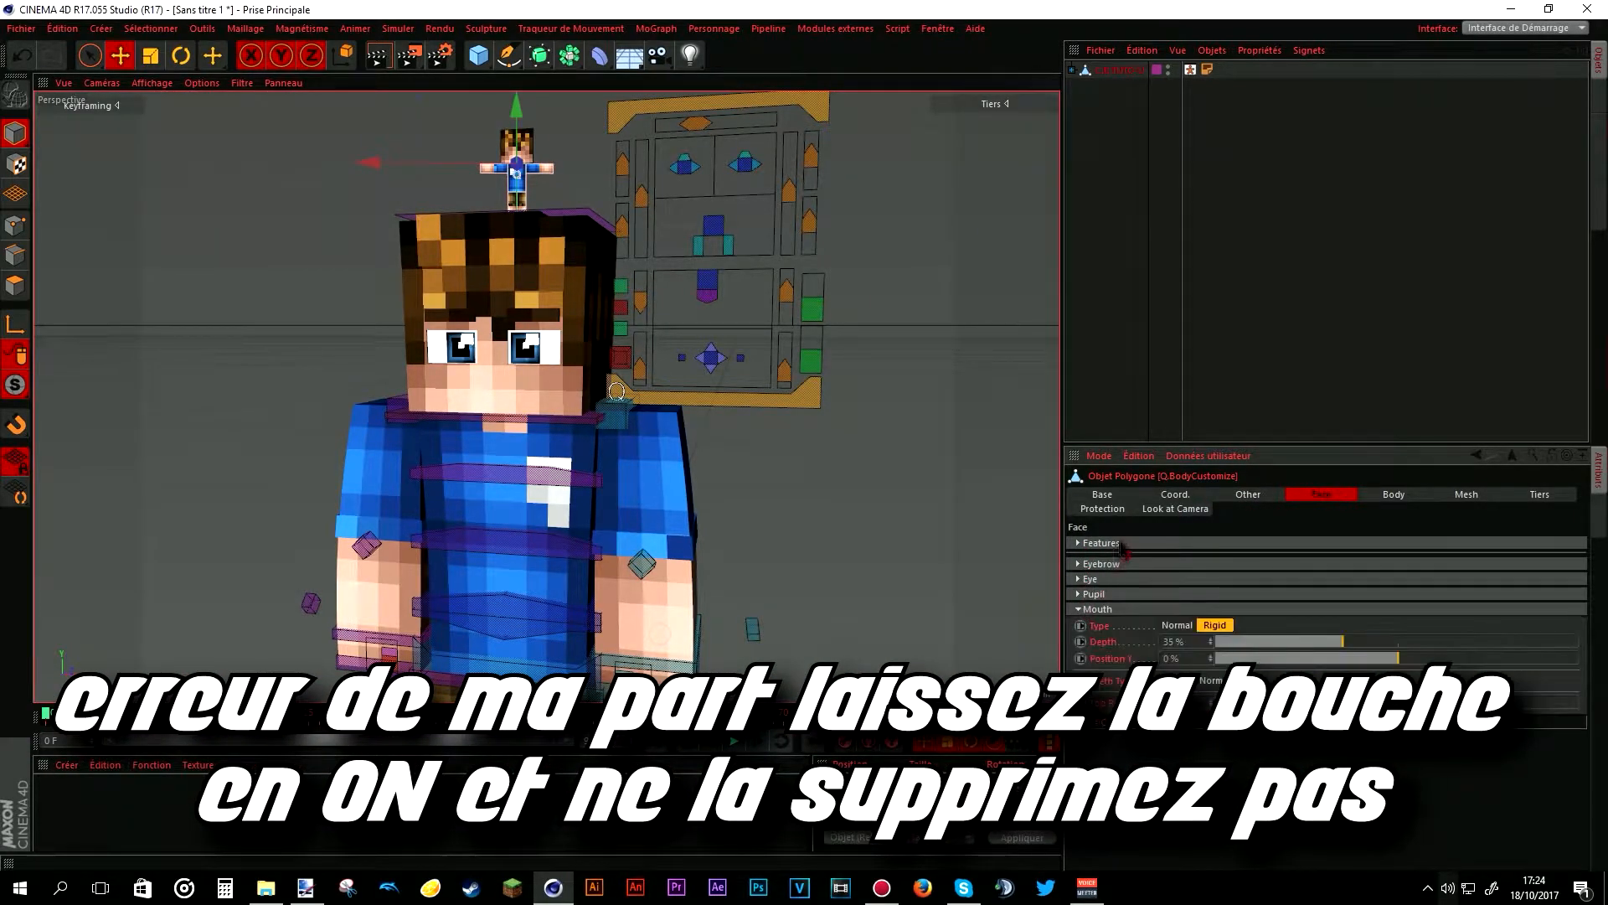
left_click(1078, 609)
left_click(1259, 495)
left_click(1317, 497)
left_click(1377, 496)
left_click(1336, 497)
left_click(1375, 496)
left_click(1321, 495)
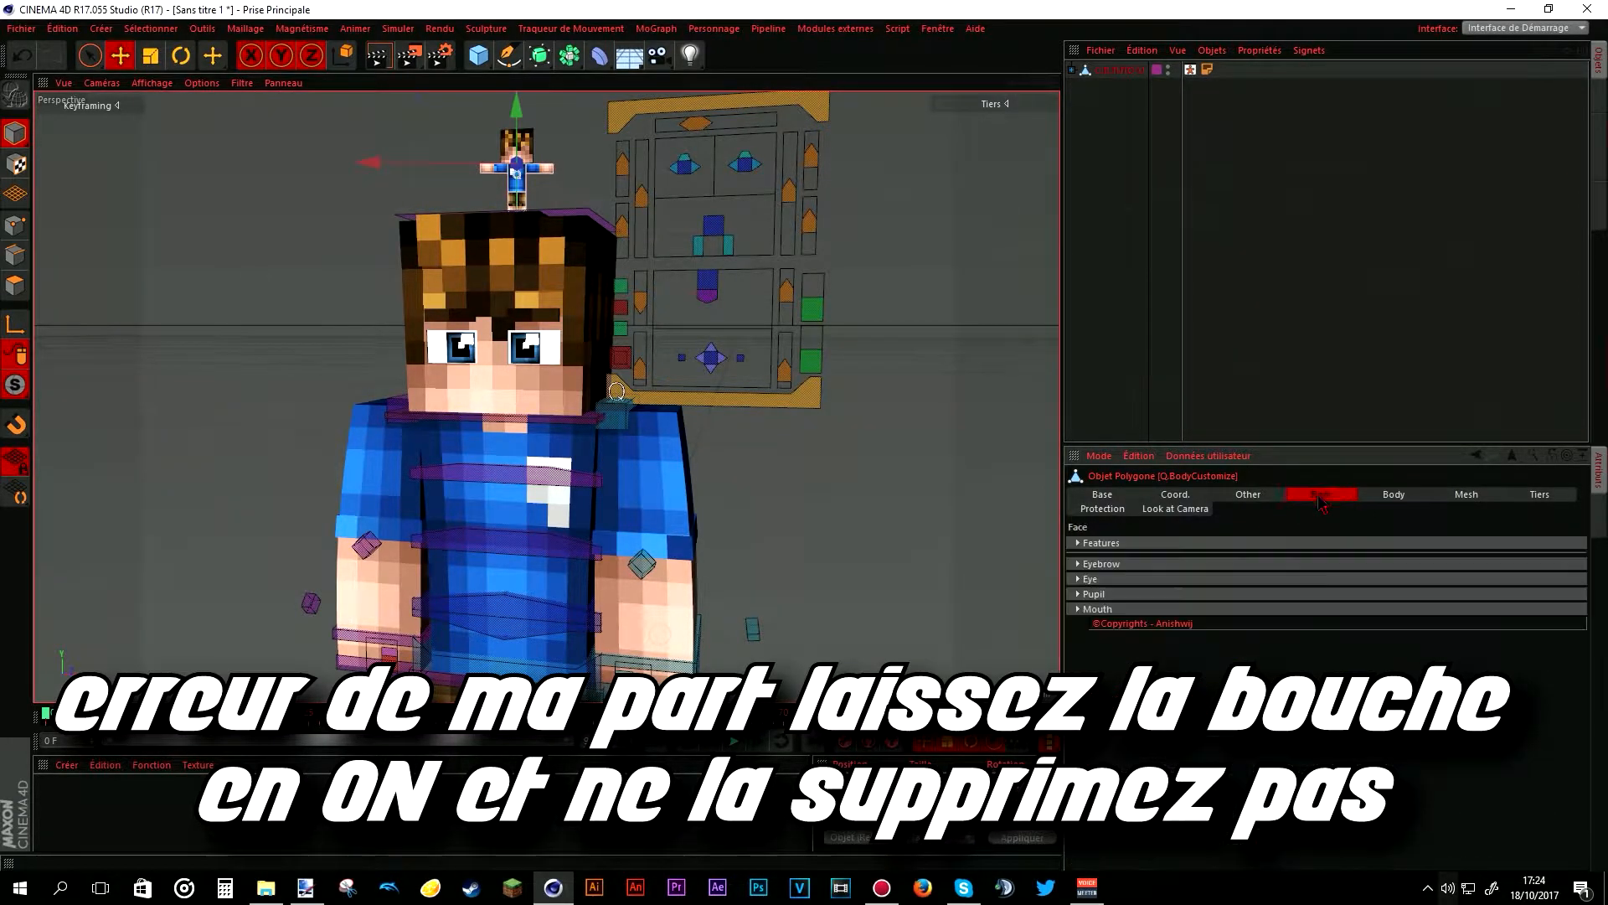
left_click(1098, 543)
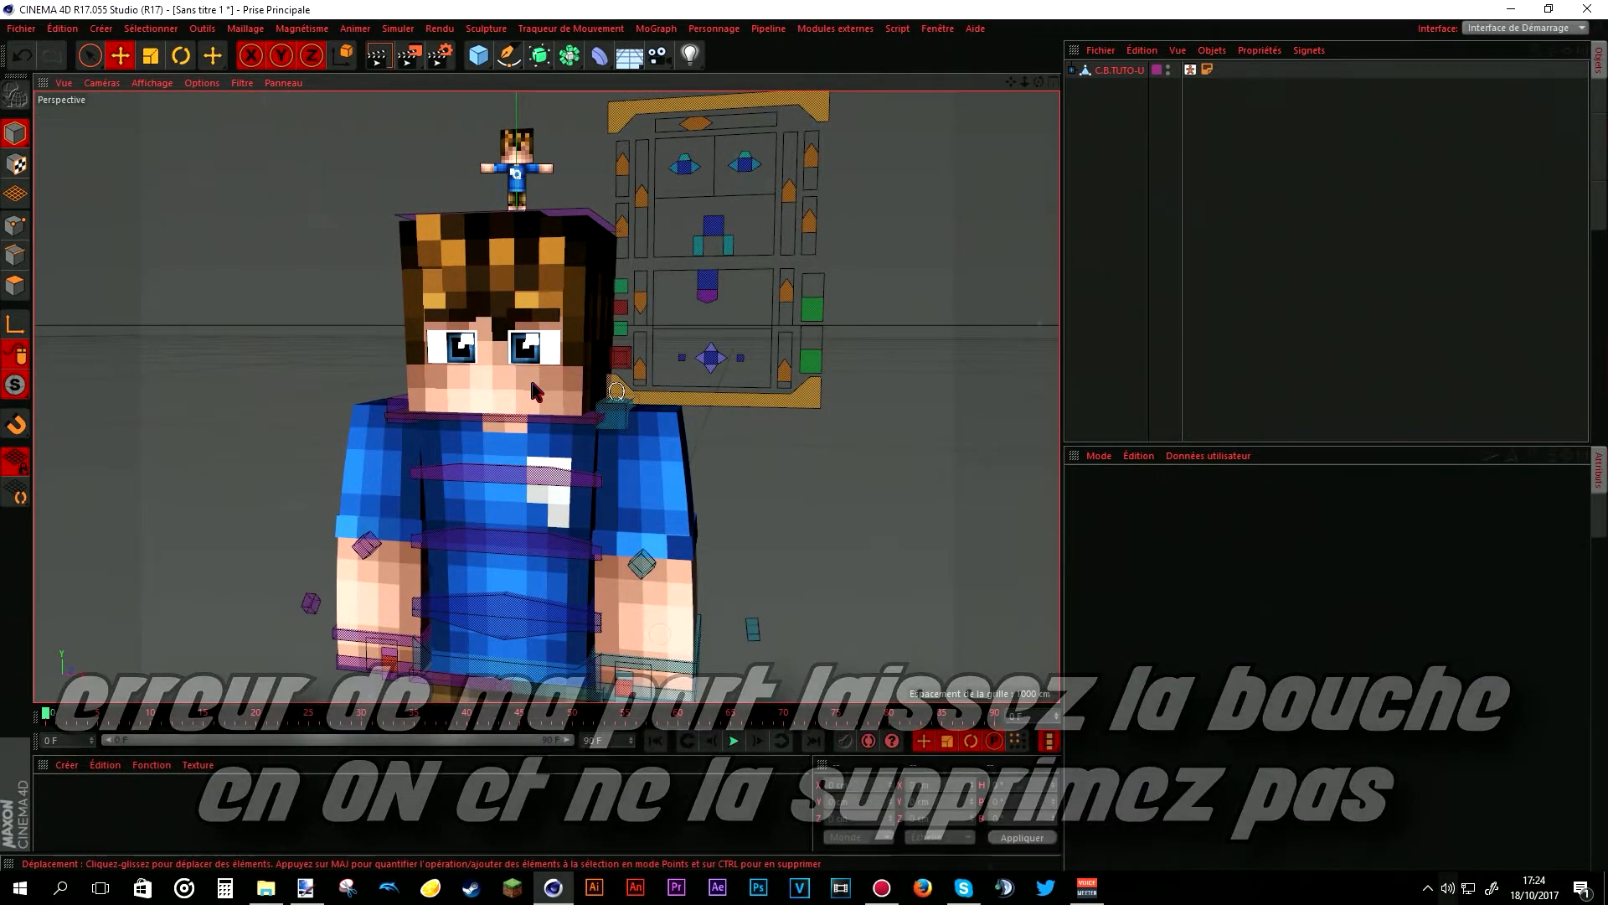
scroll(652, 490, "down", 6)
scroll(661, 560, "up", 5)
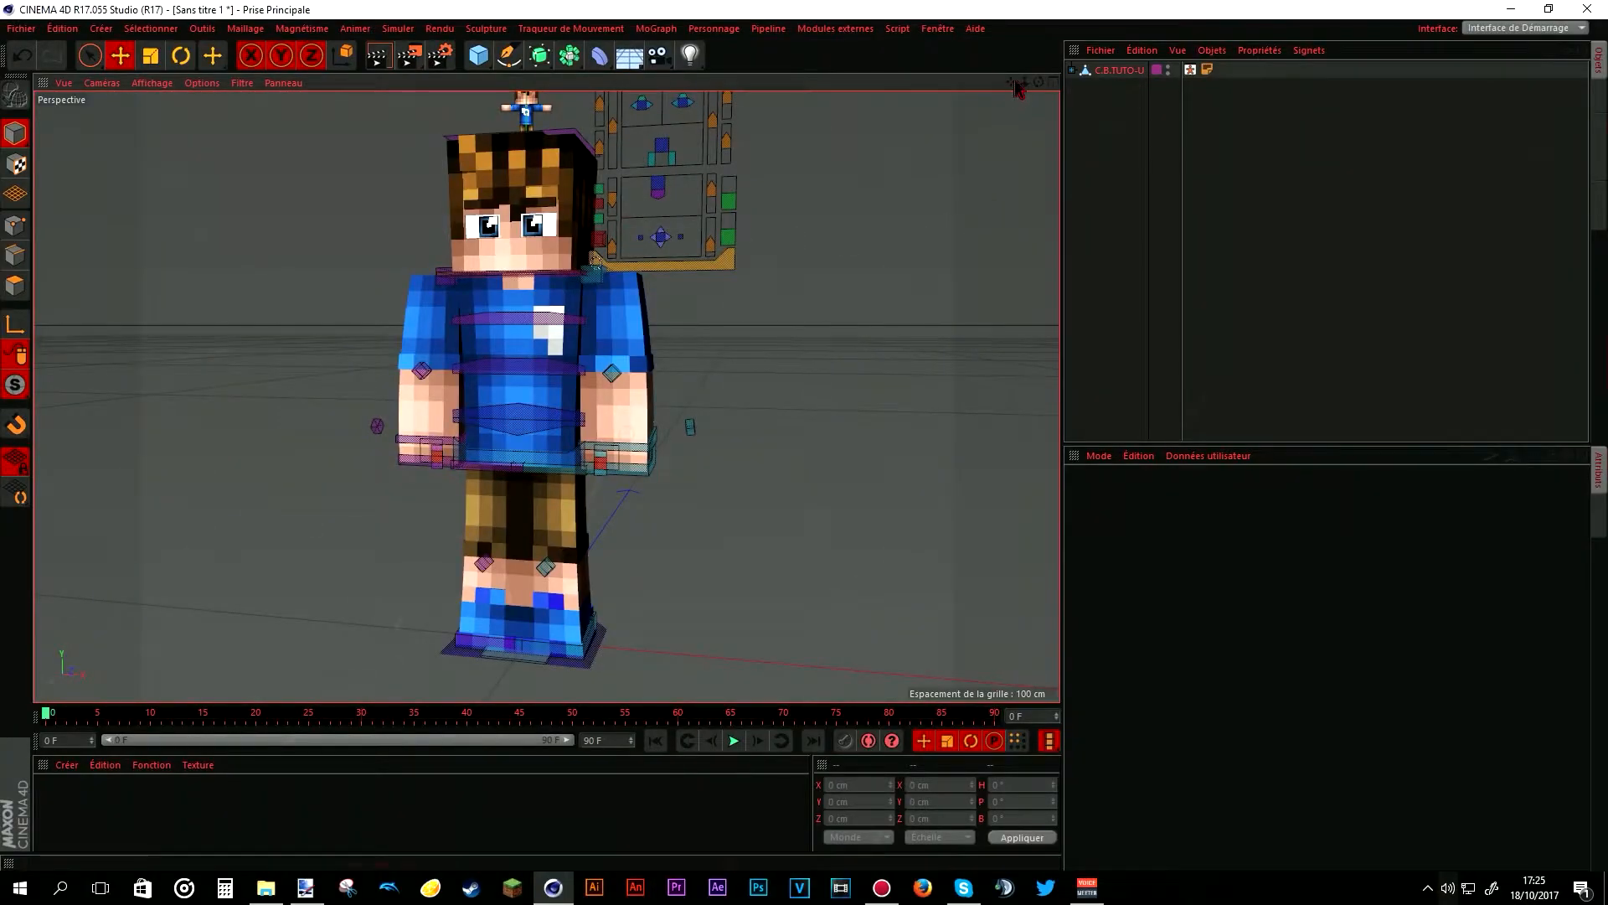
left_click_drag(1011, 82, 1016, 208)
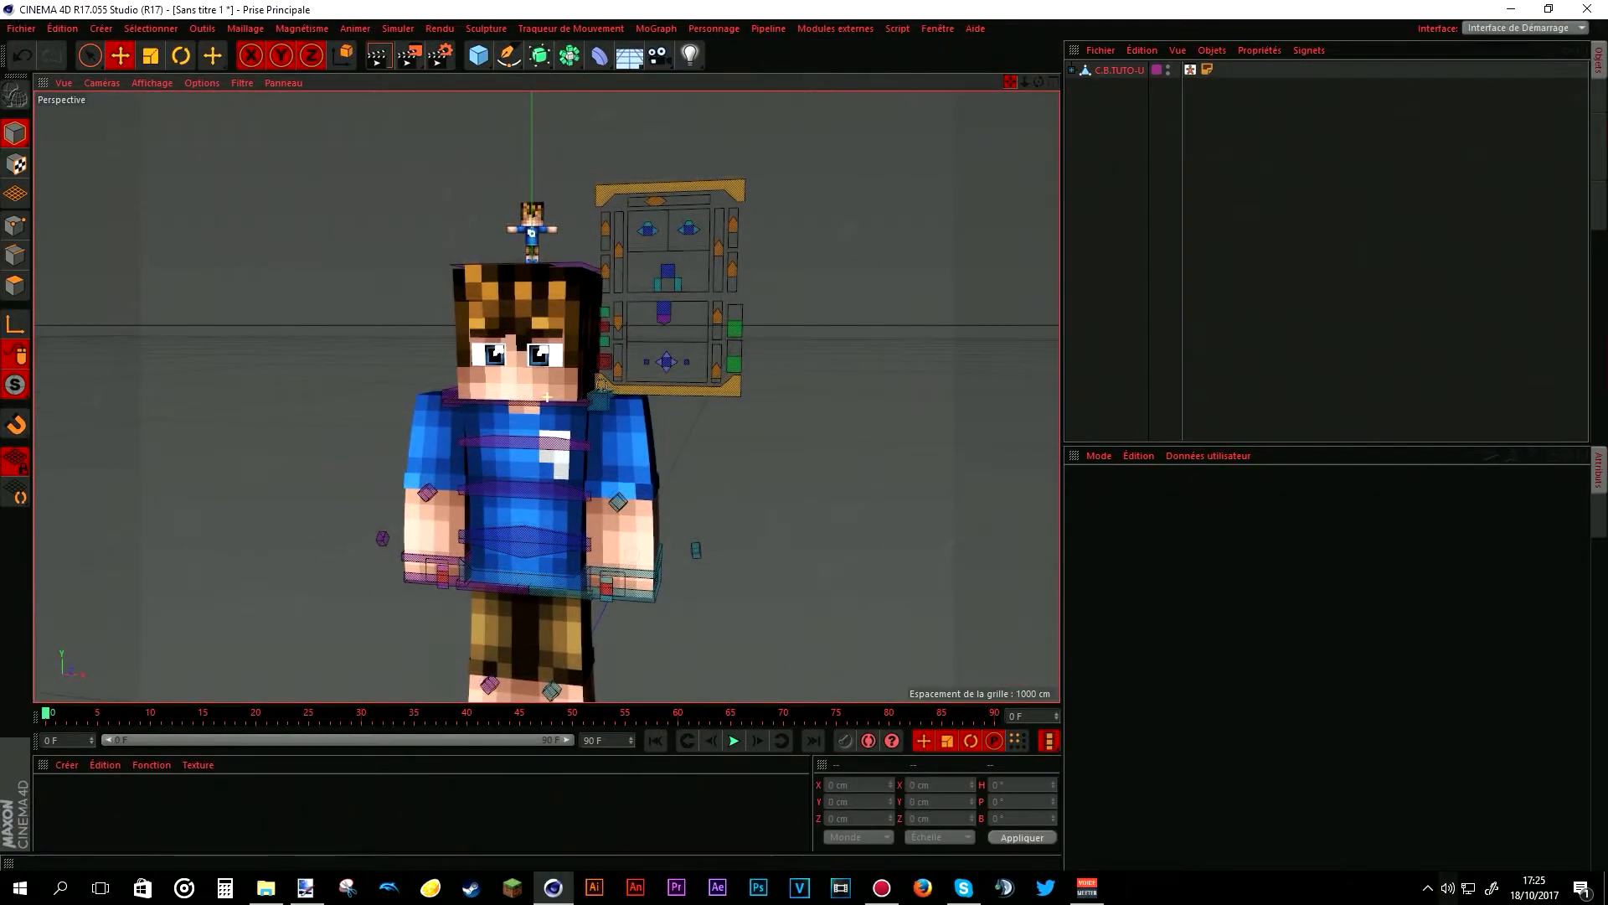
- Move the outer hair layer off the character's head along the X axis, out to the side, and deselect it
scroll(584, 362, "up", 2)
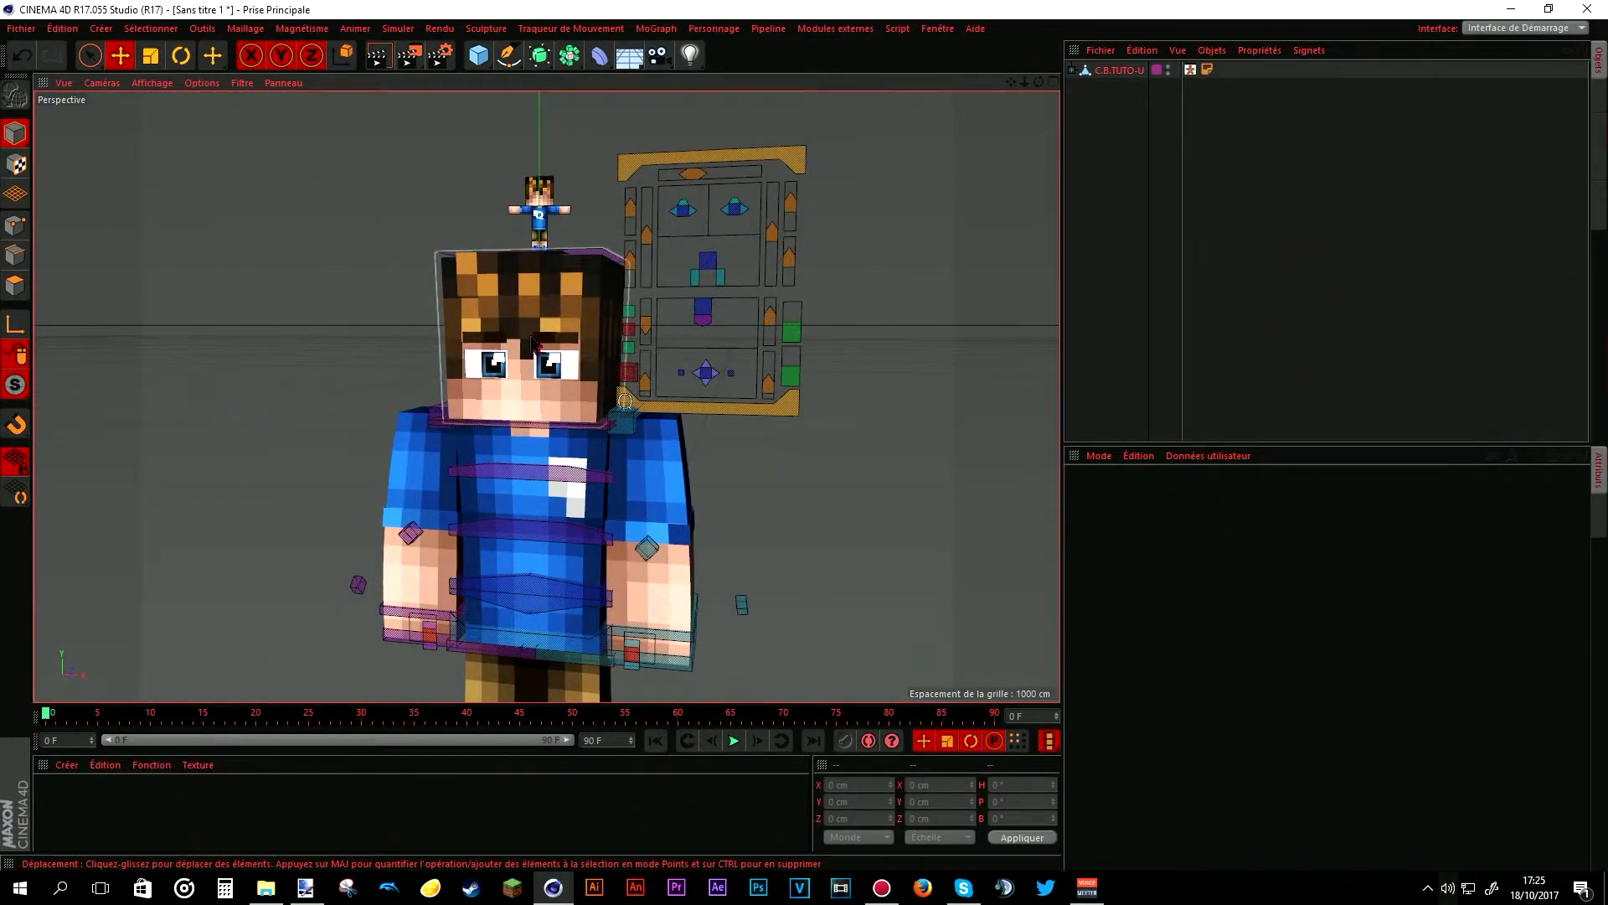
left_click(493, 291)
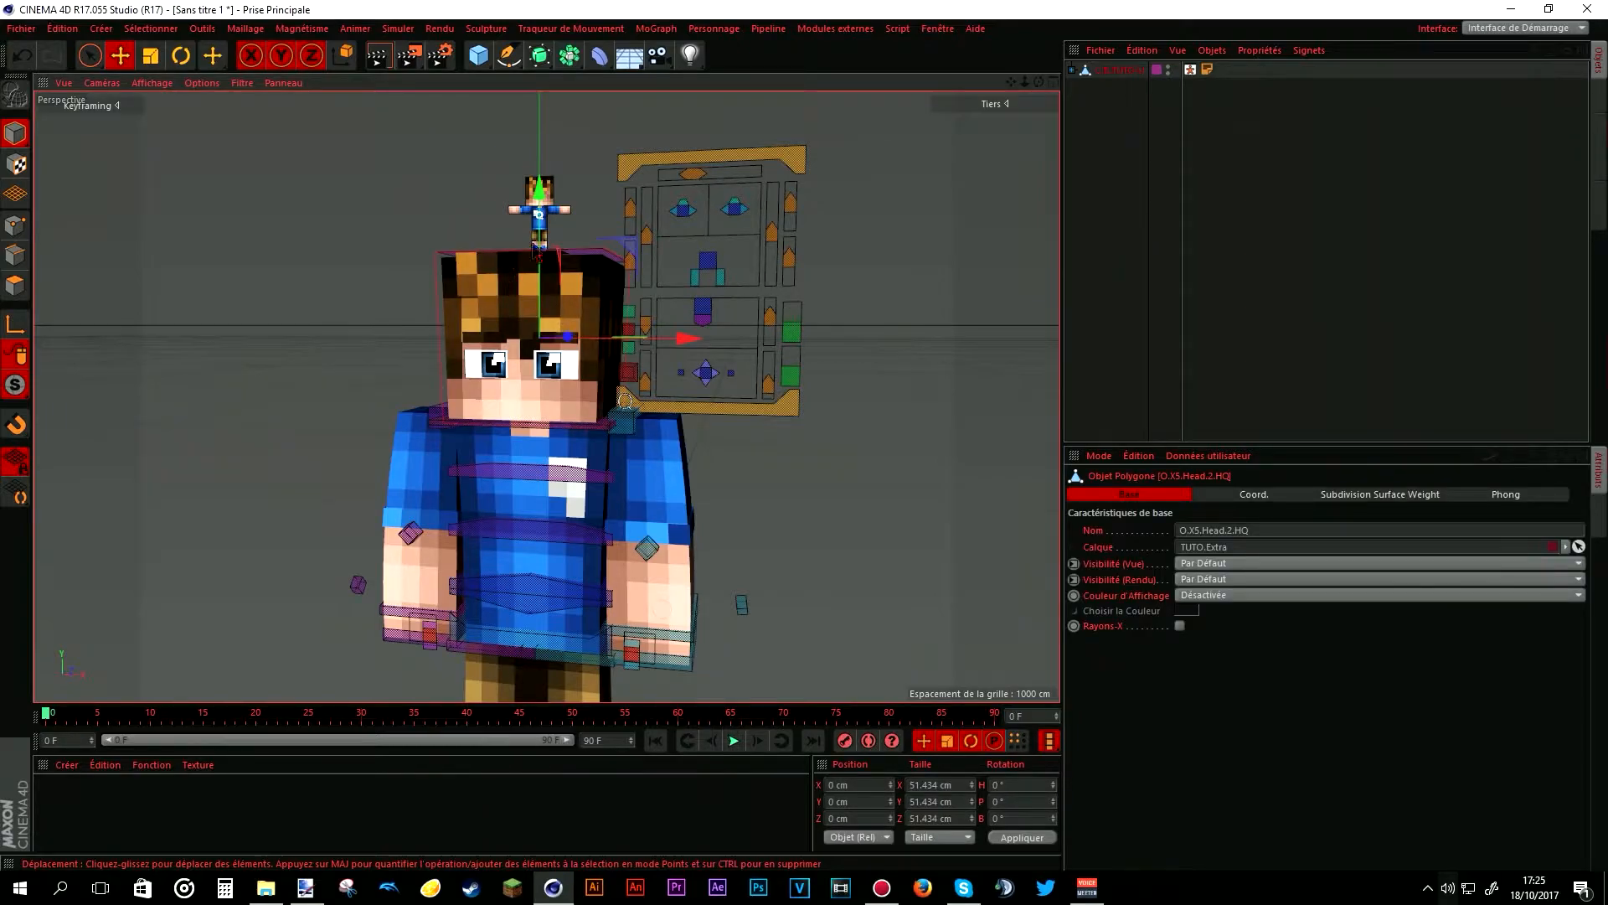
left_click_drag(675, 352, 279, 298)
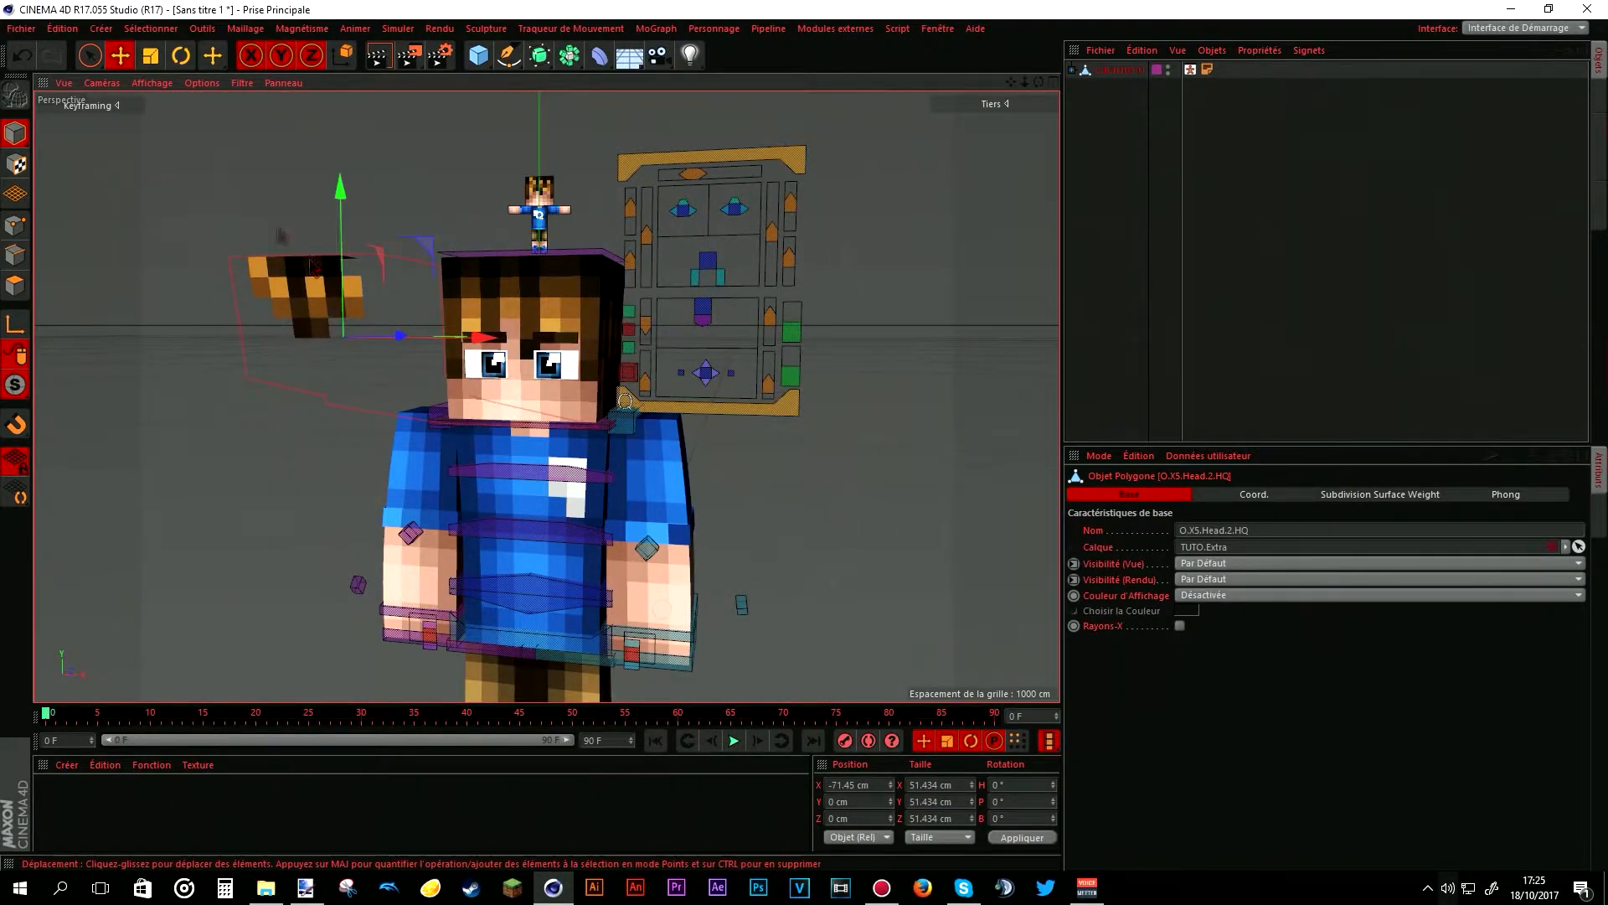
left_click_drag(479, 340, 427, 360)
left_click(382, 214)
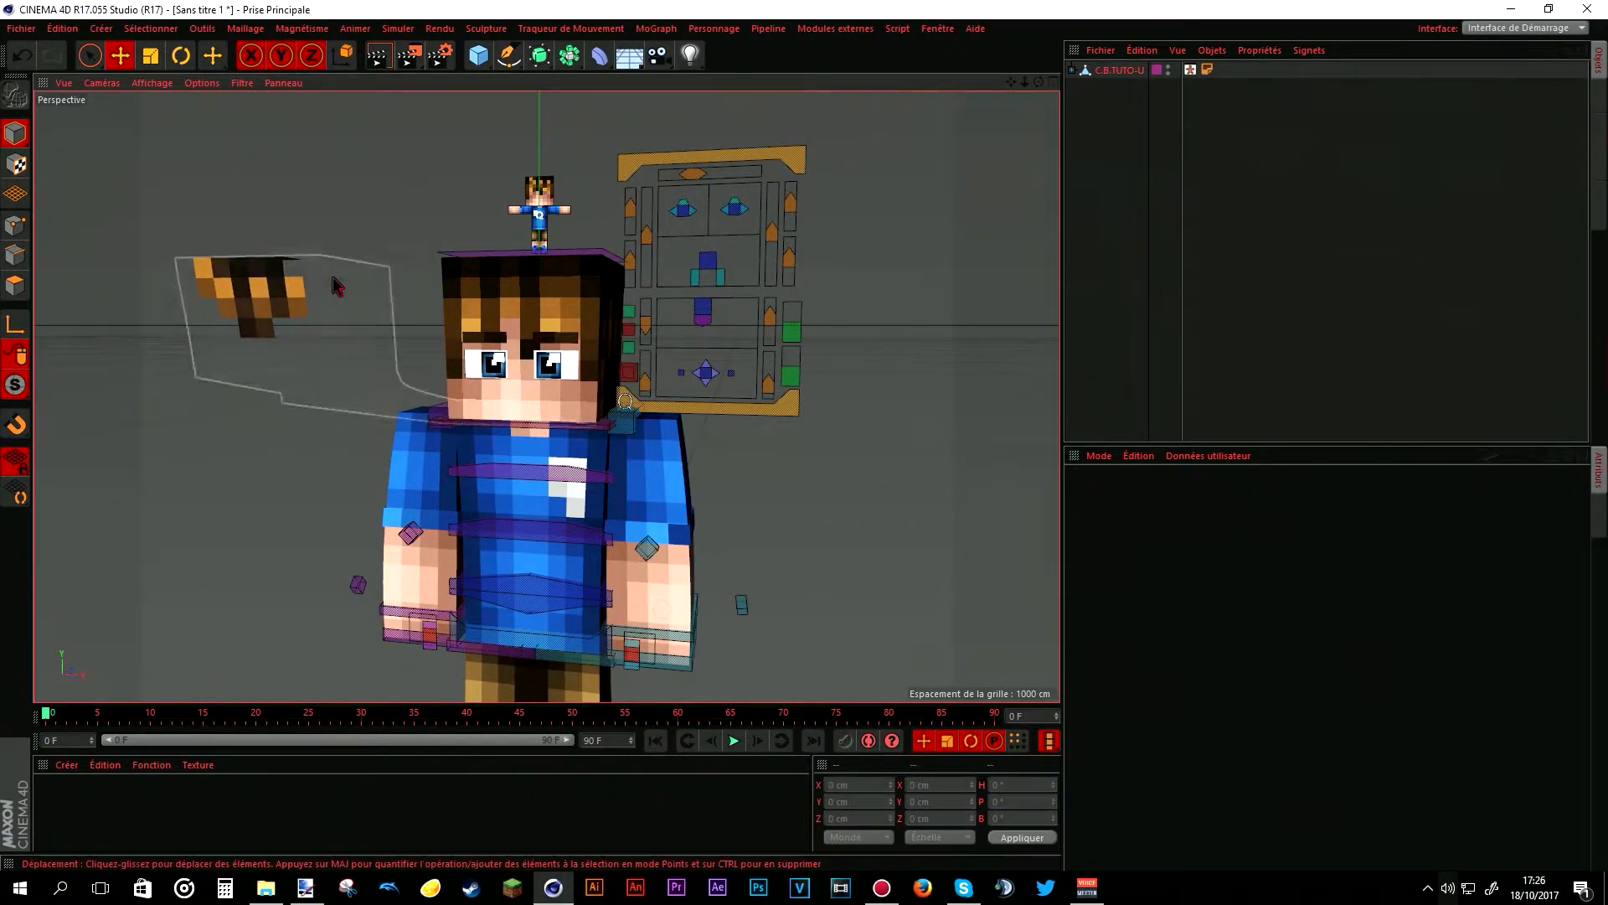
mouse_move(1012, 82)
left_mouse_down()
mouse_move(1020, 57)
mouse_move(1002, 55)
mouse_move(999, 91)
left_mouse_up()
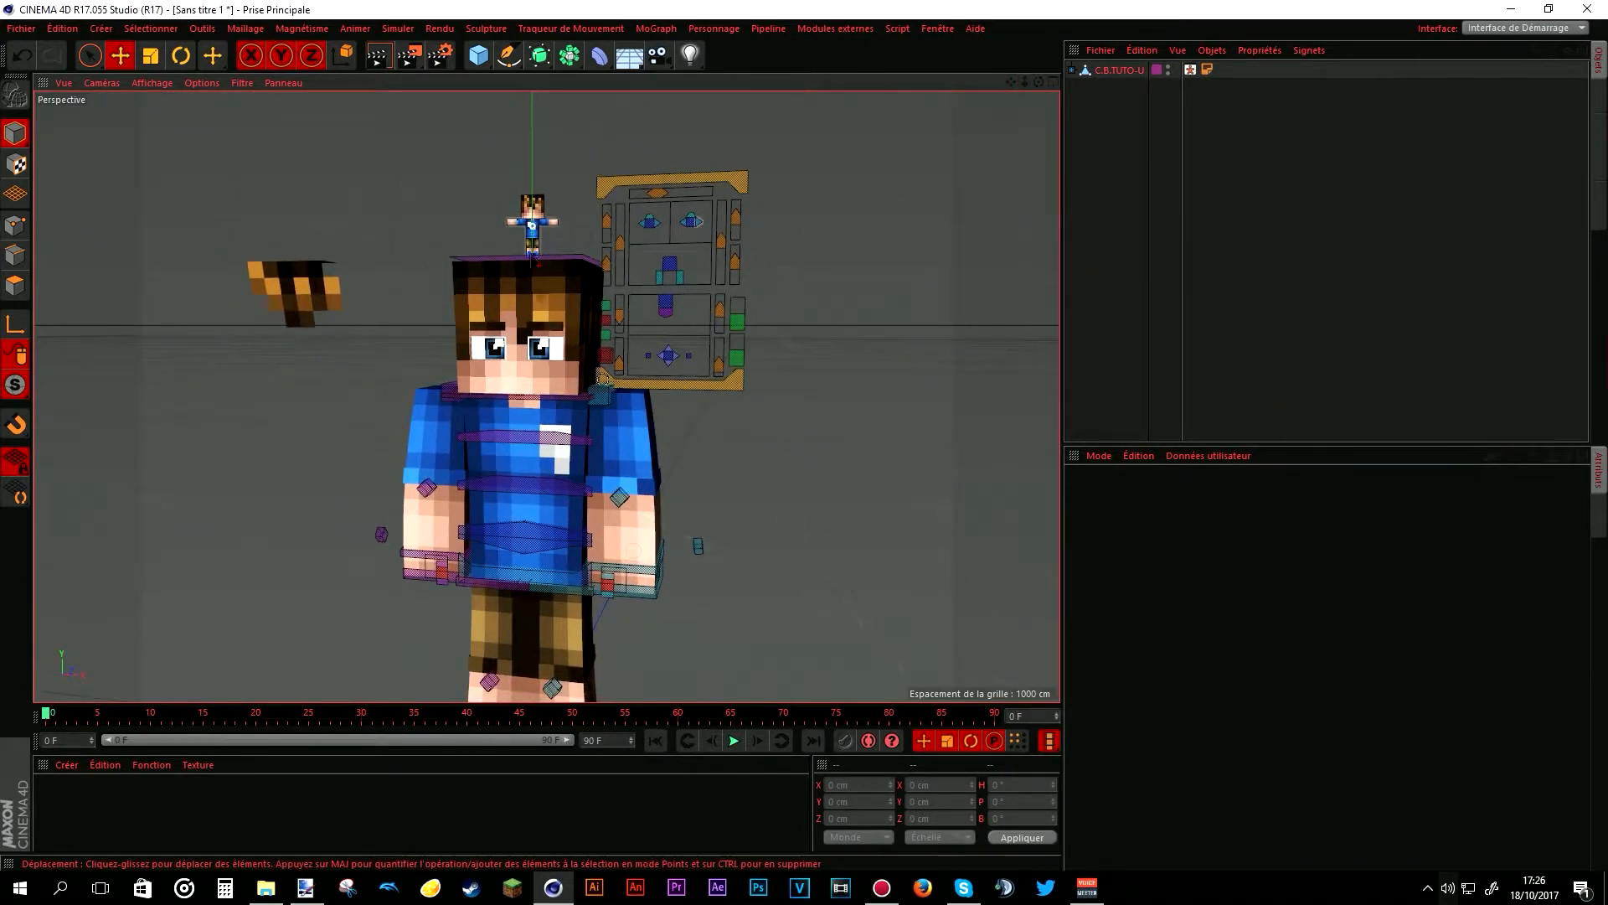
left_click(557, 286)
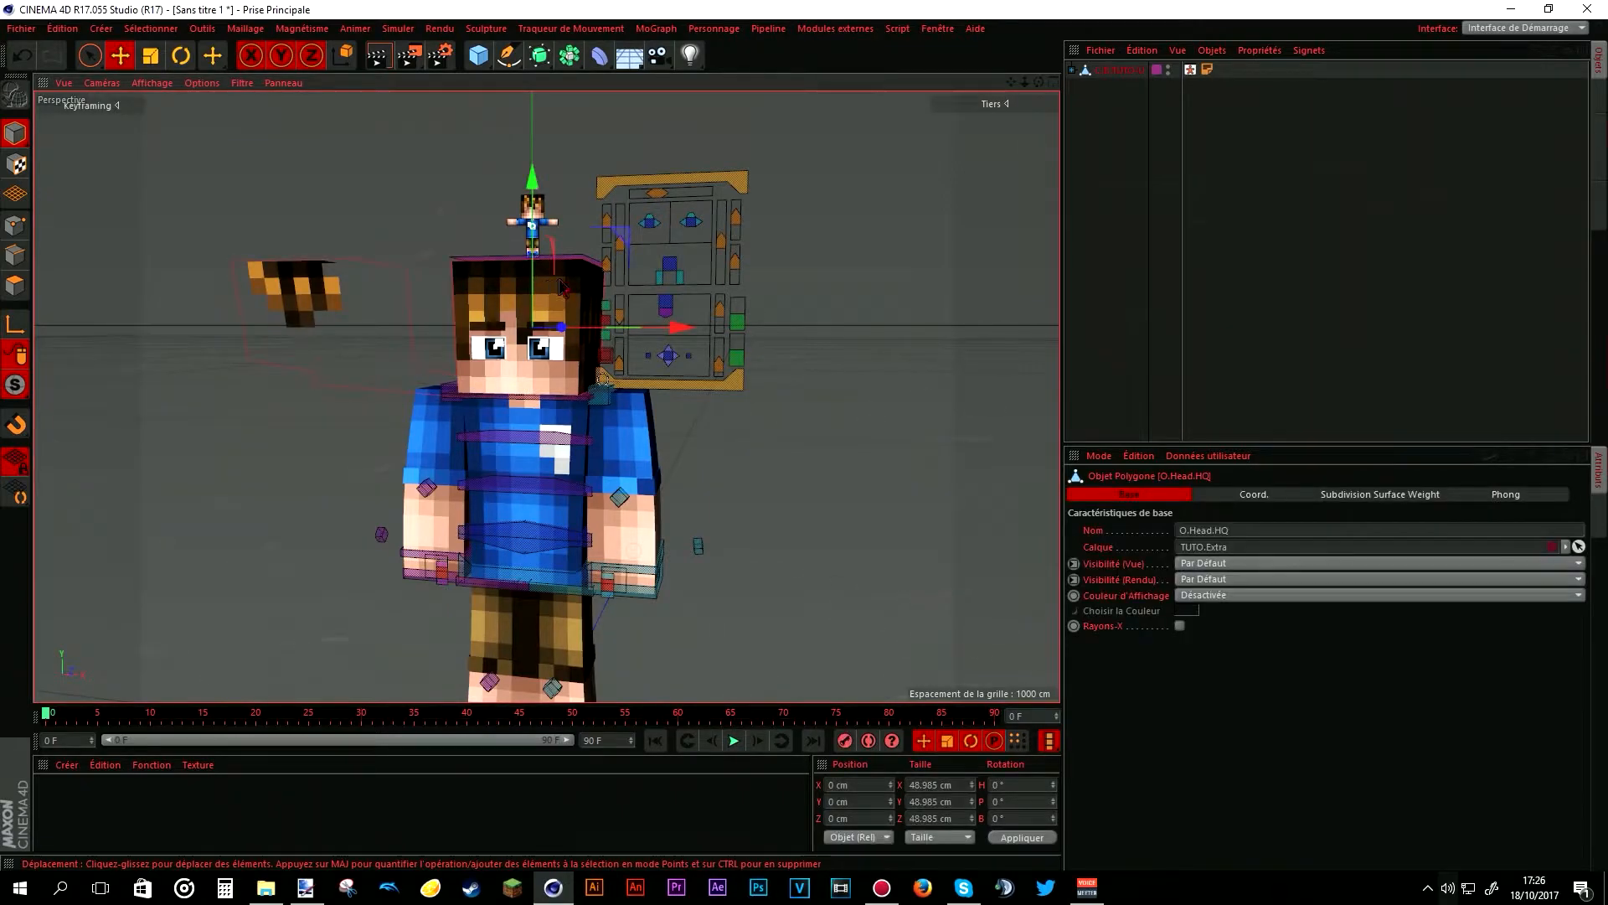
left_click(15, 287)
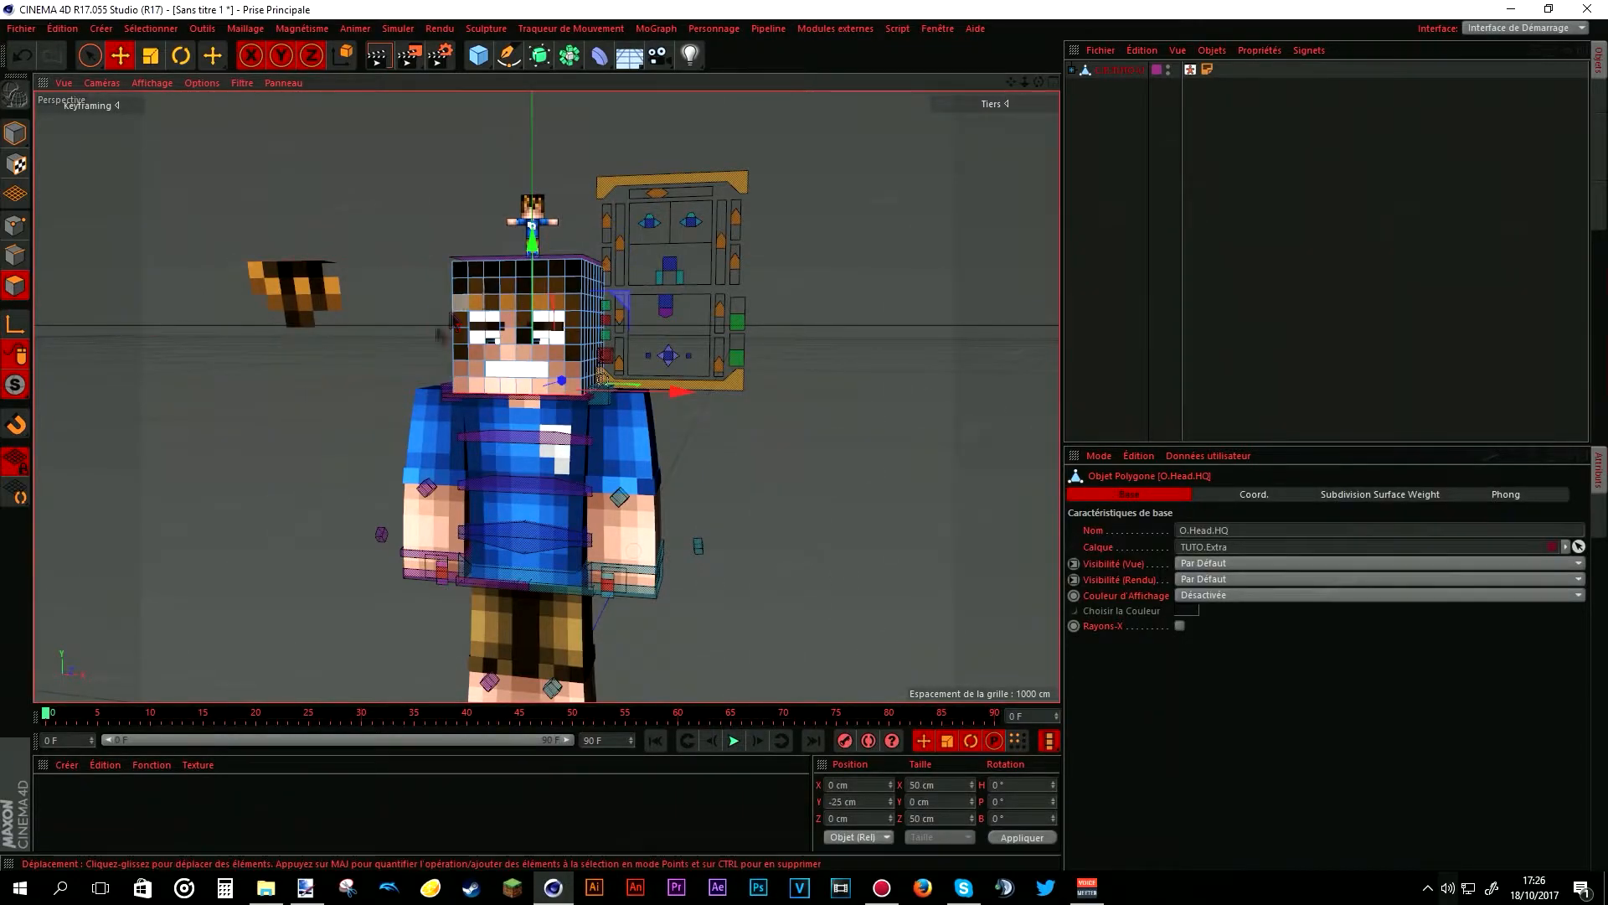
key("Return")
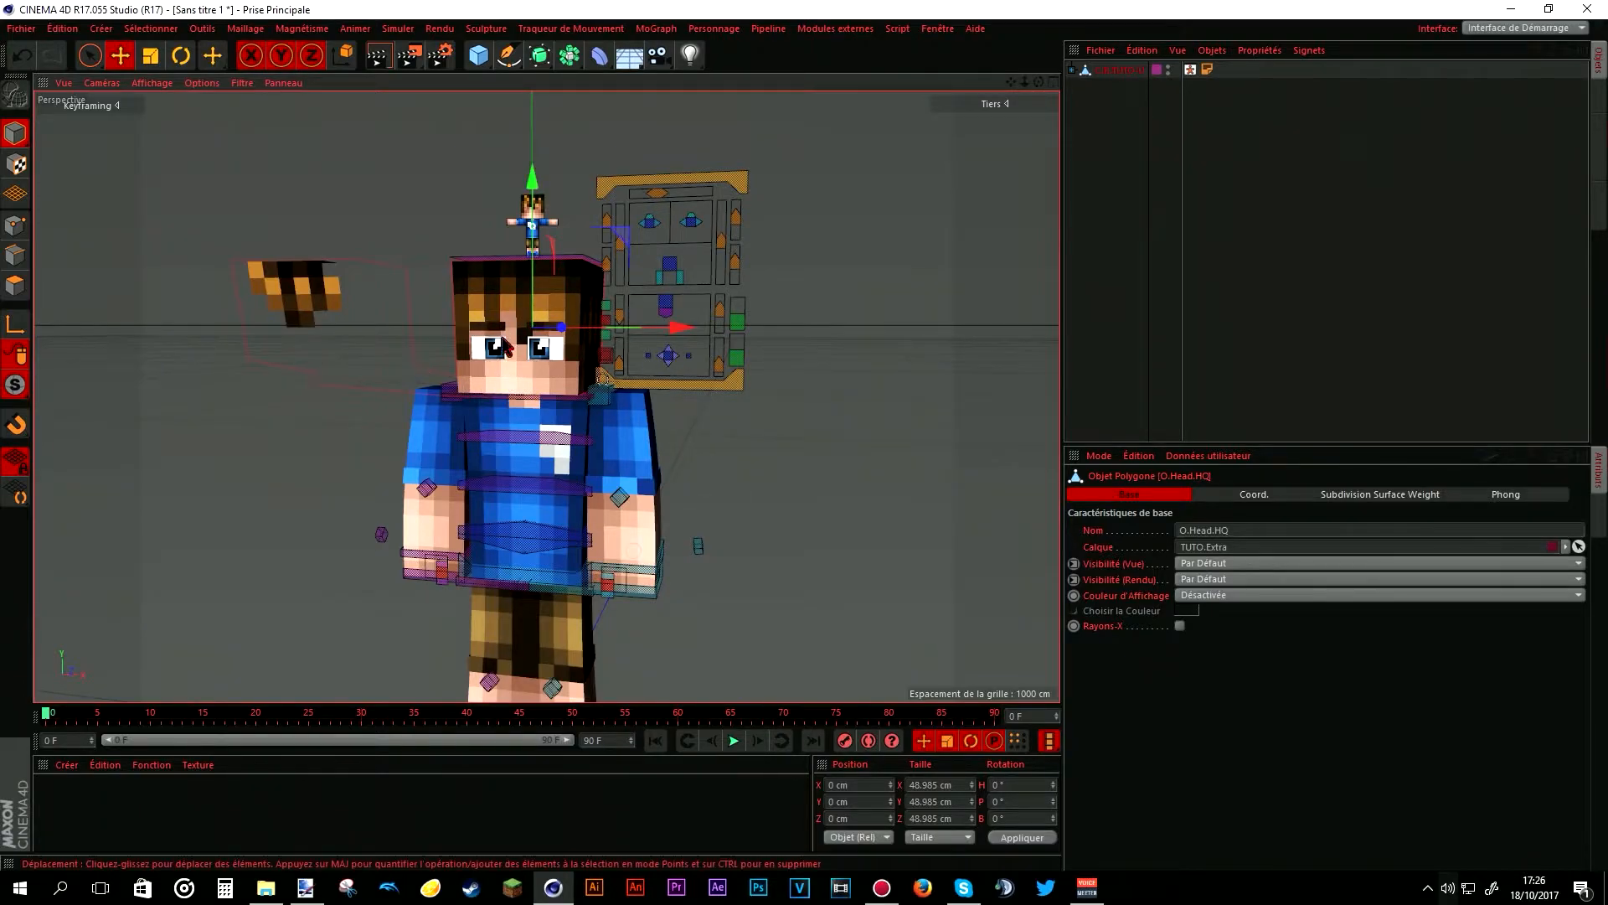
- Load the Hair Builder preset from the Extra folder of the TemplateRigV9 library and return to the scene's object list
left_click(1600, 164)
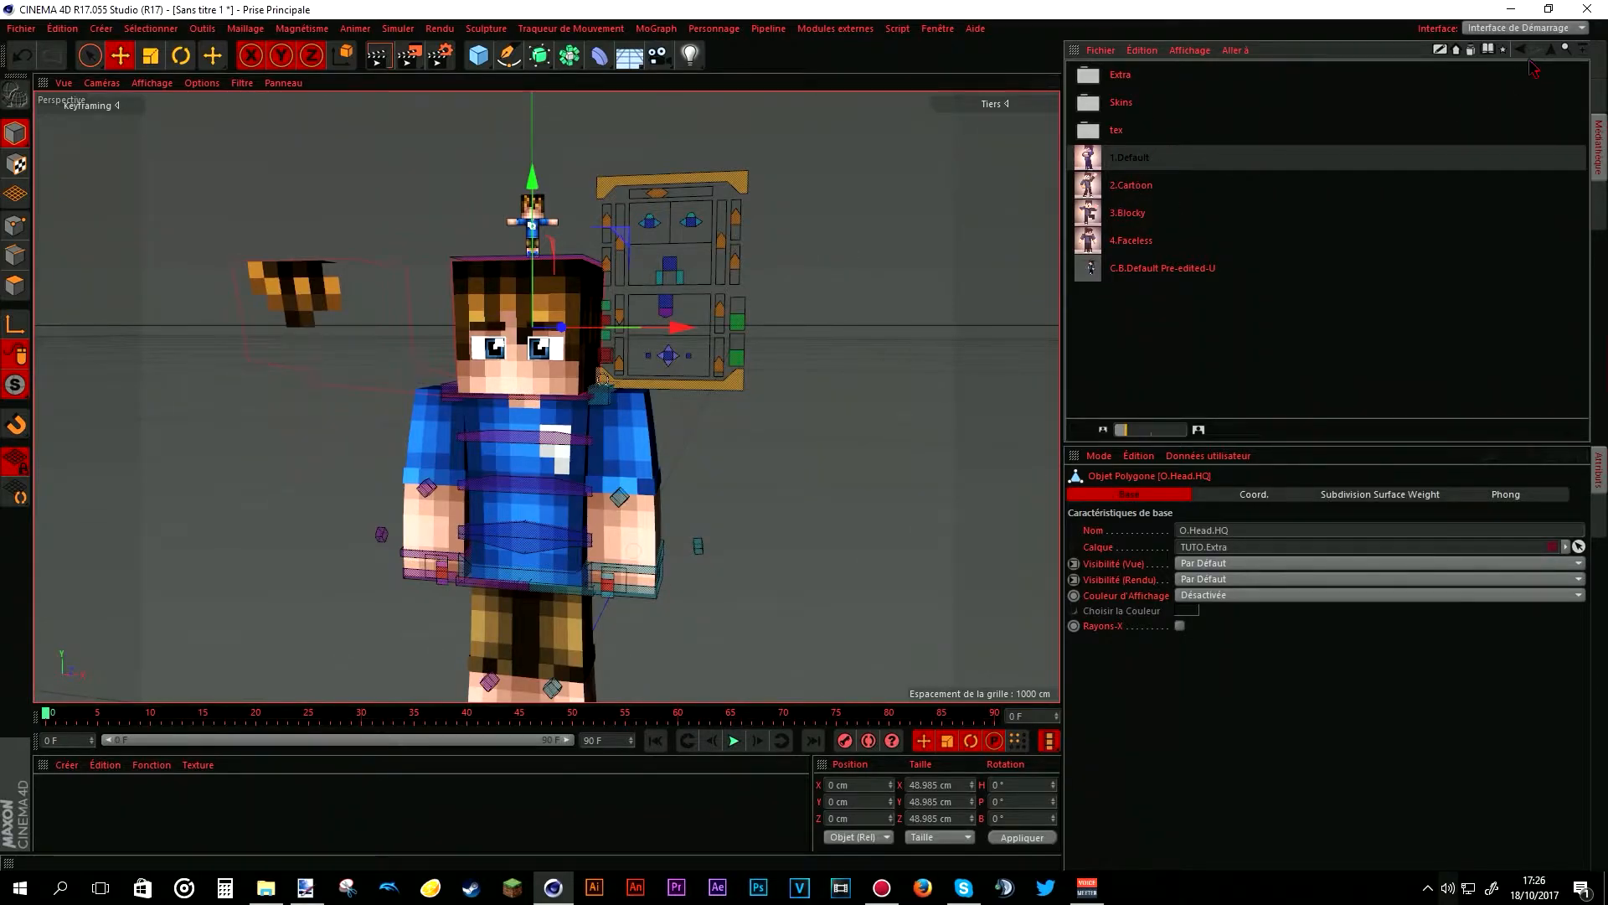
left_click(1561, 52)
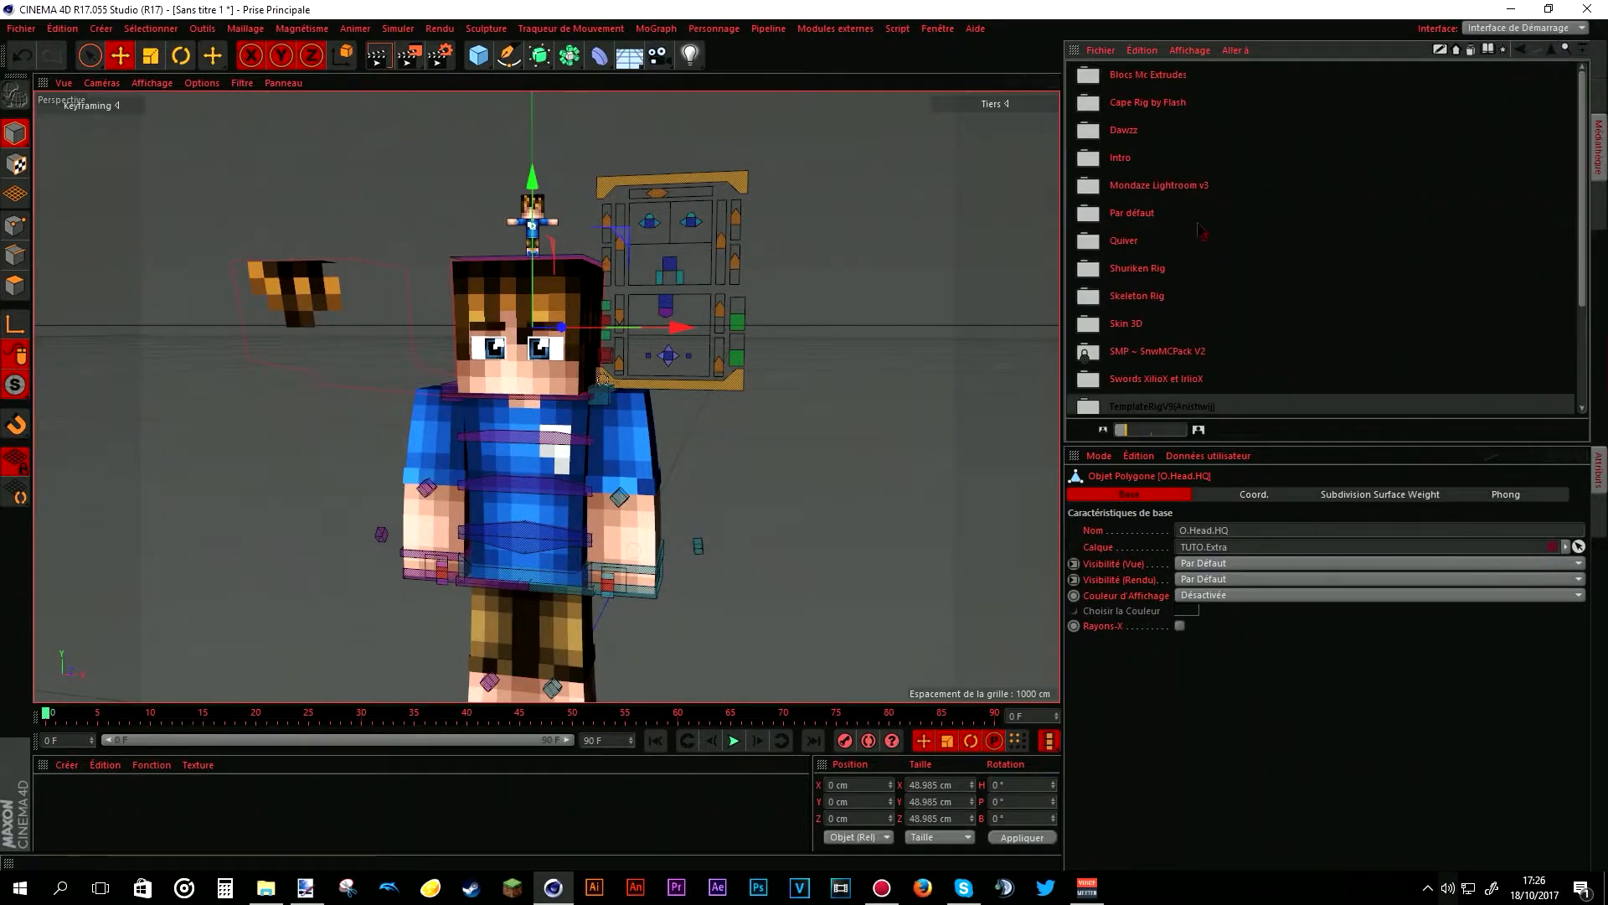
double_click(1150, 408)
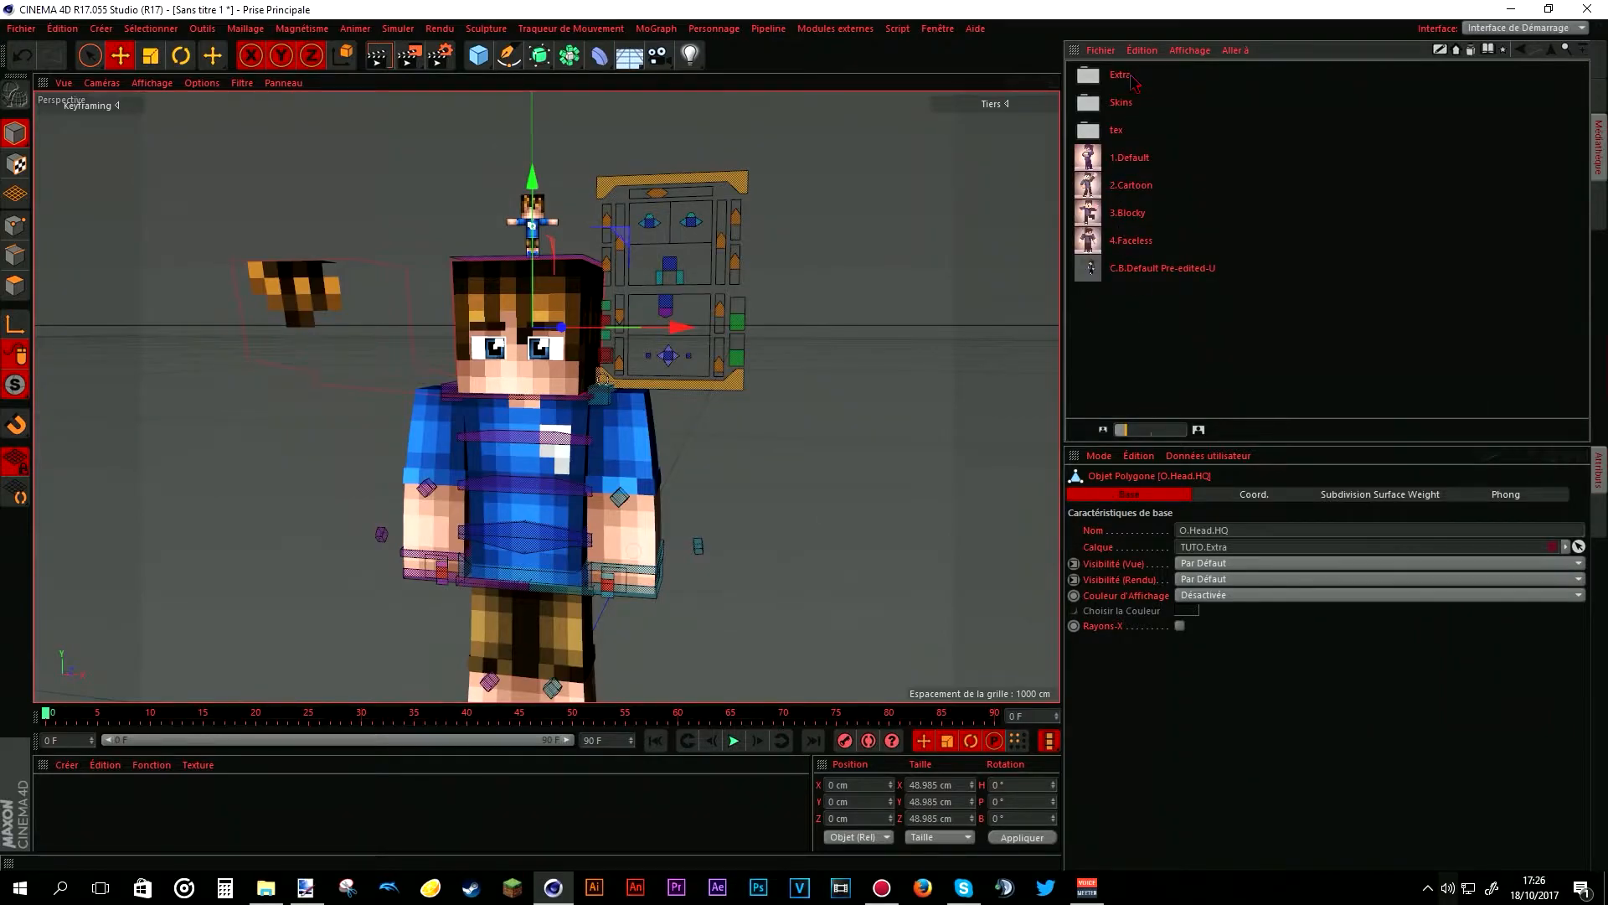
double_click(1120, 74)
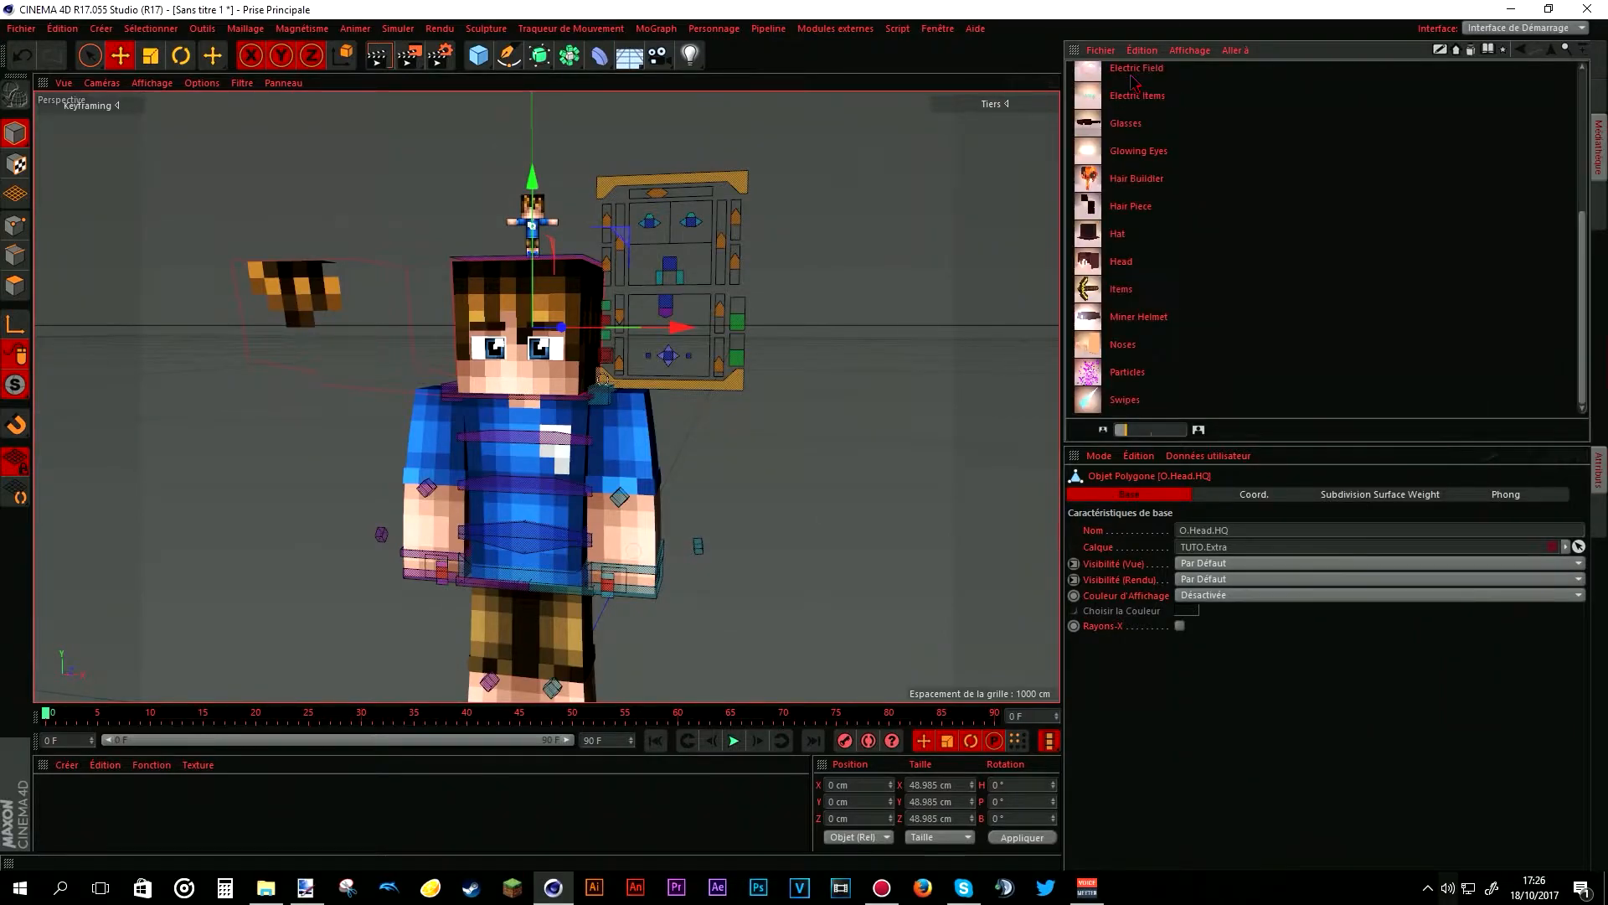
double_click(1121, 182)
key("shift+F1")
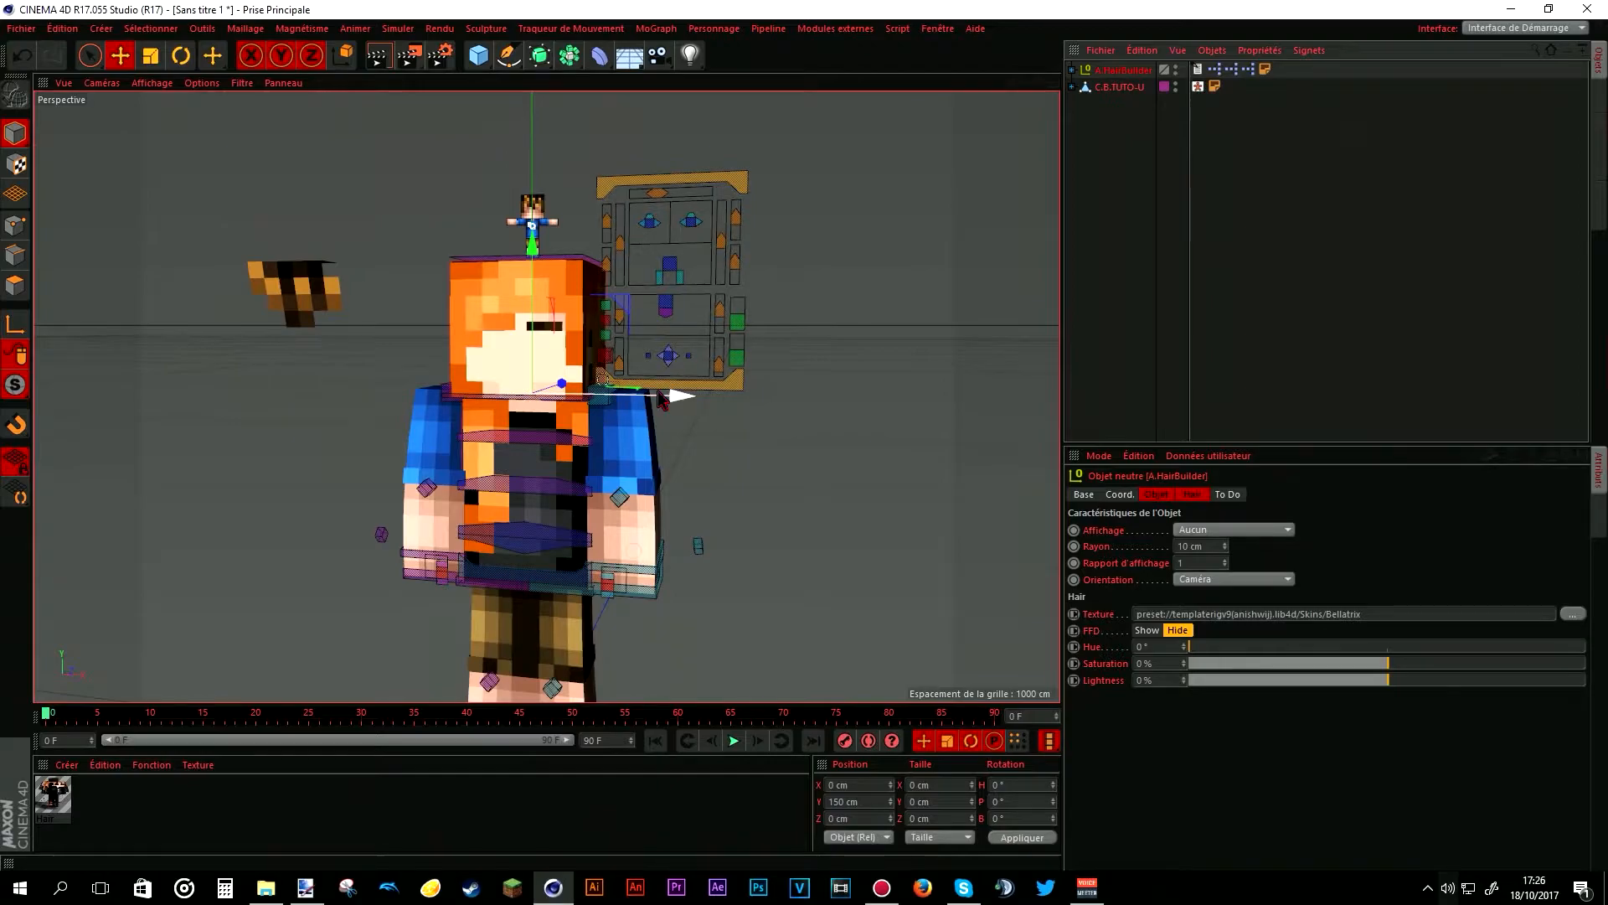
- Move the Hair Builder to 100 cm on X beside the character and delete its body piece below the head
left_click_drag(661, 401, 959, 402)
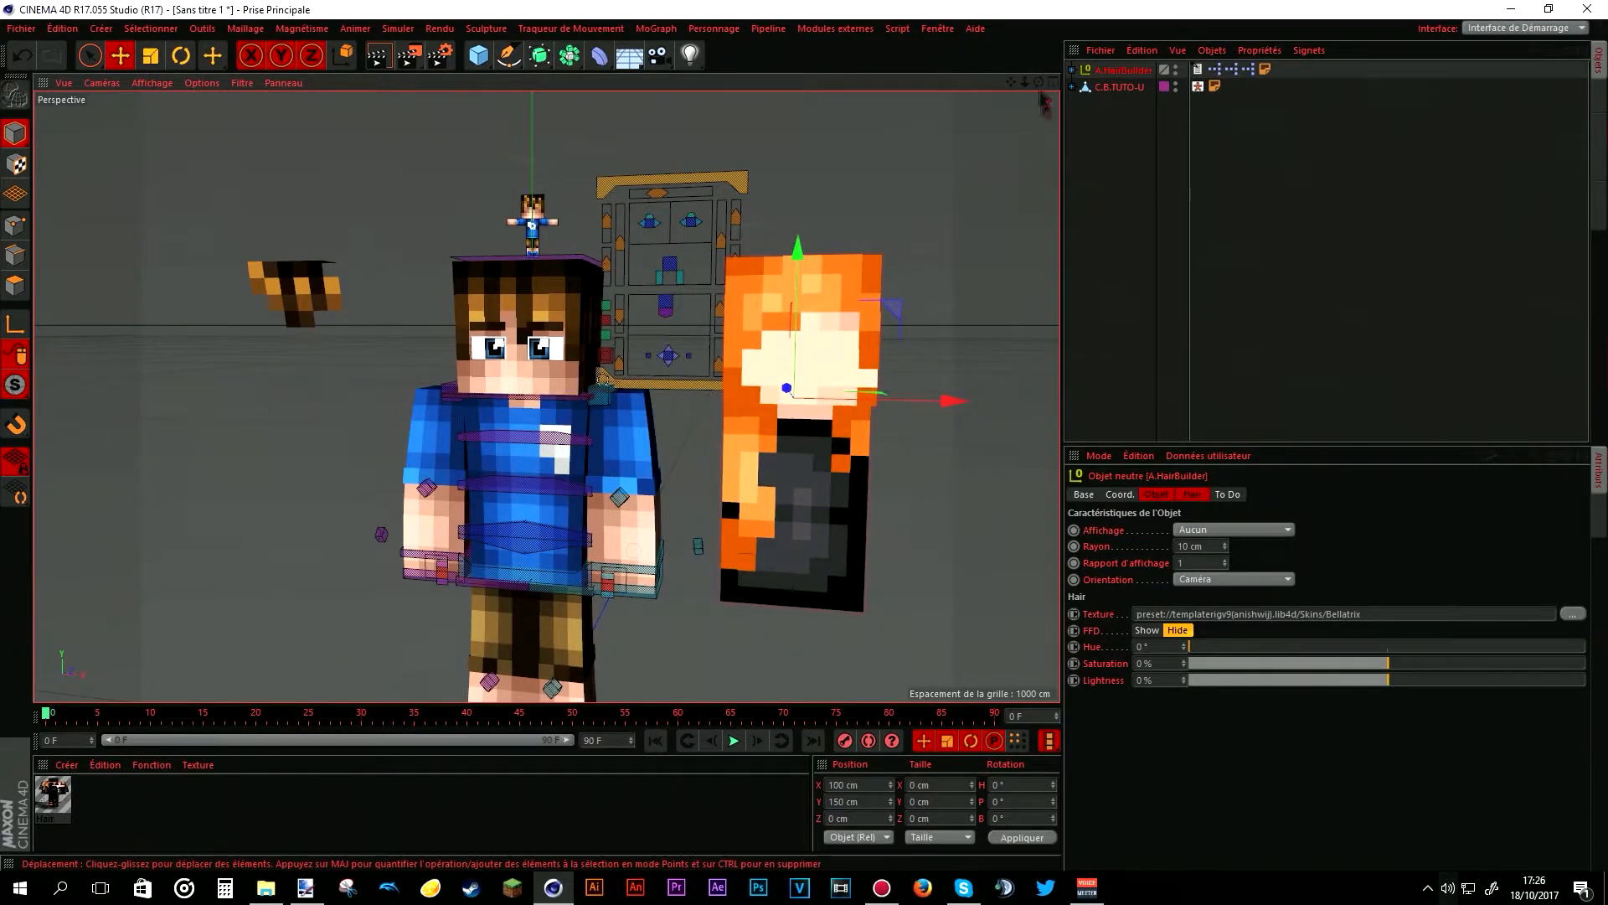
left_click_drag(1011, 82, 908, 50)
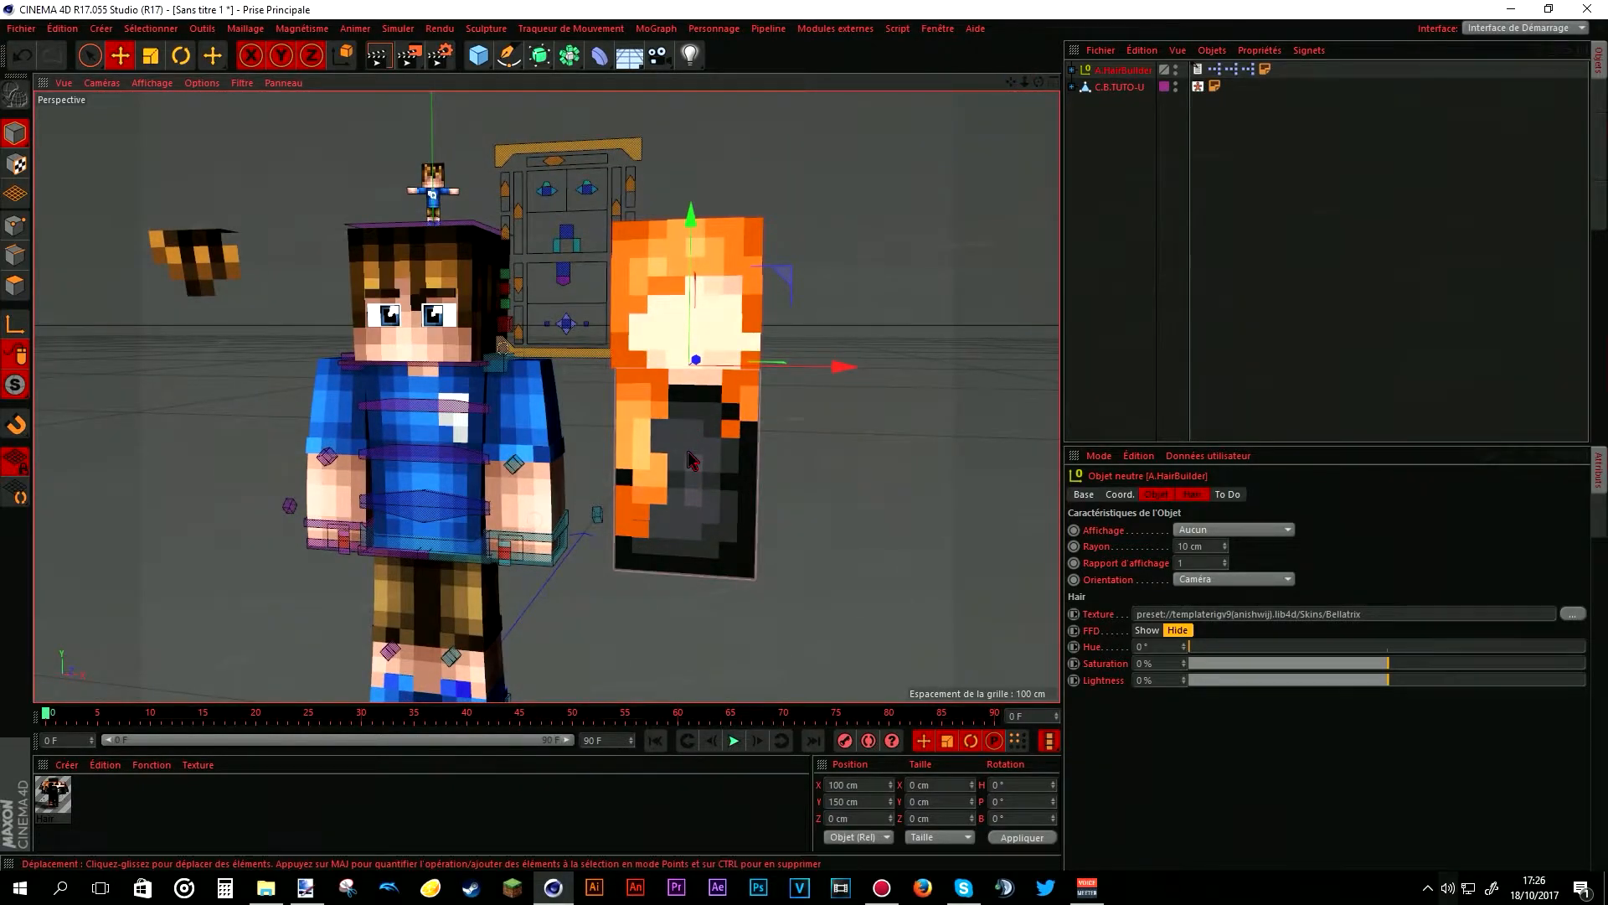
left_click(688, 452)
key("Delete")
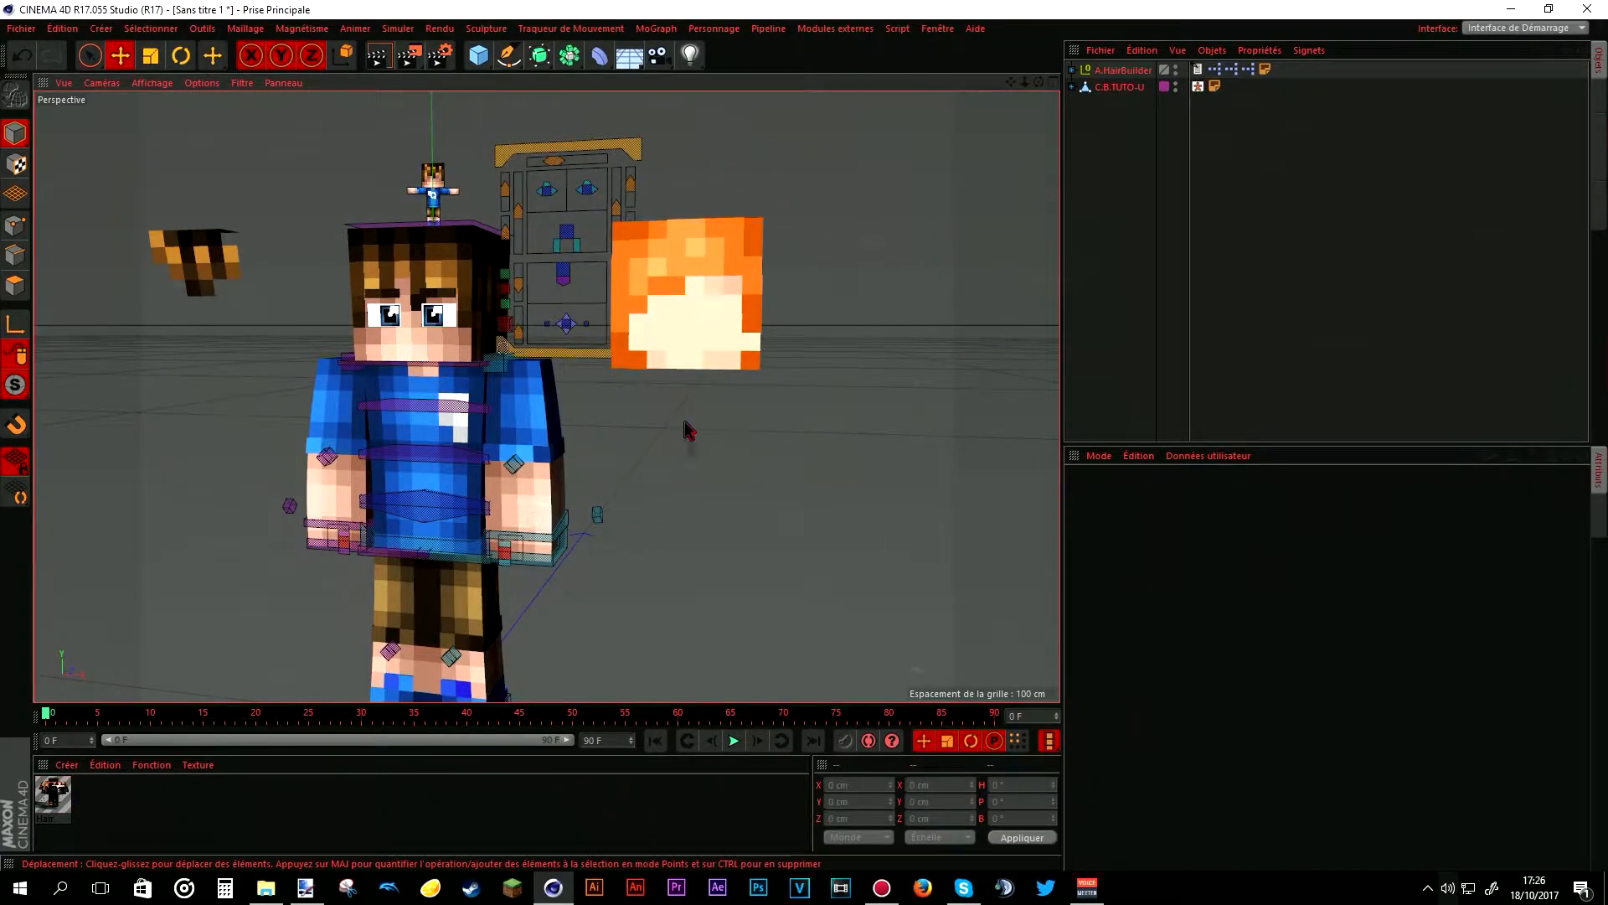
- Move the Hair Builder's outer head layer A.O.Head2 to 70 cm on X, apart from the inner head, and delete it
left_click(719, 295)
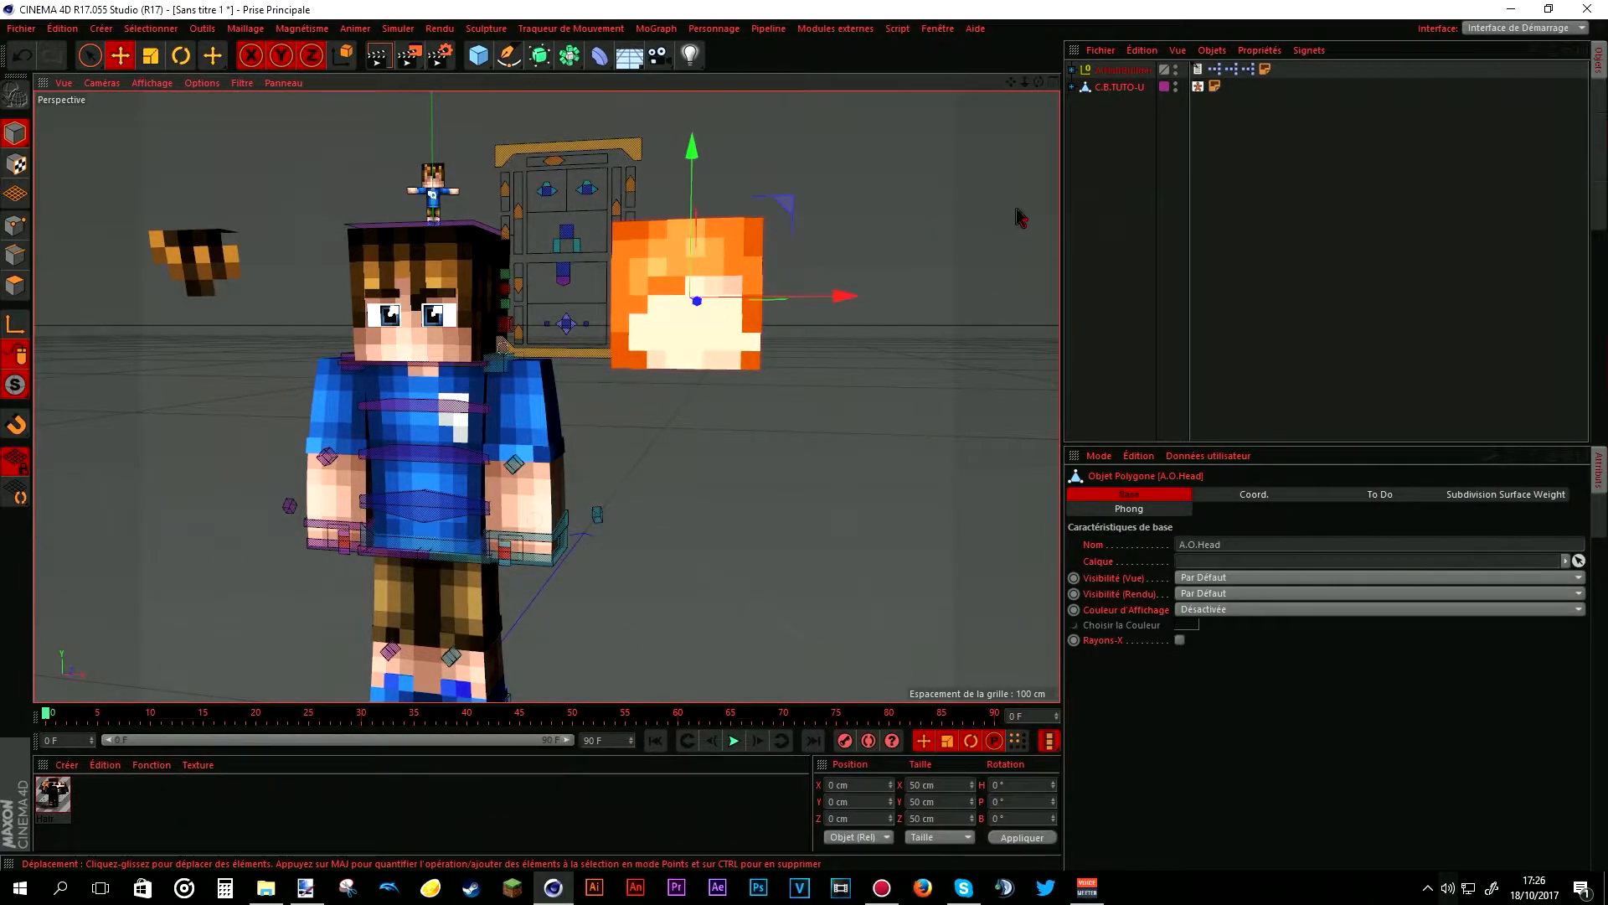
left_click(1123, 70)
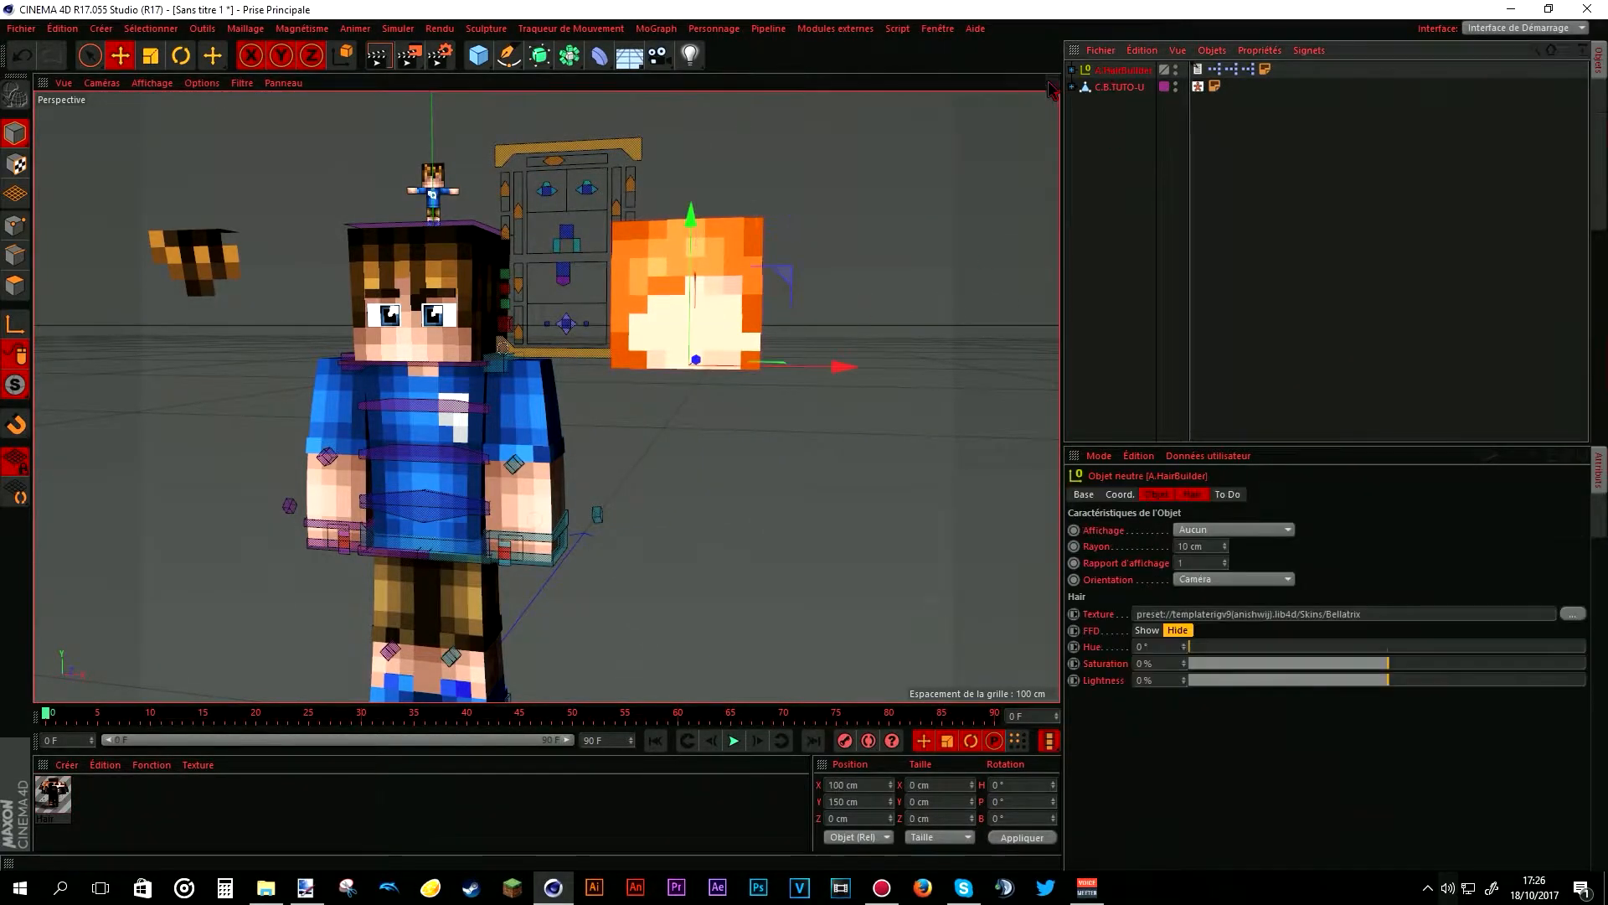
left_click(620, 269)
left_click_drag(756, 302, 944, 315)
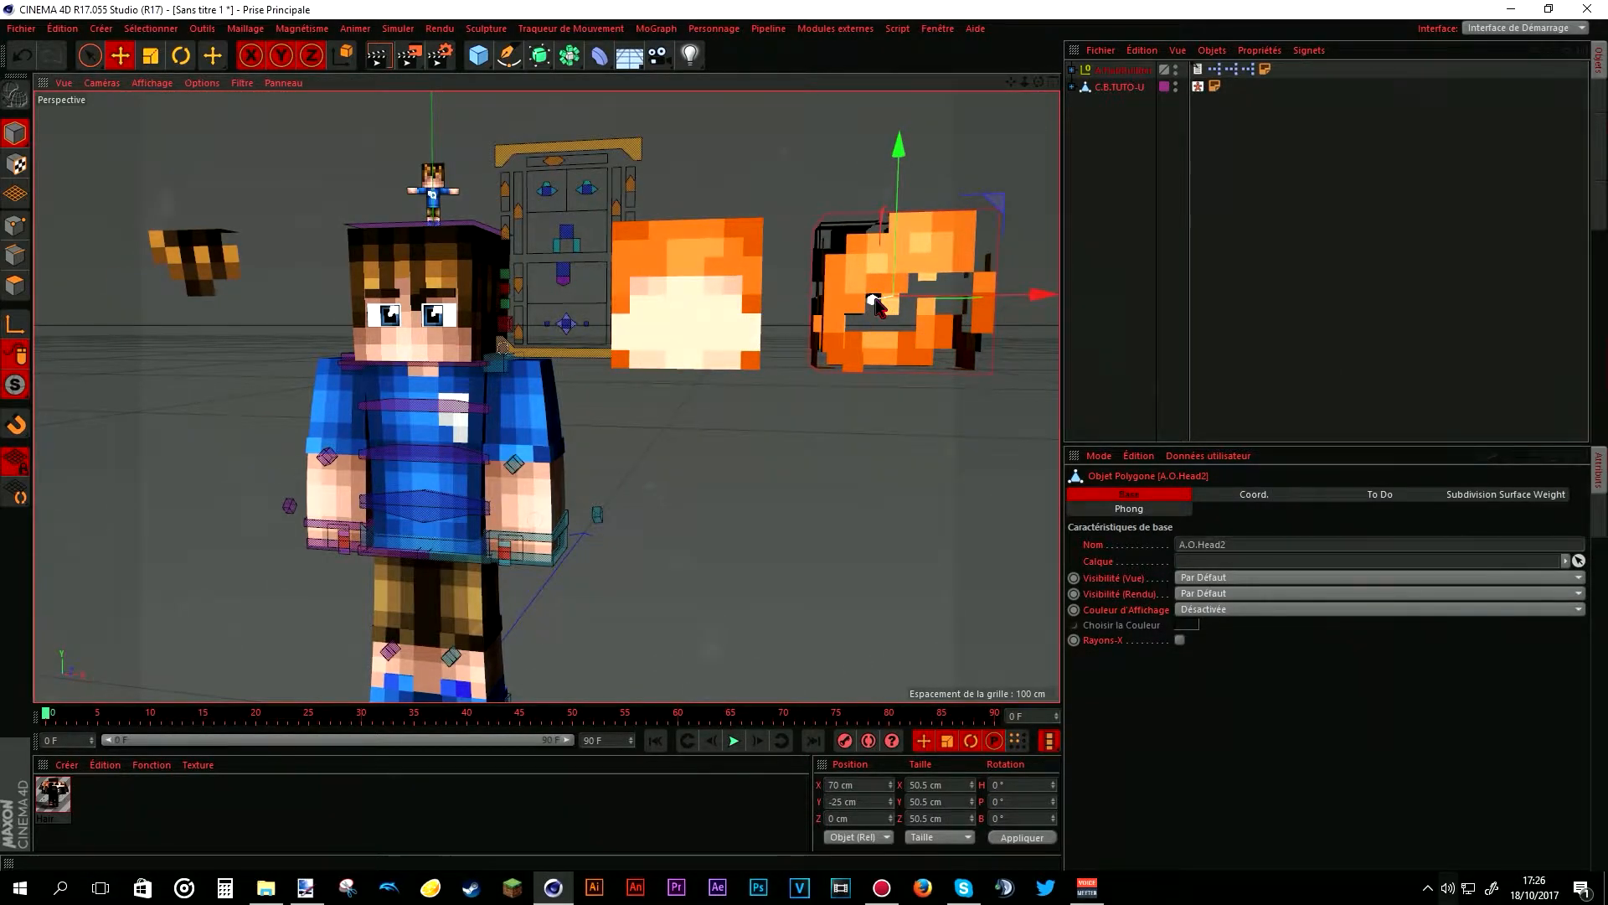
key("Delete")
- Replace the Hair Builder's texture with the skin file [C4D] Caterby.png from the Carterby folder
left_click(689, 246)
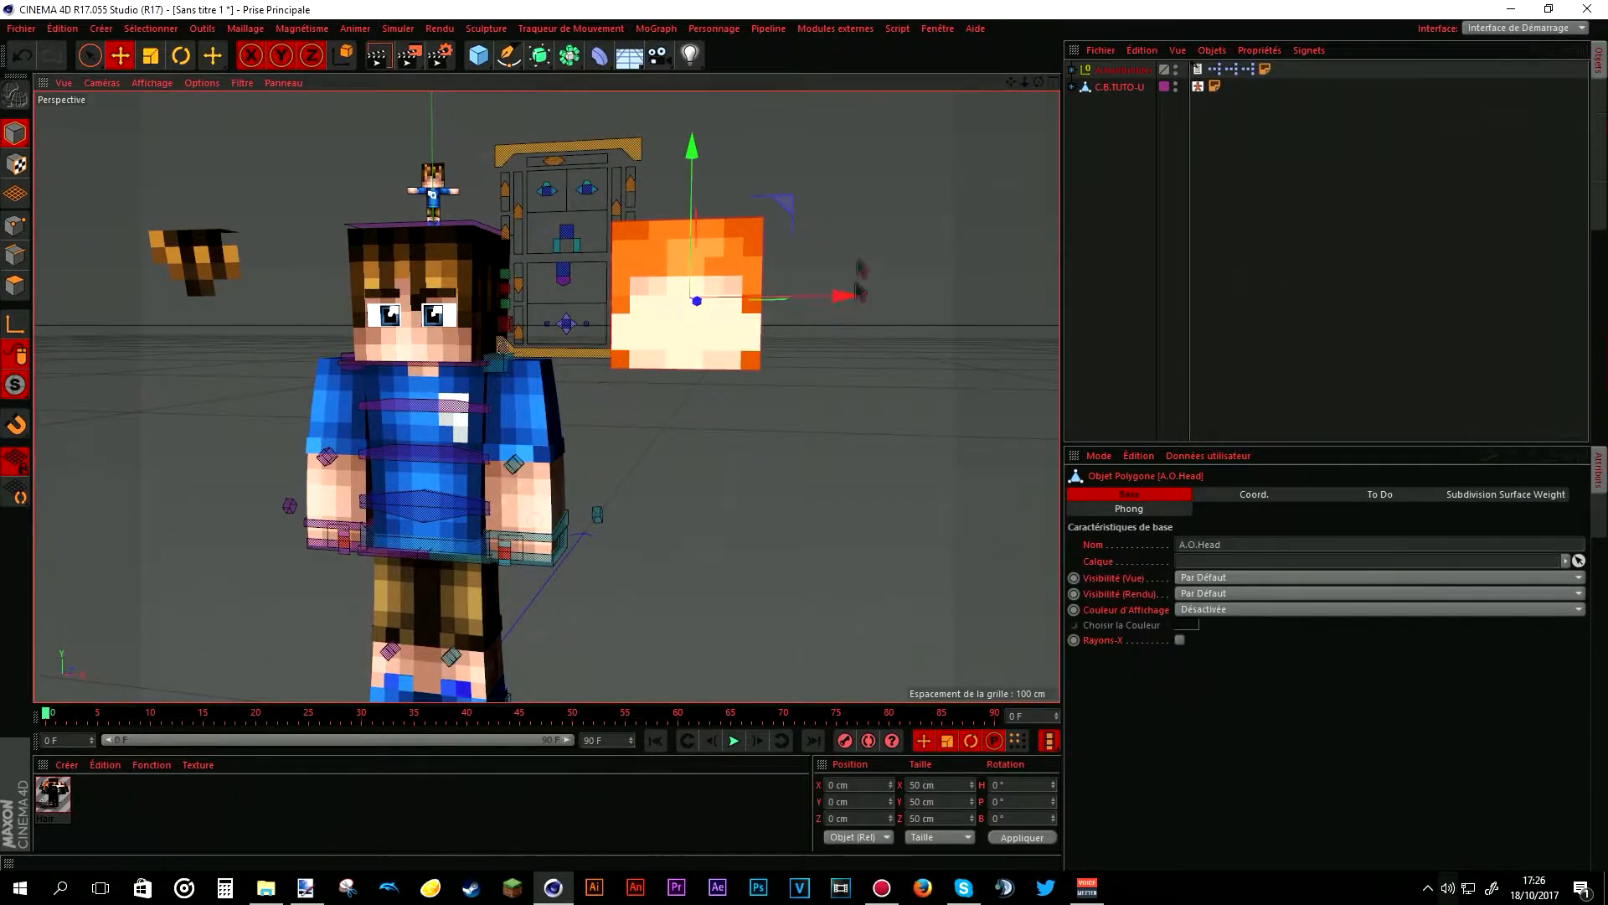
left_click(1118, 71)
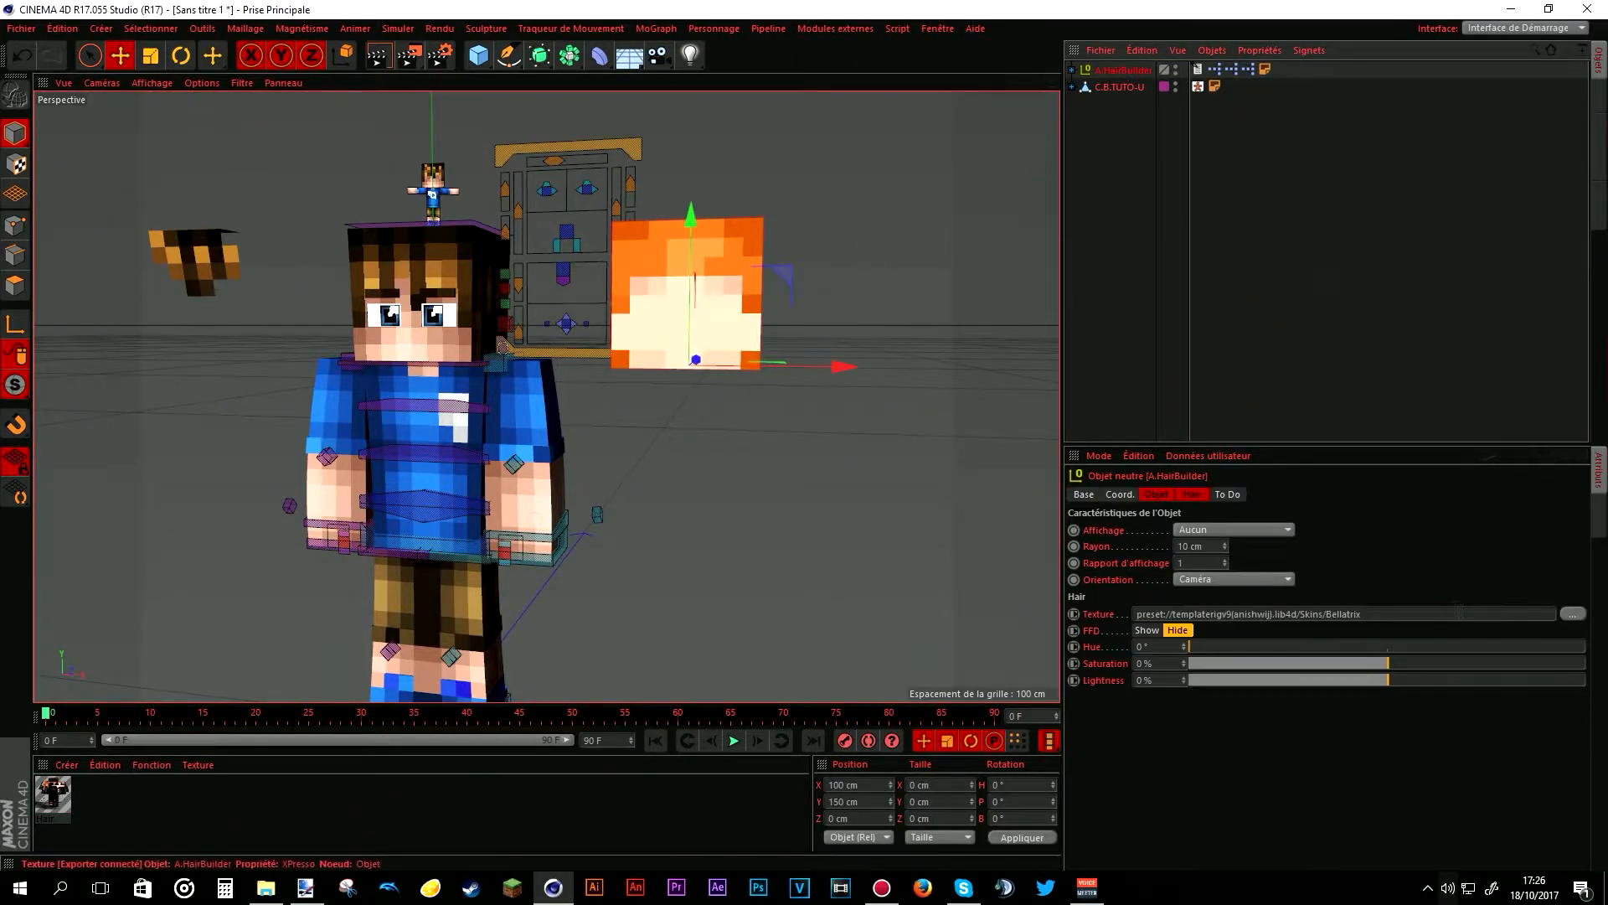
left_click(1572, 614)
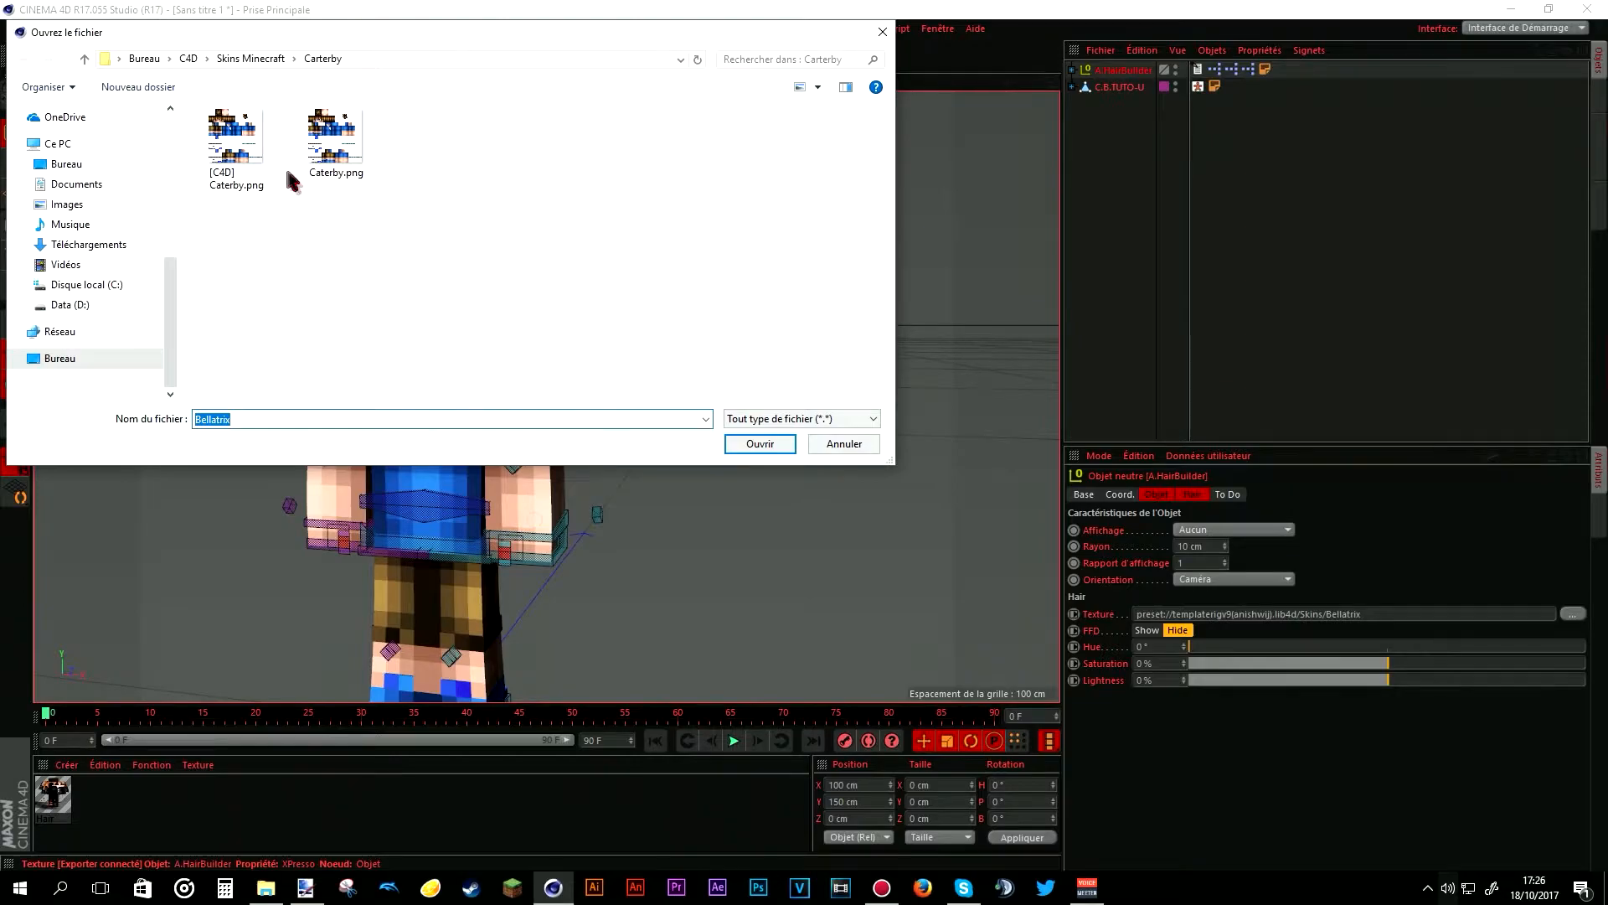
double_click(254, 161)
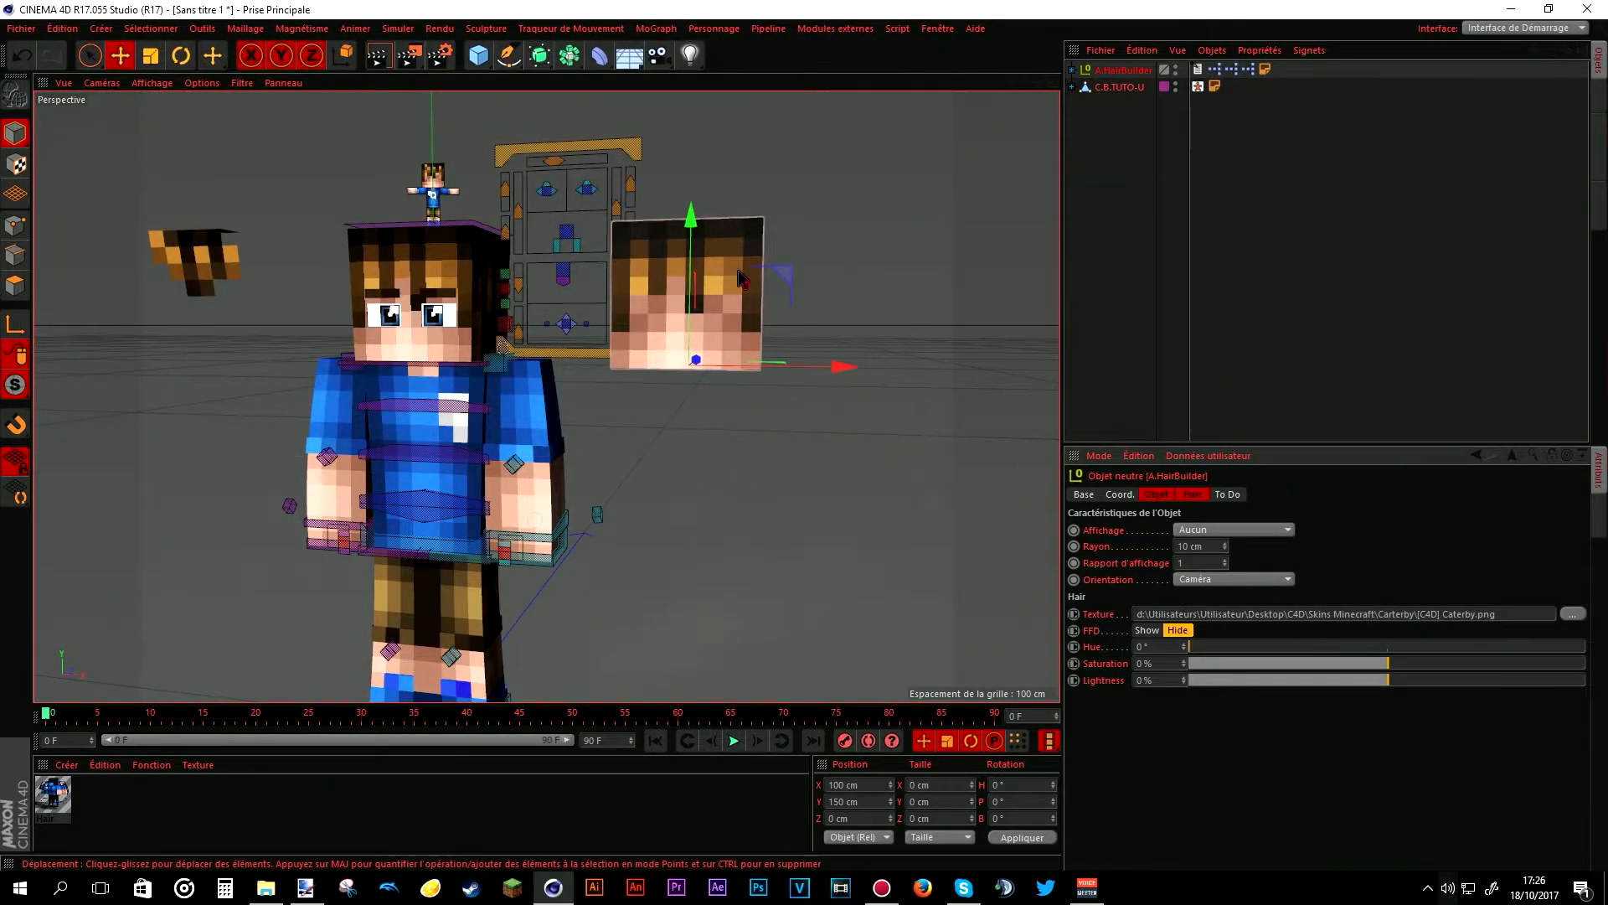
- Brush-select the skin and other non-hair polygons on all sides of the Hair Builder's head and delete them, keeping only the hair
scroll(842, 360, "up", 3)
scroll(841, 360, "up", 2)
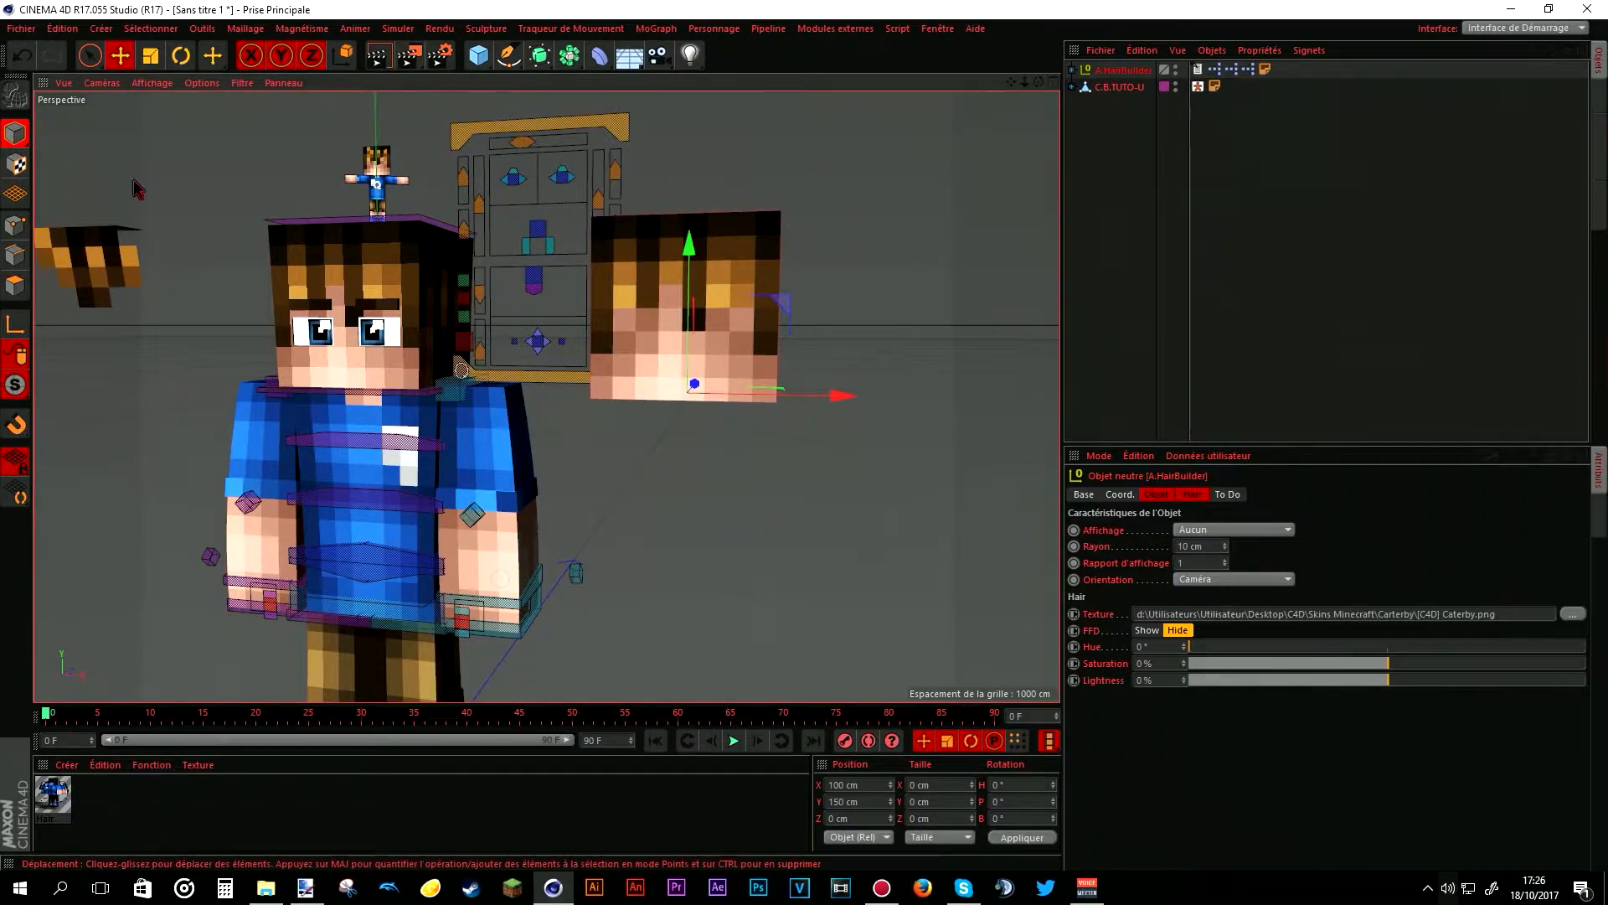
left_click(638, 281)
left_click(15, 285)
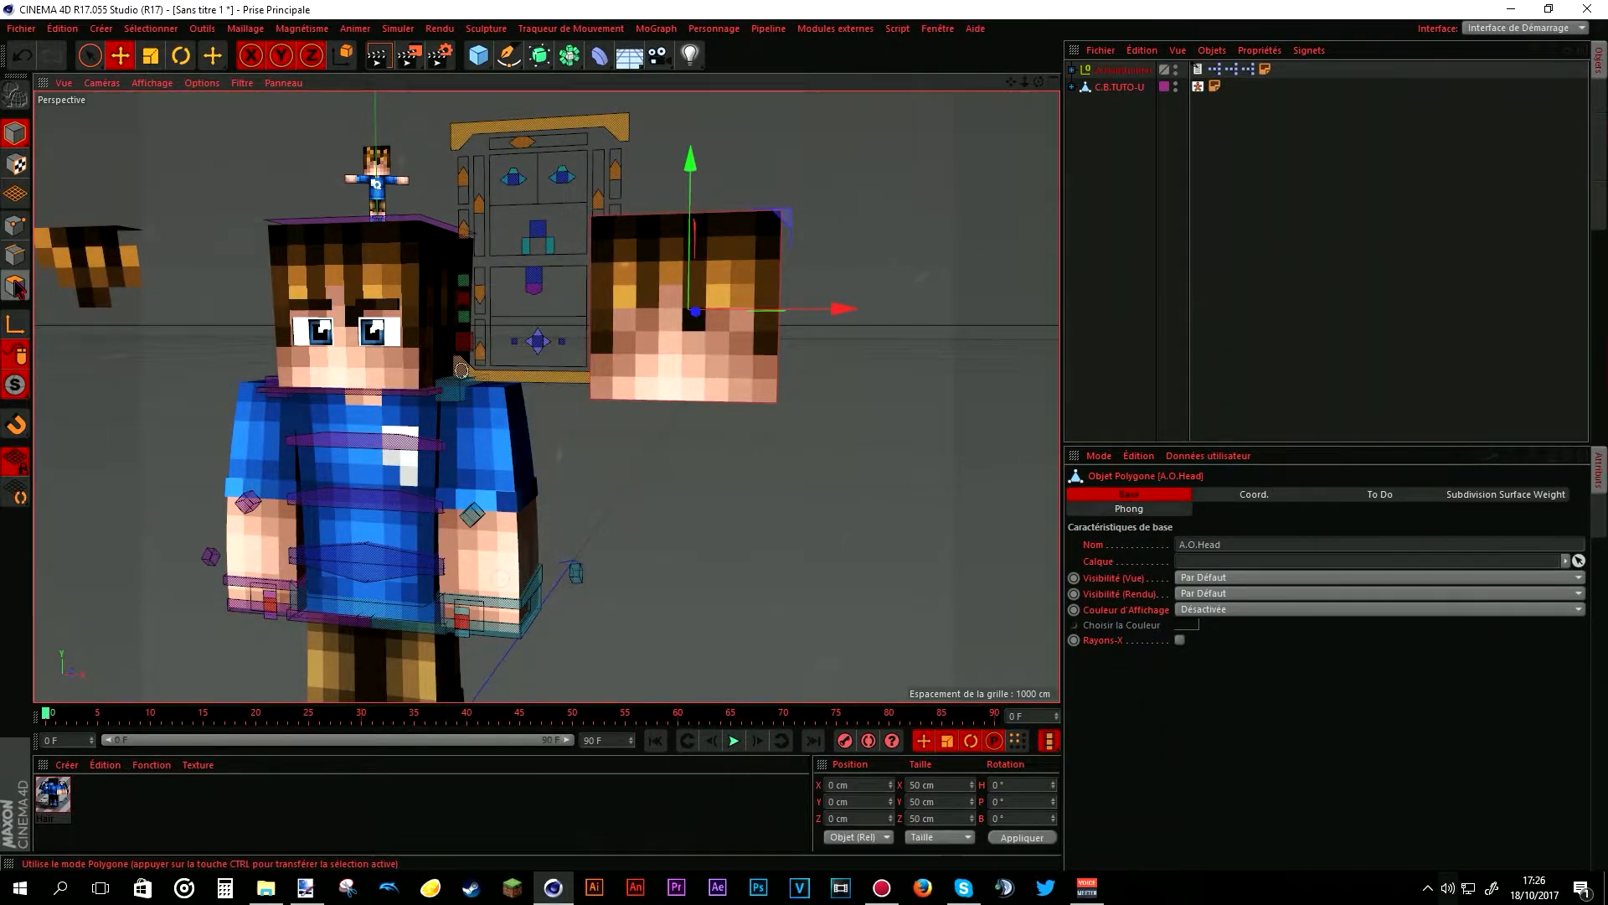
left_click_drag(1039, 82, 1069, 39)
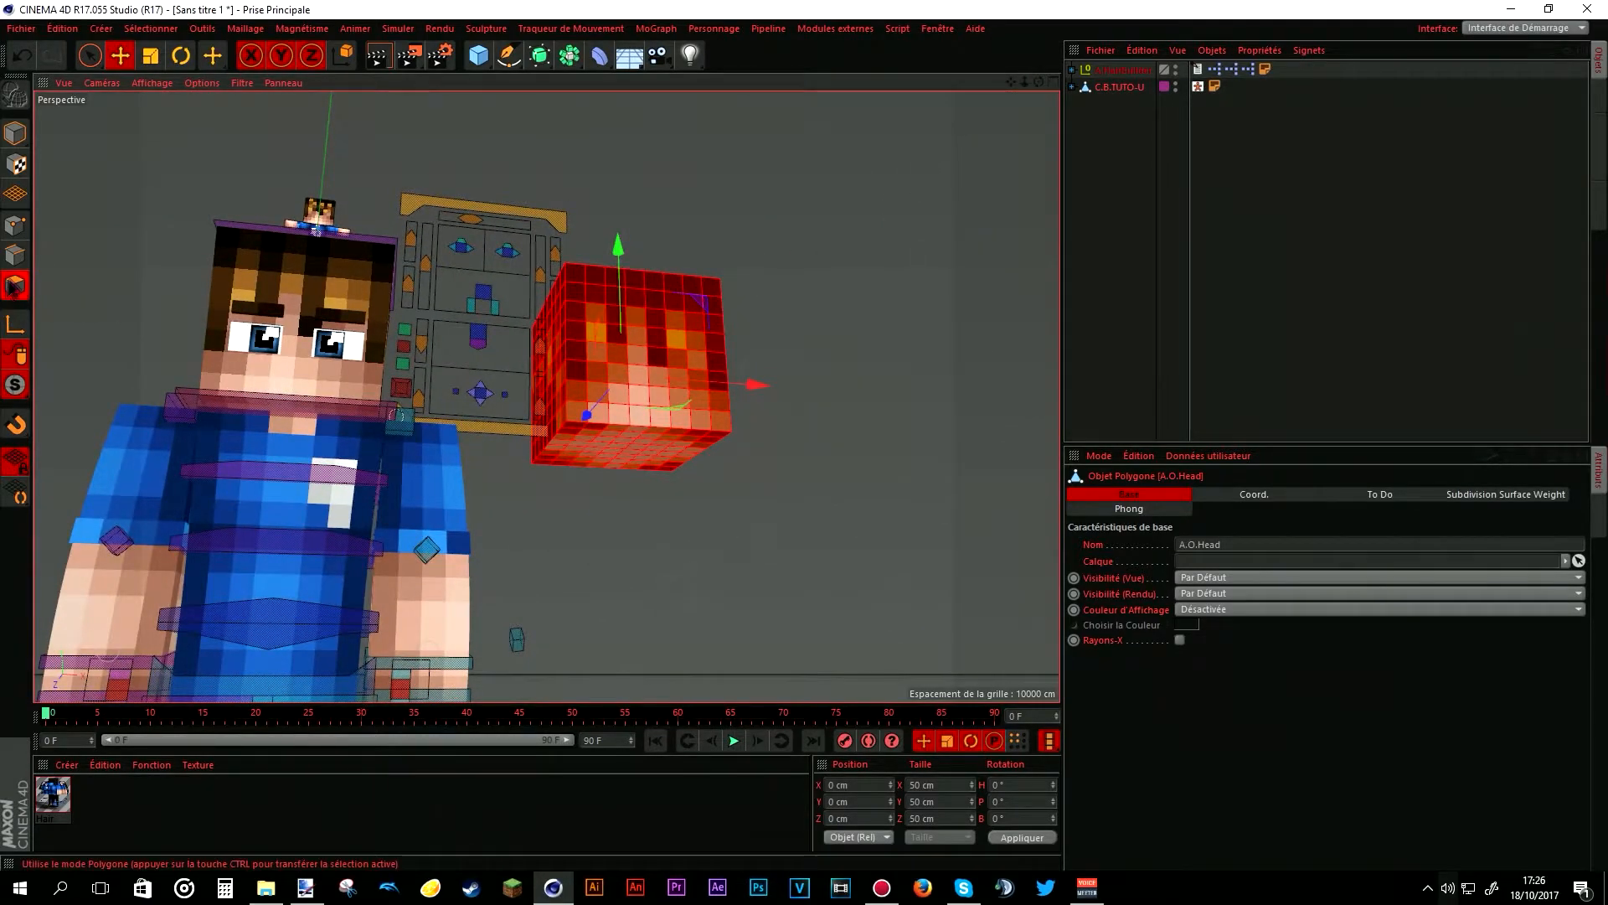
left_click(17, 258)
left_click(20, 287)
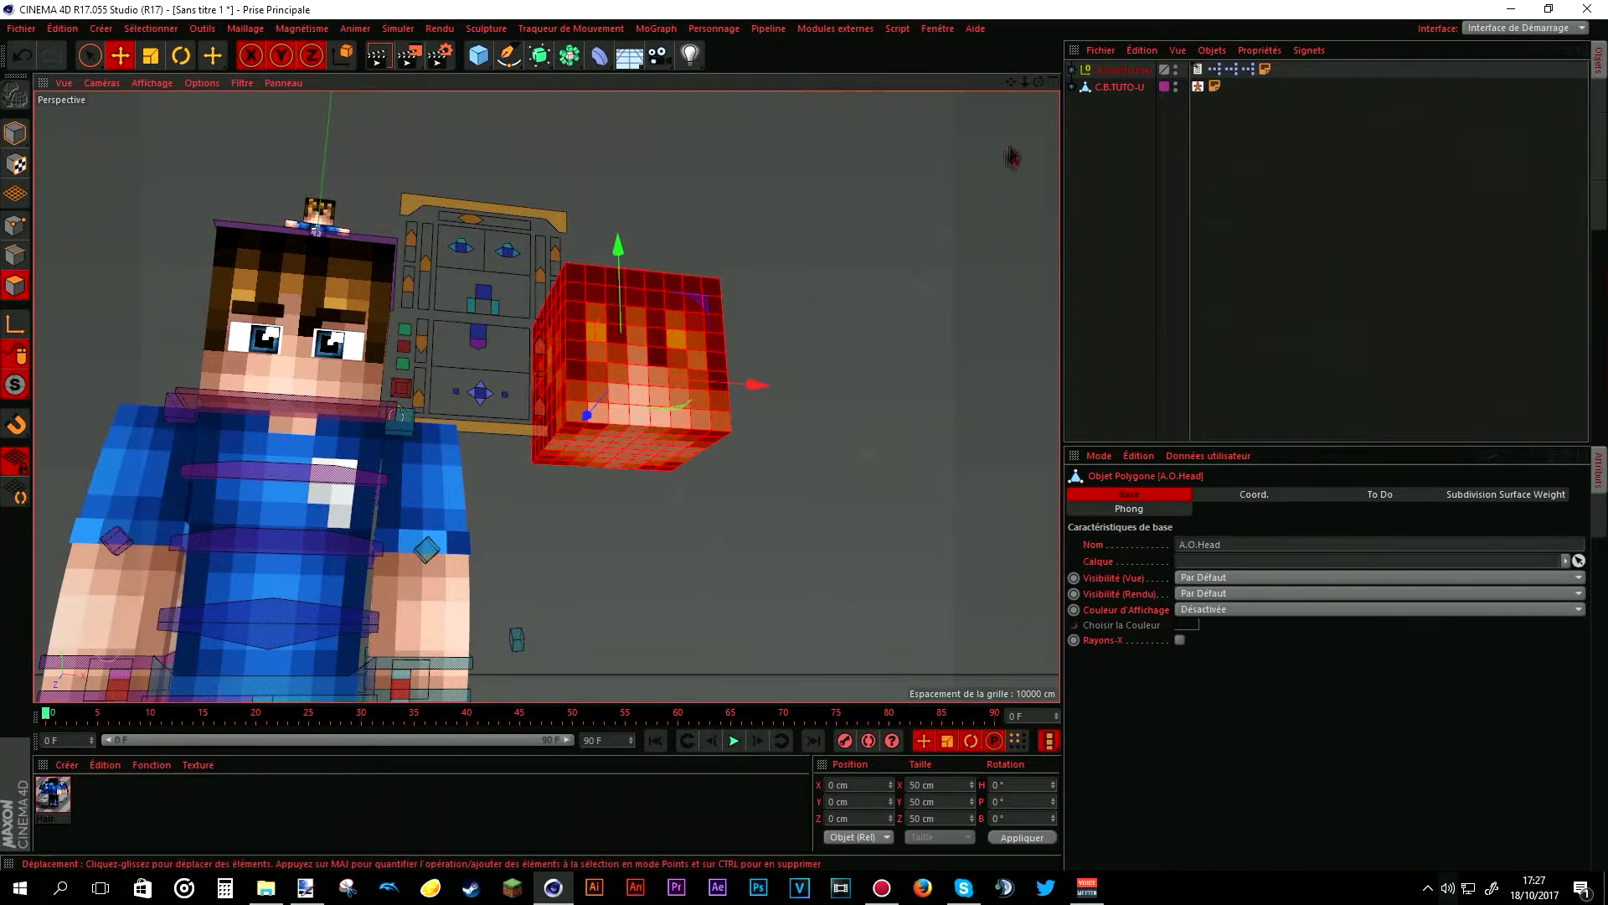
left_click(89, 56)
mouse_move(623, 387)
left_mouse_down()
mouse_move(611, 370)
mouse_move(658, 398)
mouse_move(690, 366)
mouse_move(716, 410)
mouse_move(578, 404)
left_mouse_up()
left_click_drag(867, 308, 809, 358, "alt")
left_click_drag(430, 482, 431, 431, "shift")
left_click_drag(432, 432, 547, 398, "alt")
left_click_drag(676, 407, 658, 356, "shift")
mouse_move(658, 356)
middle_mouse_down("alt")
mouse_move(547, 397)
mouse_move(523, 367)
middle_mouse_up("alt")
mouse_move(635, 362)
left_mouse_down("shift")
mouse_move(704, 392)
mouse_move(725, 493)
mouse_move(541, 403)
mouse_move(712, 478)
mouse_move(546, 394)
mouse_move(788, 469)
left_mouse_up("shift")
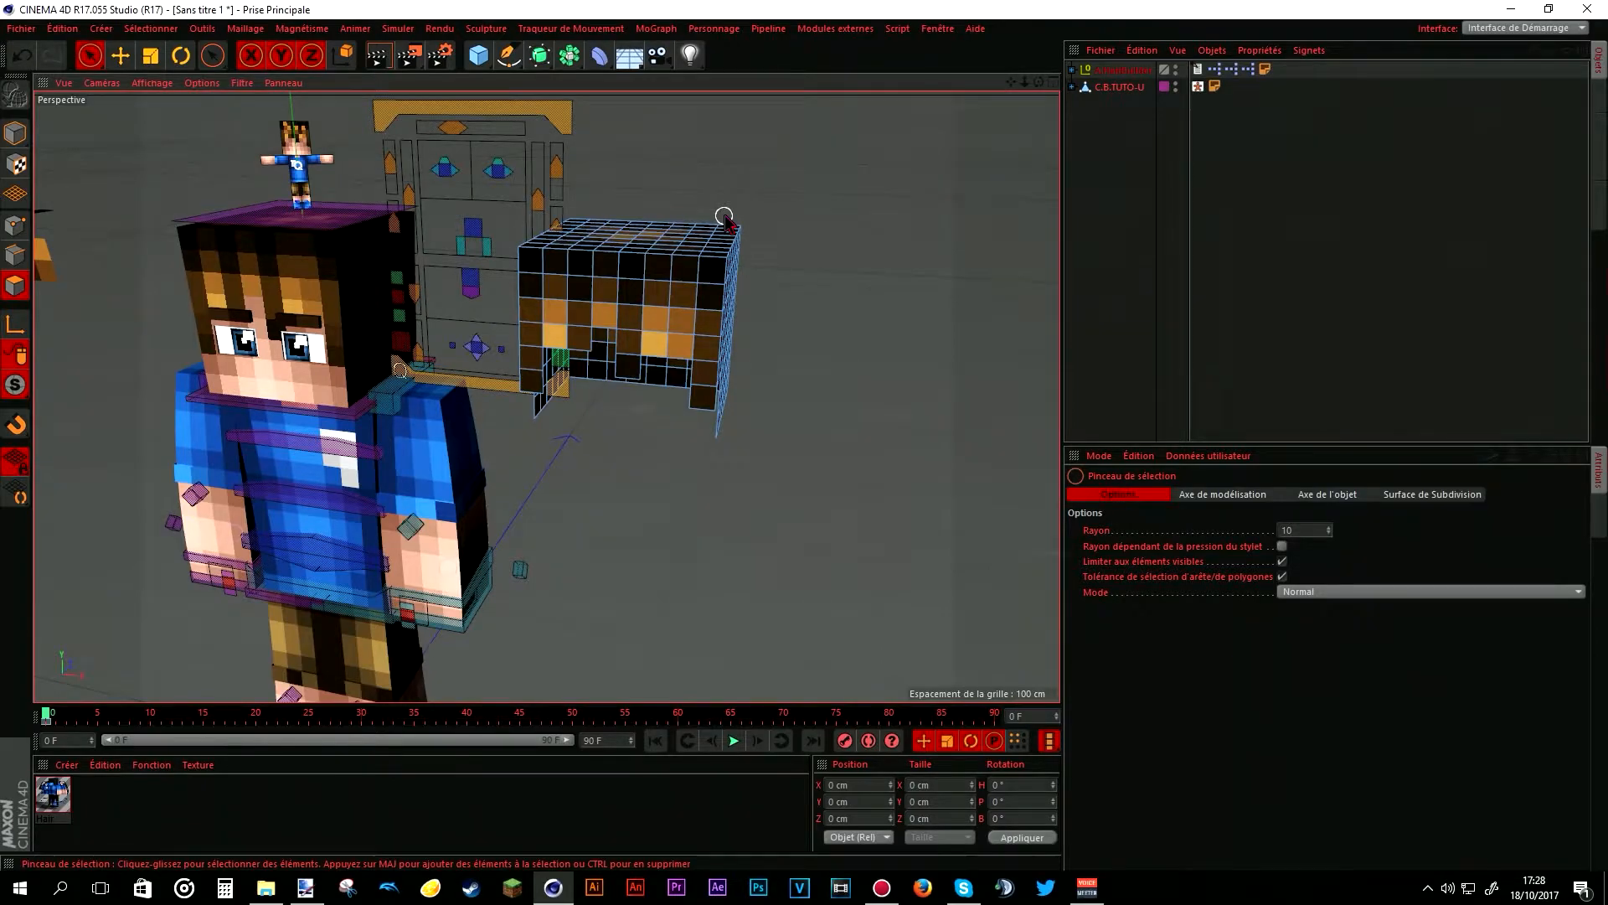
- Extrude all the remaining hair polygons outward by 5.9 cm and return to model mode
key("ctrl+a")
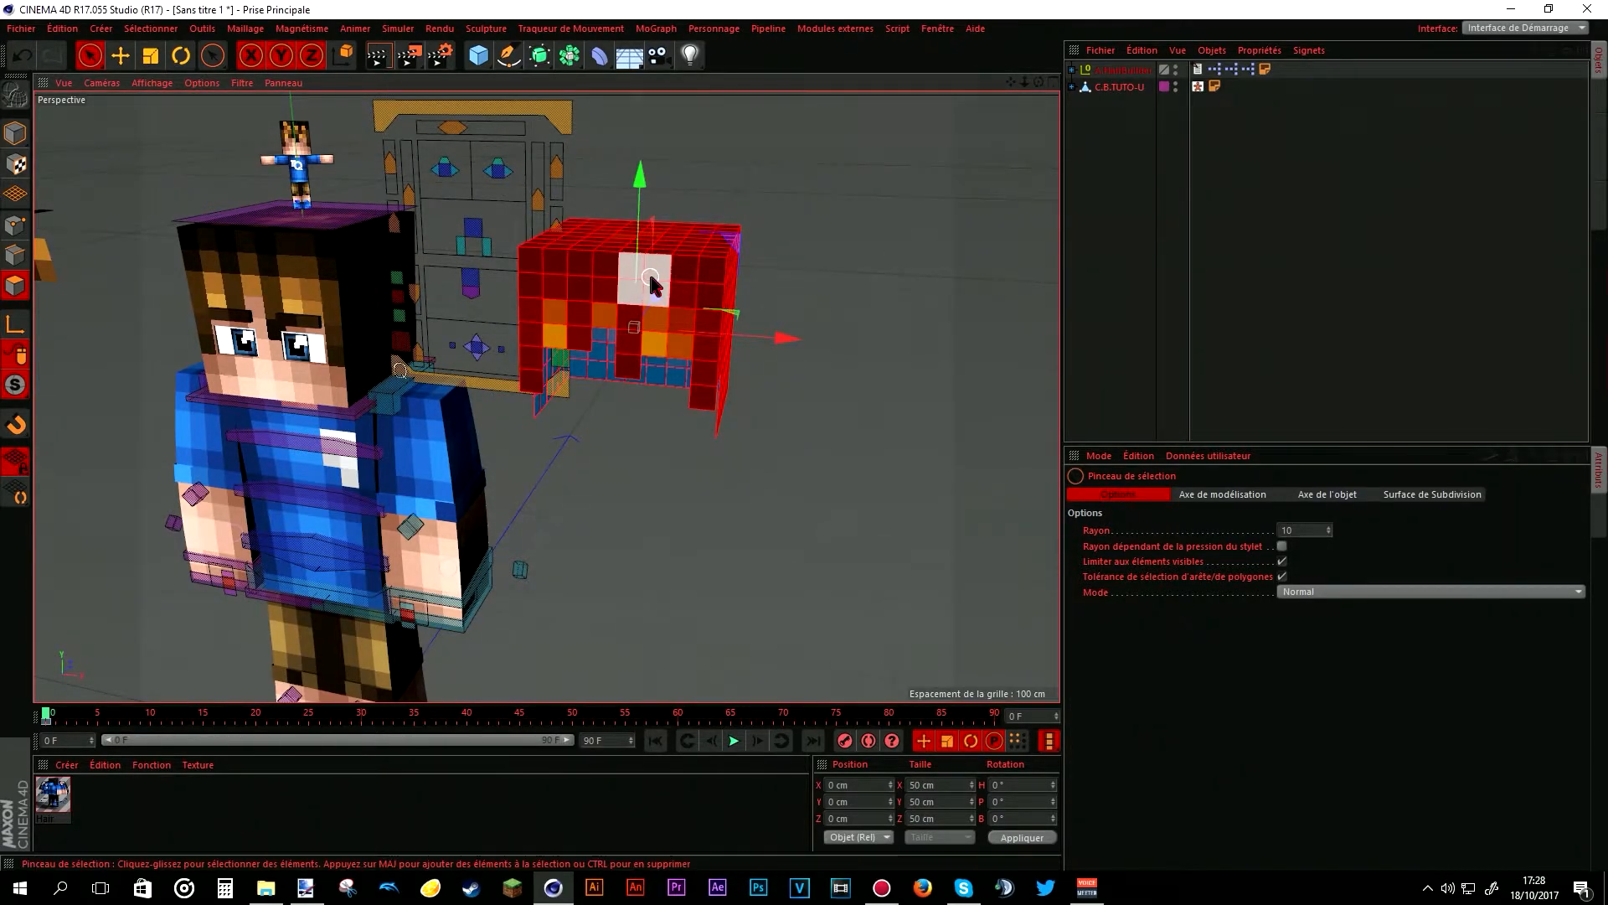
key("m")
key("t")
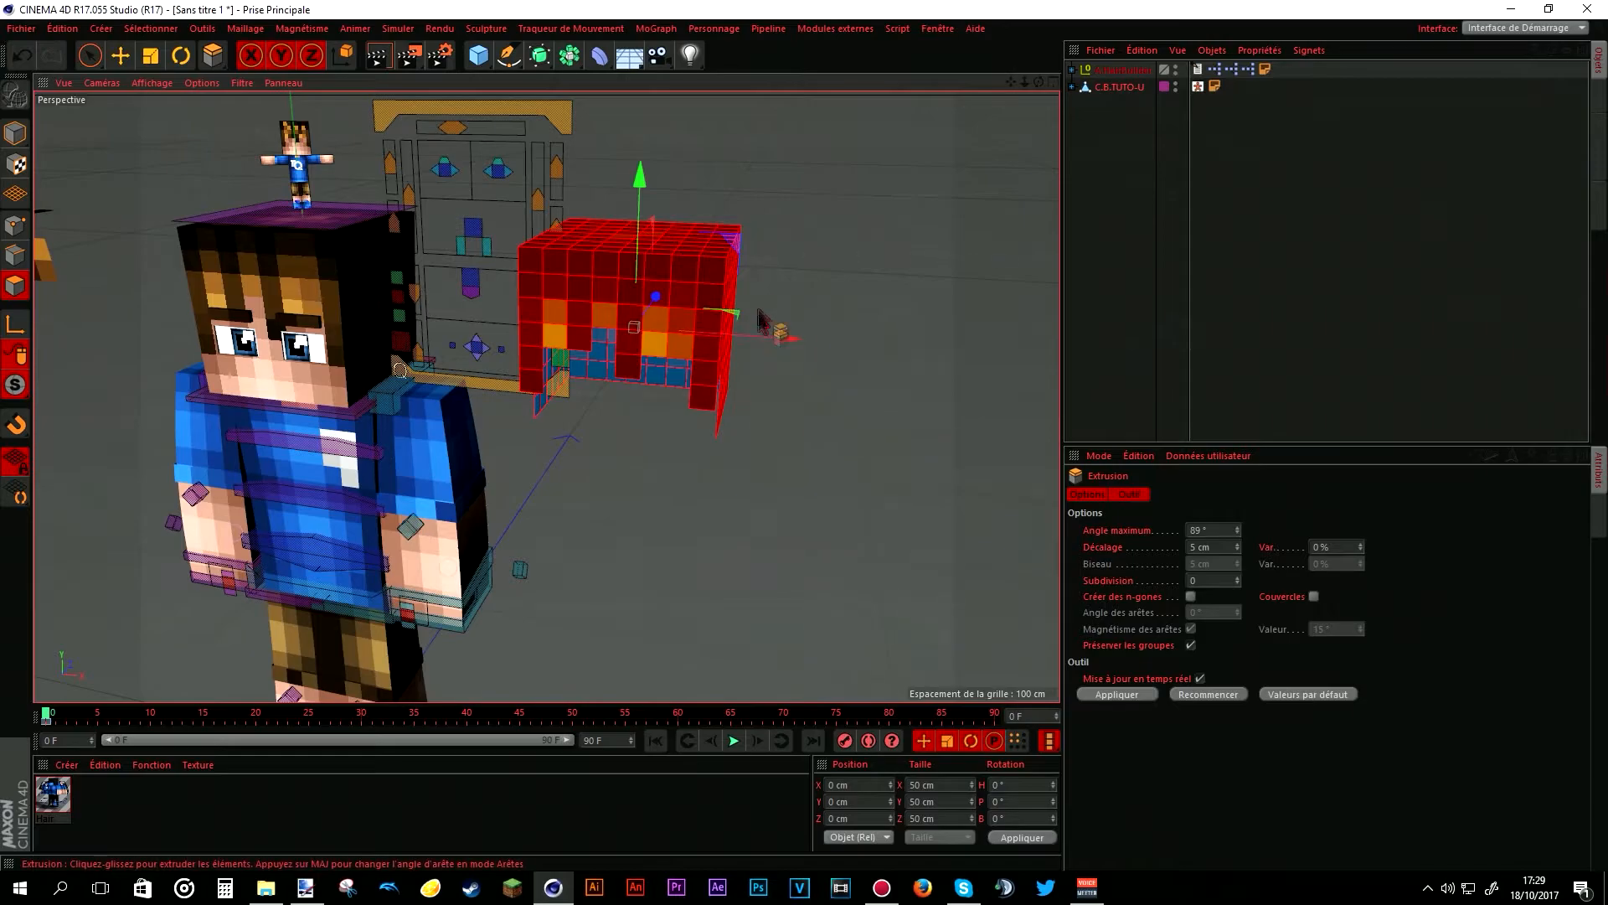
scroll(729, 316, "up", 2)
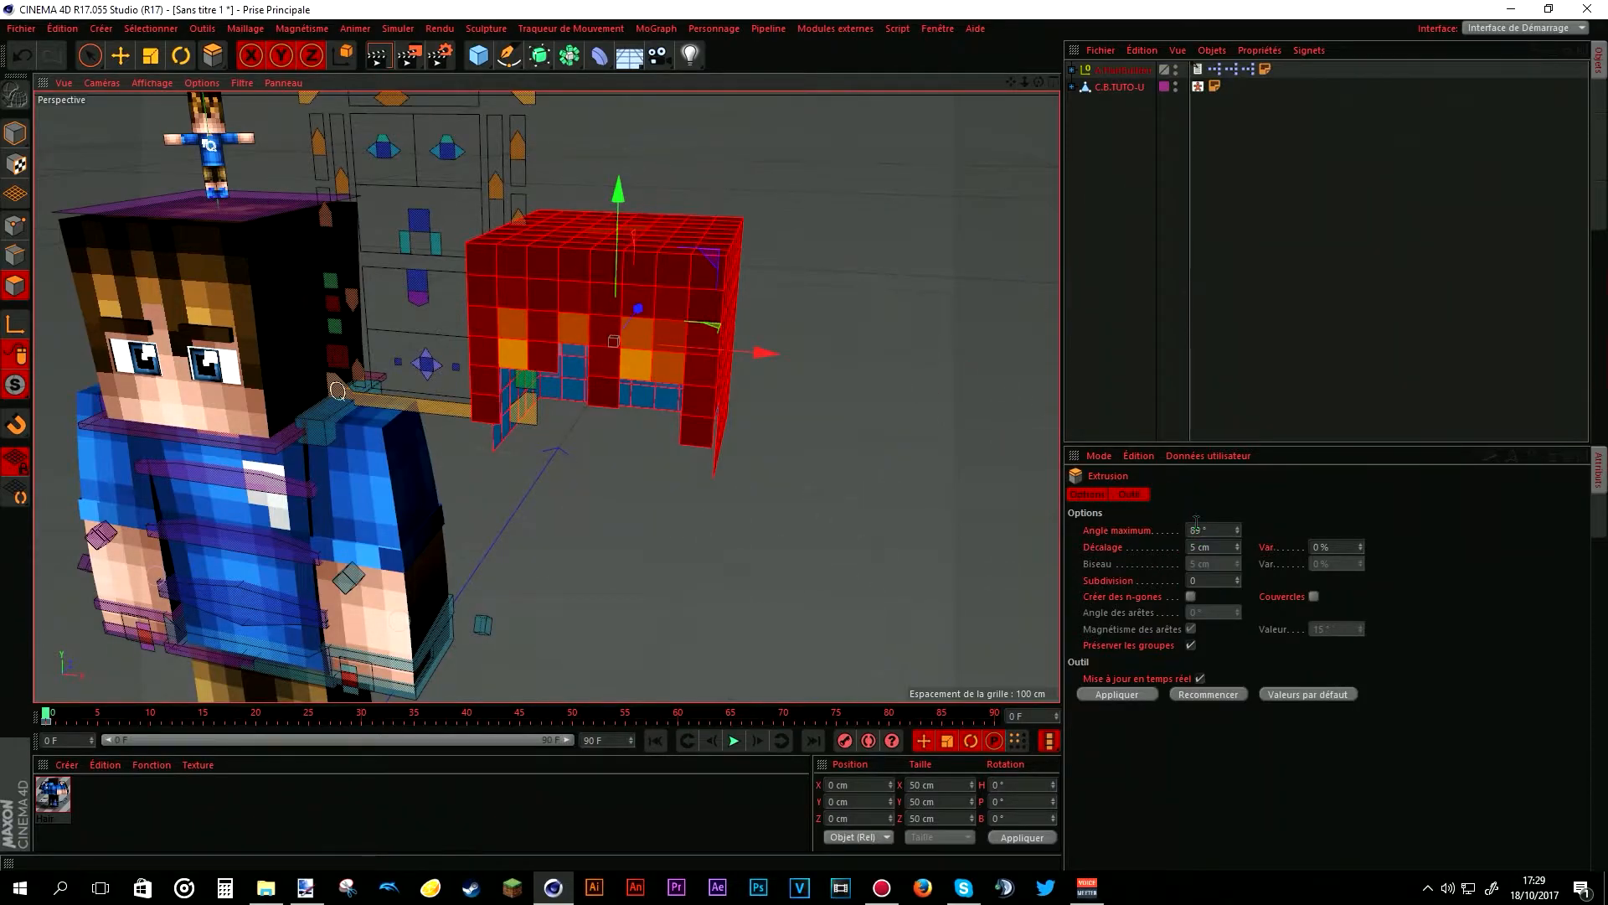
left_click_drag(673, 304, 702, 304)
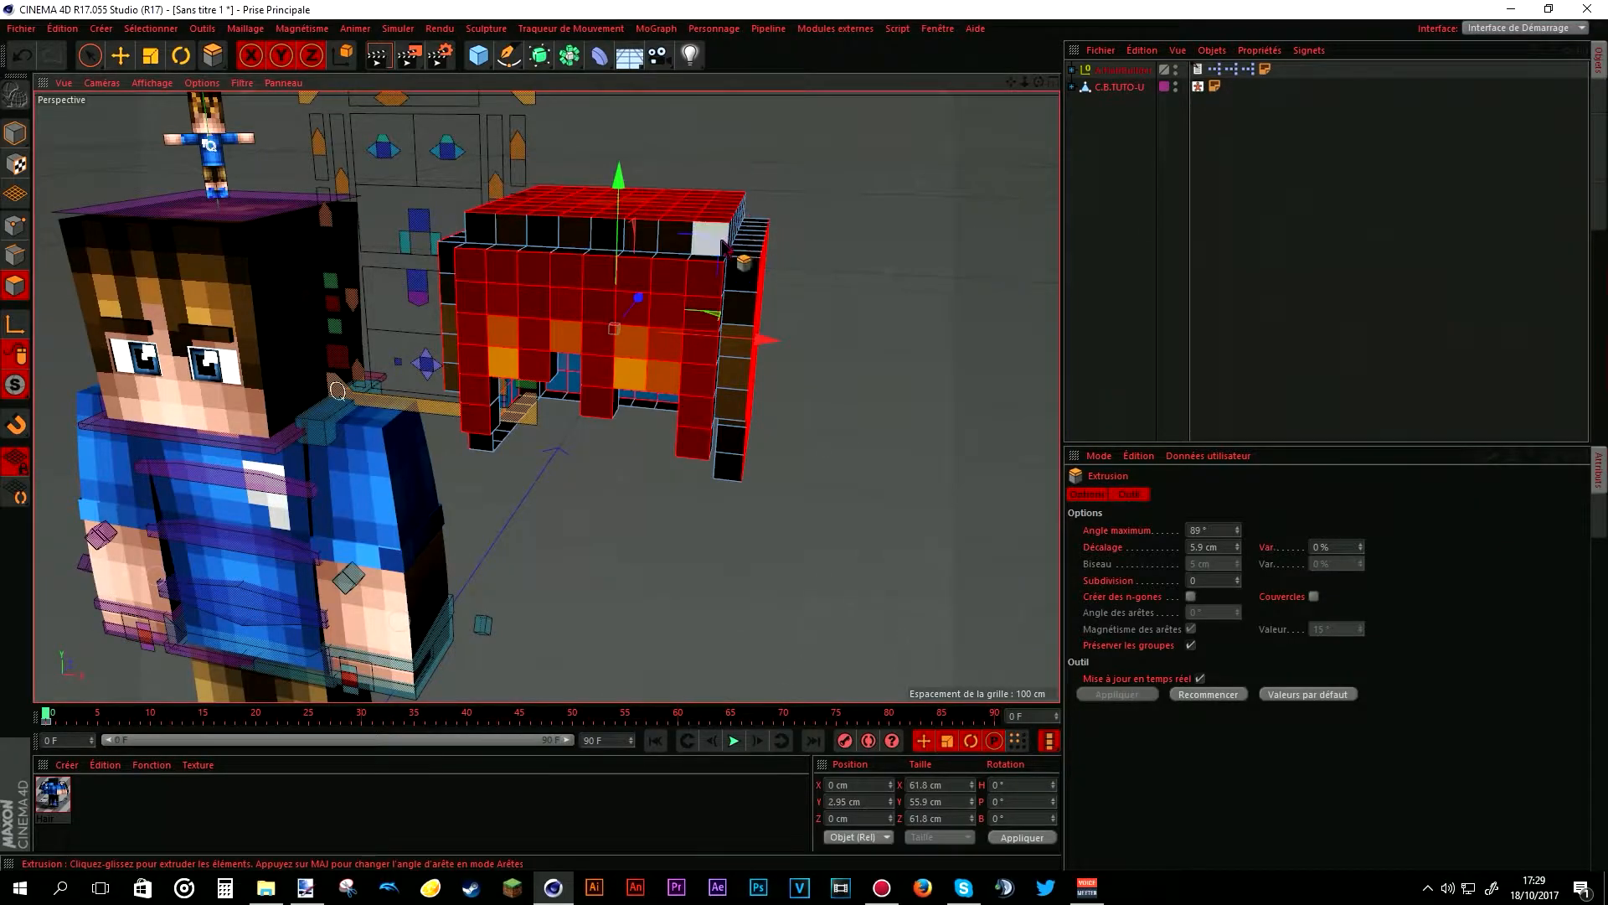
left_click(89, 56)
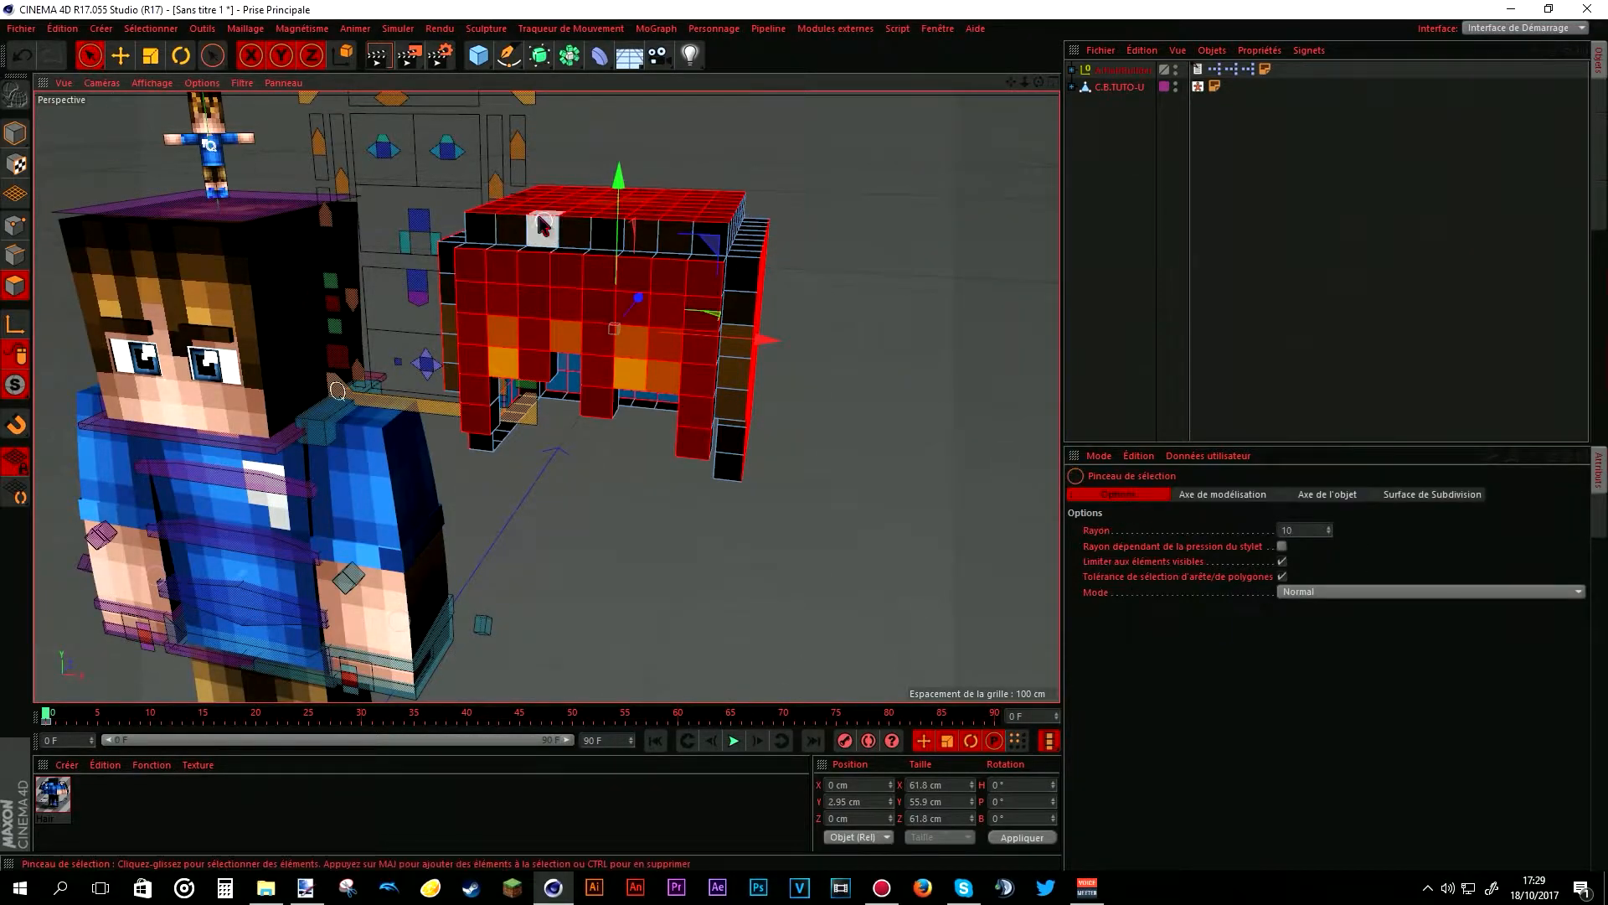
left_click(15, 133)
left_click(15, 285)
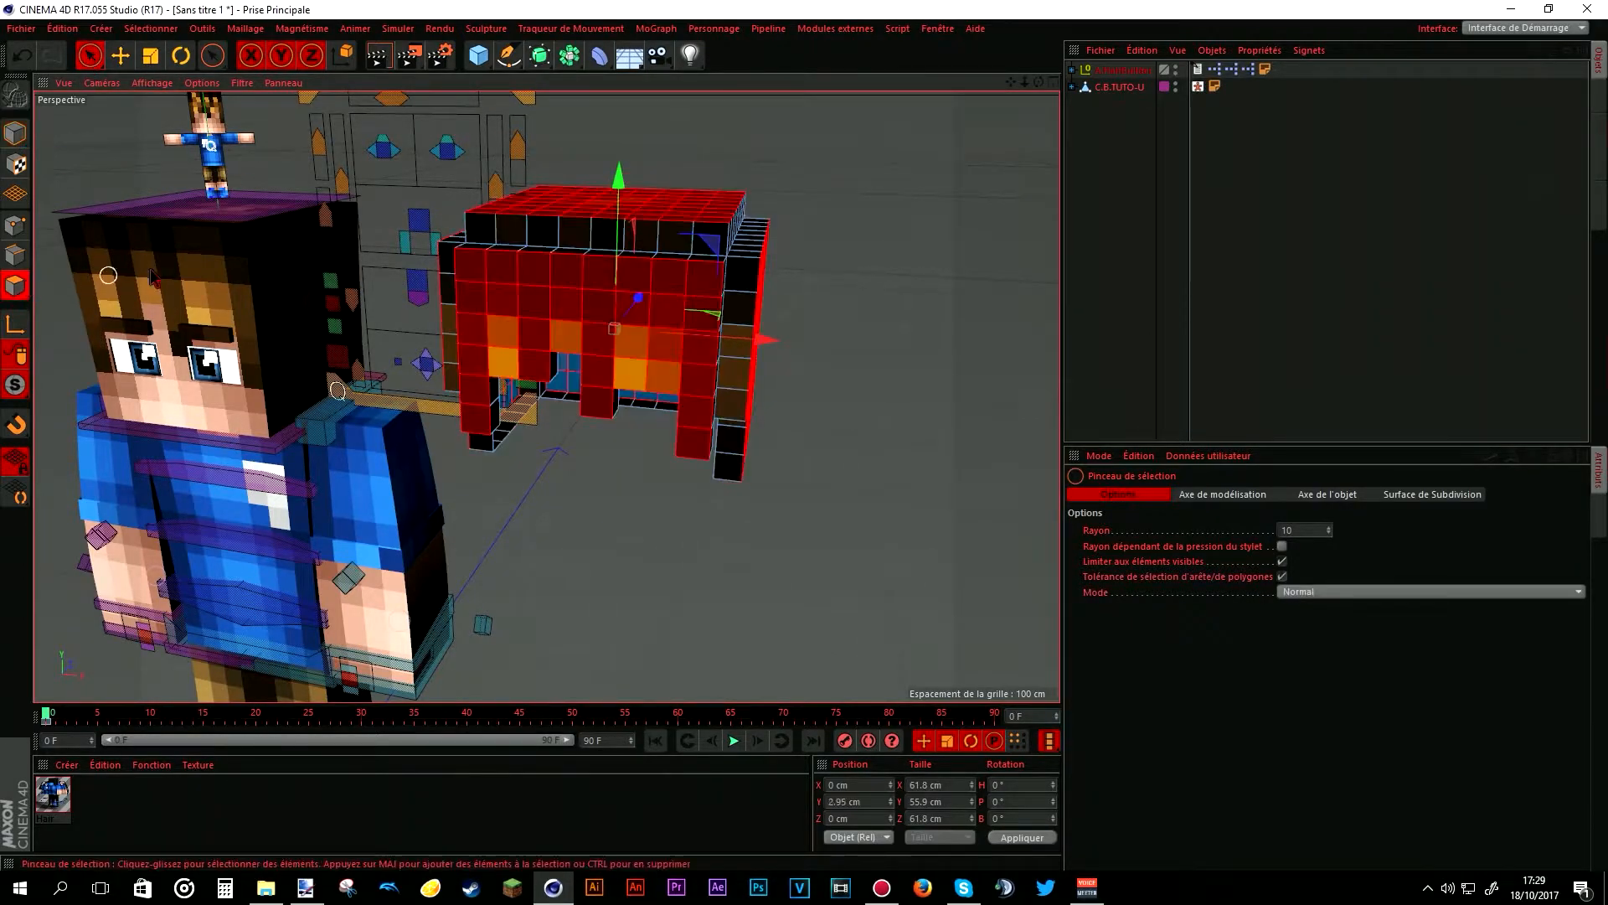
left_click(15, 133)
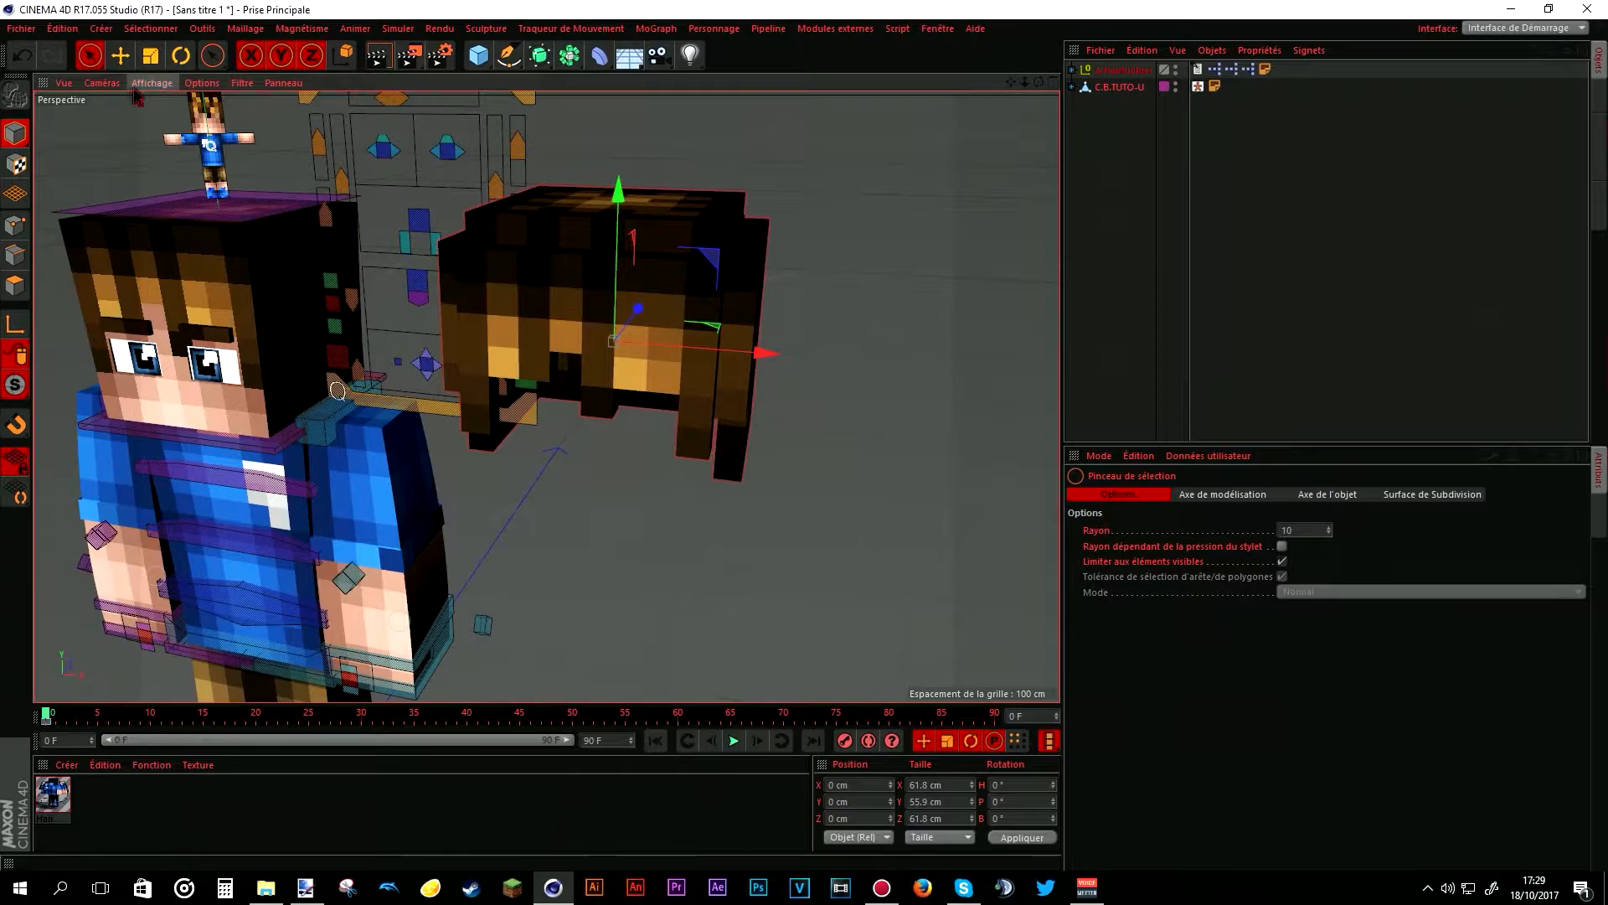
- Undo the hair polygons' 5.9 cm extrusion and set the Extrude tool's maximum angle to 180°
left_click(15, 285)
right_click(608, 289)
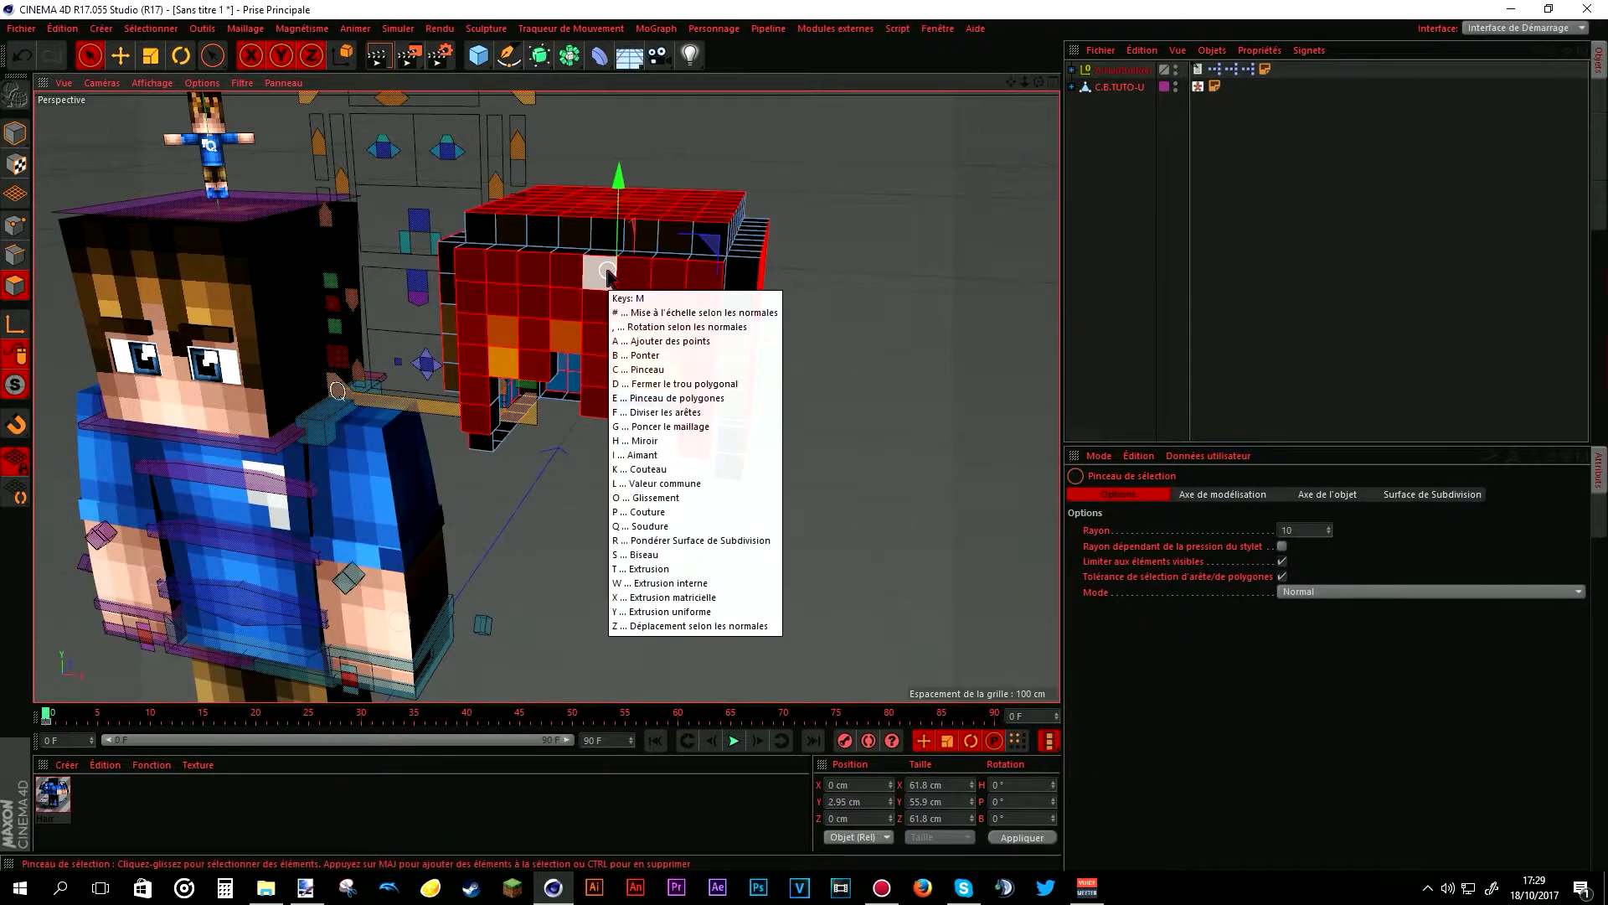
left_click(653, 506)
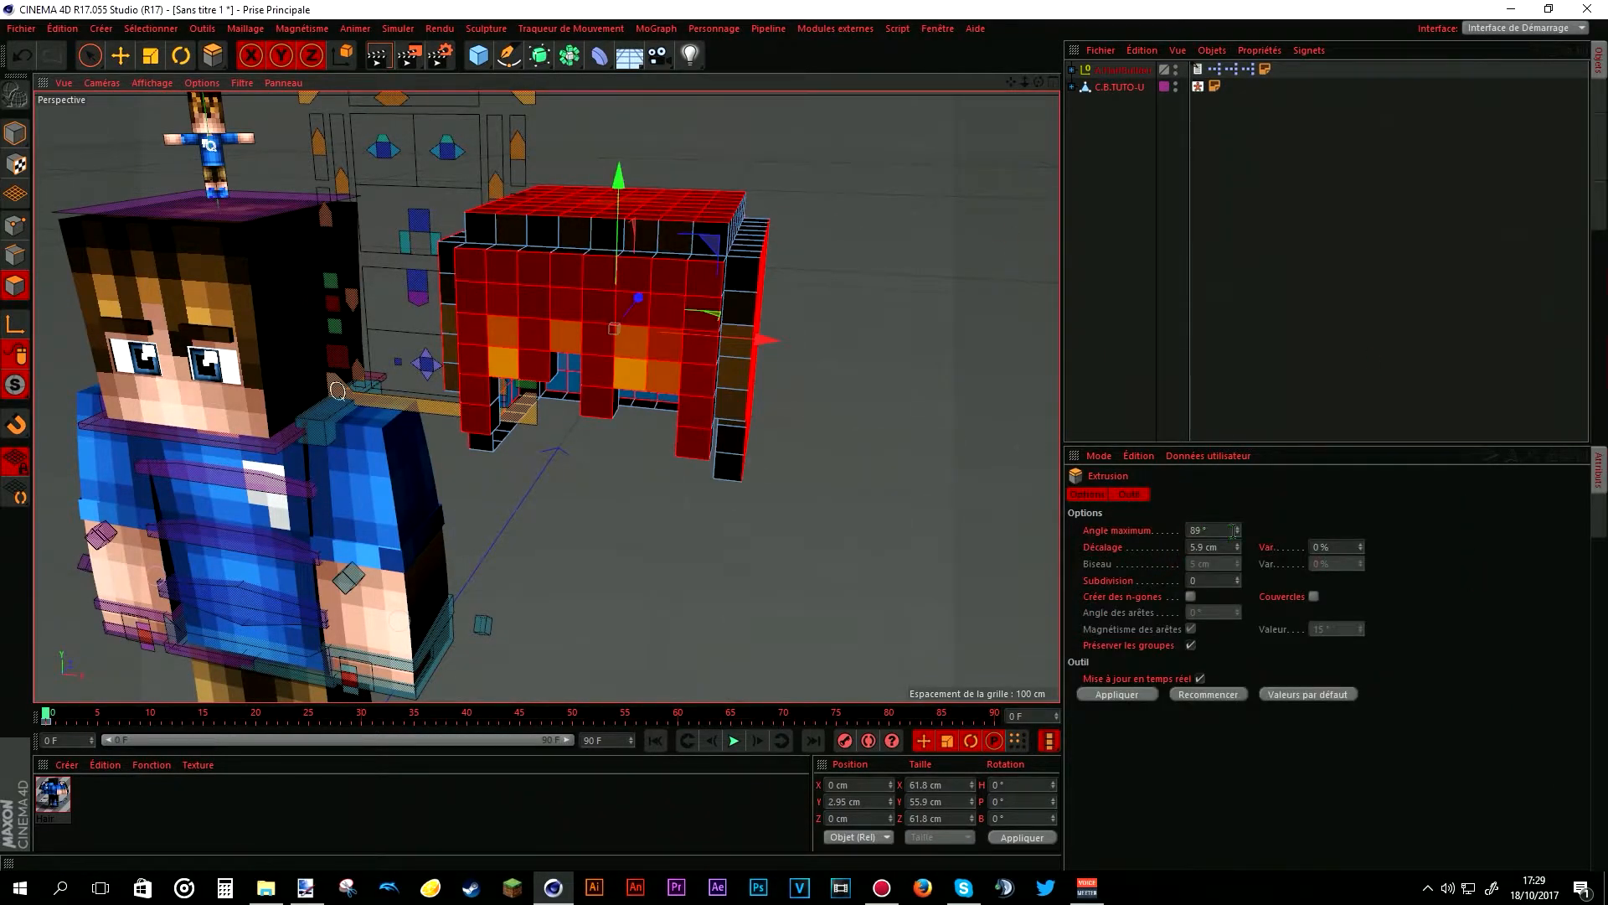
key("ctrl+z")
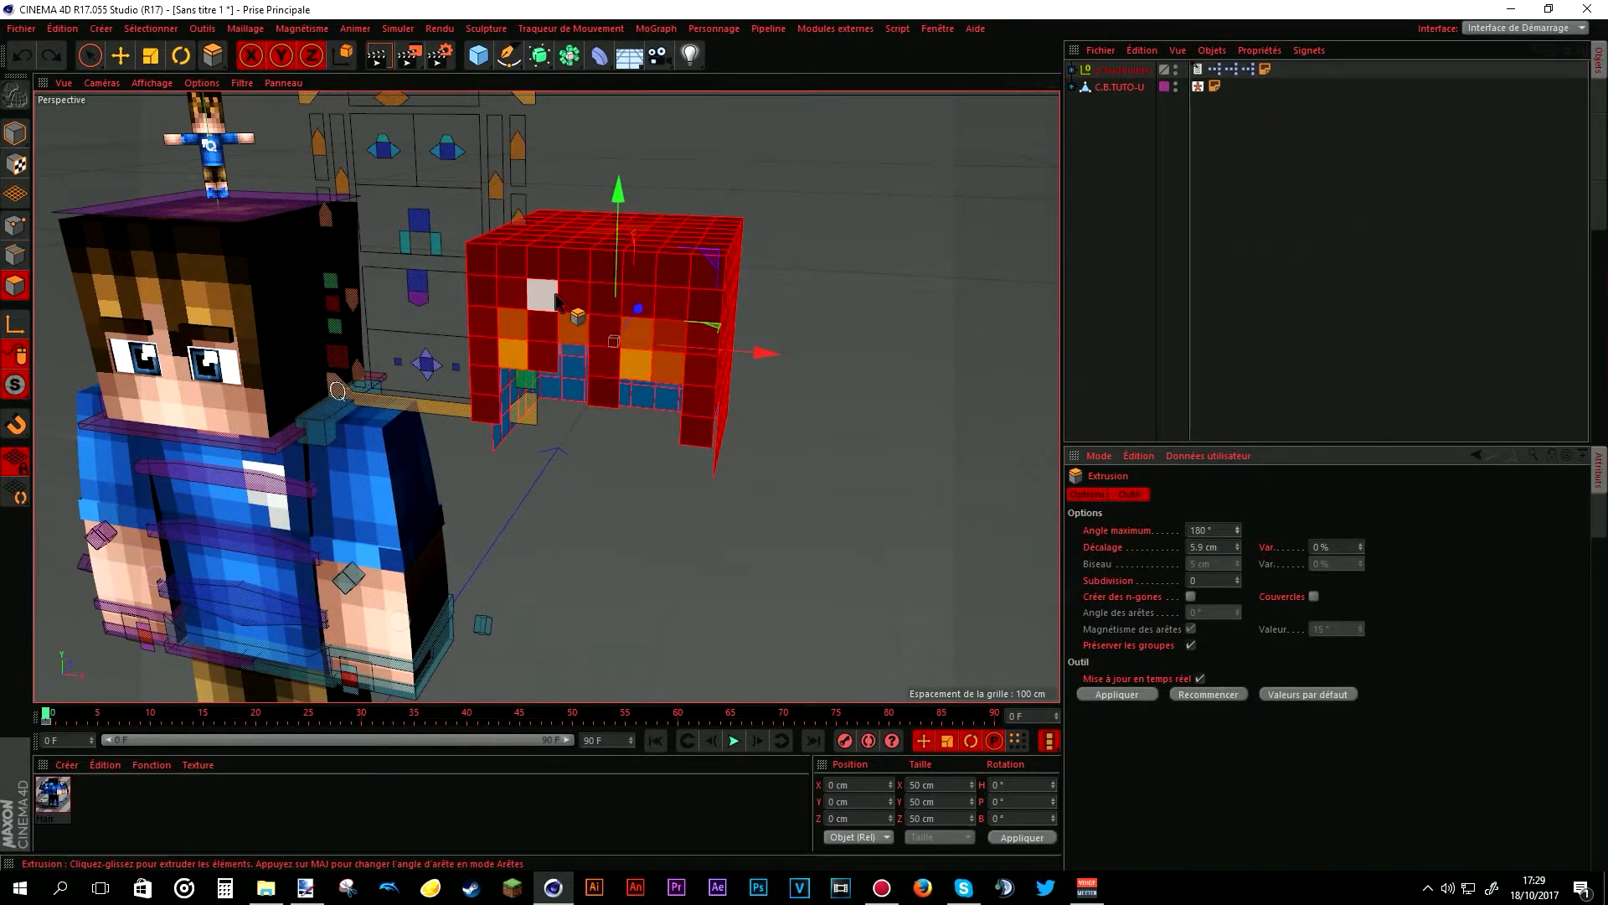
- Try to extrude all the hair polygons outward together by 3.6 cm with the 180° maximum angle
left_click_drag(556, 295, 584, 295)
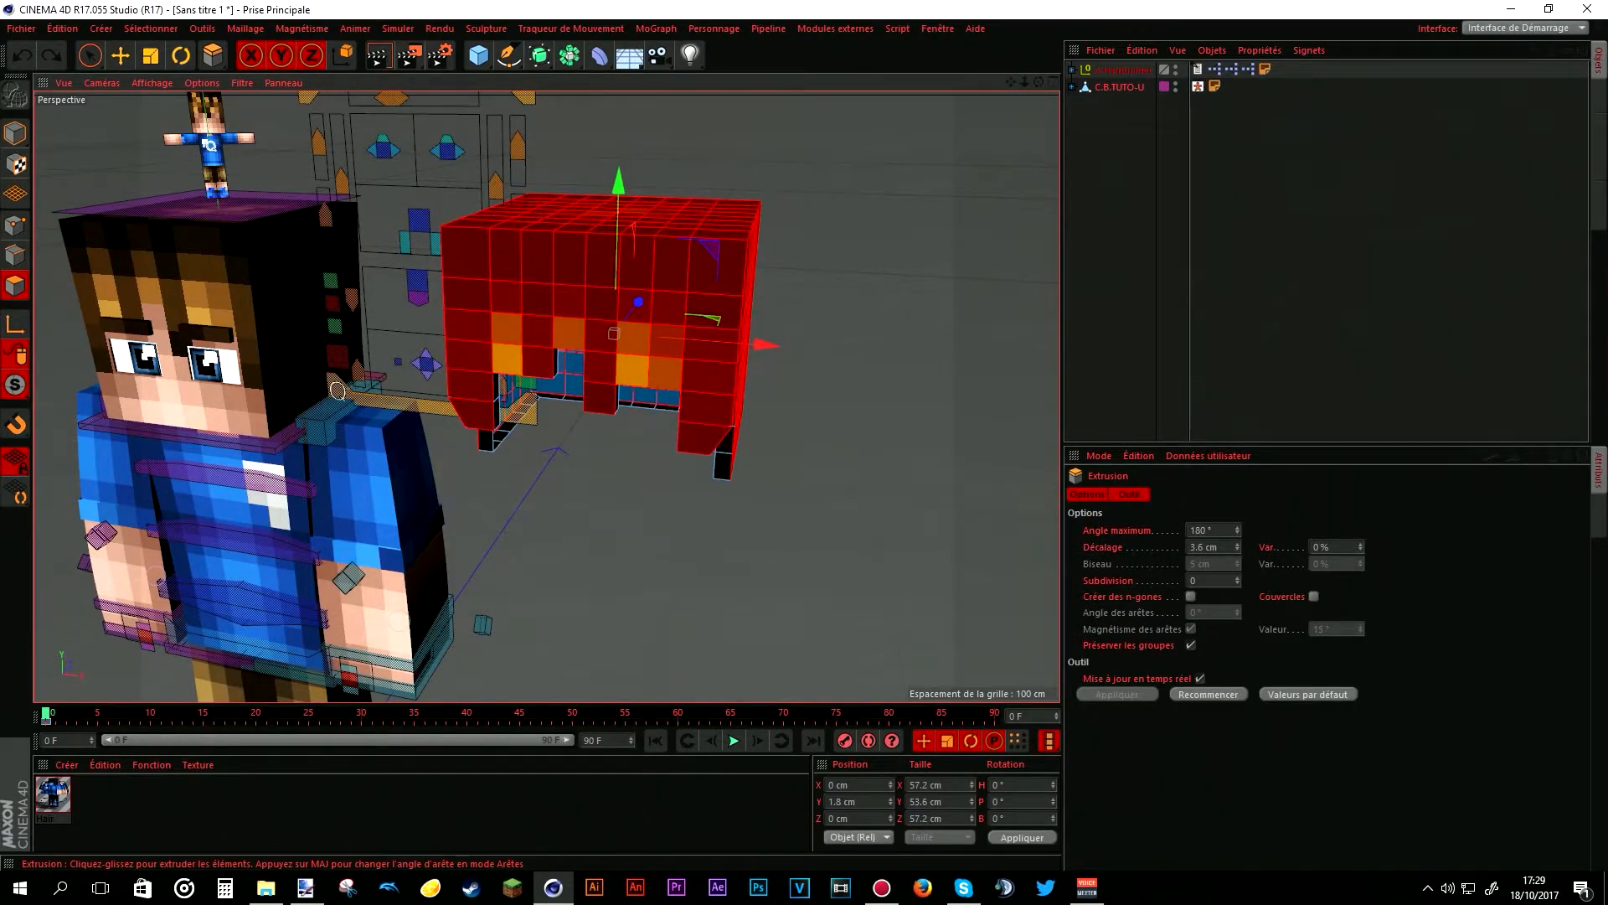
left_click_drag(1039, 82, 920, 52)
scroll(549, 310, "up", 4)
left_click_drag(1038, 82, 841, 116)
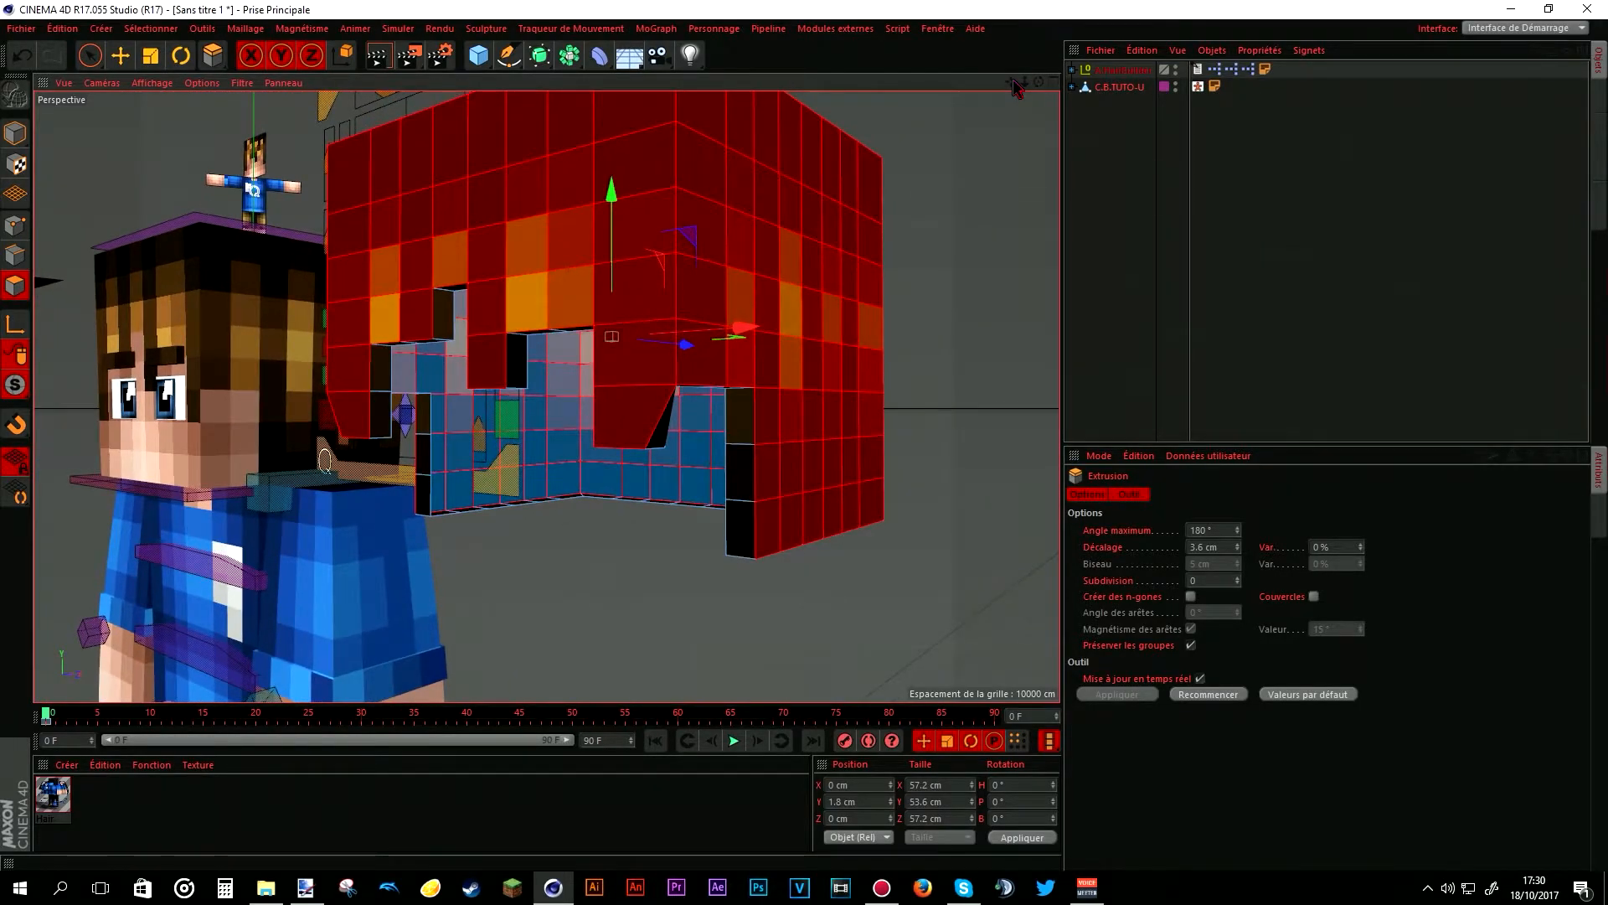
key("ctrl+z")
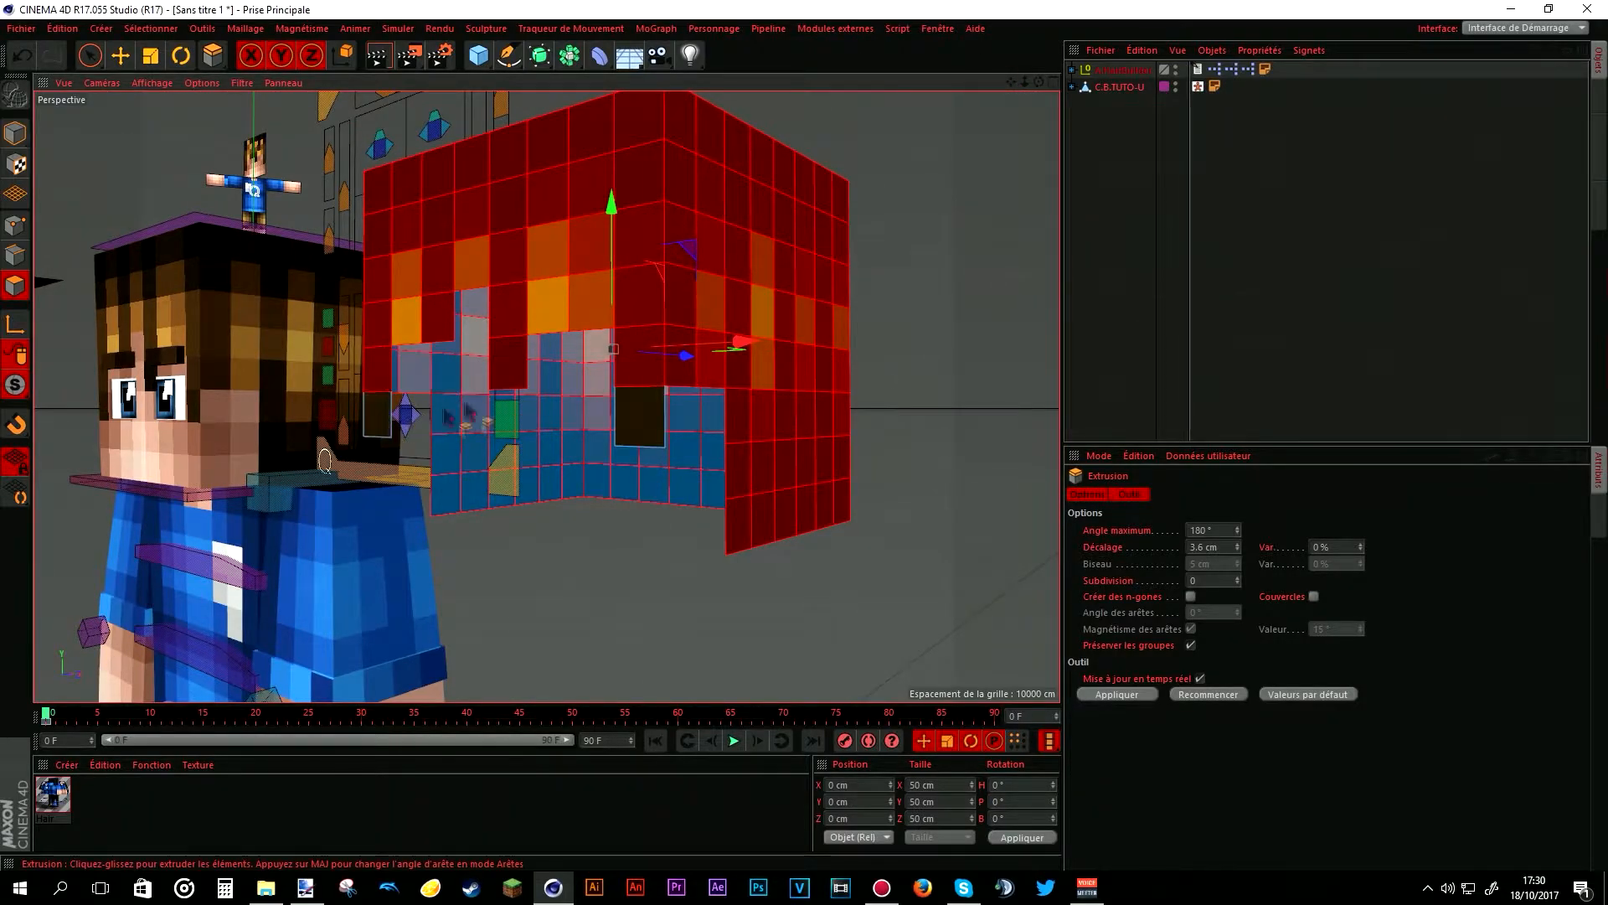
- Extrude the hair polygons outward by 4 cm, leaving out the three front strand tips, and extrude those tips separately by 4 cm
left_click_drag(673, 379, 694, 379)
left_click_drag(614, 344, 612, 335)
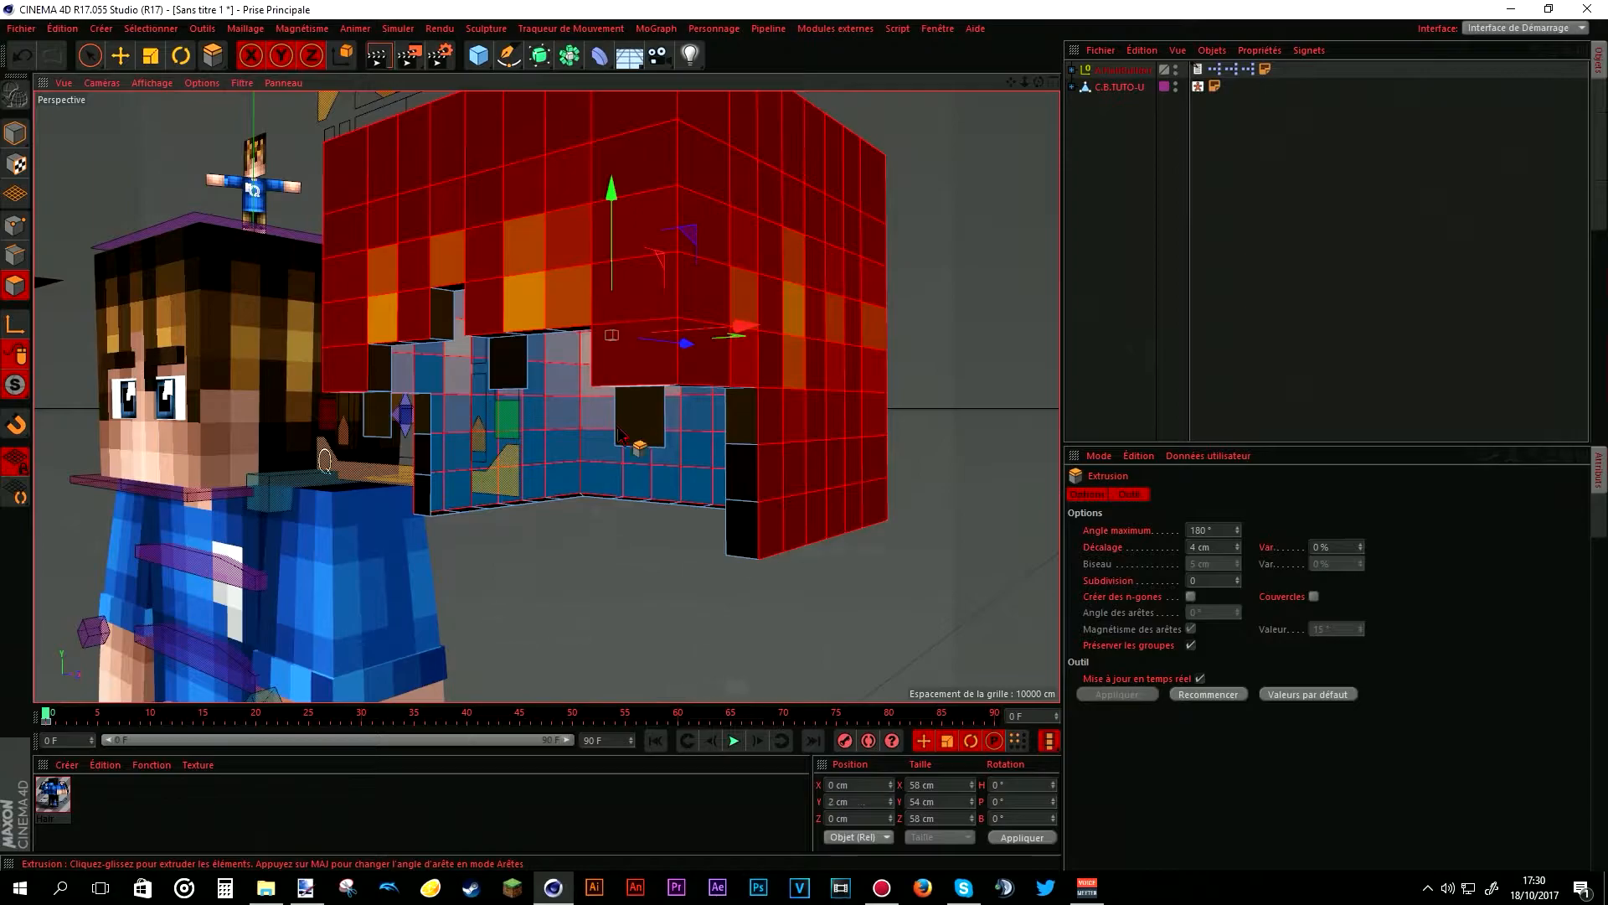
left_click(383, 411)
left_click(507, 363)
left_click(636, 418, "shift")
left_click(380, 421, "shift")
left_click_drag(379, 420, 391, 409)
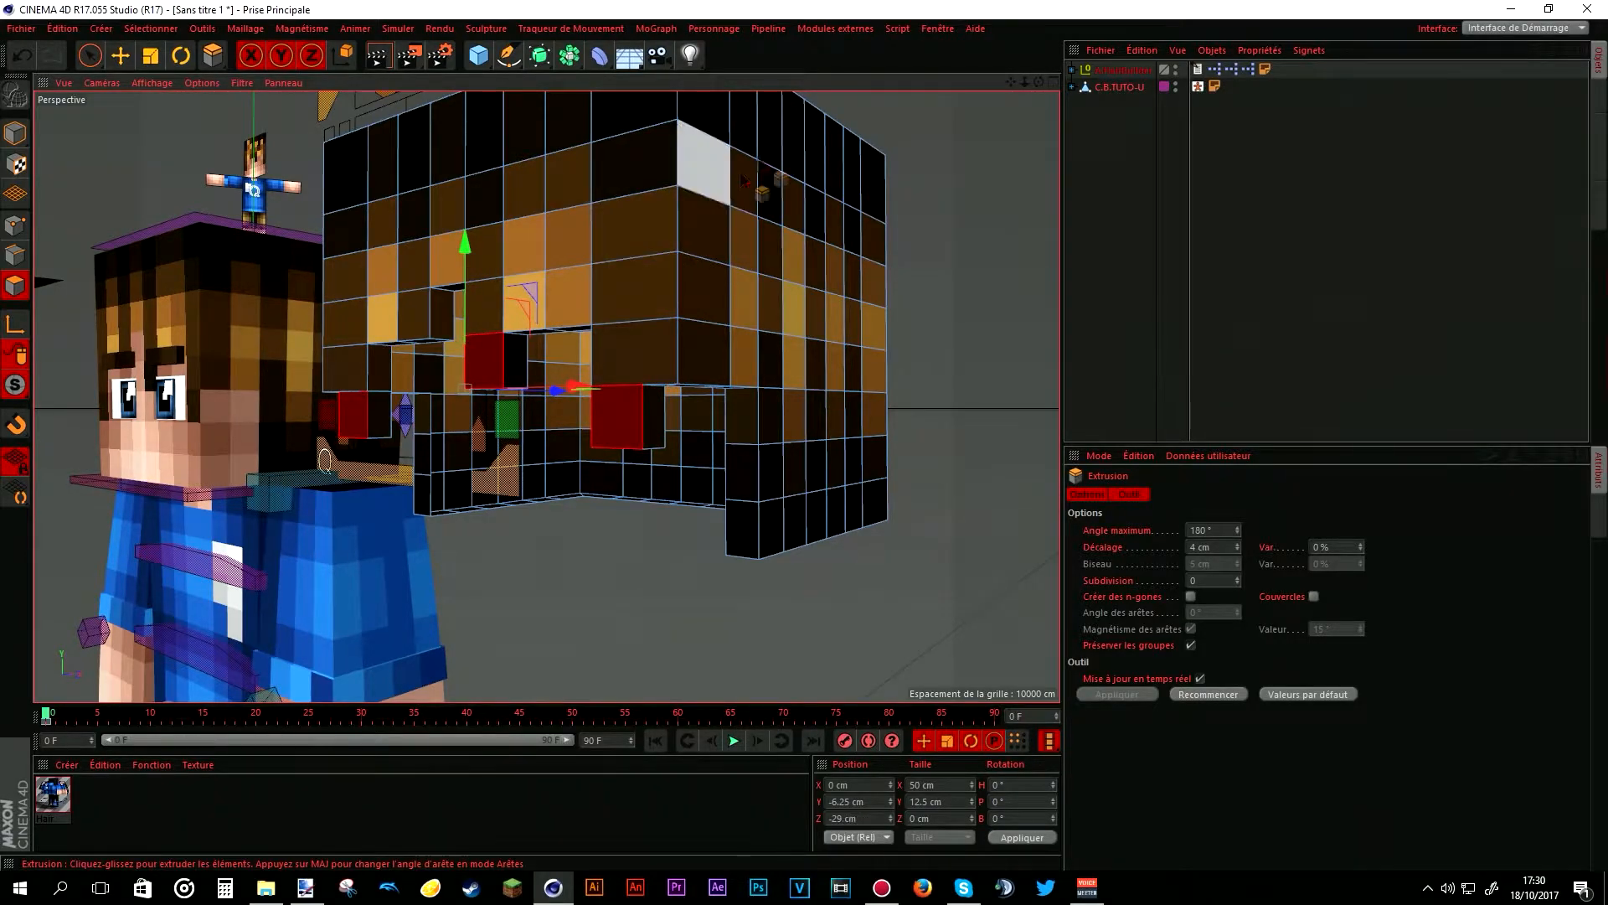
- Move the whole extruded hair object to -100 cm on X, onto the character's head
left_click(15, 133)
mouse_move(1039, 82)
left_mouse_down()
mouse_move(1058, 82)
mouse_move(1010, 82)
left_mouse_up()
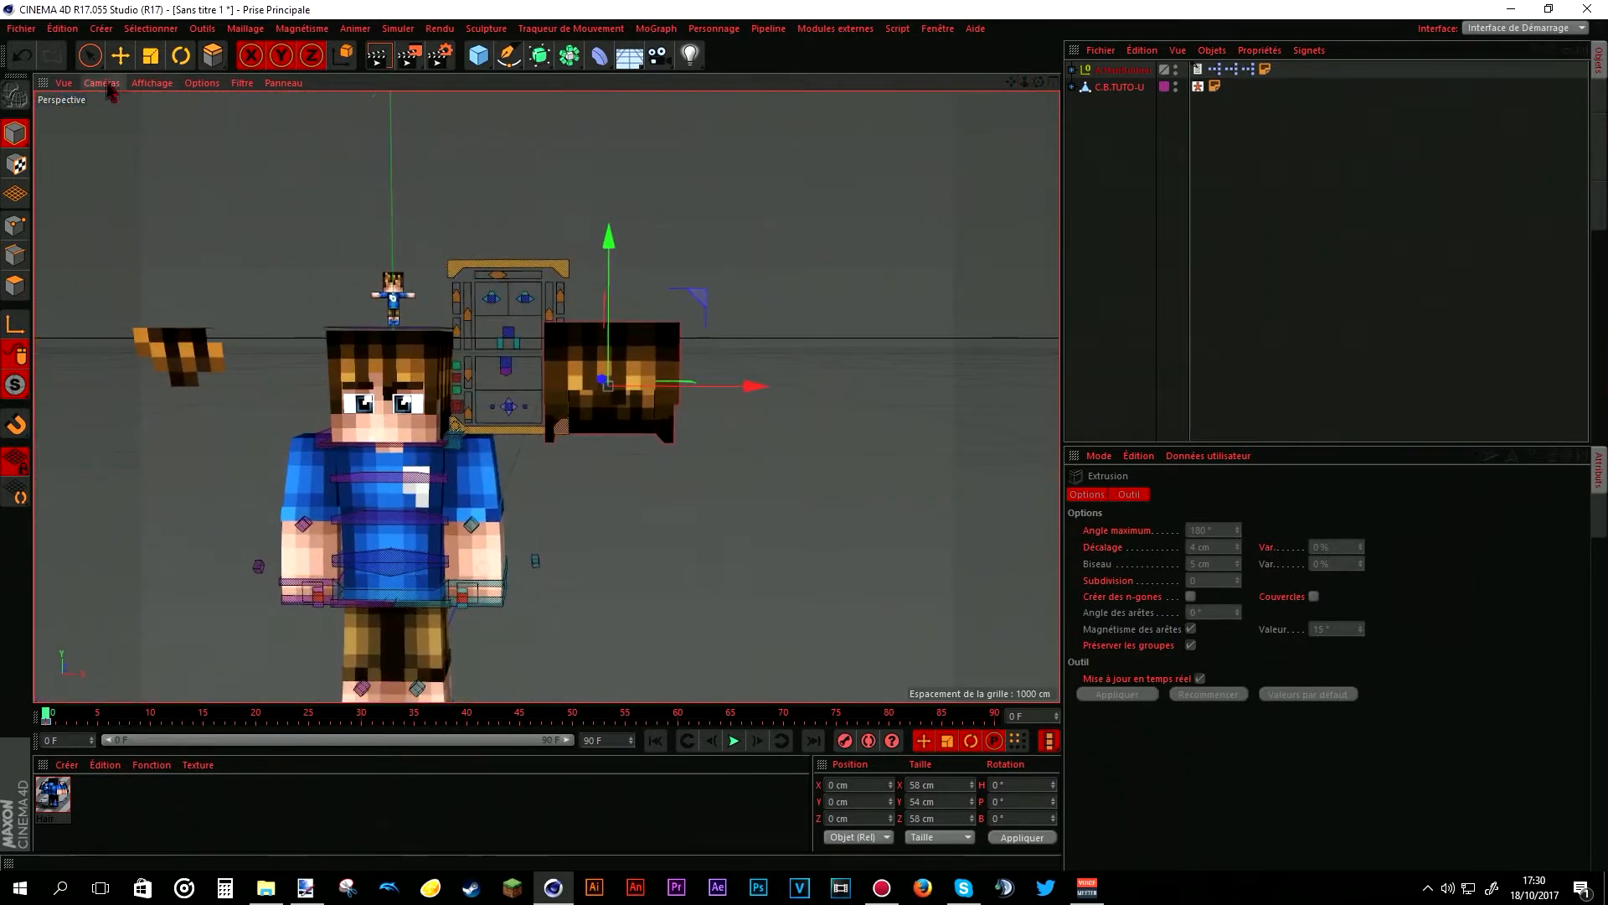
left_click(121, 56)
left_click_drag(754, 386, 563, 386)
left_click_drag(485, 425, 469, 430)
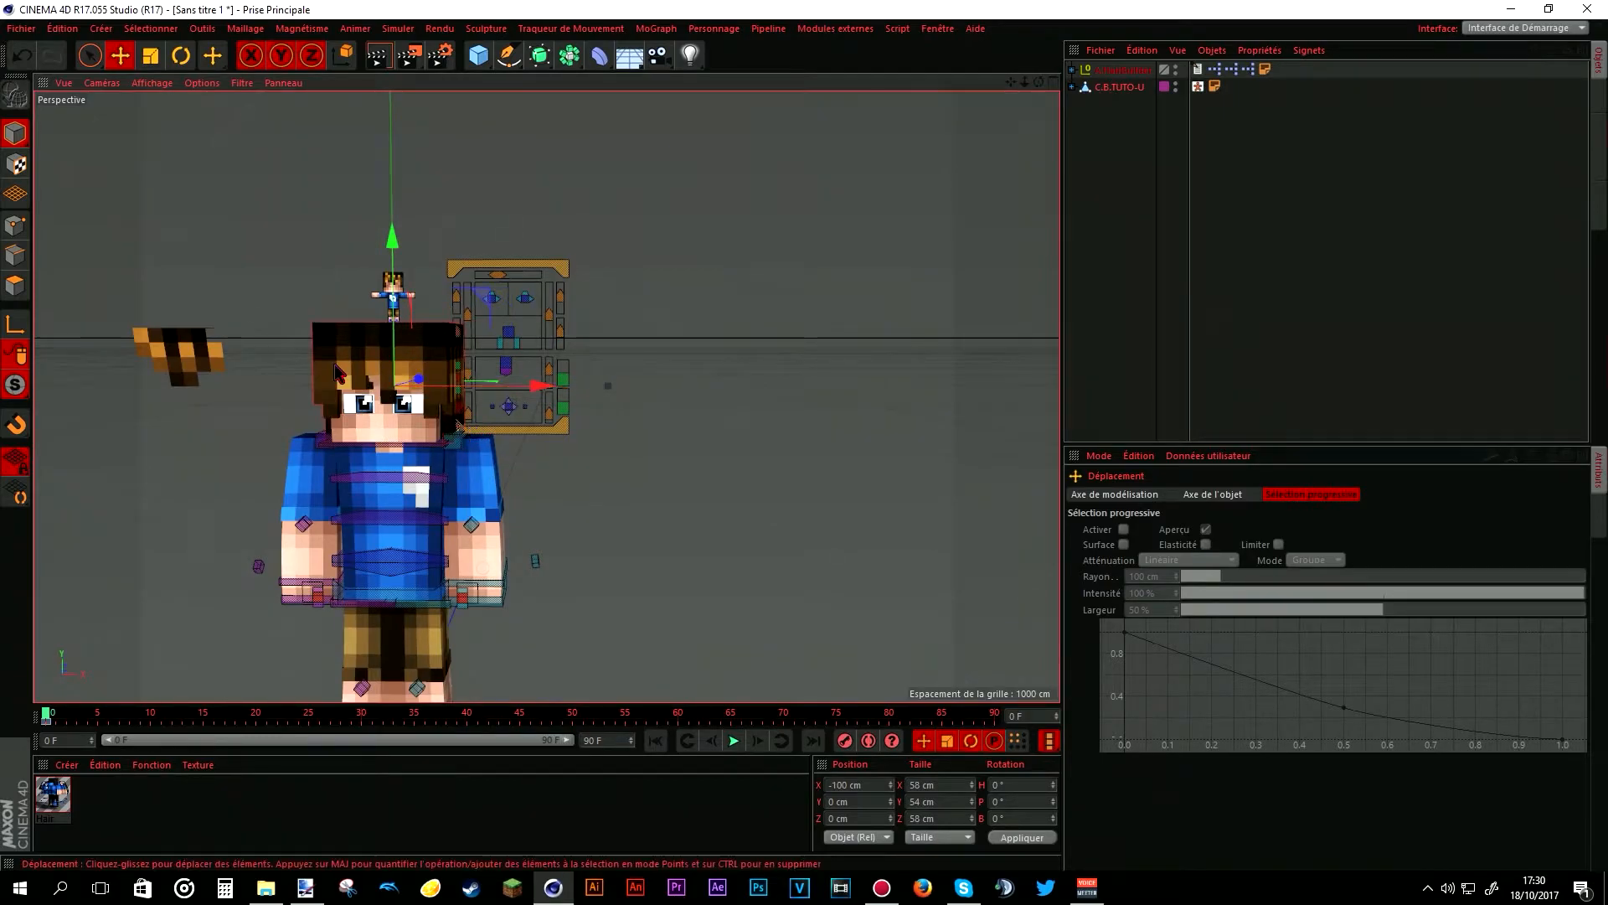
- Scale the hair down uniformly to about 52.2 cm wide so it fits closer to the head
scroll(535, 465, "up", 4)
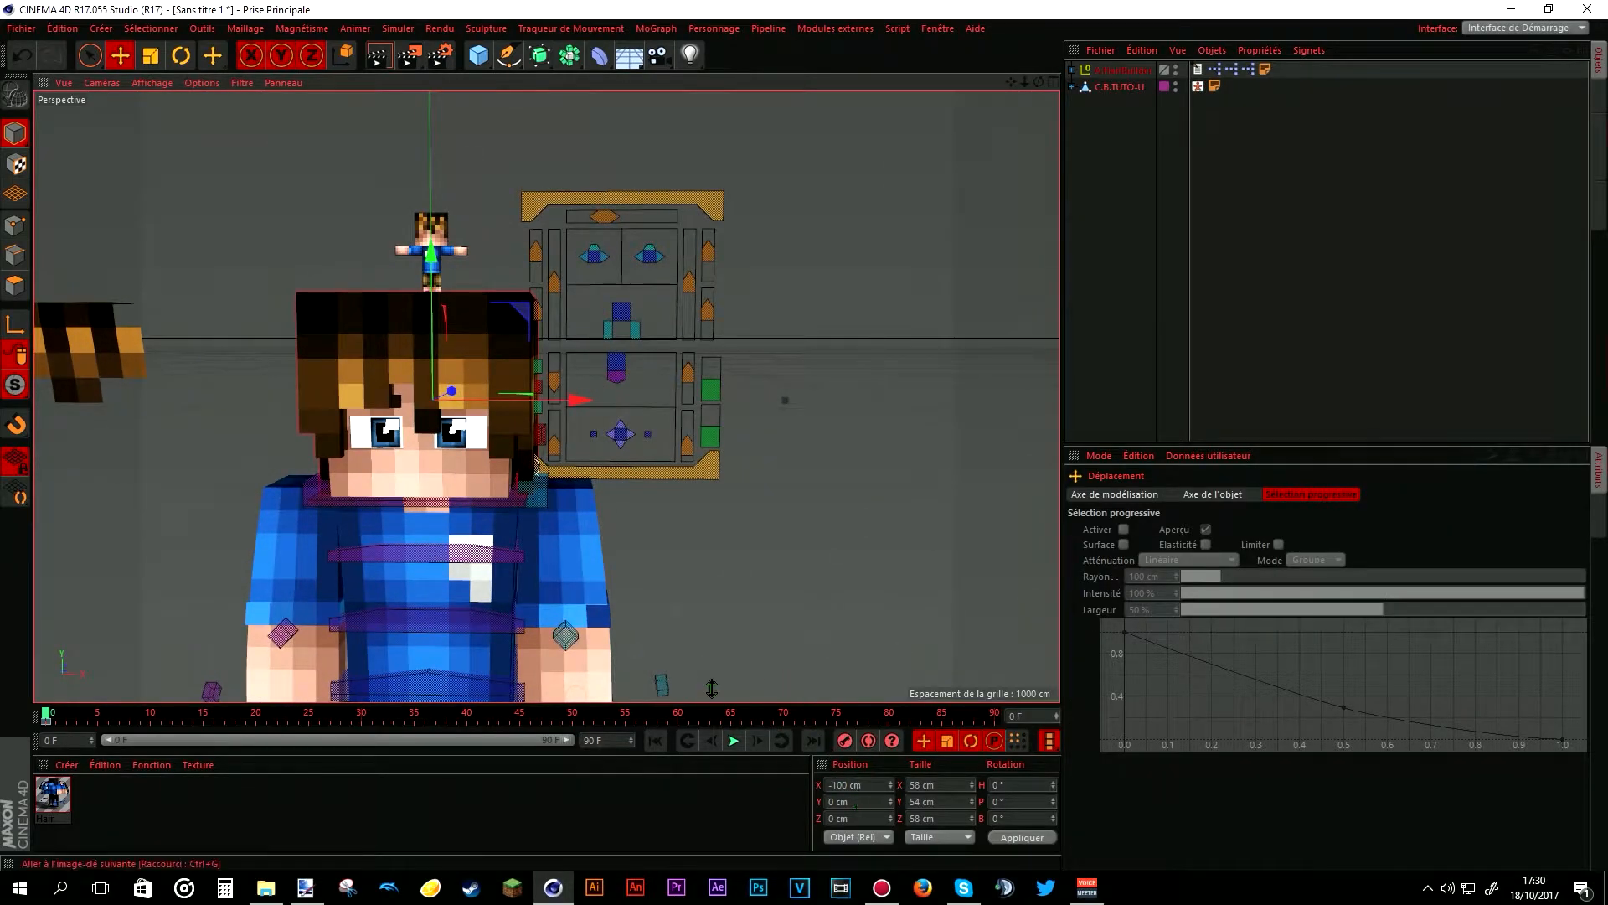
left_click_drag(1038, 81, 1032, 132)
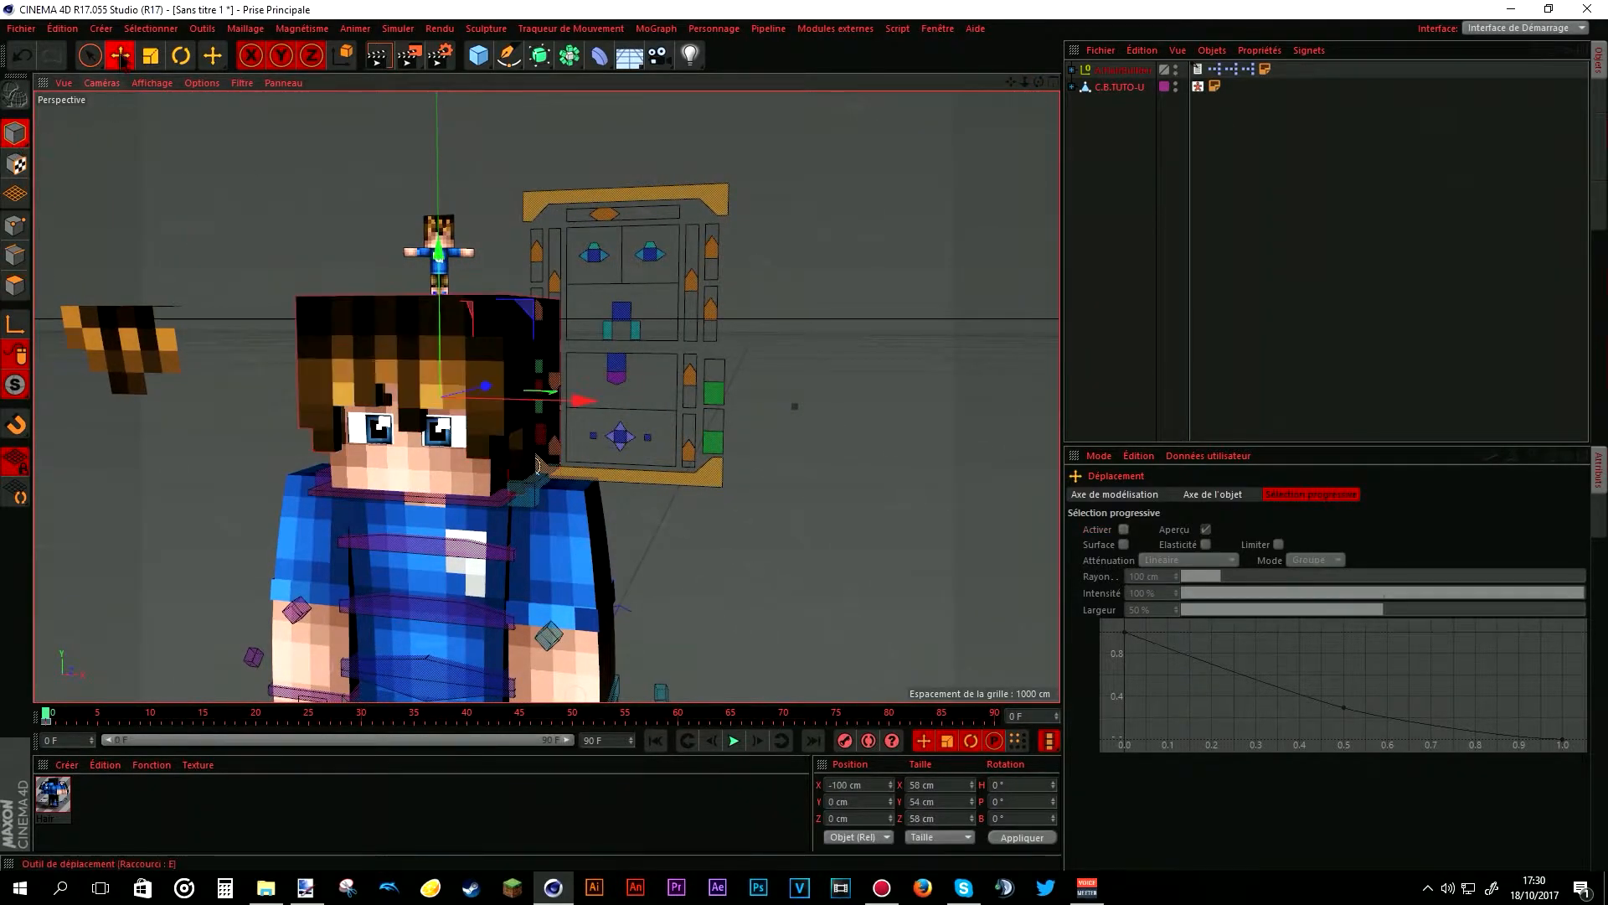
left_click(151, 56)
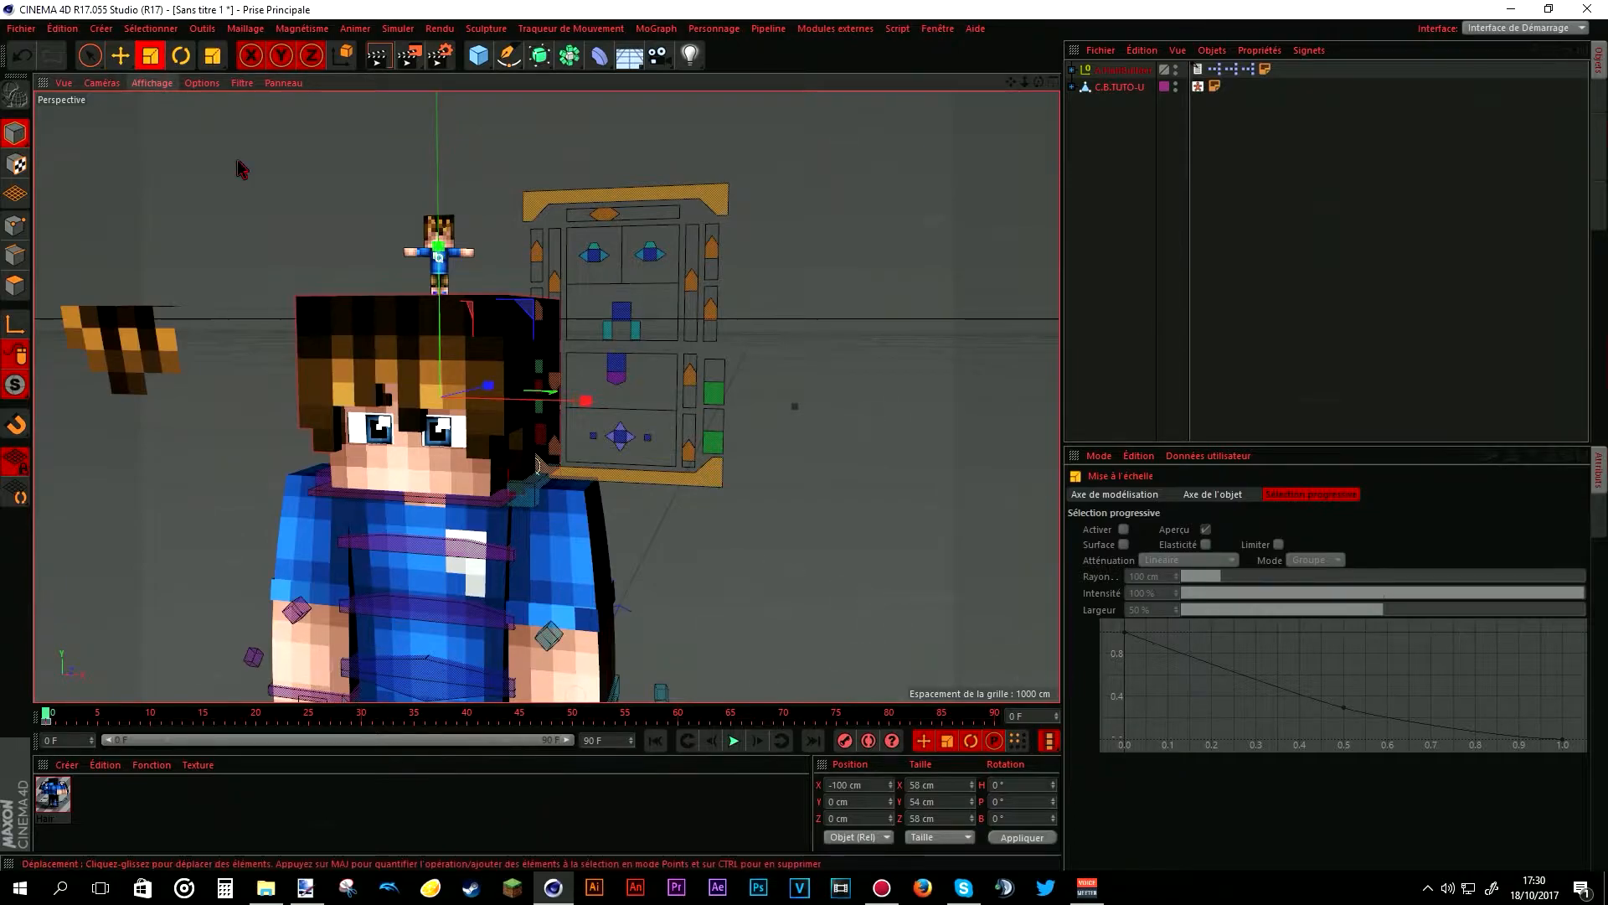
left_click_drag(537, 463, 532, 465)
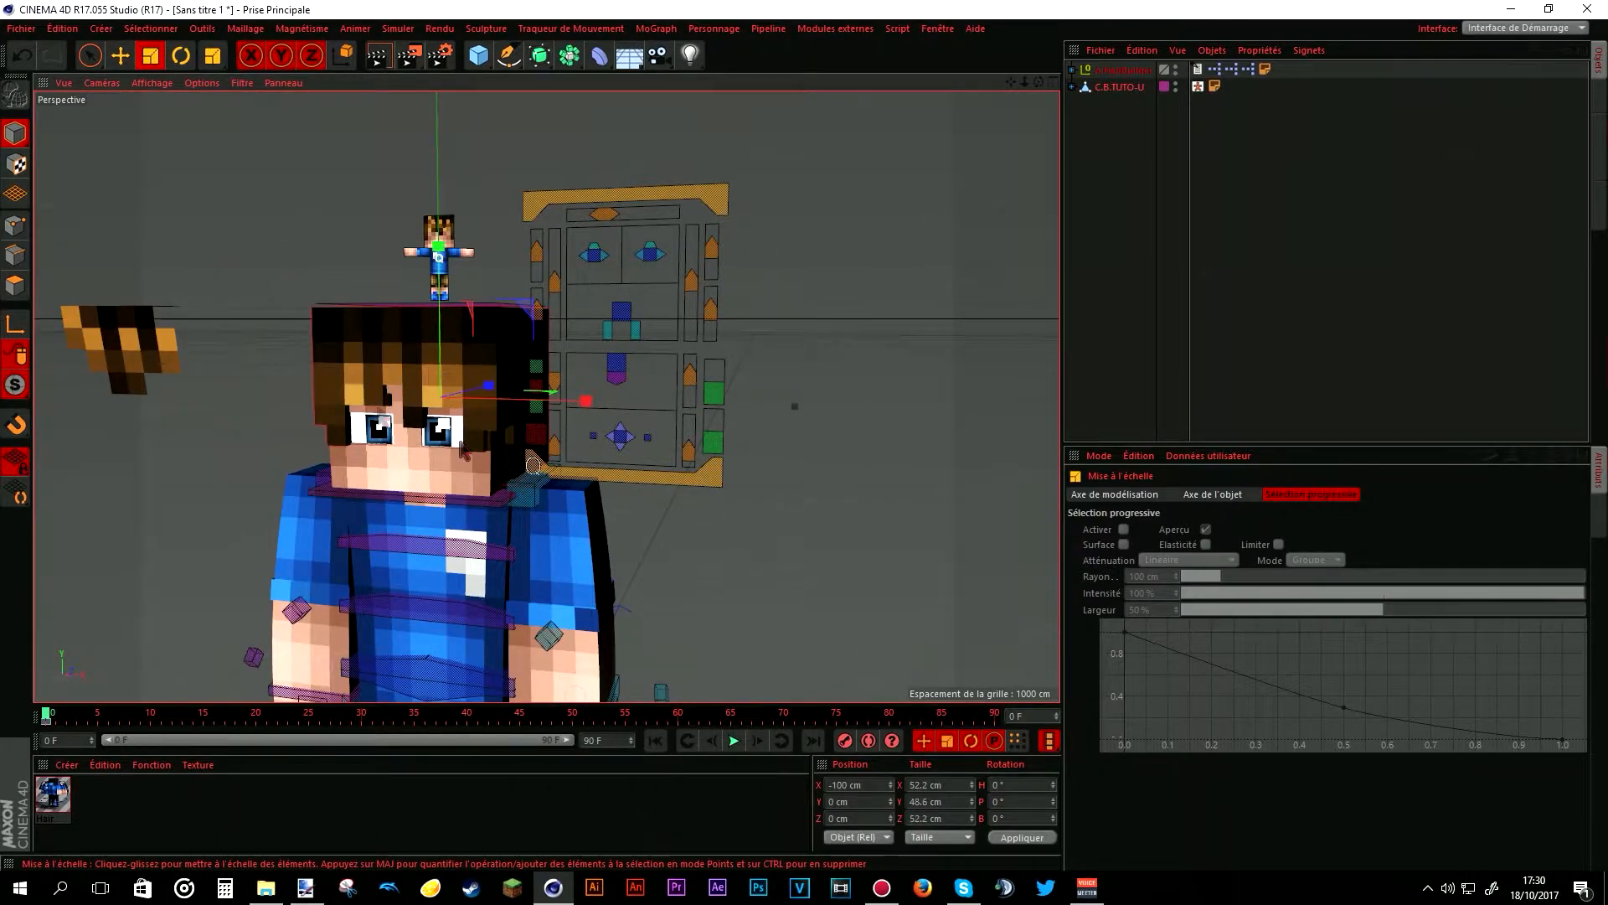
- Try lowering the hair on the head by about 2.1 cm on Y
scroll(413, 397, "up", 5)
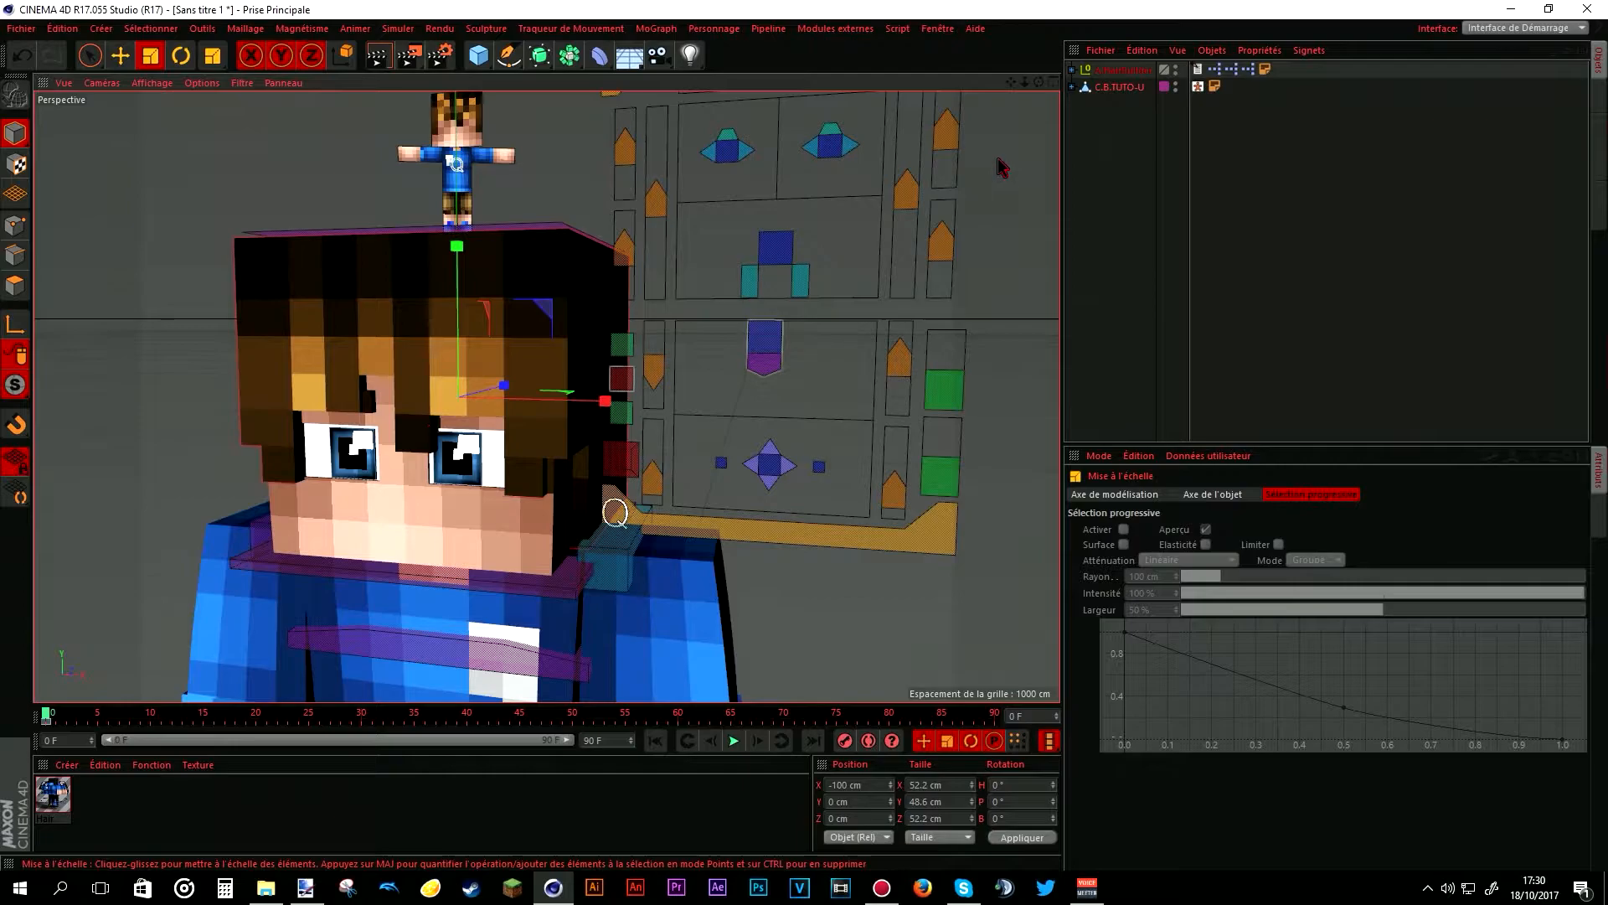
left_click_drag(1039, 82, 943, 88)
key("e")
left_click_drag(516, 248, 517, 259)
left_click_drag(1039, 82, 938, 107)
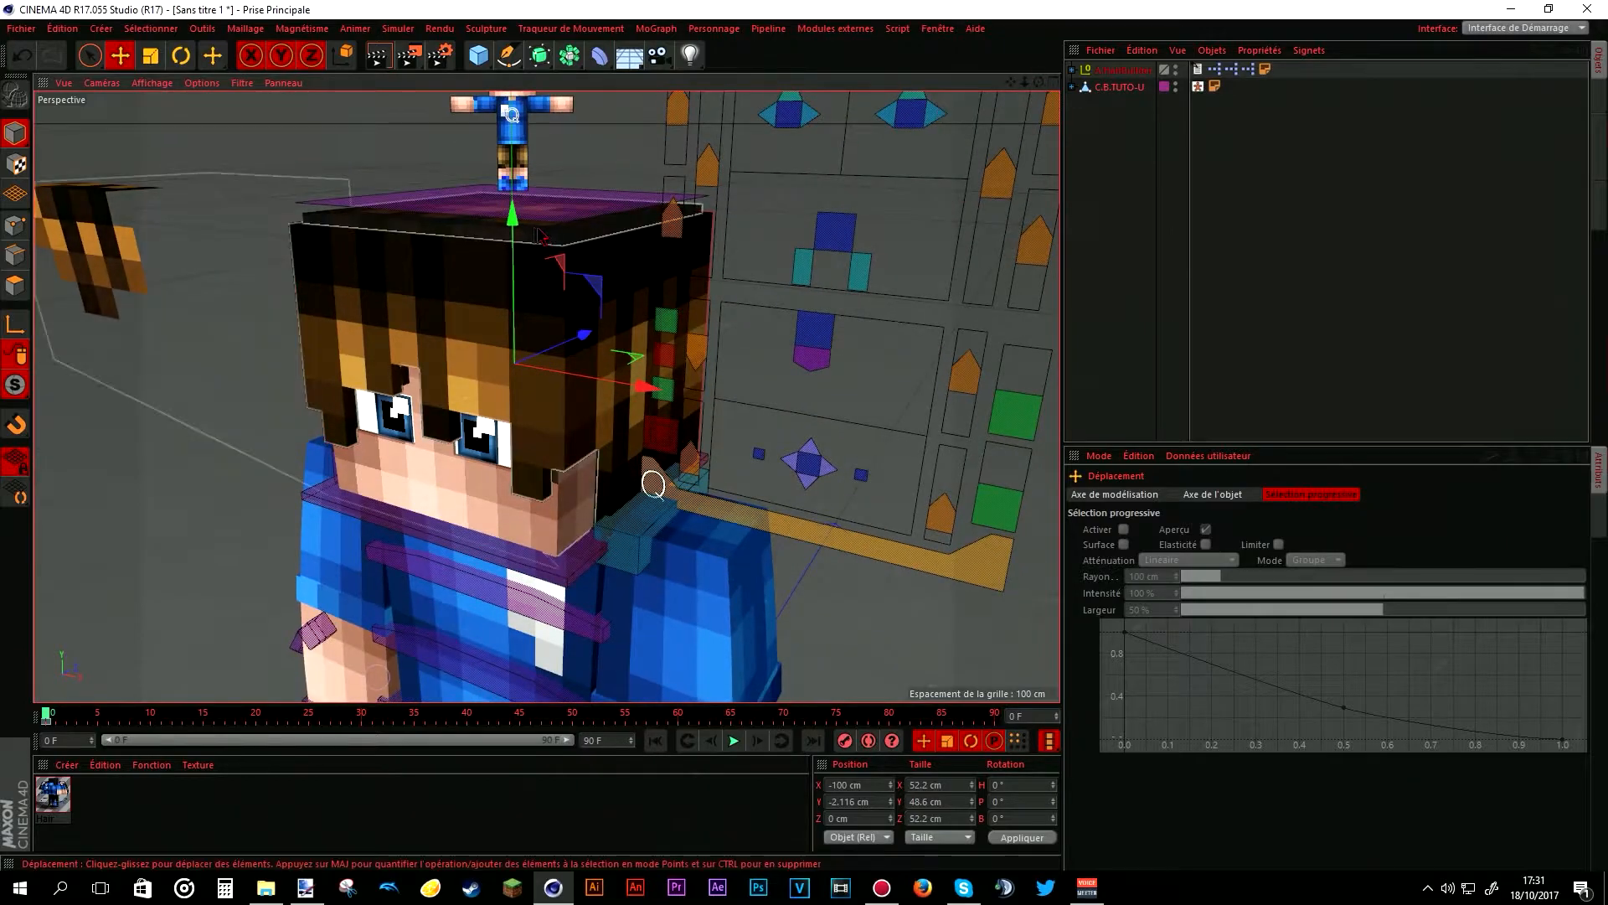
left_click_drag(517, 223, 518, 203)
- Scale the hair up uniformly to about 53.8 cm wide and raise it to about 0.58 cm on Y
key("t")
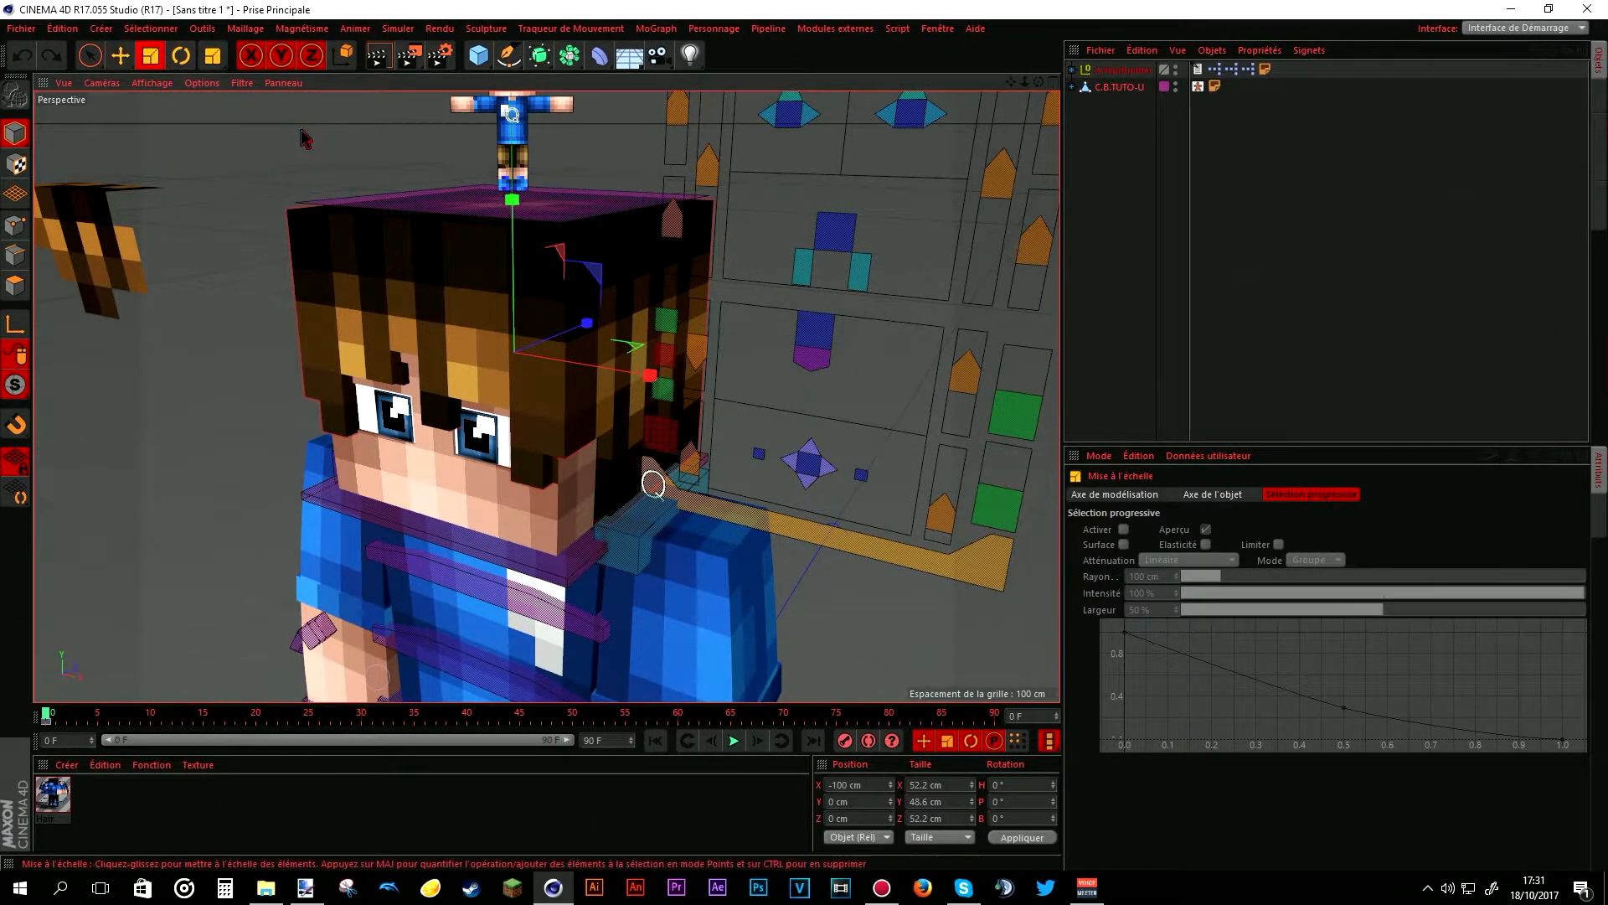
left_click_drag(306, 138, 310, 122)
key("e")
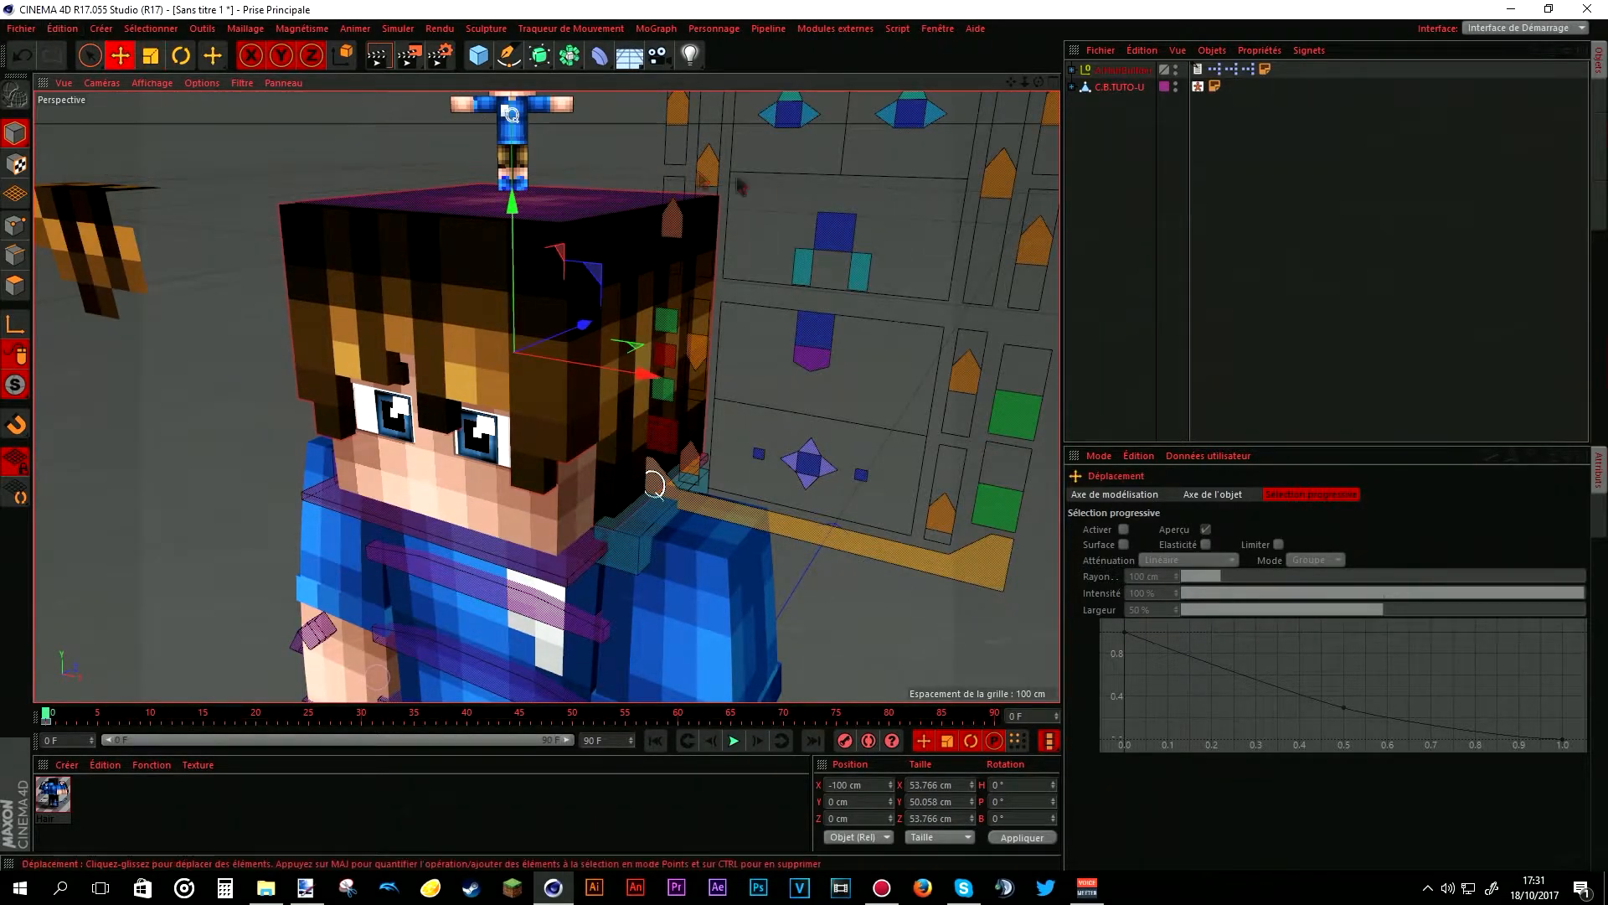
left_click_drag(518, 212, 520, 206)
left_click_drag(1039, 82, 1010, 34)
scroll(621, 407, "down", 3)
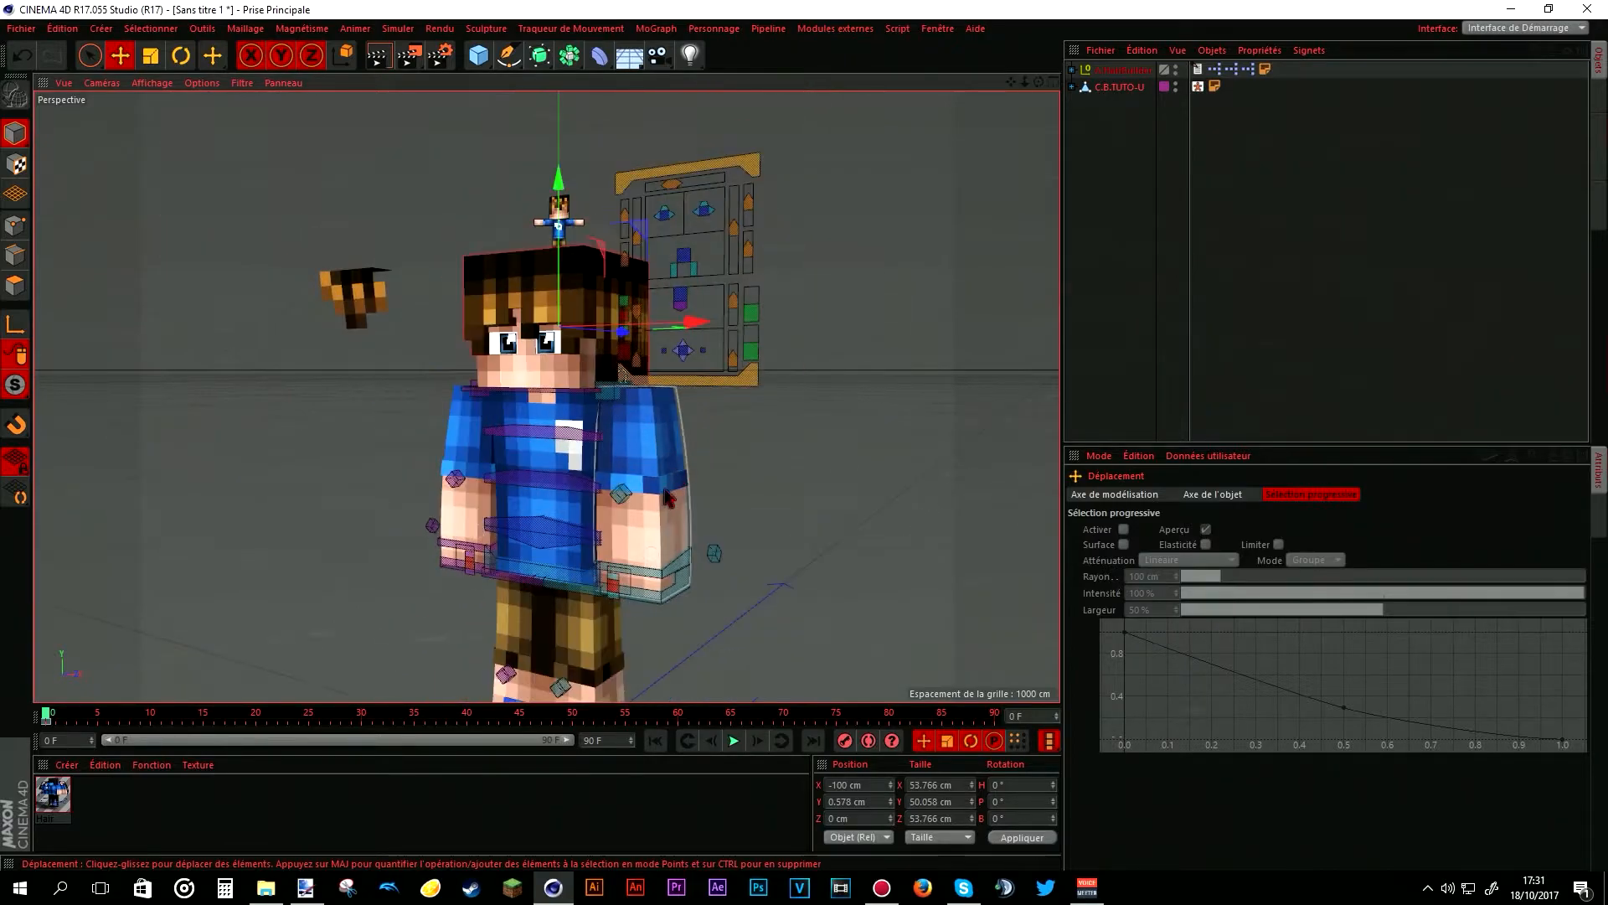
- Delete the invisible polygons of the separate head layer O.X5.Head.2.HQ, keeping only its textured hair polygons
scroll(660, 493, "up", 1)
left_click_drag(1040, 83, 1051, 108)
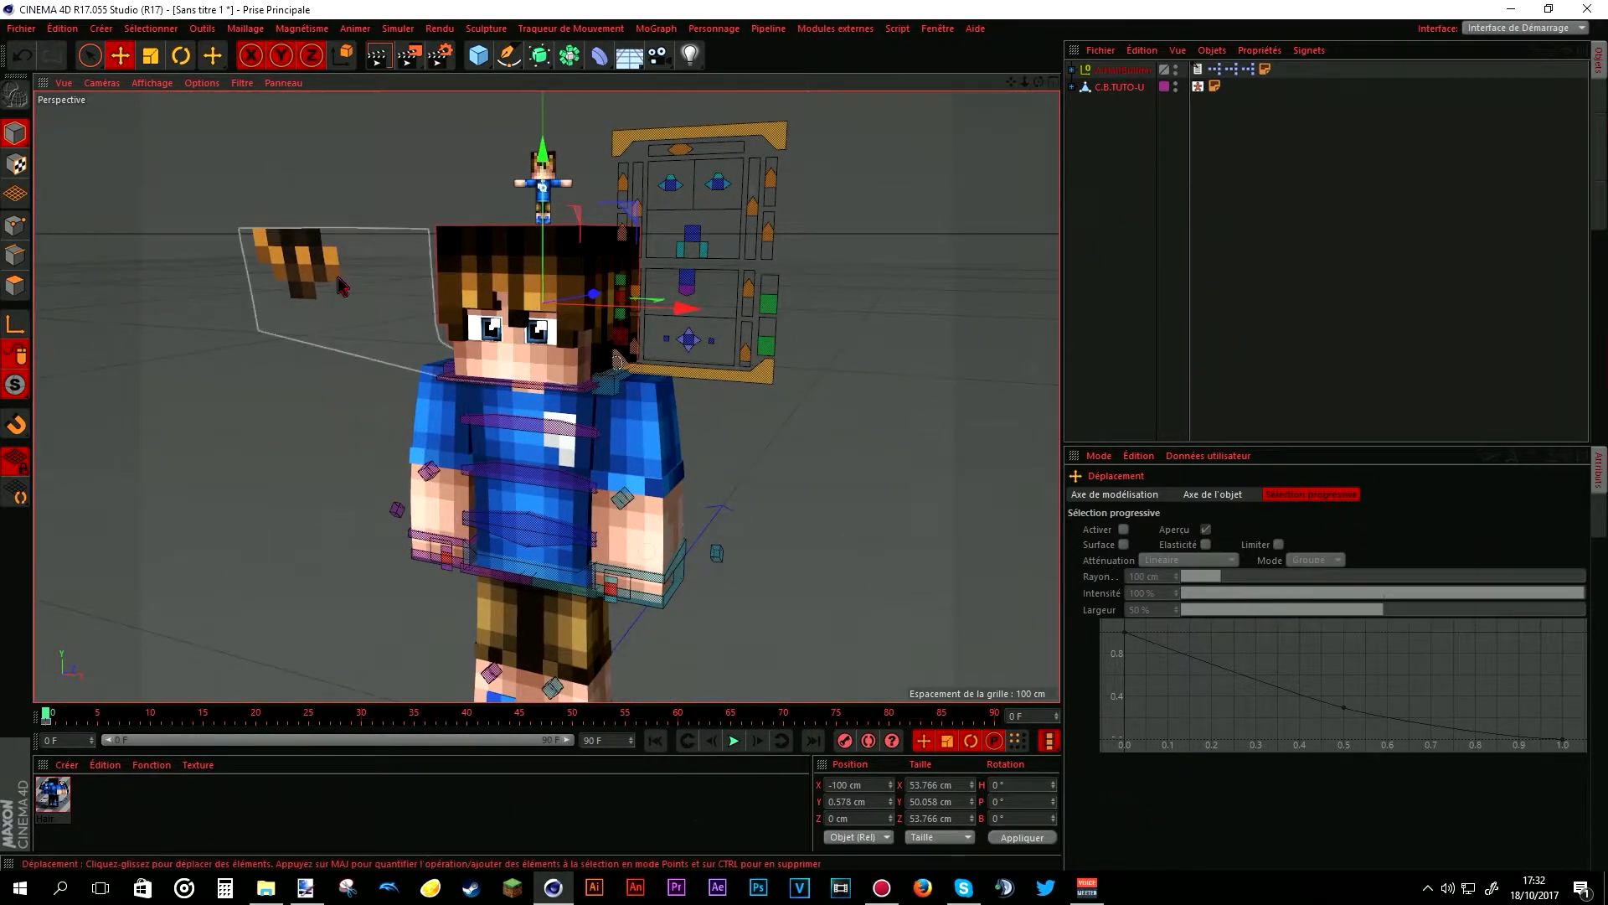
scroll(397, 229, "up", 4)
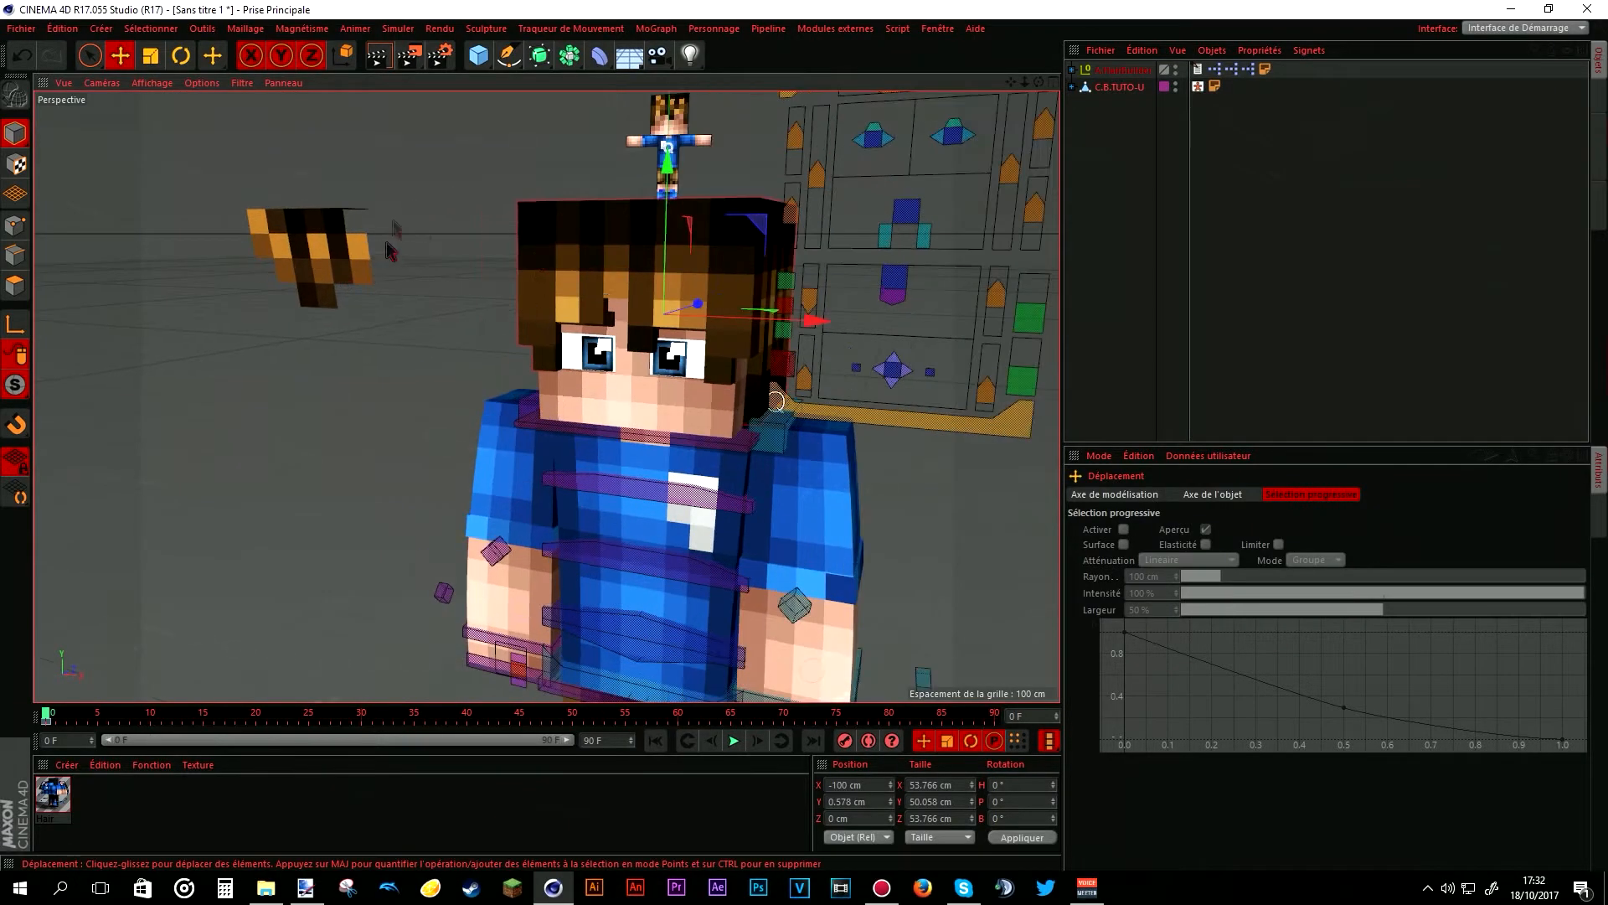
left_click_drag(1011, 83, 1124, 130)
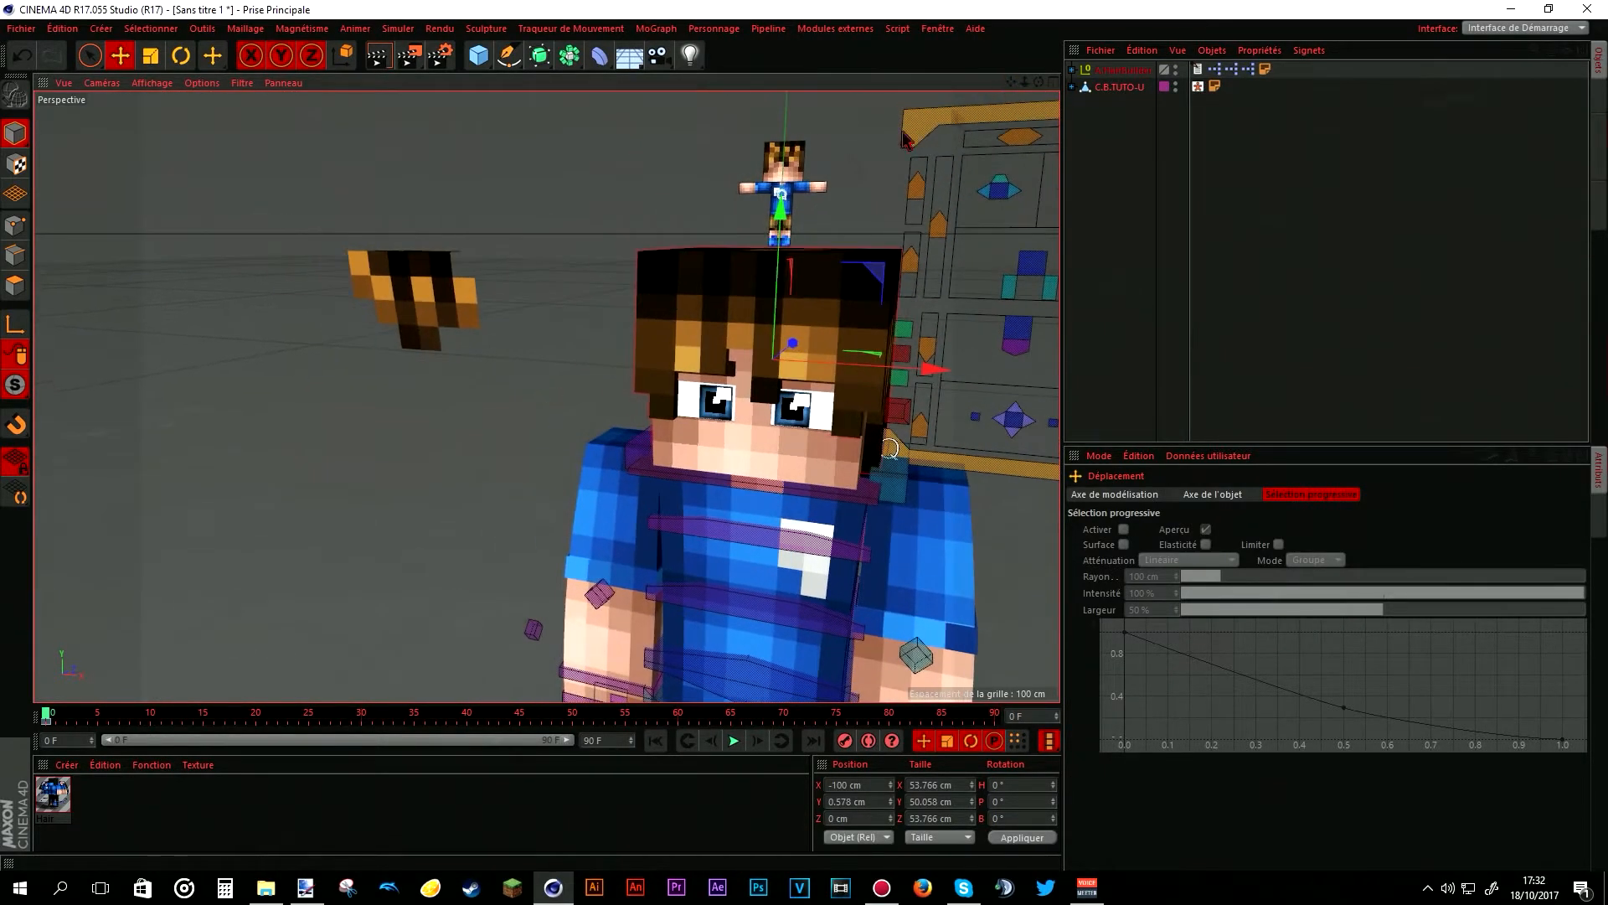
left_click(402, 253)
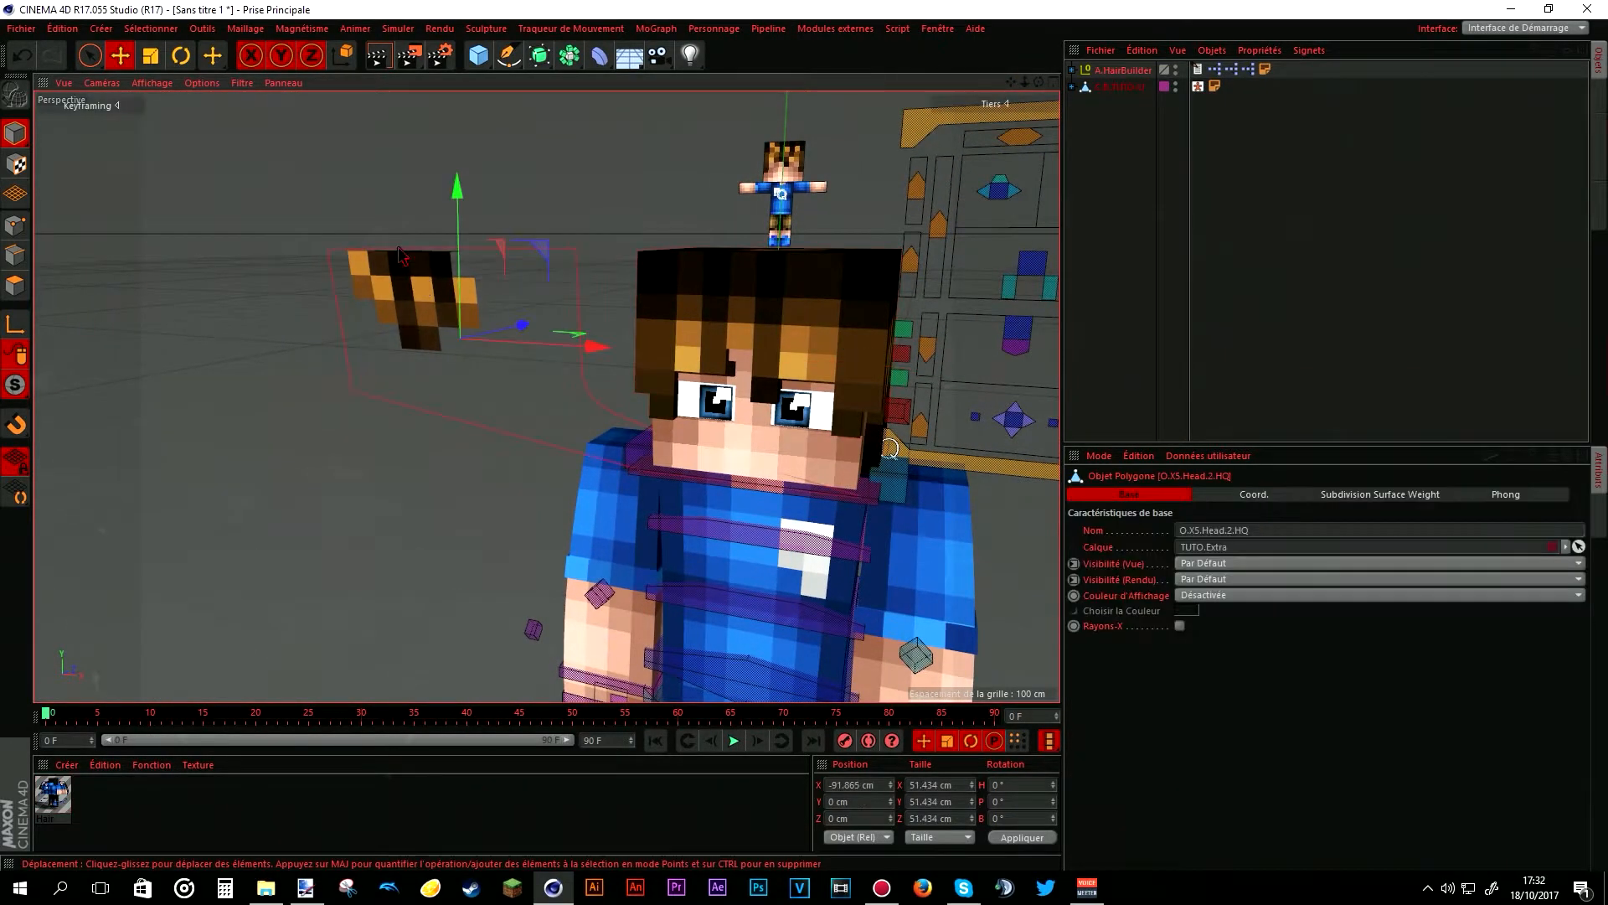
left_click(15, 286)
scroll(353, 232, "up", 2)
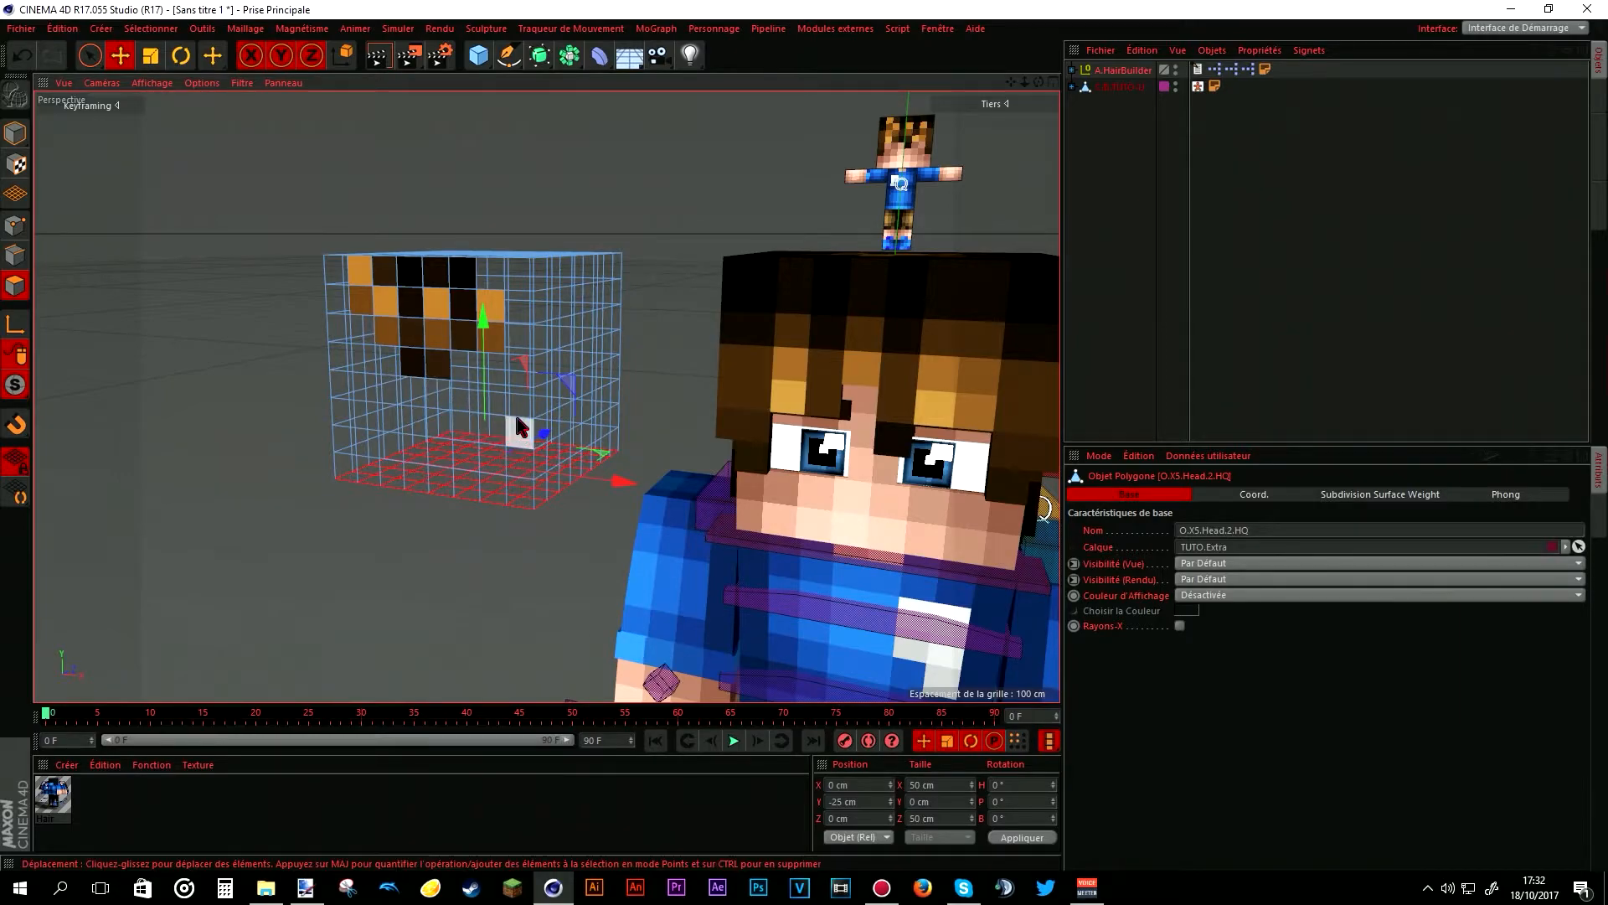
left_click_drag(1043, 83, 1026, 134)
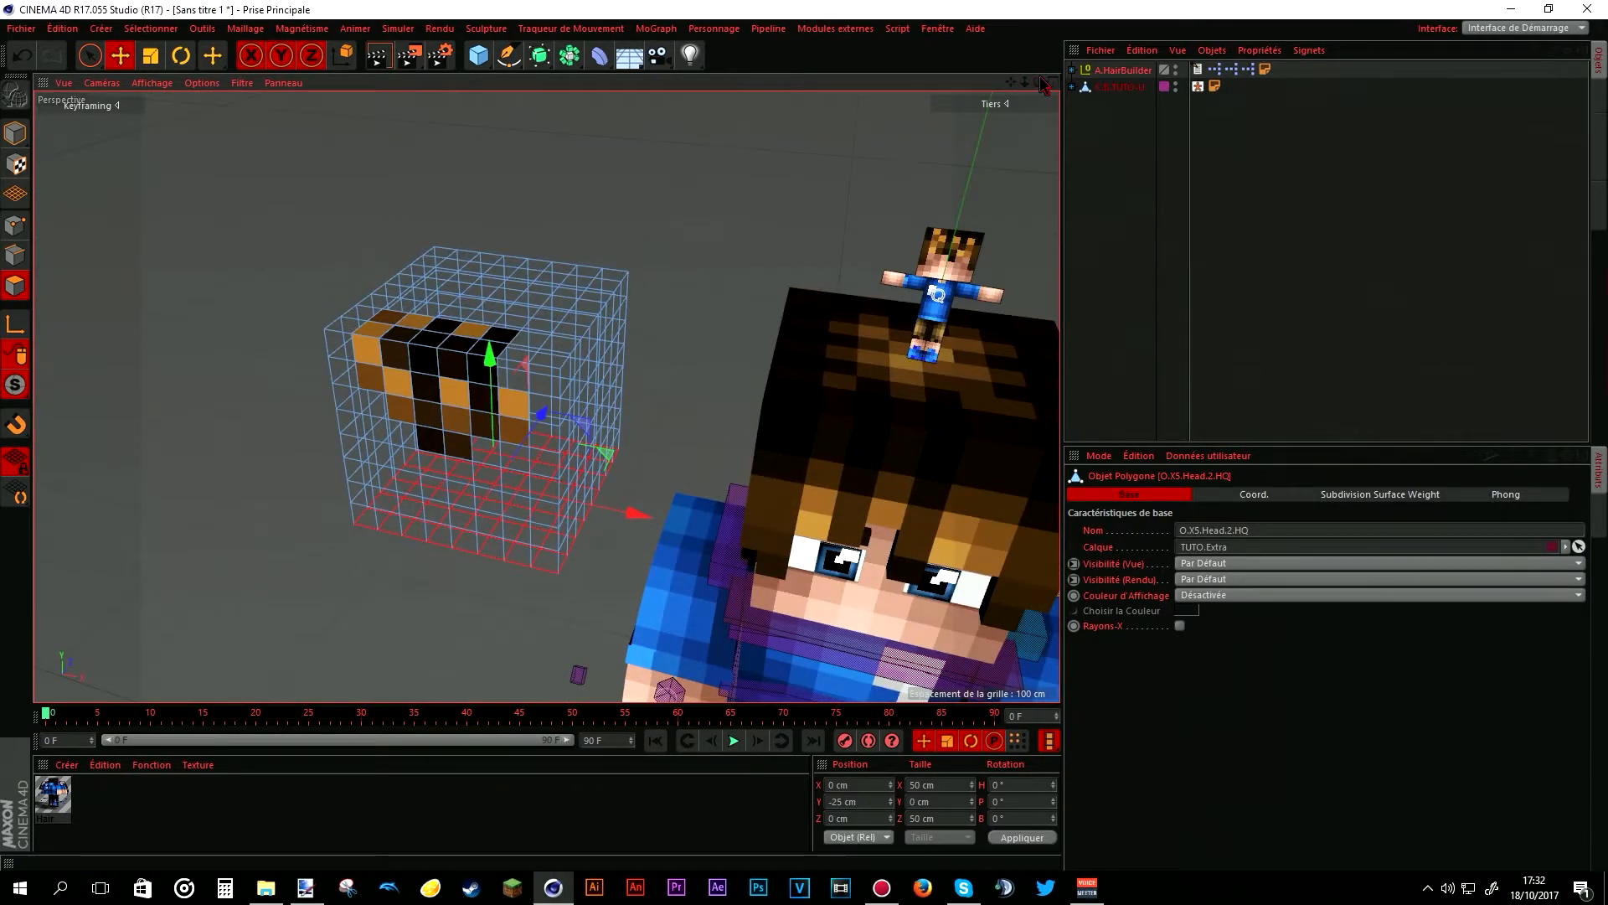
key("ctrl+a")
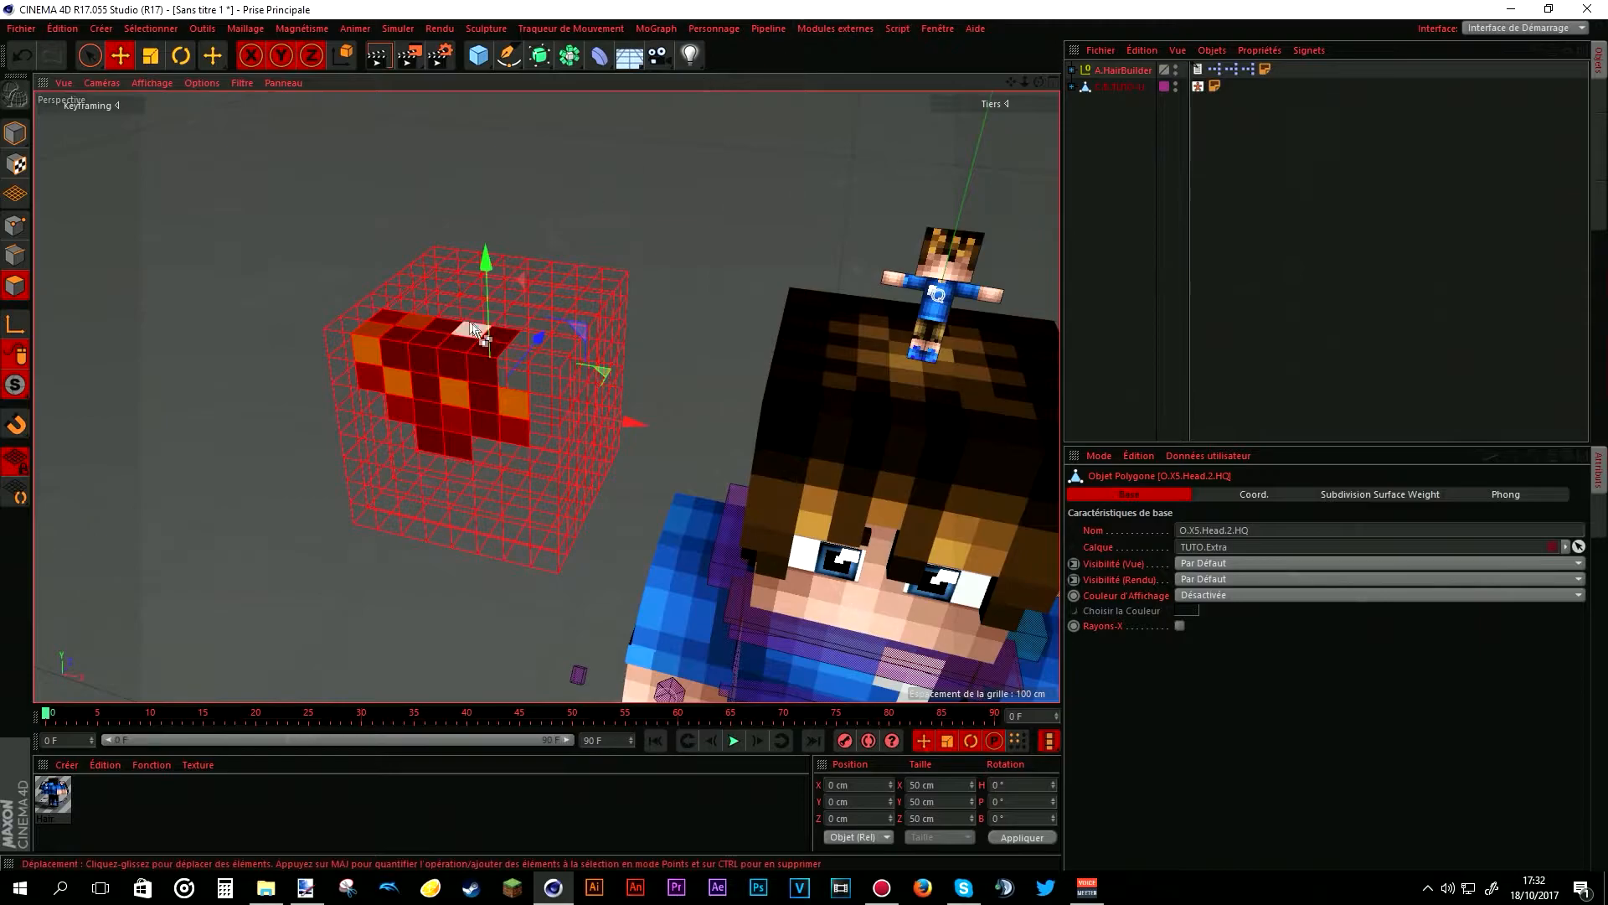
left_click(90, 55)
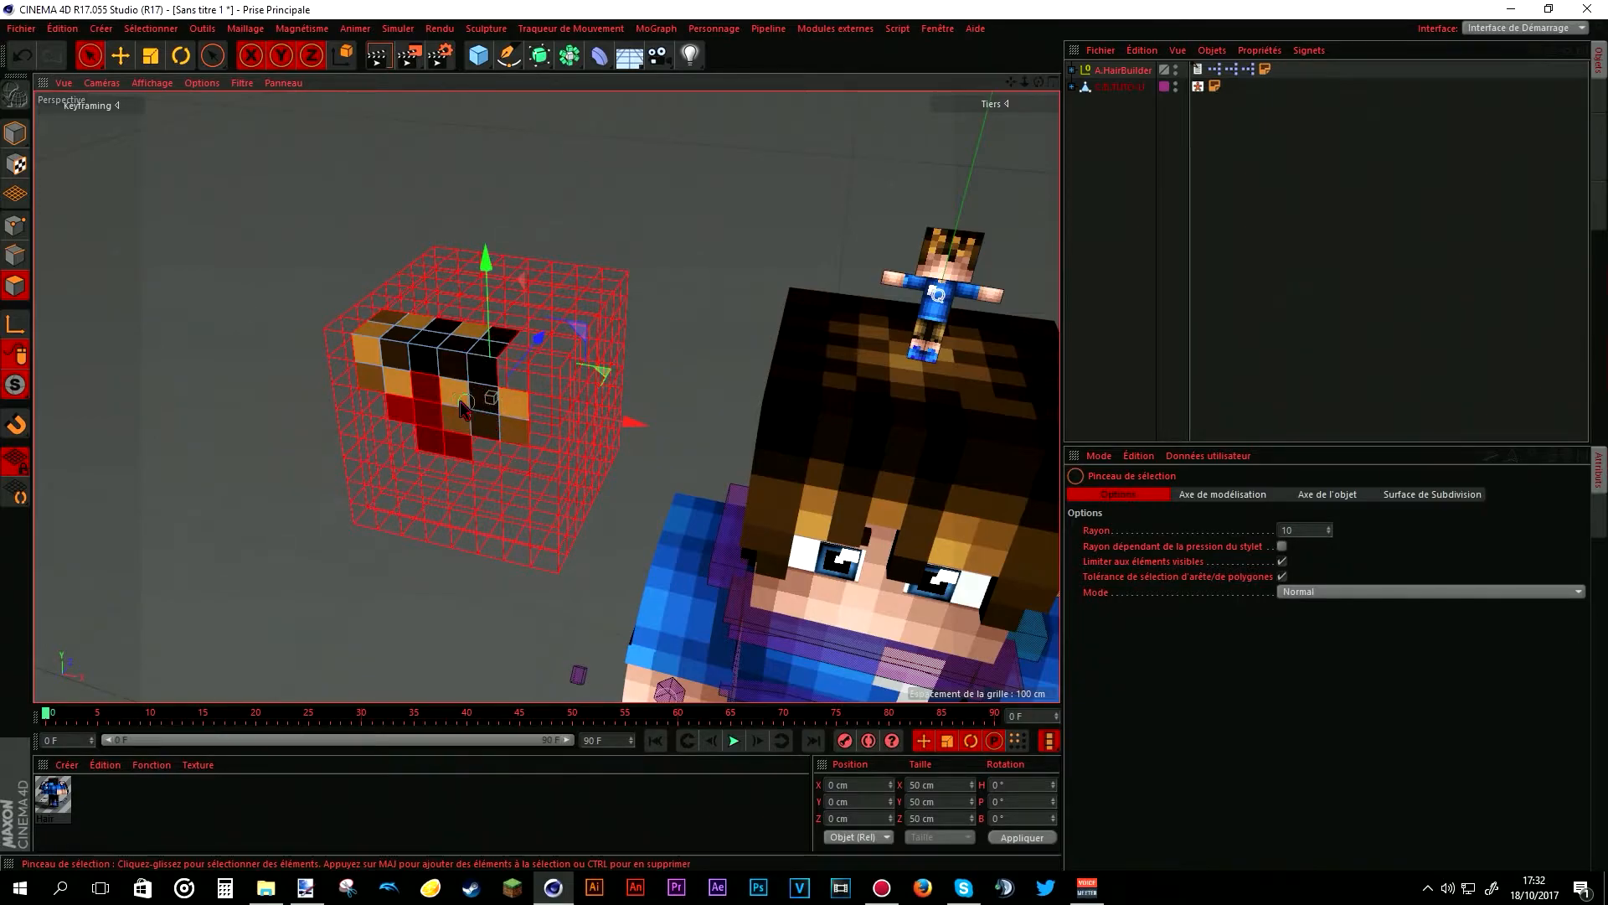
left_click_drag(421, 401, 412, 408)
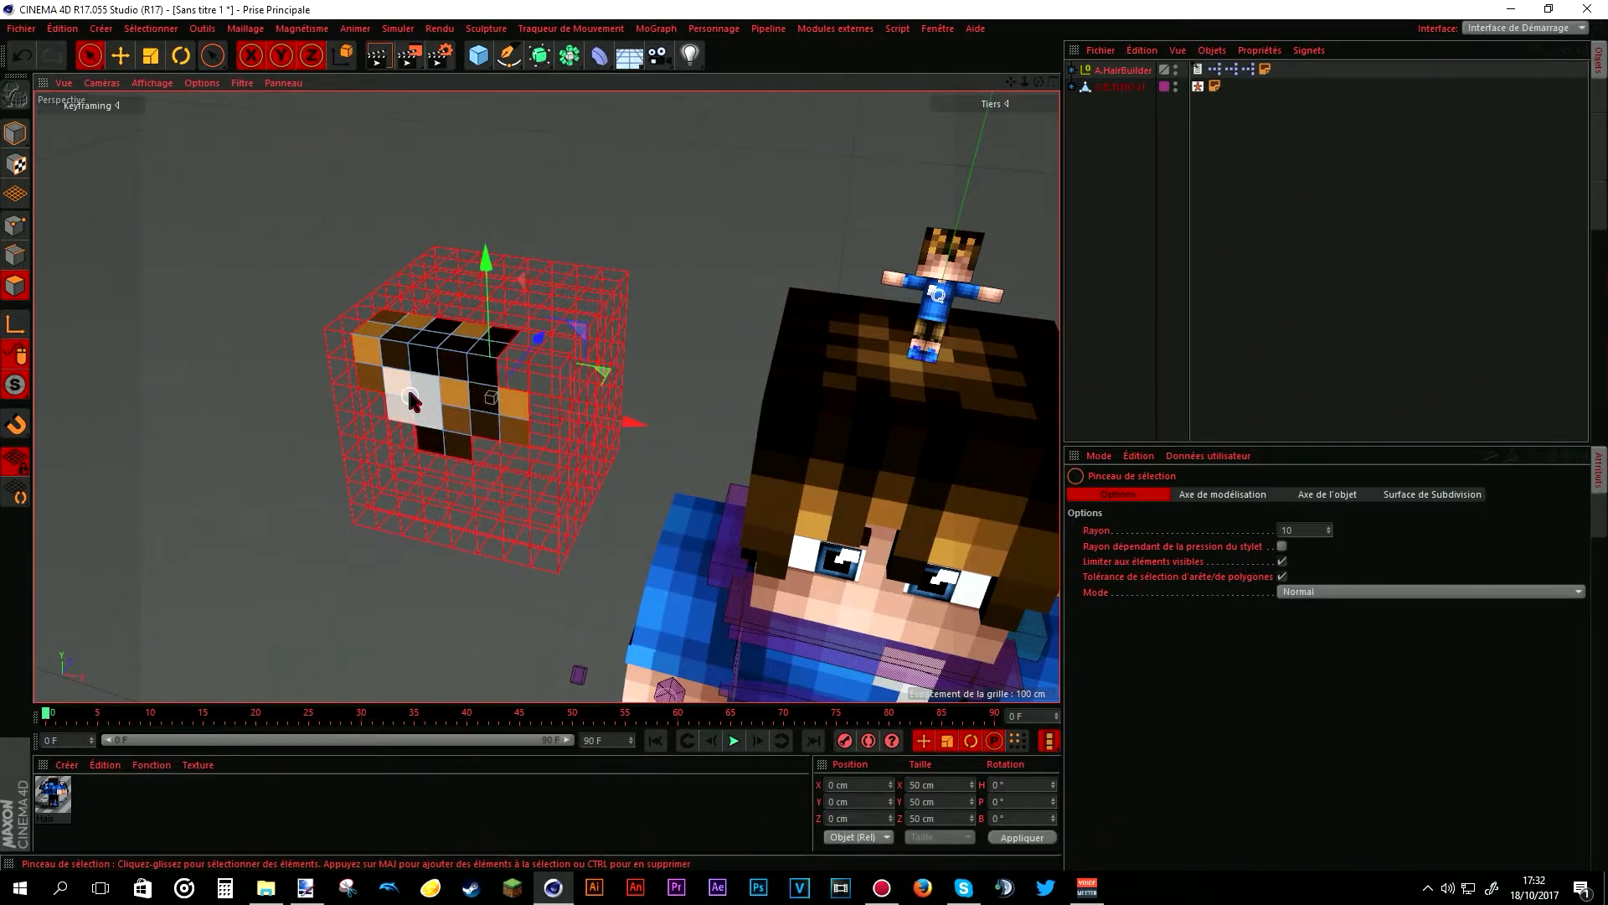
key("Delete")
left_click(15, 133)
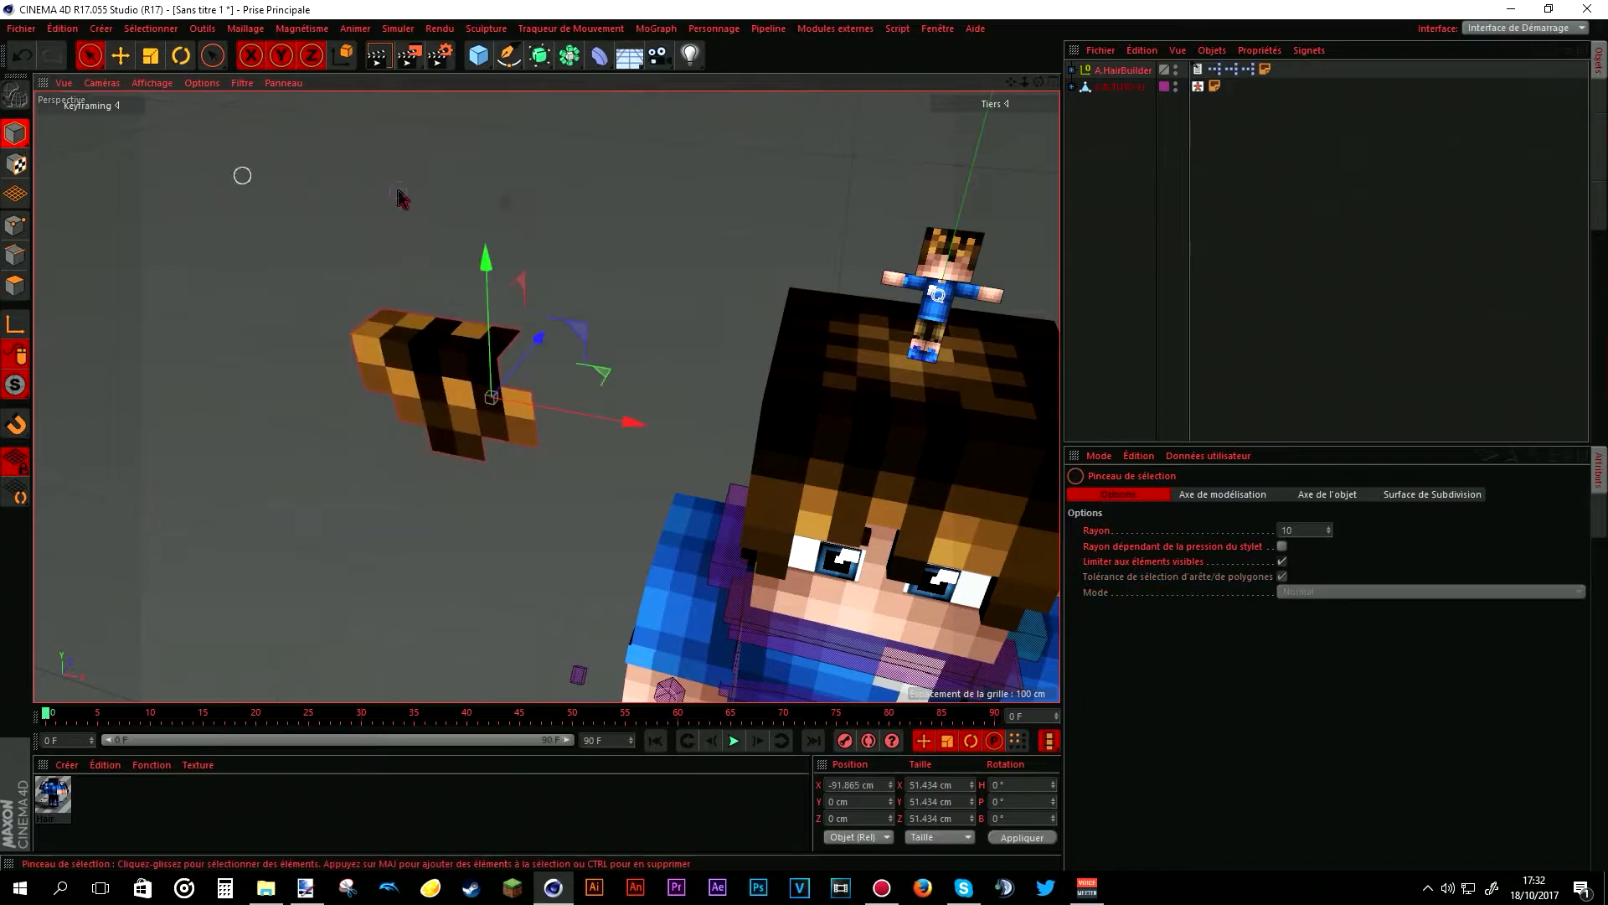
- Extrude all the remaining polygons of the O.X5.Head.2.HQ hair piece outward by 3 cm
left_click_drag(1038, 82, 1039, 49)
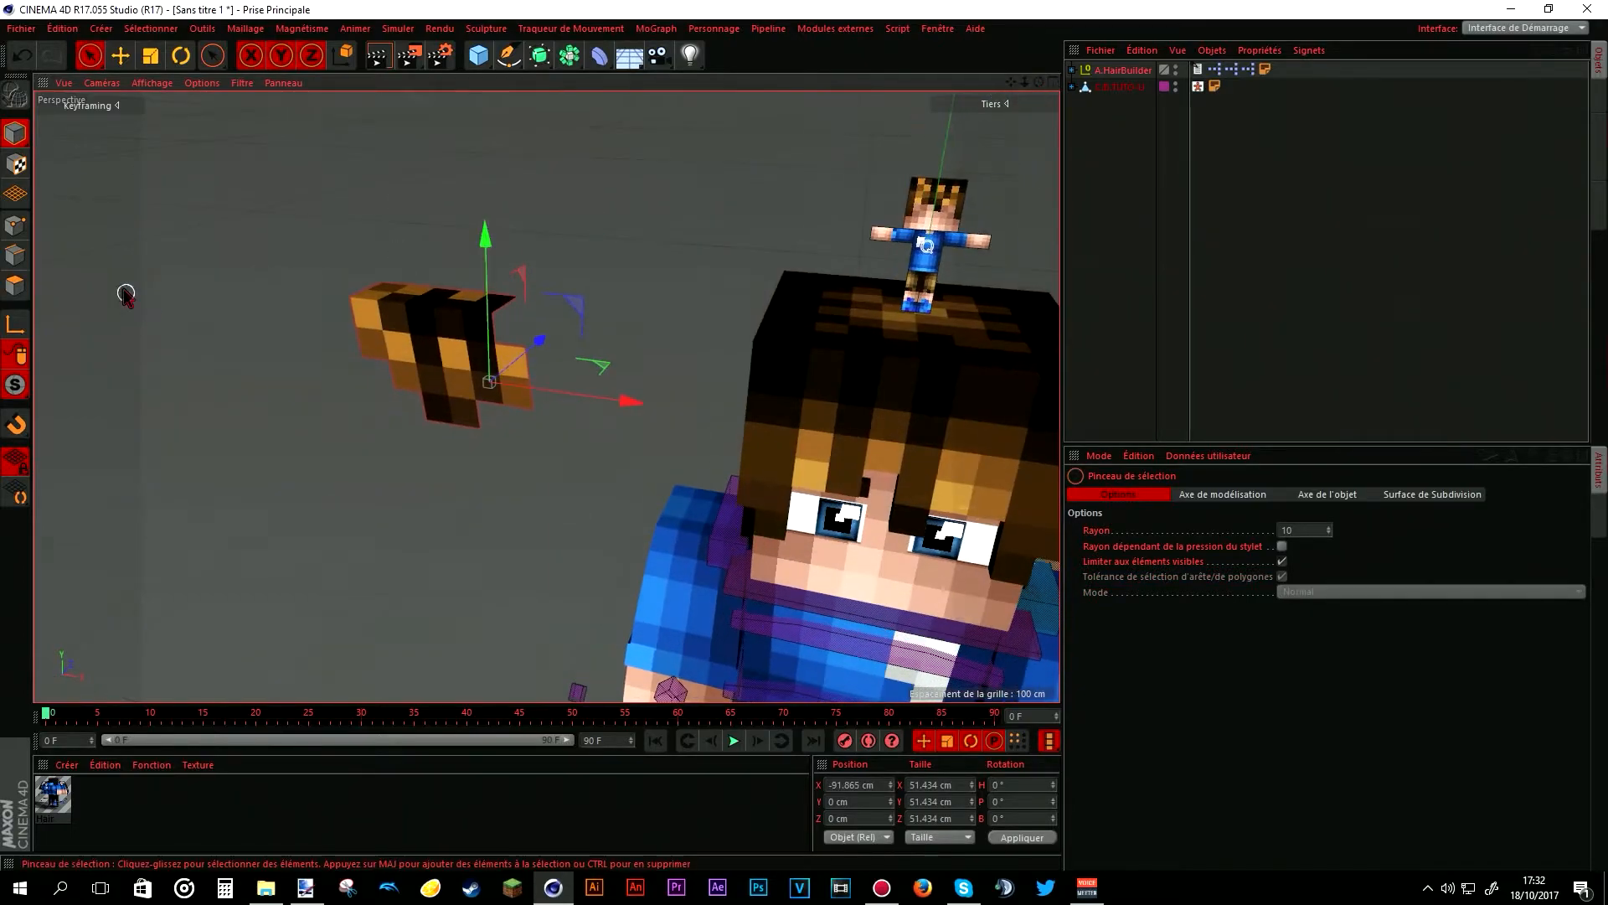
left_click(15, 286)
scroll(424, 315, "up", 2)
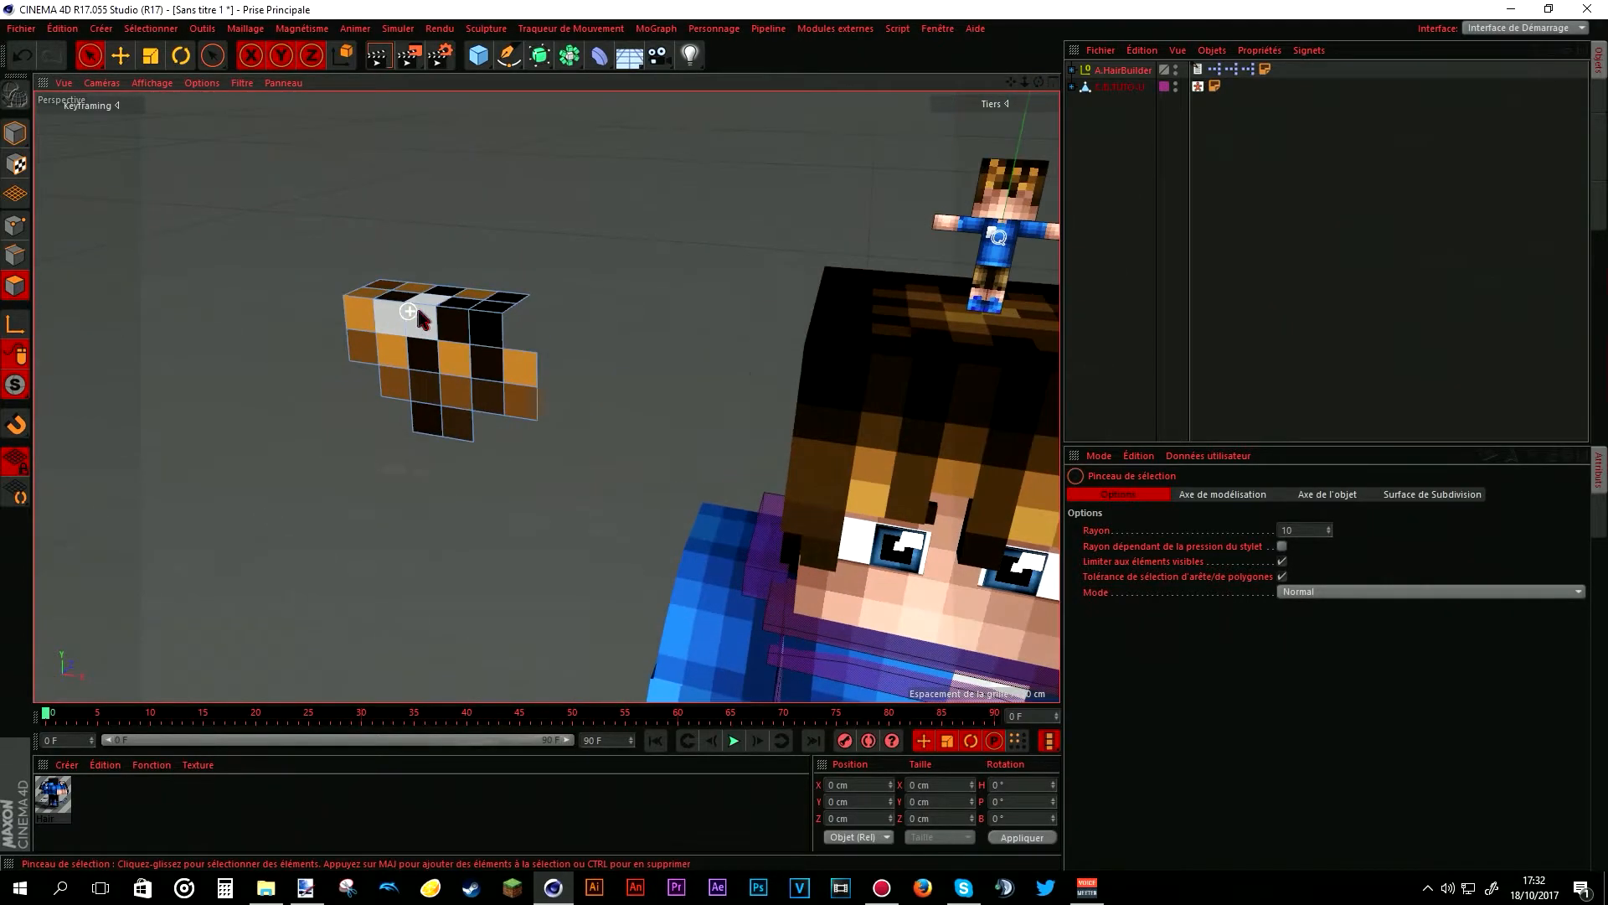
key("ctrl+a")
right_click(470, 320)
left_click(511, 456)
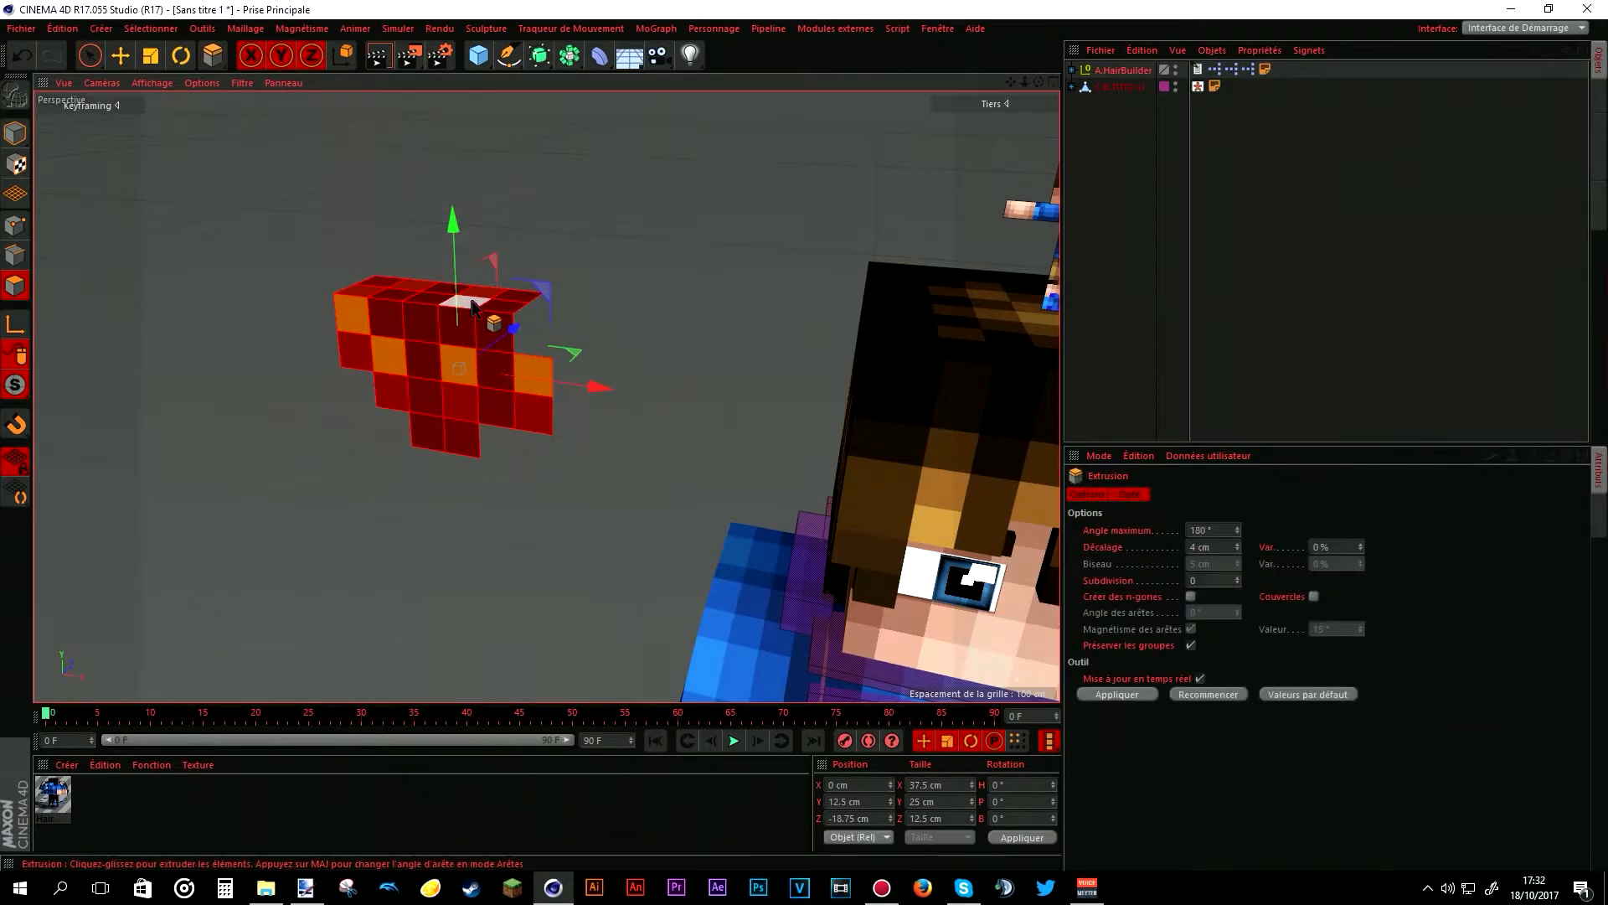
double_click(1197, 549)
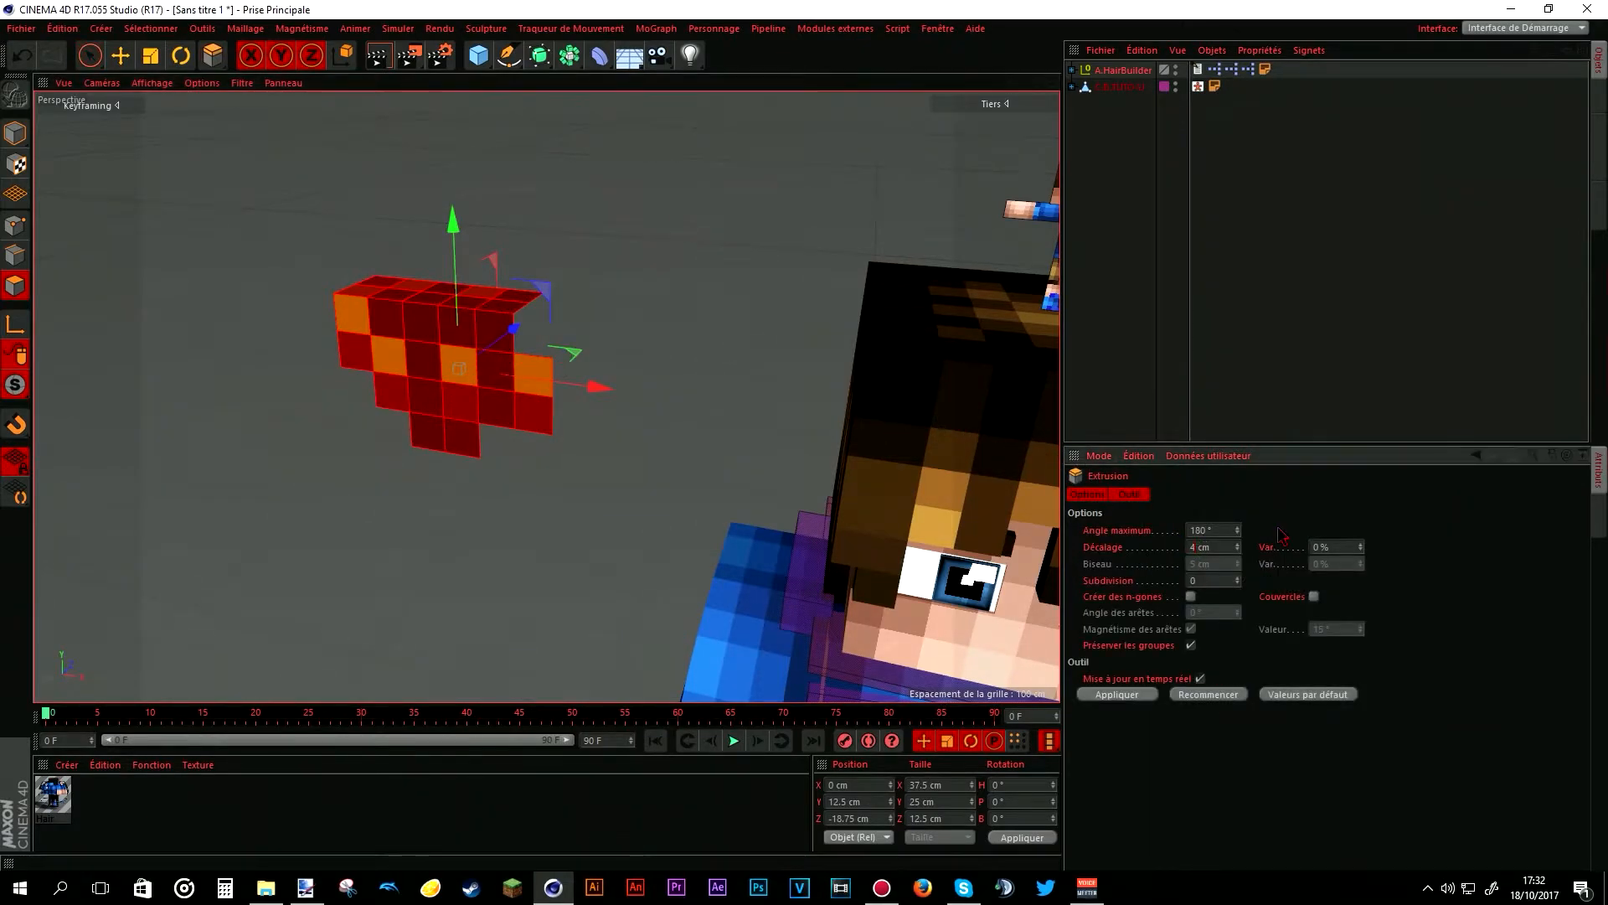
key("Return")
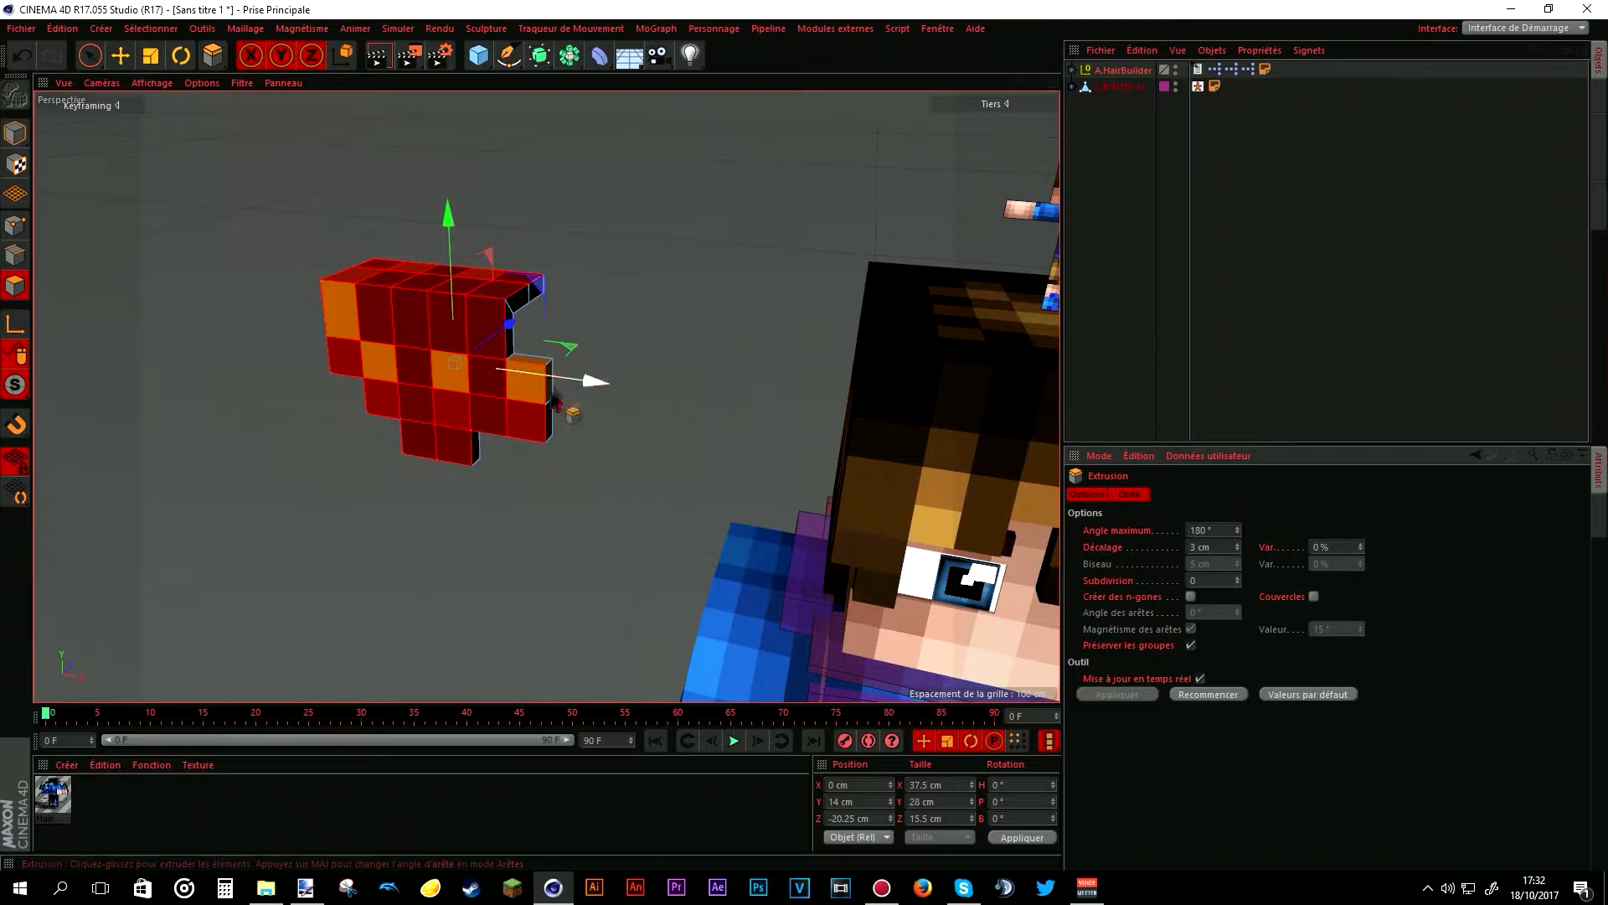
- Extrude the hair piece's three inner columns of top and front polygons, plus two polygons in the third front row, outward by 2 cm
scroll(367, 241, "up", 3)
left_click(89, 56)
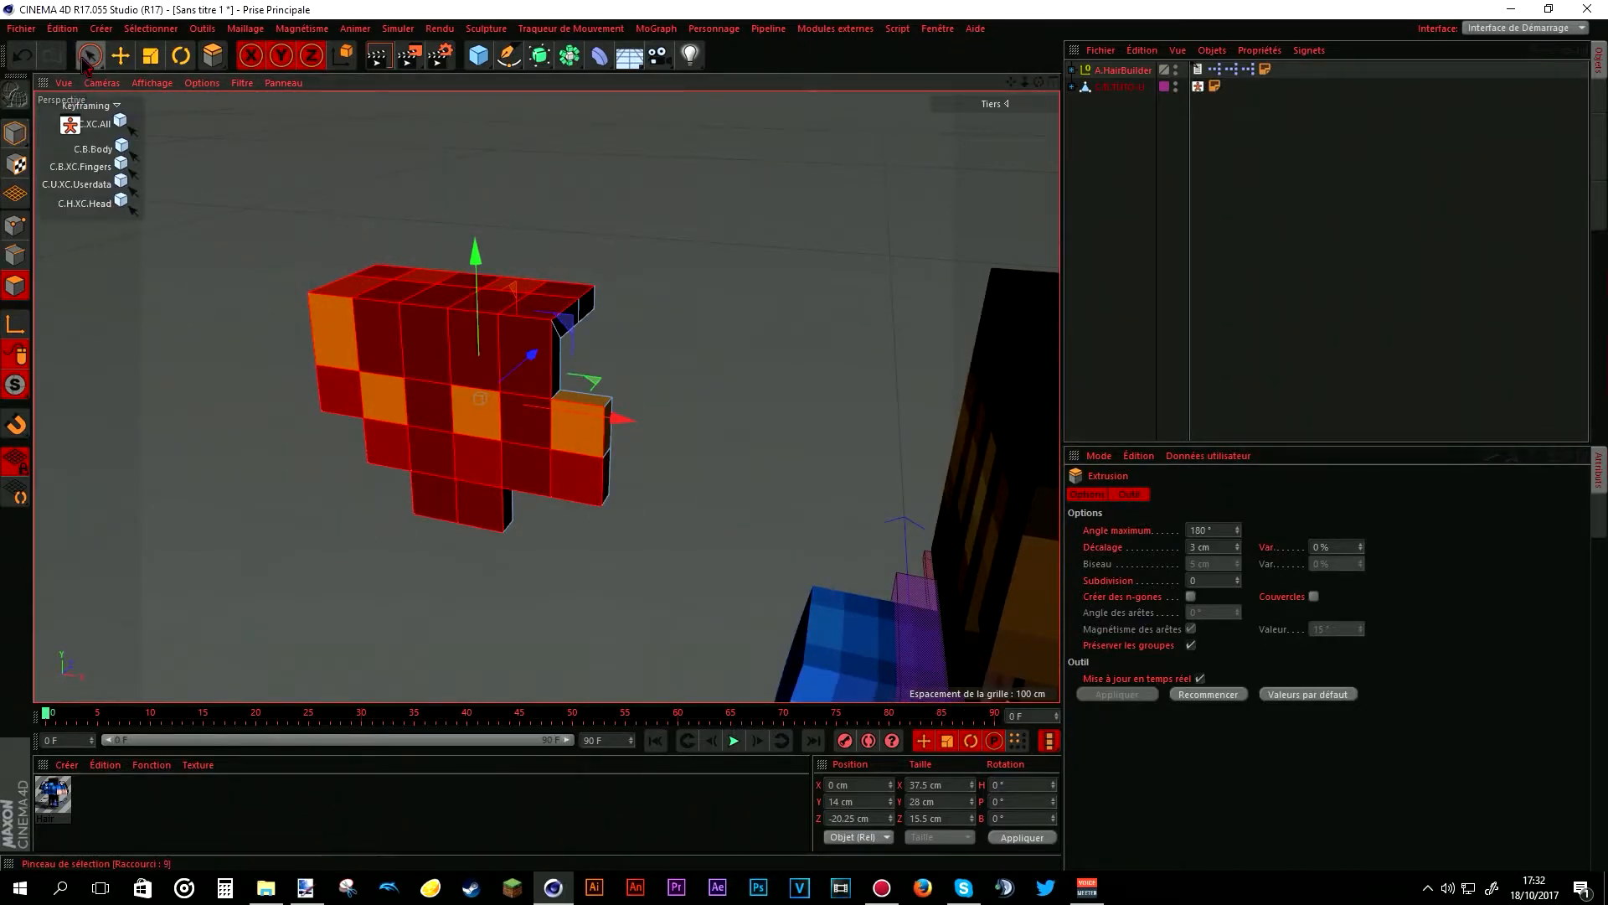
left_click(429, 204)
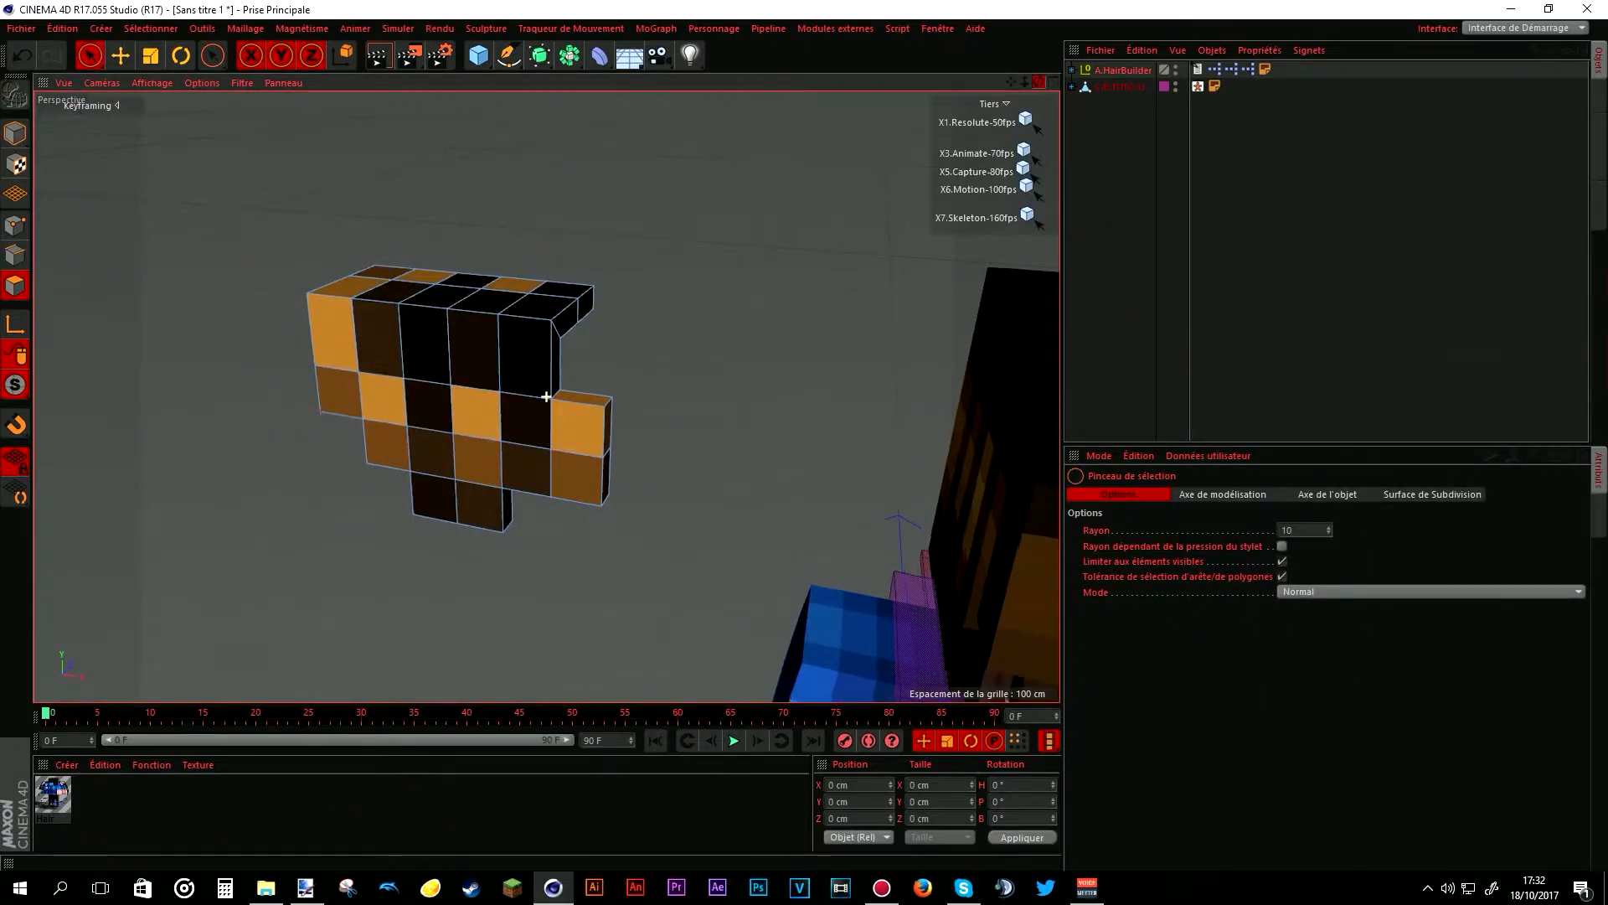
scroll(546, 396, "up", 2)
mouse_move(547, 396)
left_mouse_down("alt")
mouse_move(422, 230)
mouse_move(386, 308)
left_mouse_up("alt")
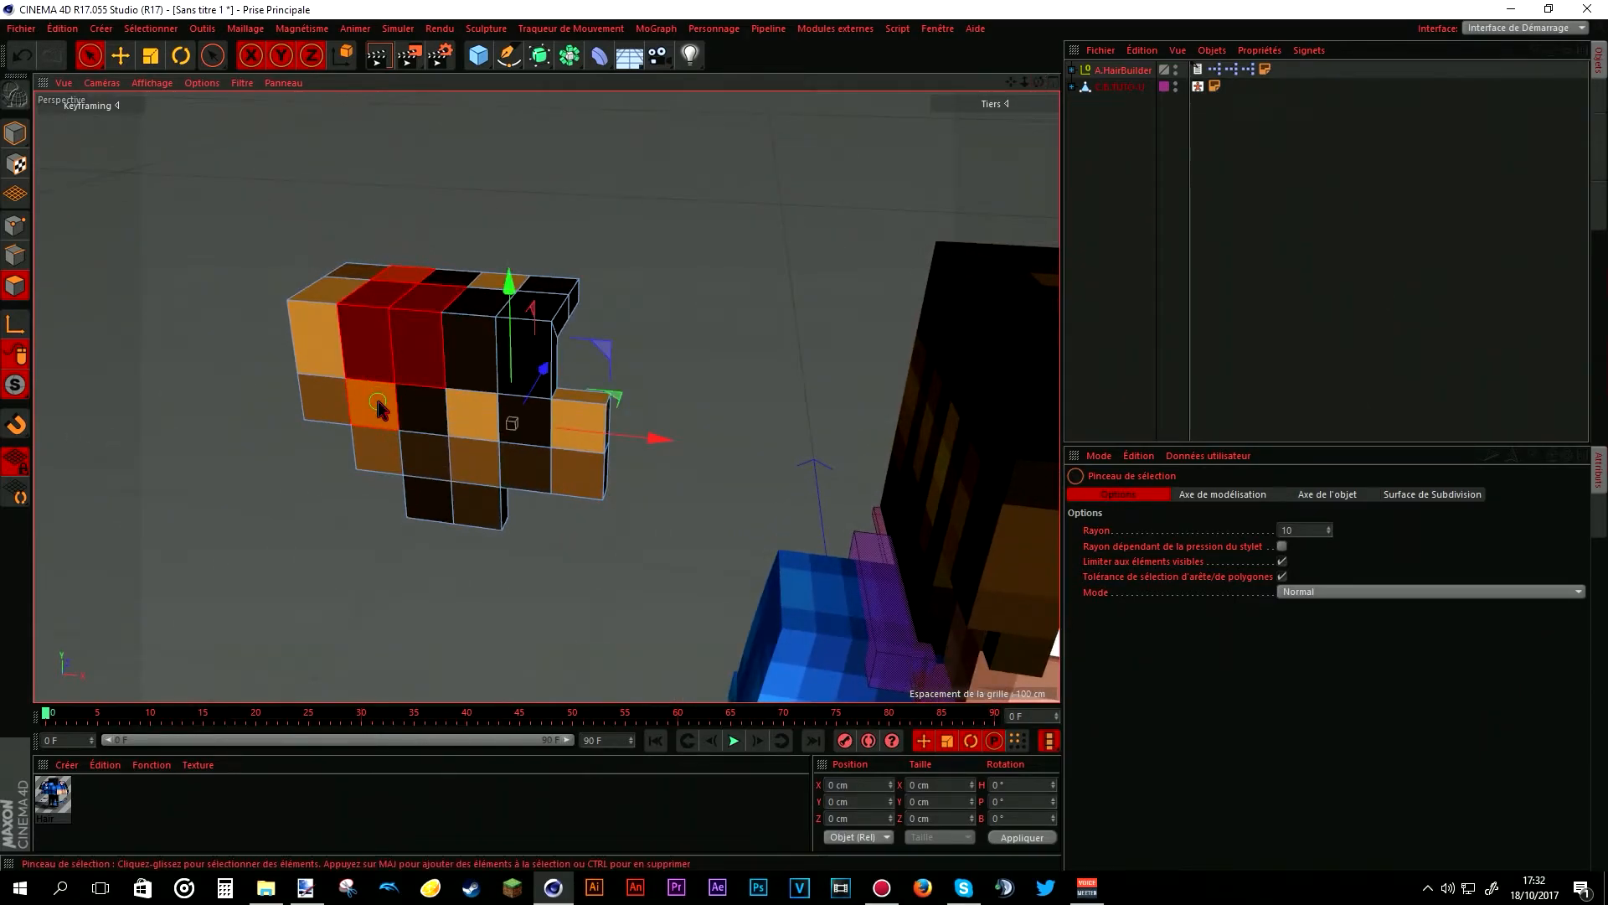
mouse_move(388, 398)
left_mouse_down()
mouse_move(427, 394)
mouse_move(470, 282)
mouse_move(451, 329)
left_mouse_up()
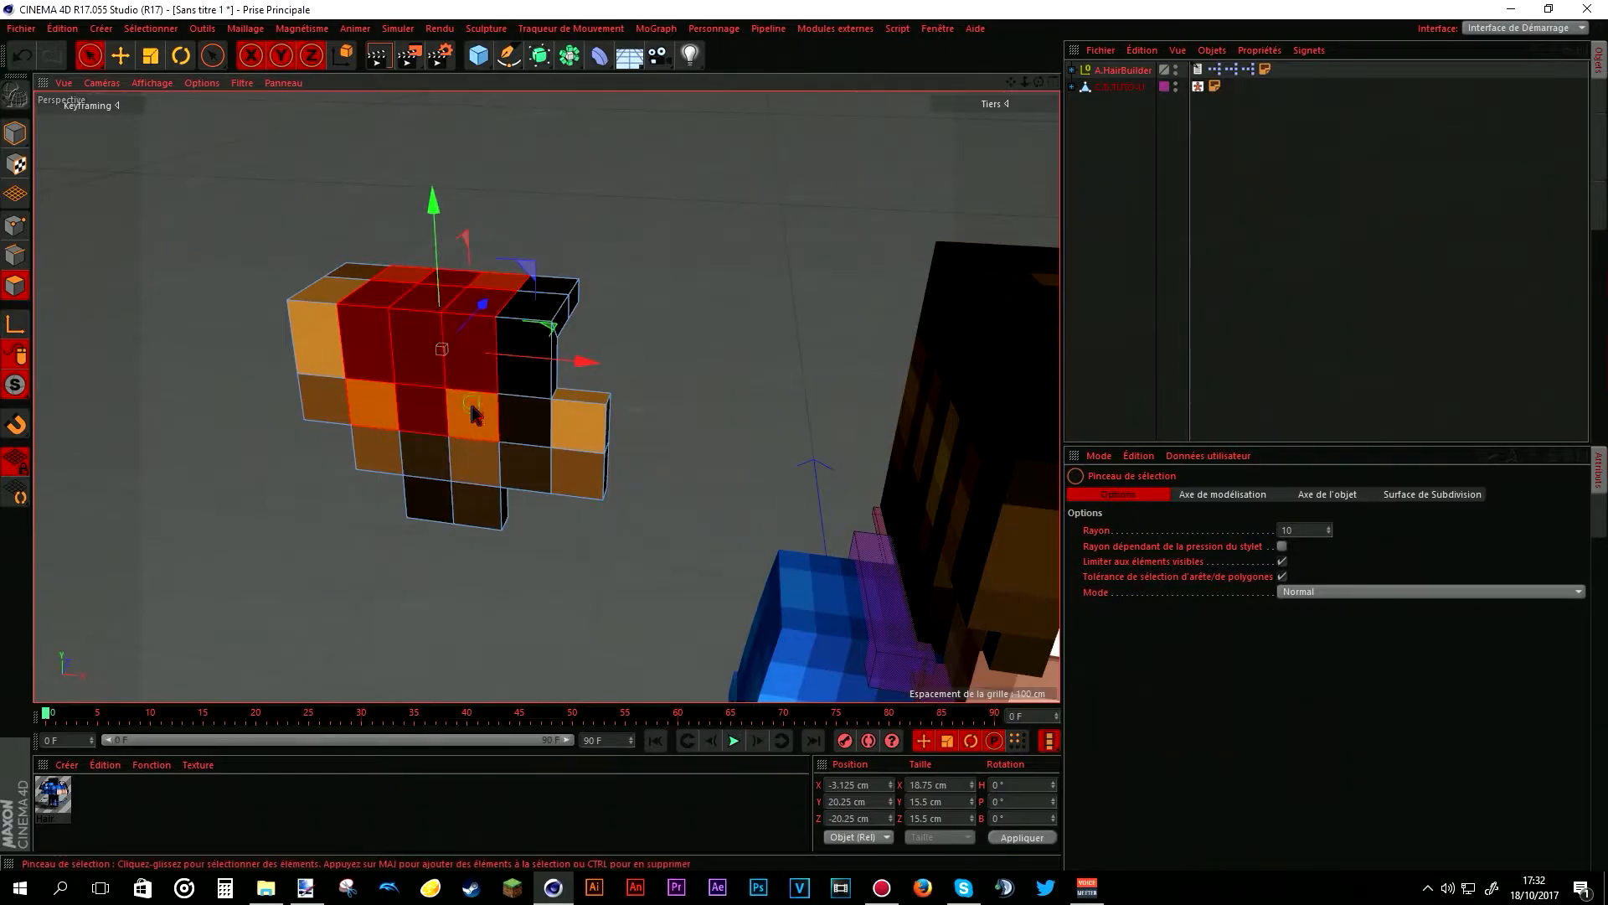
left_click(469, 456)
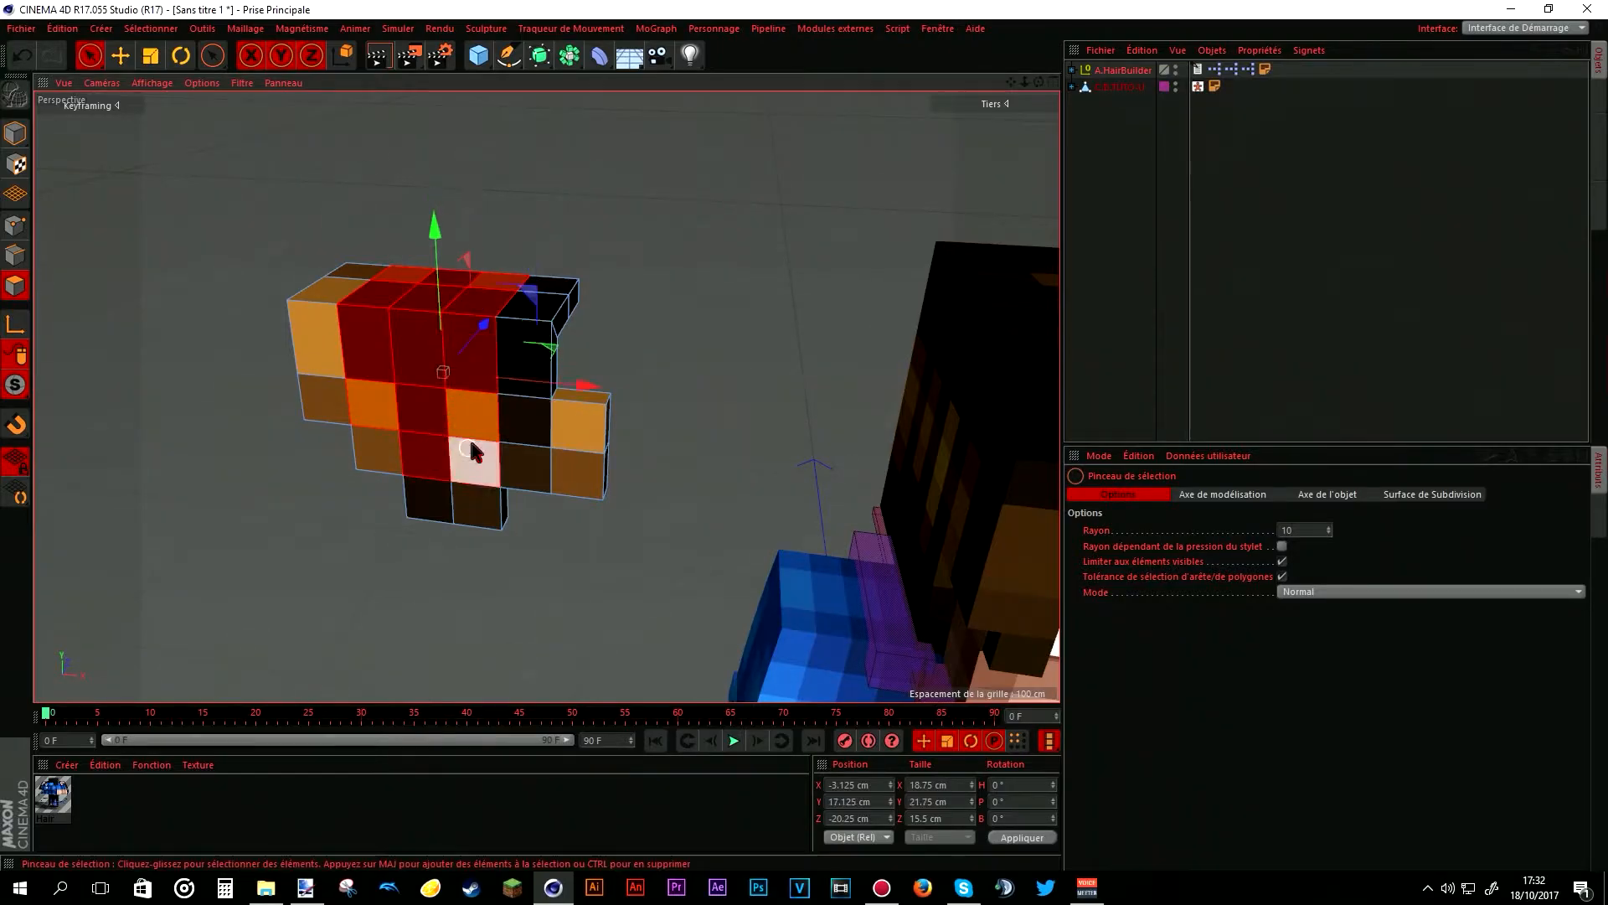
key("m")
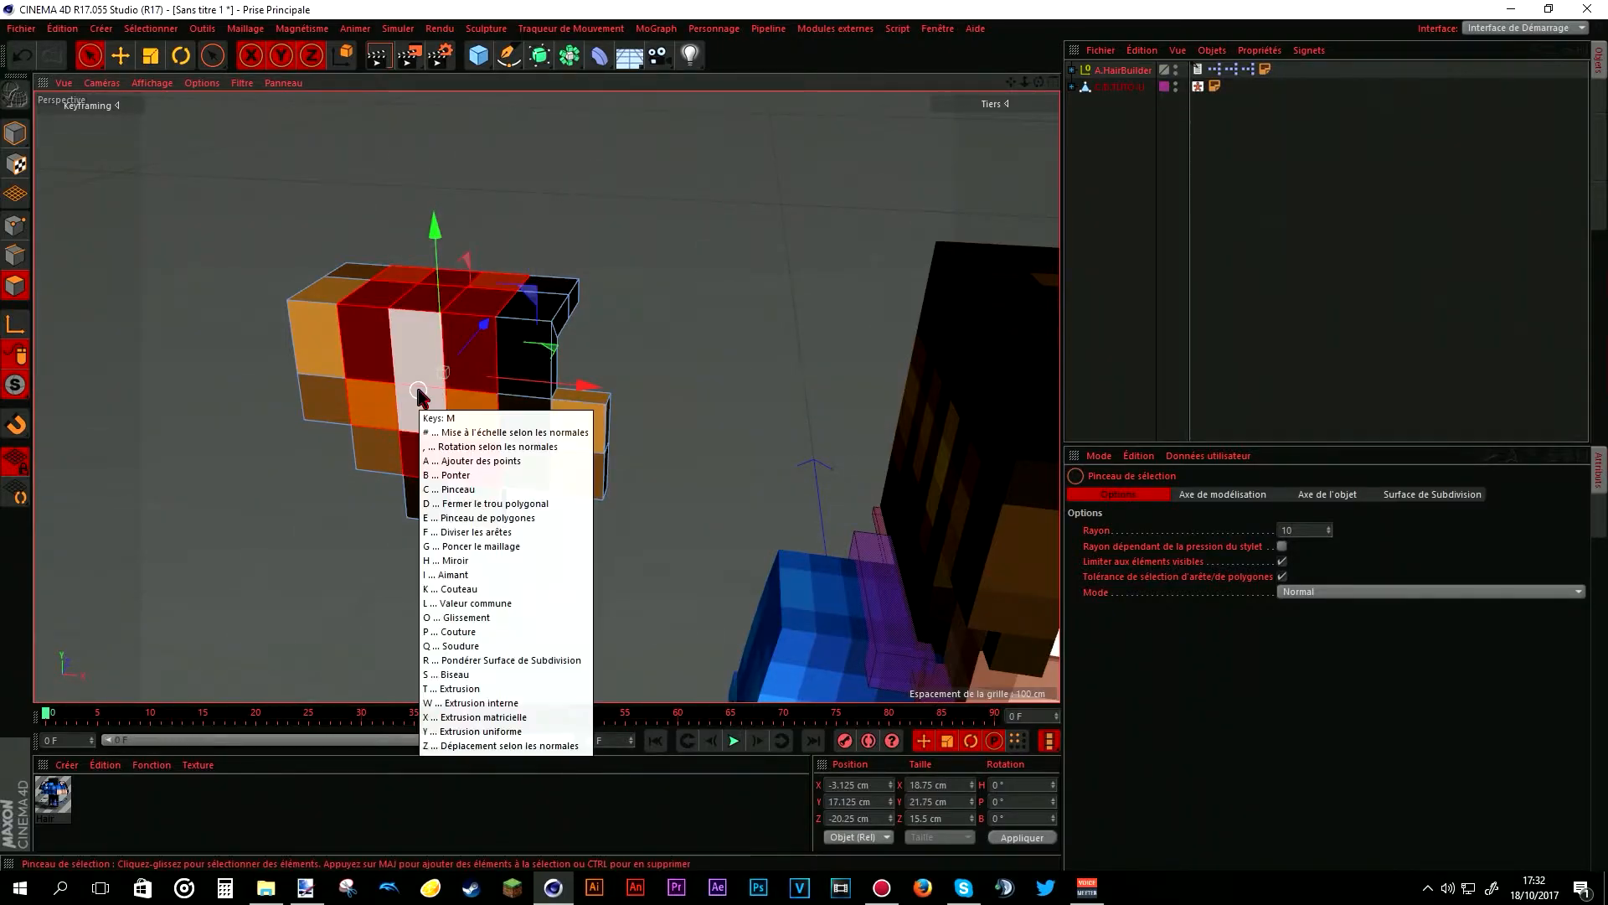
key("t")
left_click_drag(448, 409, 468, 409)
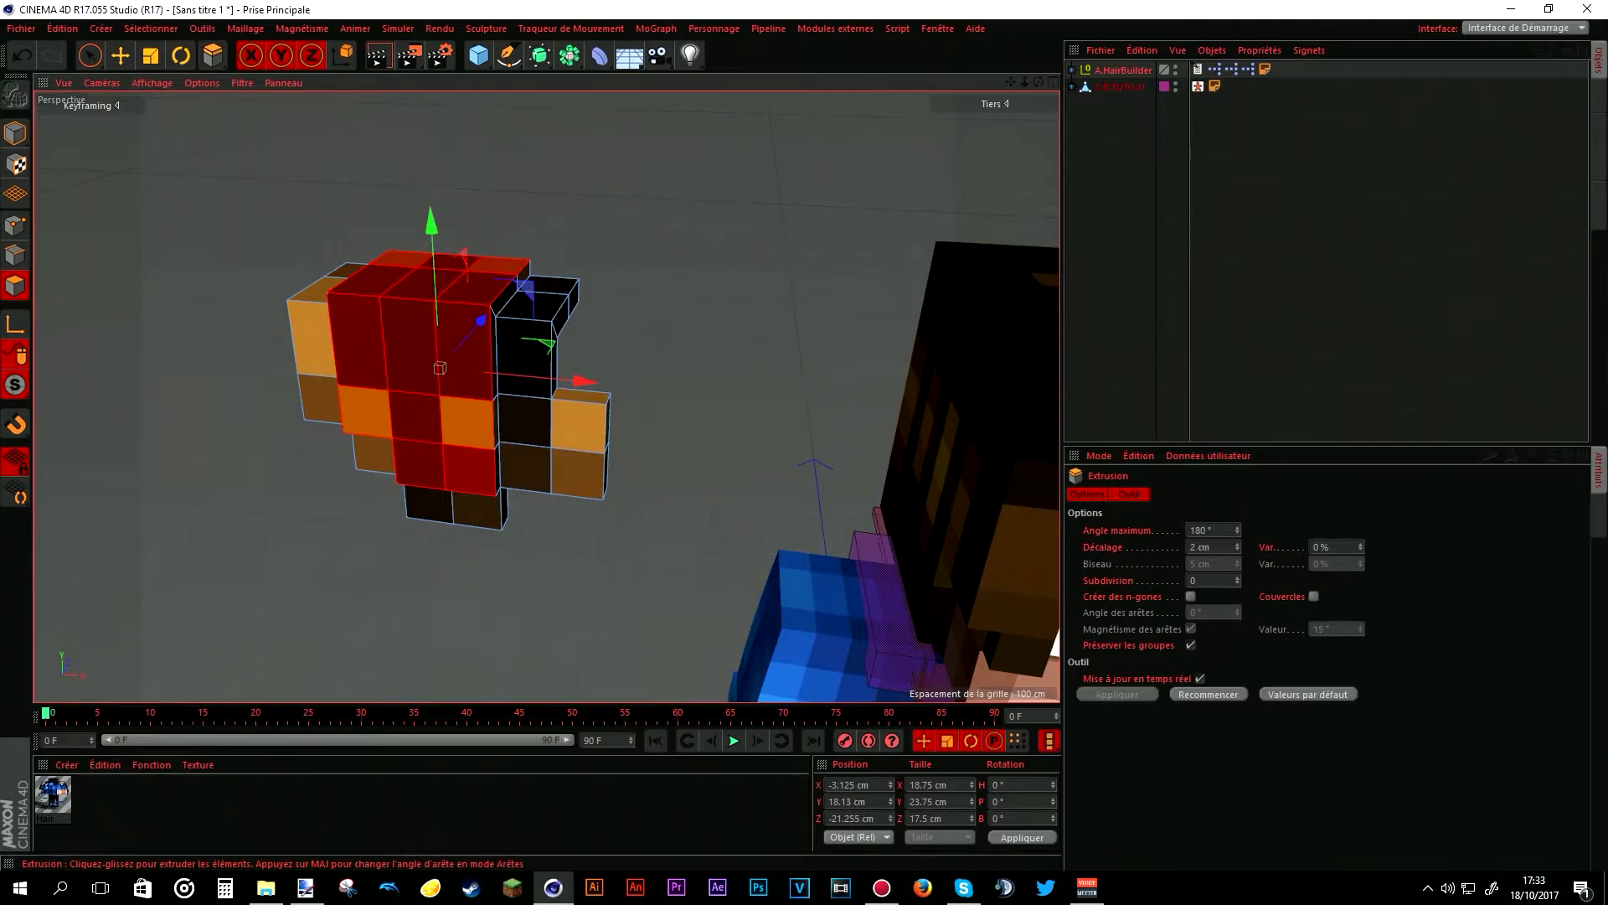
left_click(21, 138)
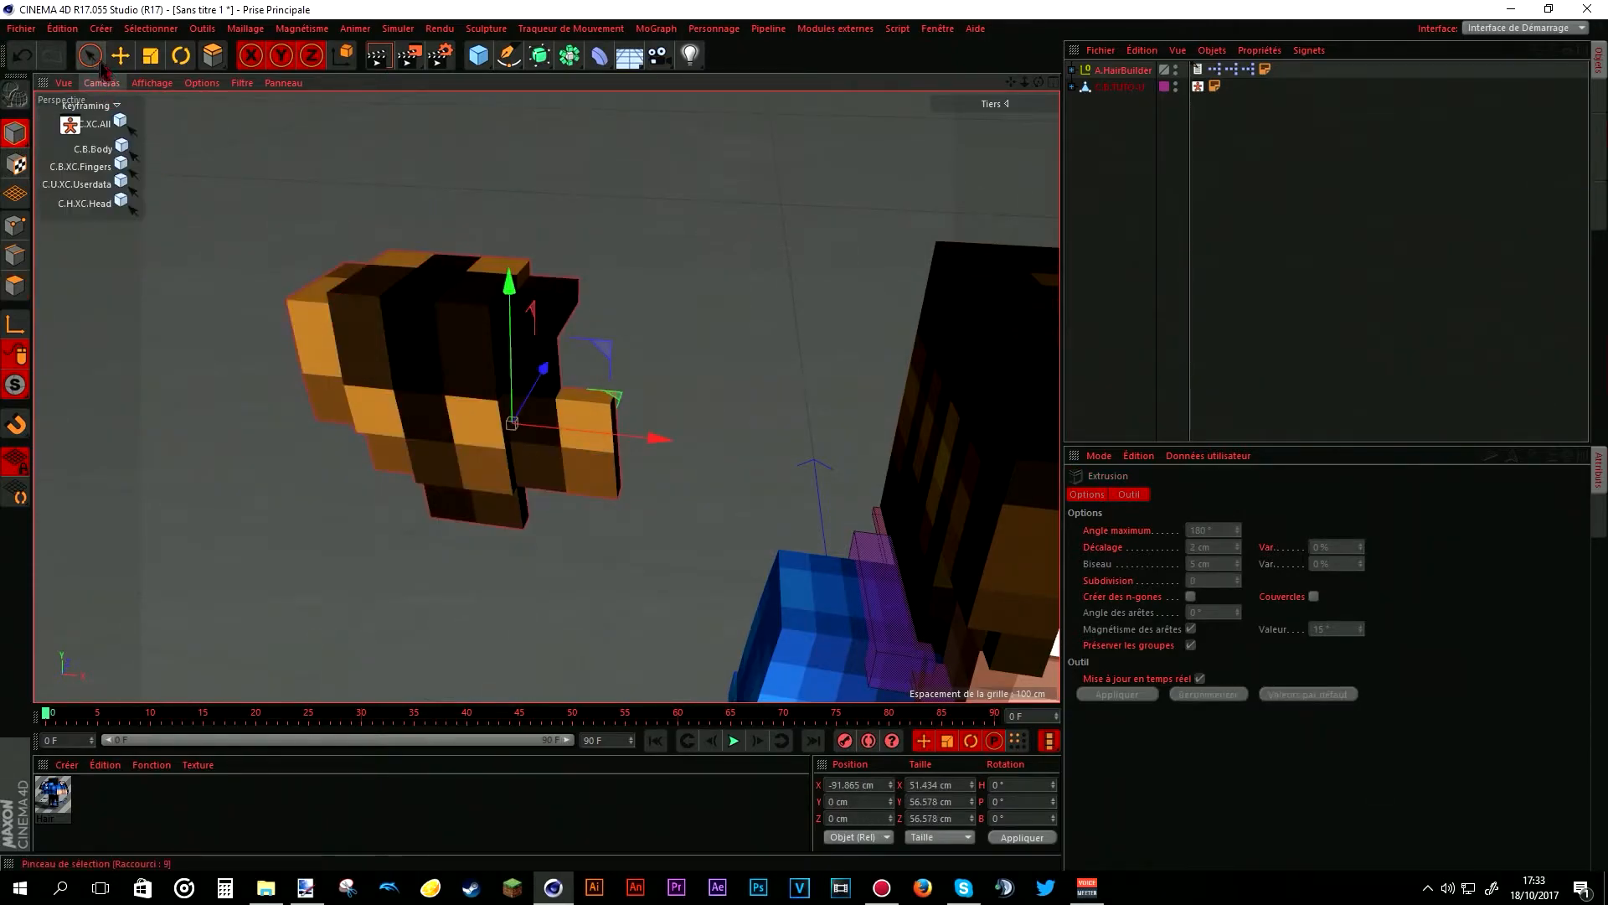
- Extrude the central strip of dark polygons across the hair's top and front outward by another 2 cm
left_click(17, 287)
left_click(90, 57)
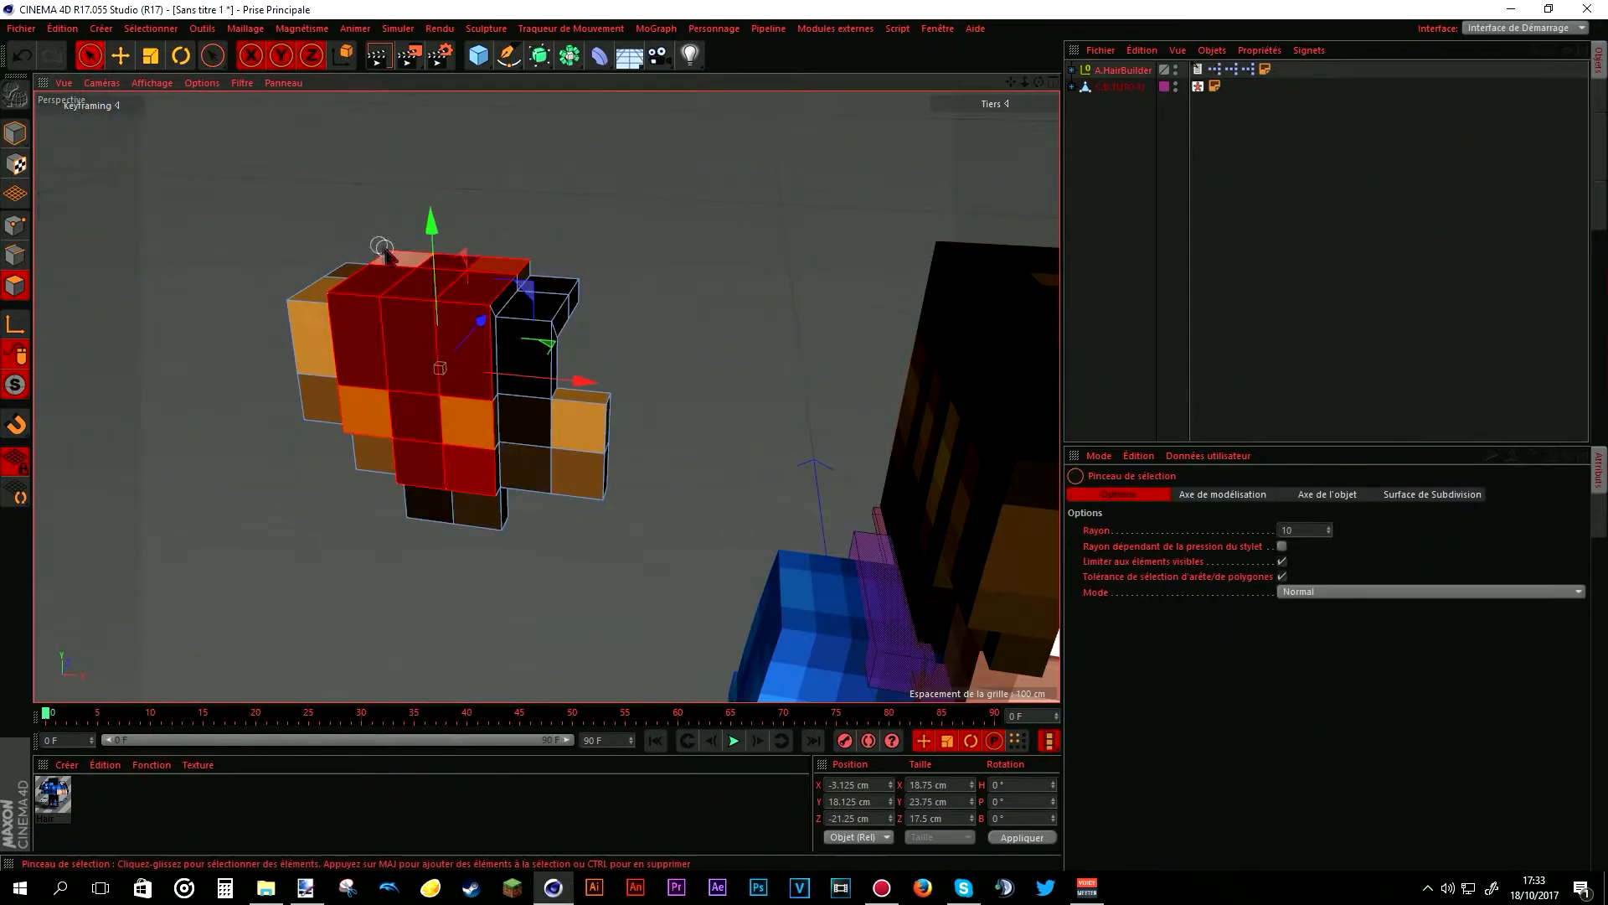
left_click(512, 204)
left_click_drag(455, 264, 413, 365)
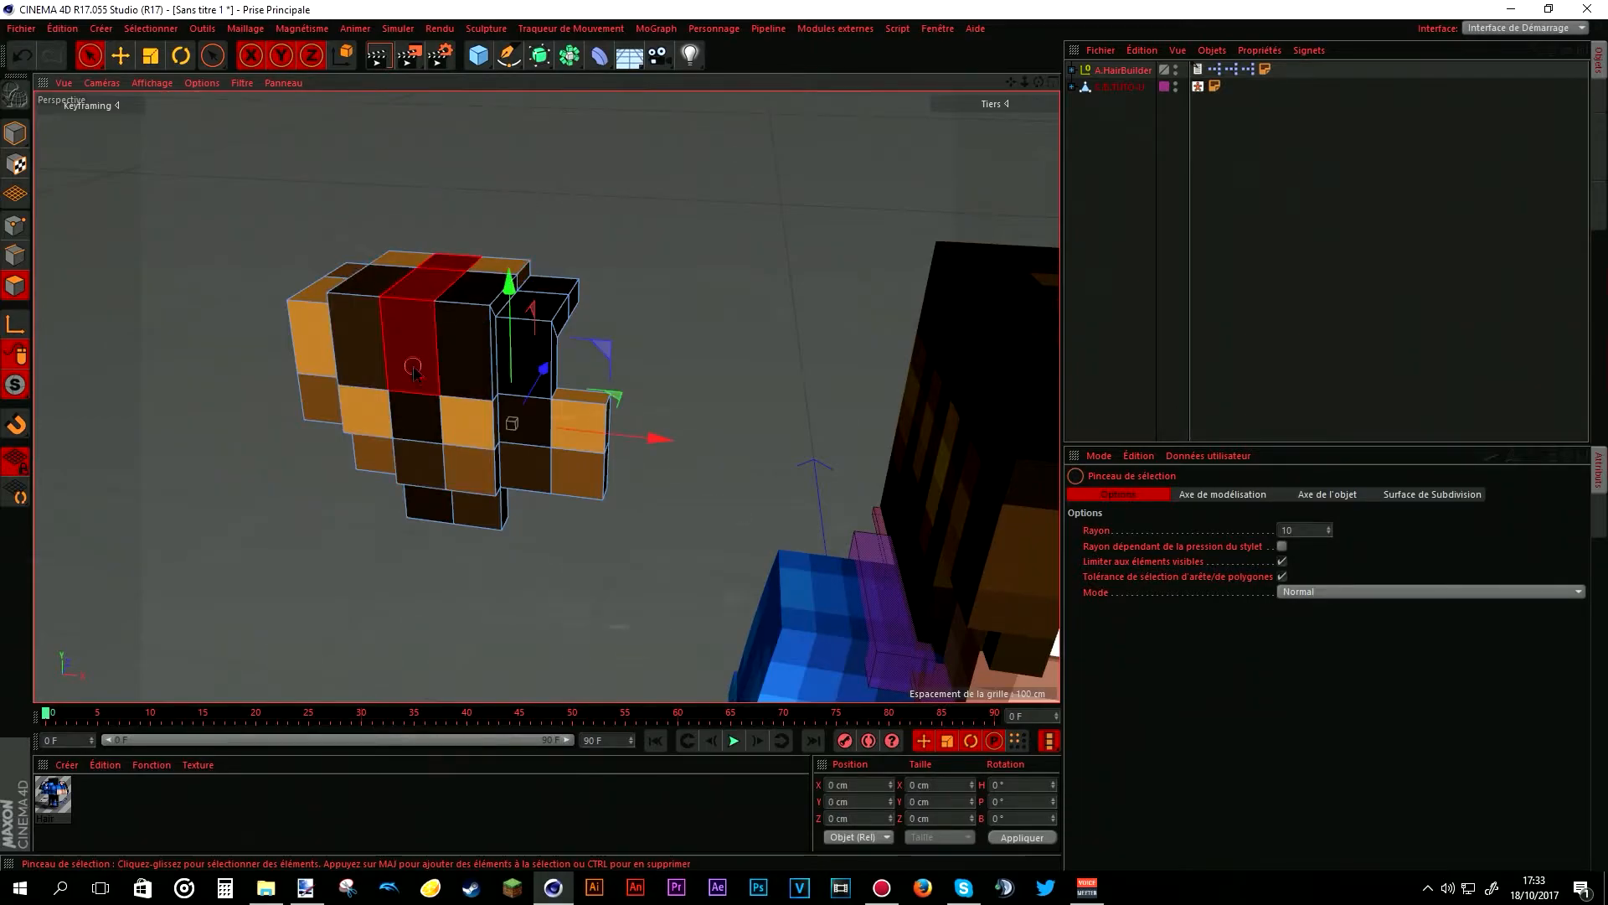
left_click(412, 412)
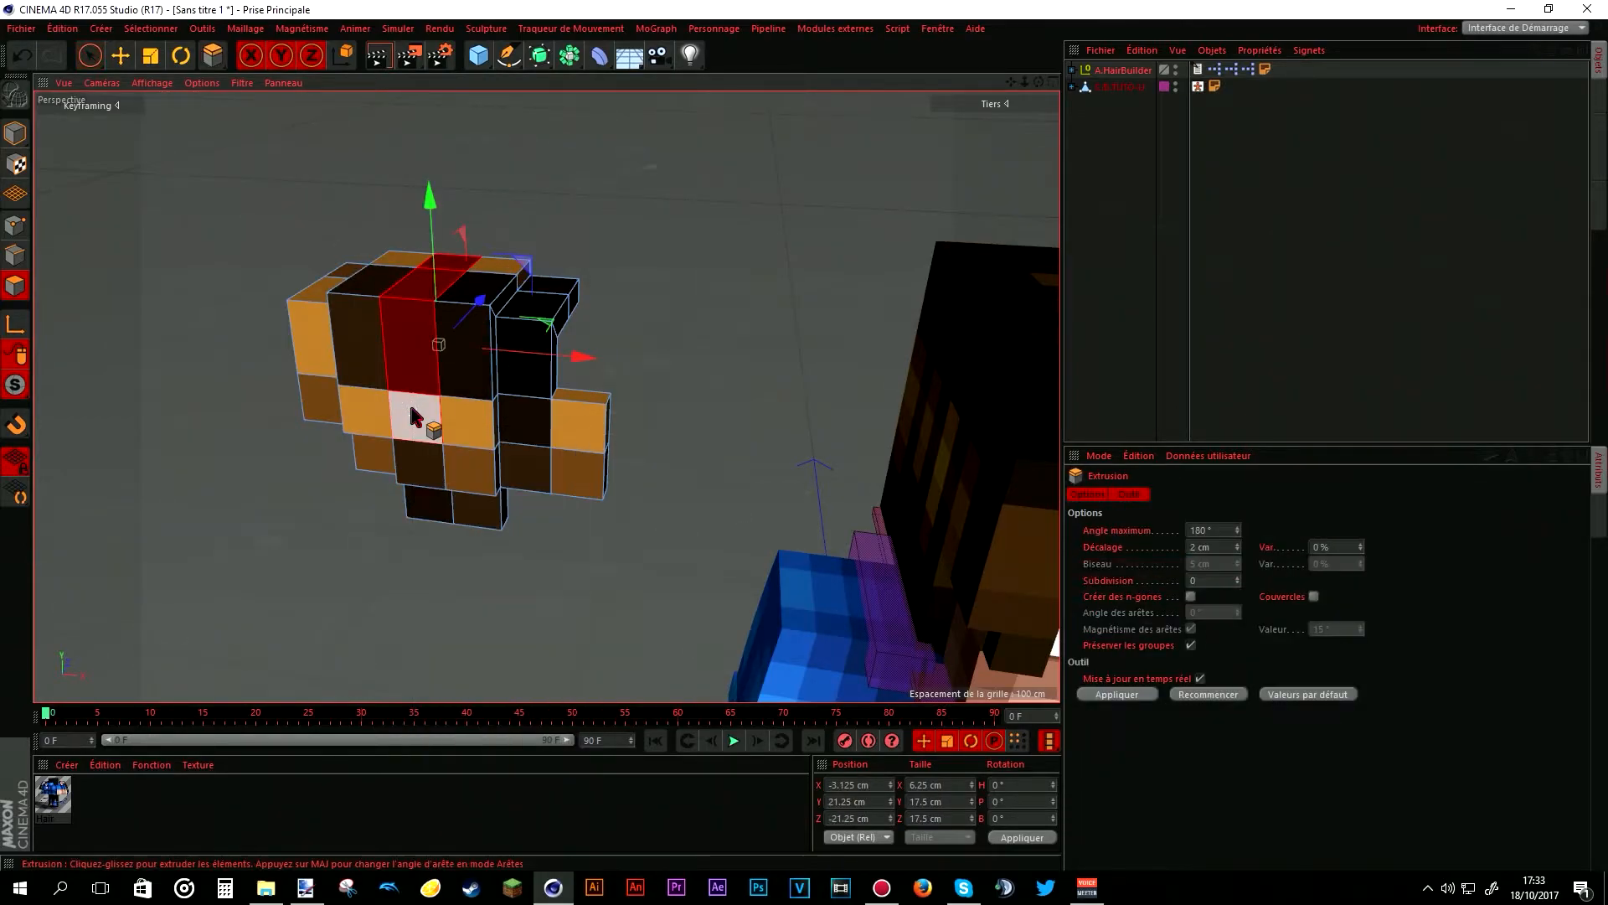
key("d")
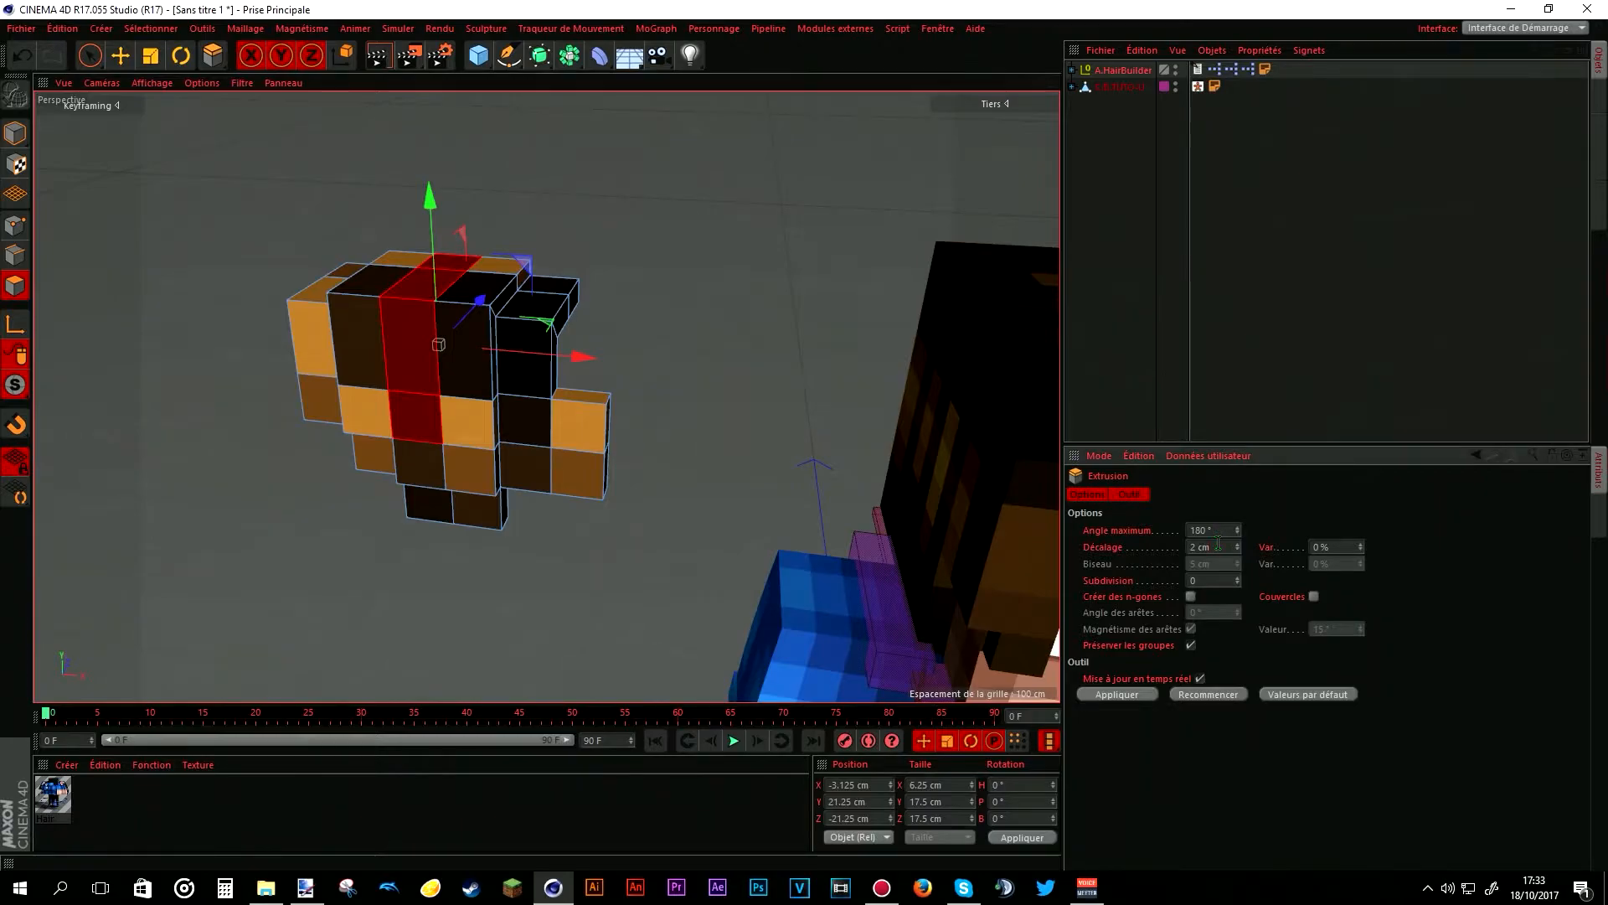
left_click(1116, 693)
left_click(15, 132)
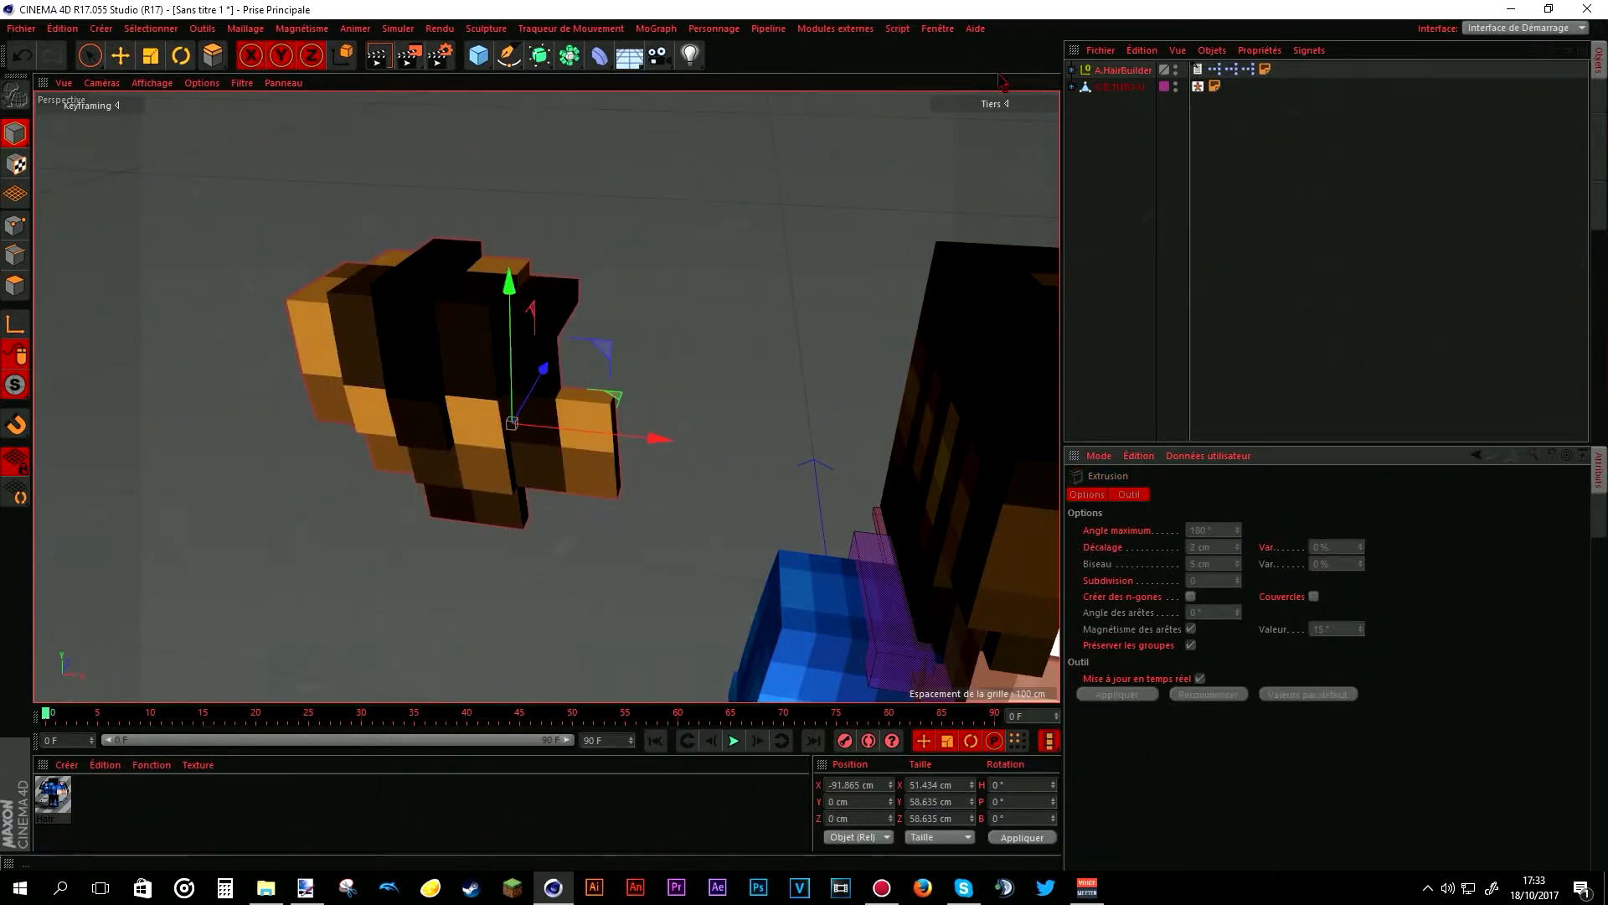
- Move the extruded hair piece along X to 0 cm so it sits back on the head
left_click_drag(1024, 82, 1037, 29)
left_click(121, 56)
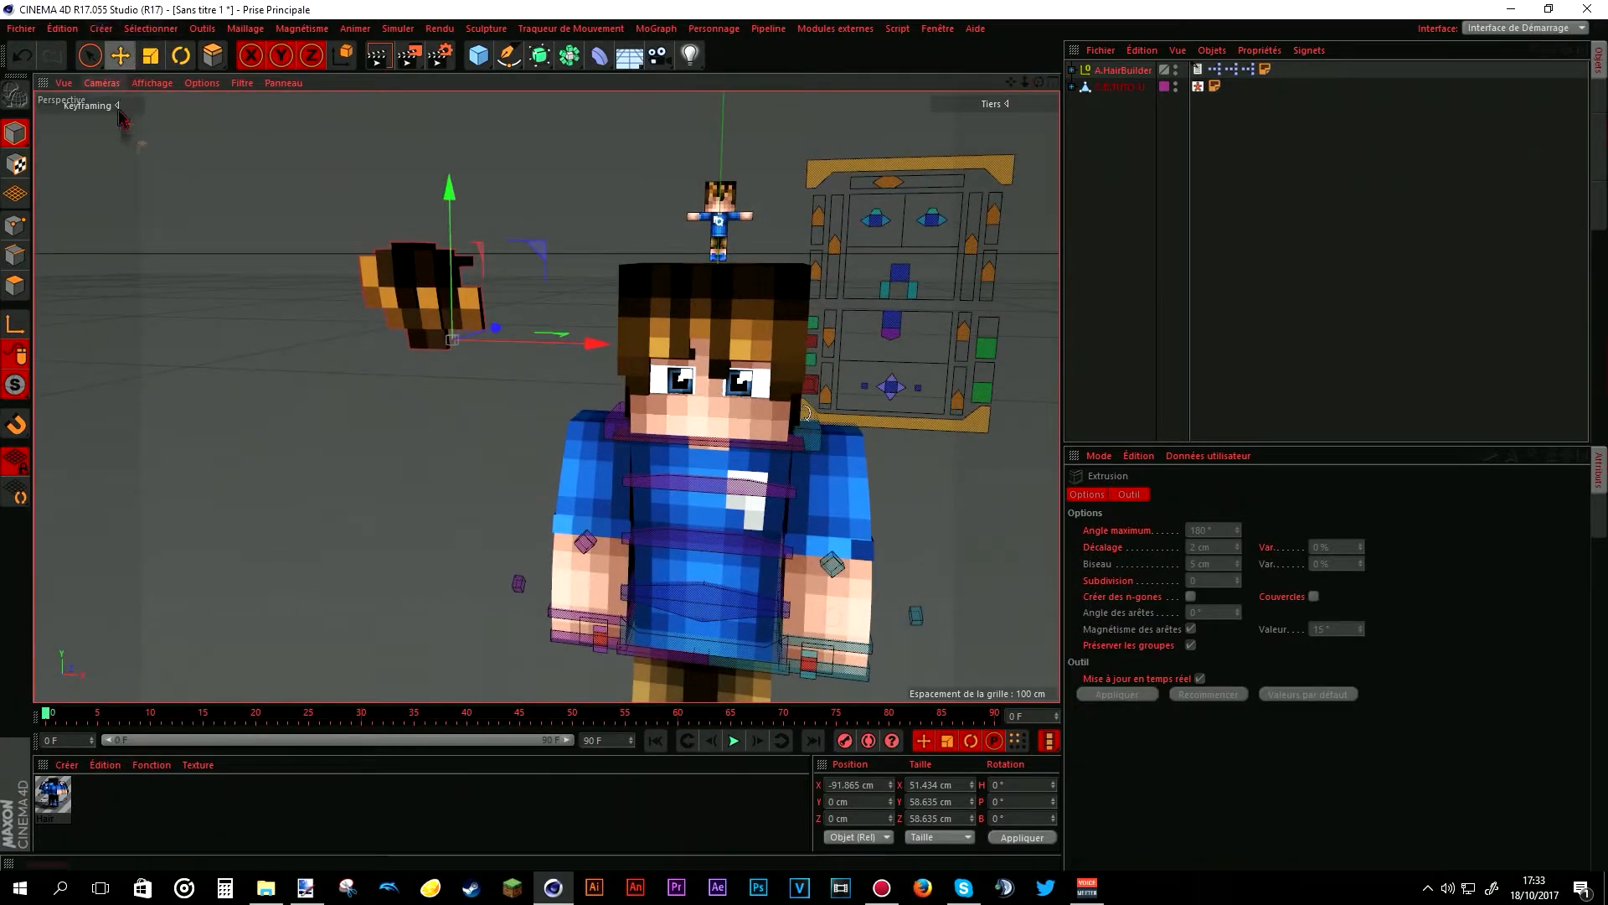
left_click_drag(478, 340, 741, 345)
scroll(947, 366, "up", 5)
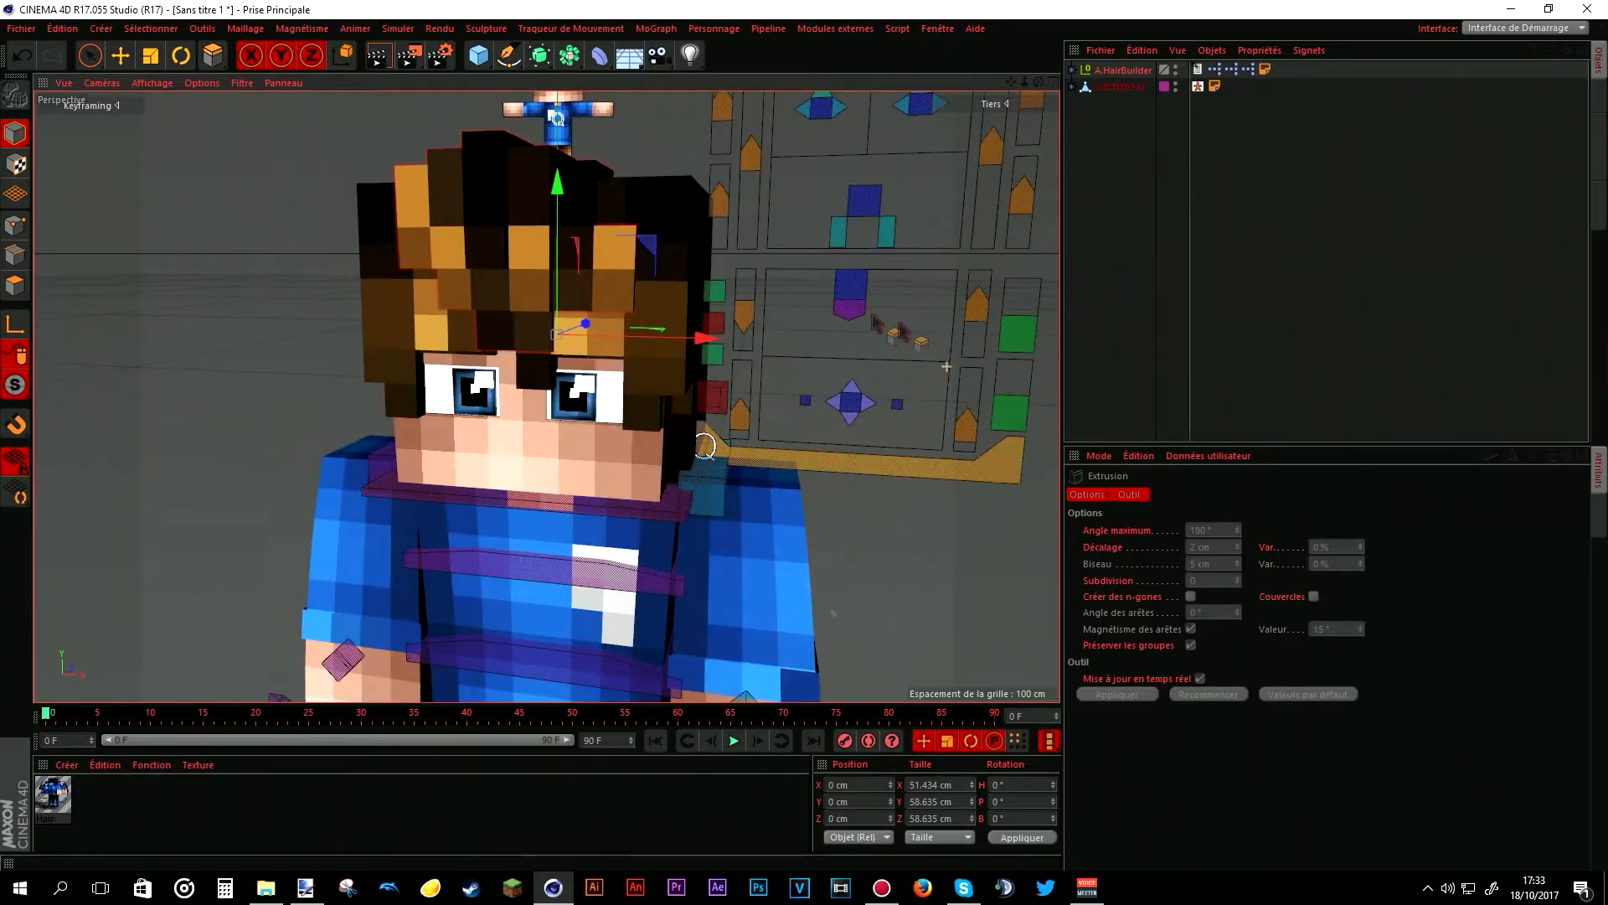
left_click(88, 56)
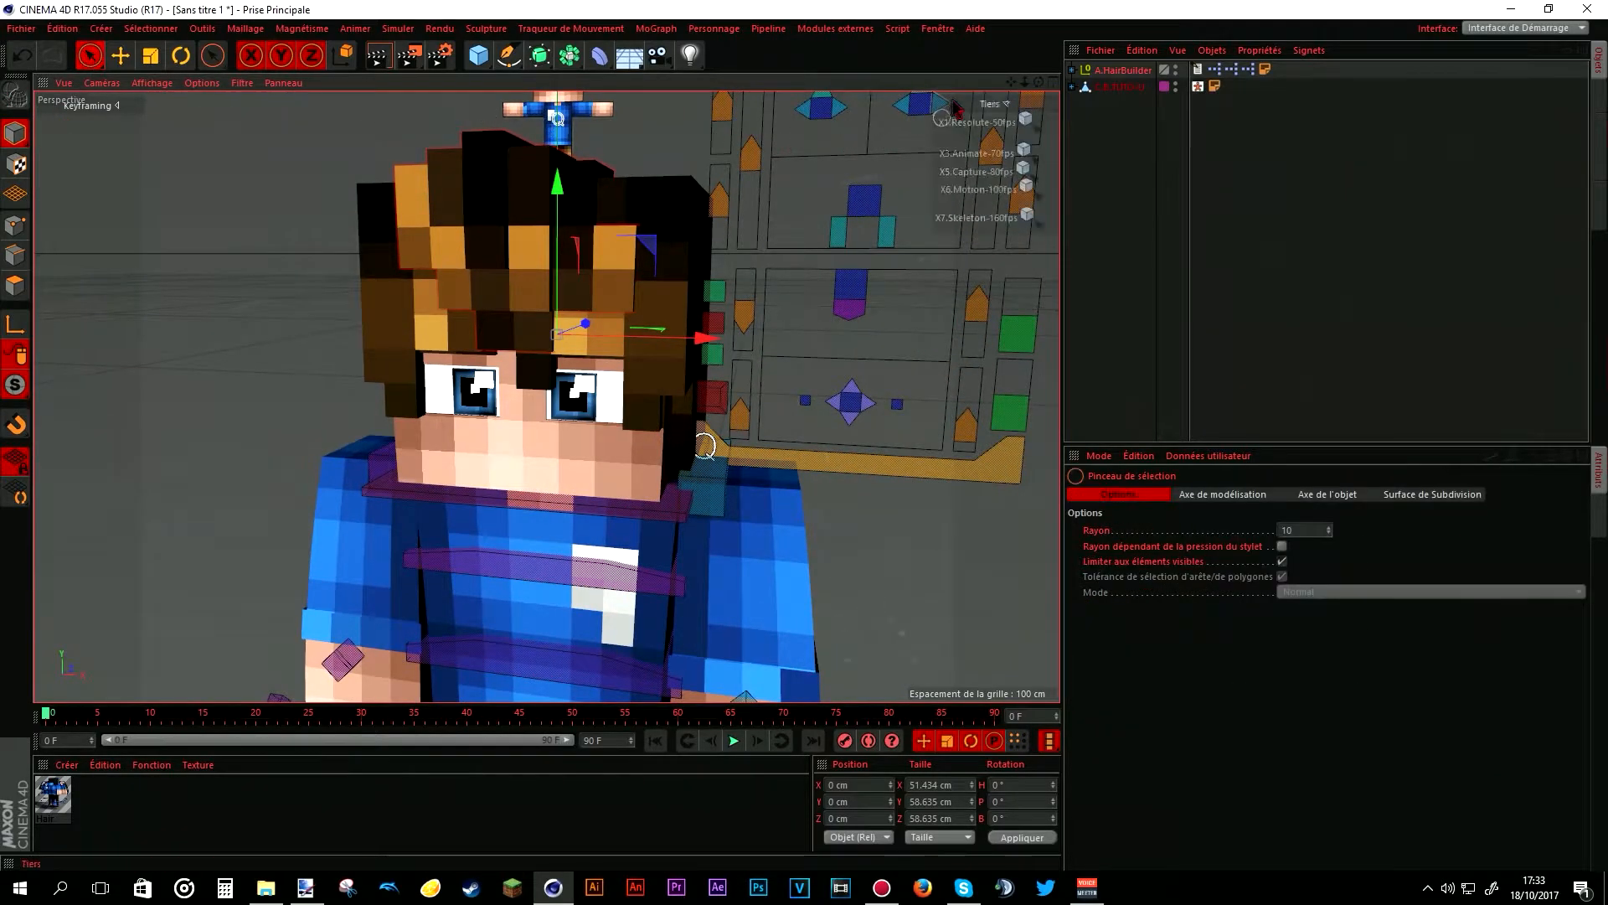
mouse_move(1041, 83)
left_mouse_down()
mouse_move(1101, 82)
mouse_move(1042, 83)
left_mouse_up()
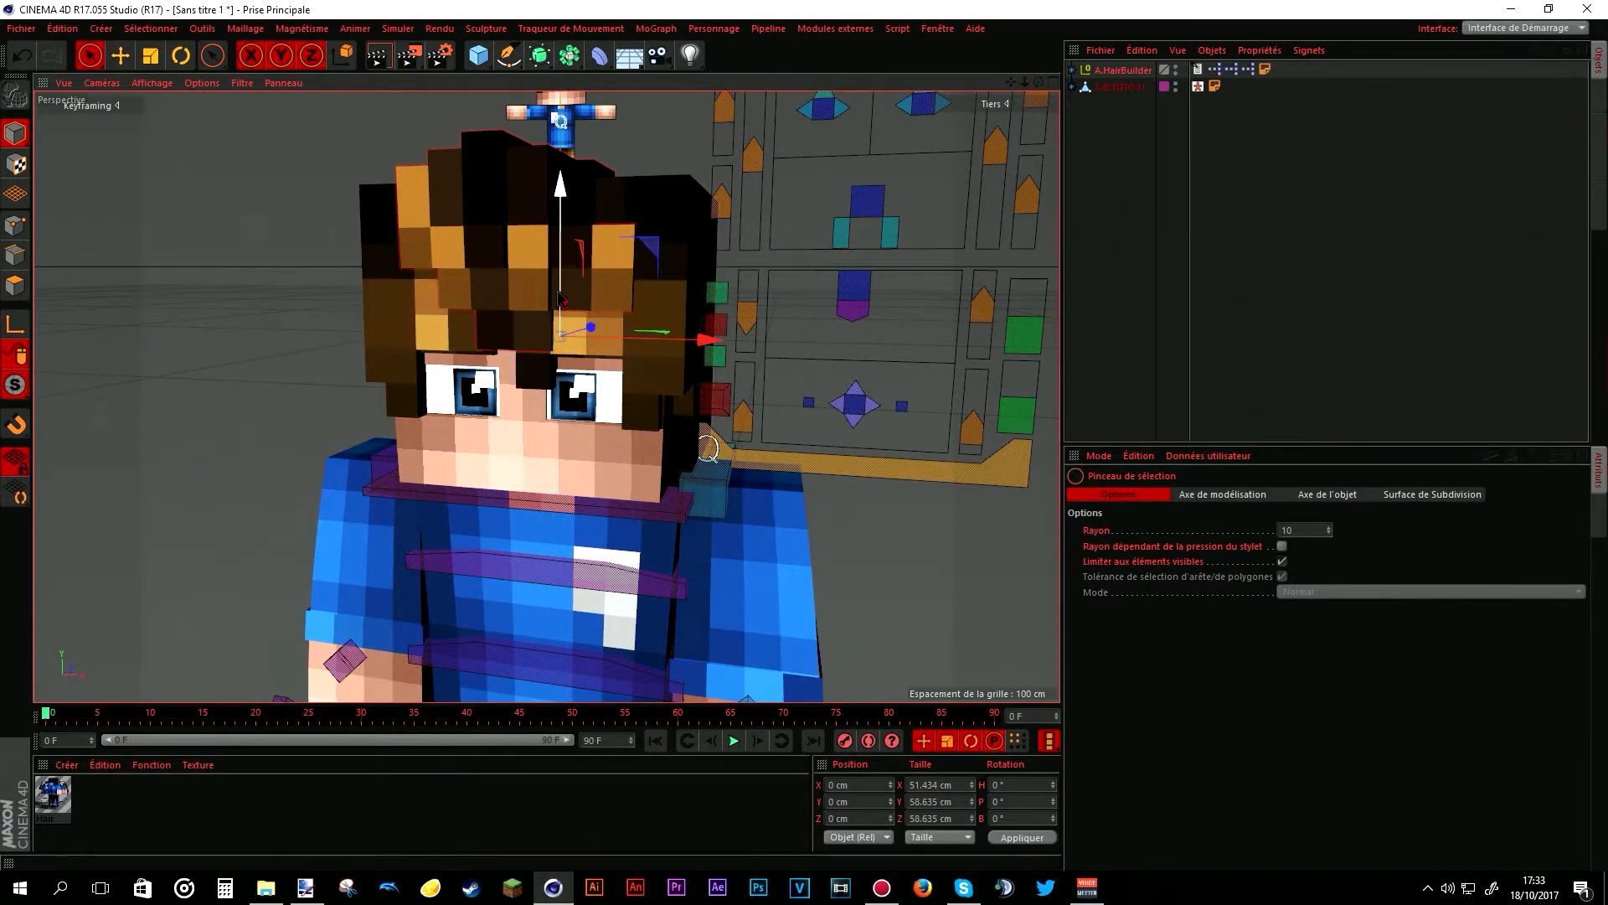
scroll(515, 390, "down", 3)
scroll(511, 402, "up", 4)
scroll(528, 375, "down", 5)
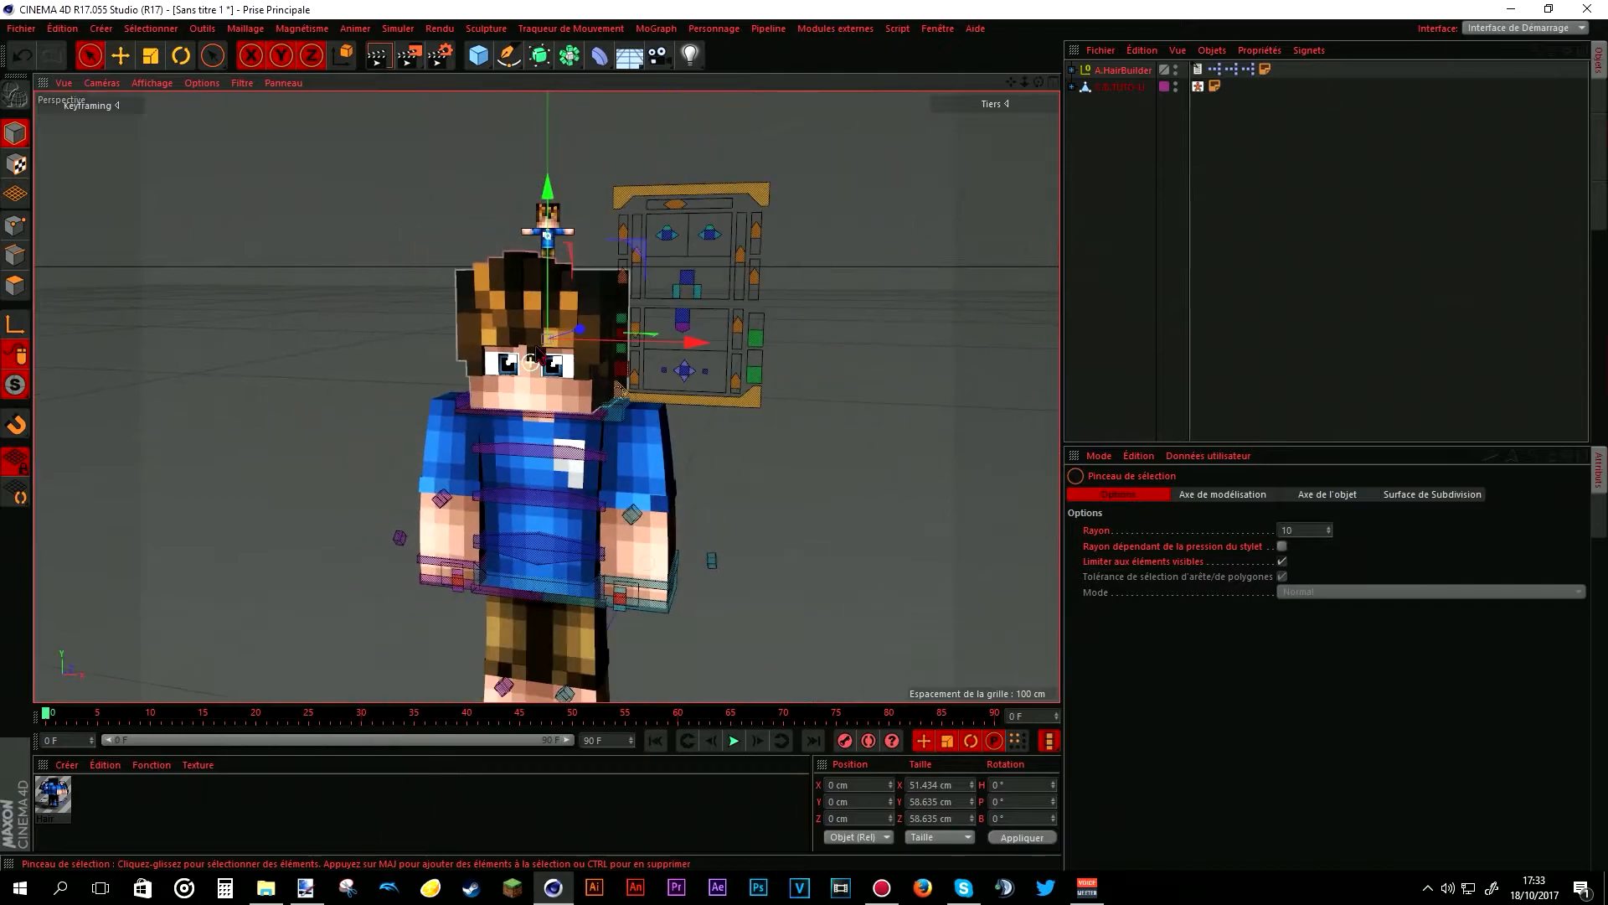
scroll(513, 295, "up", 5)
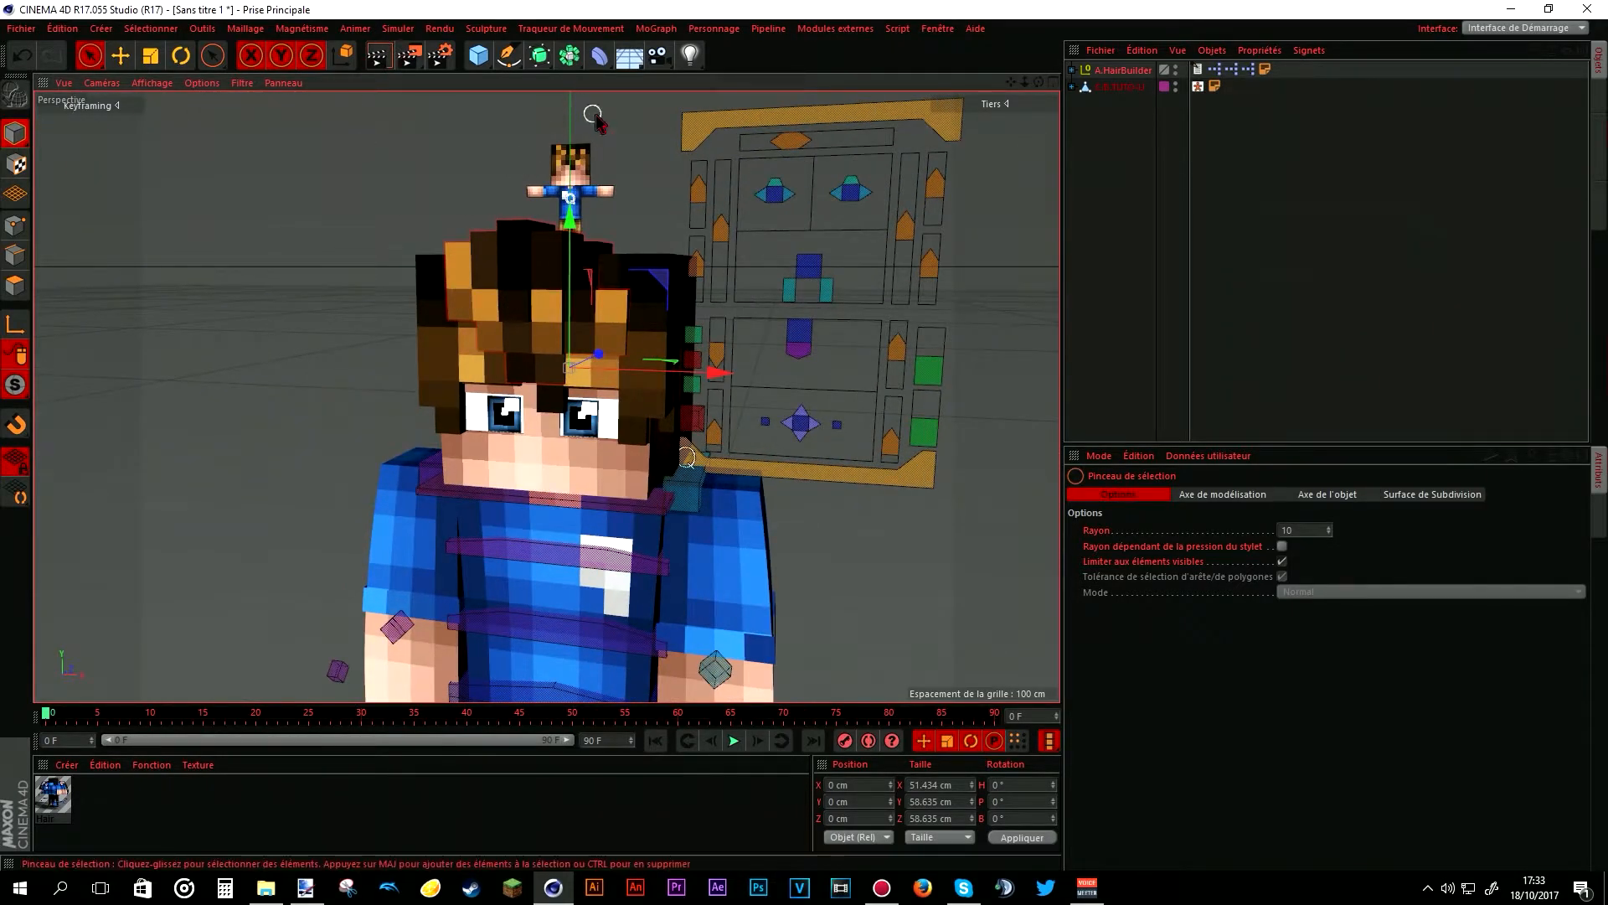
- Add a Dilatation/Contraction deformer inside A.O.Head under A.HairBuilder and fit it to its parent
left_click(603, 62)
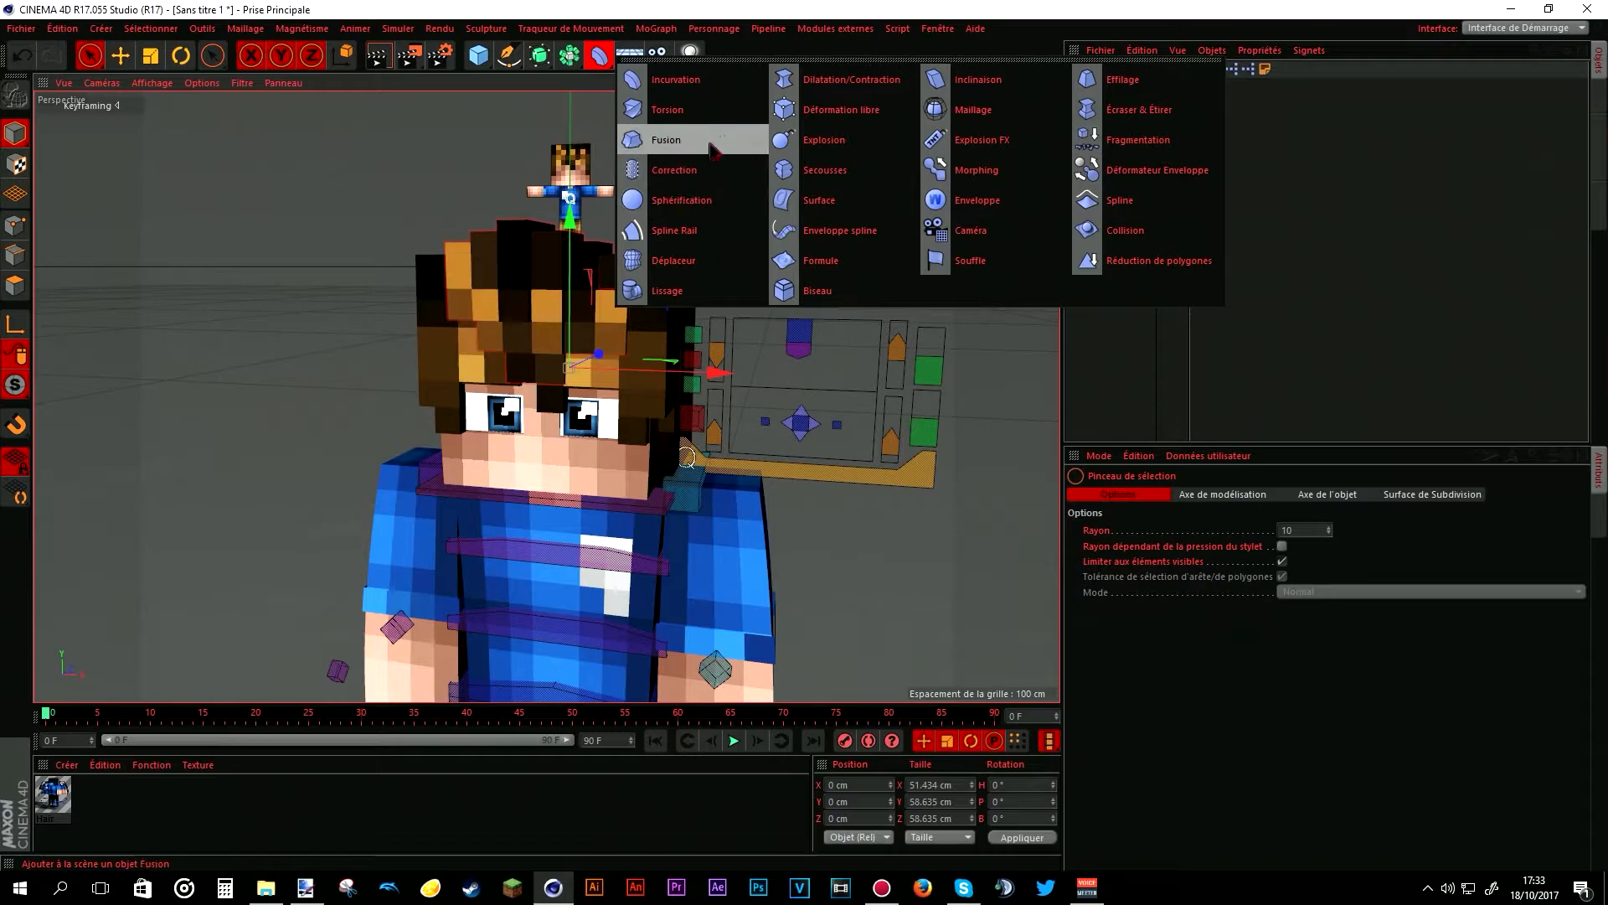
left_click(820, 81)
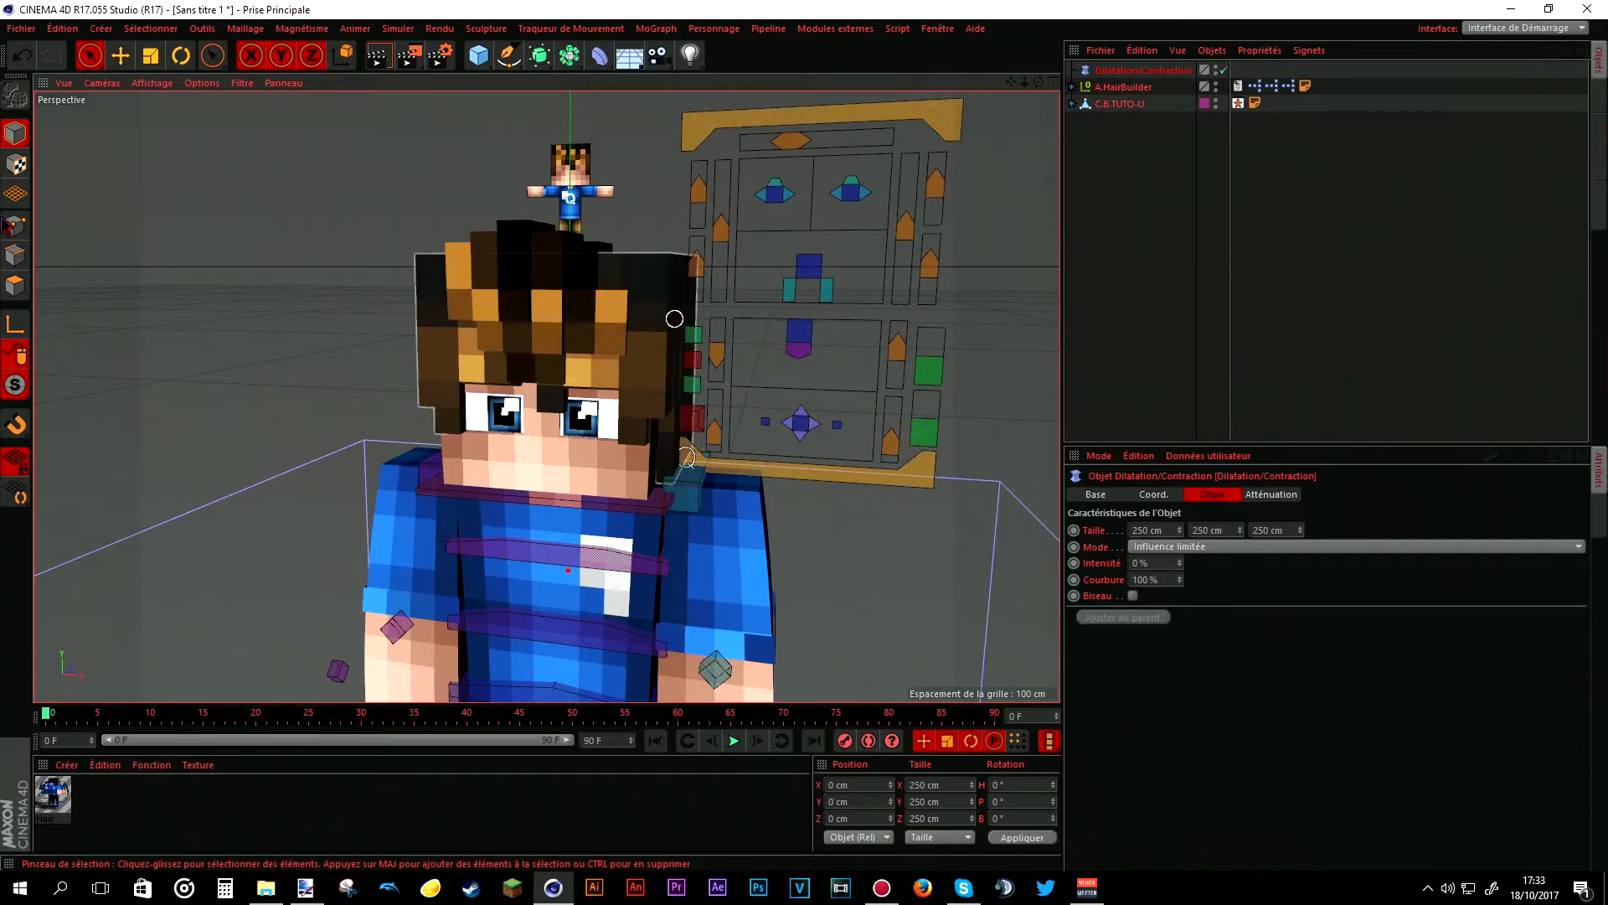
left_click(121, 56)
left_click(456, 343)
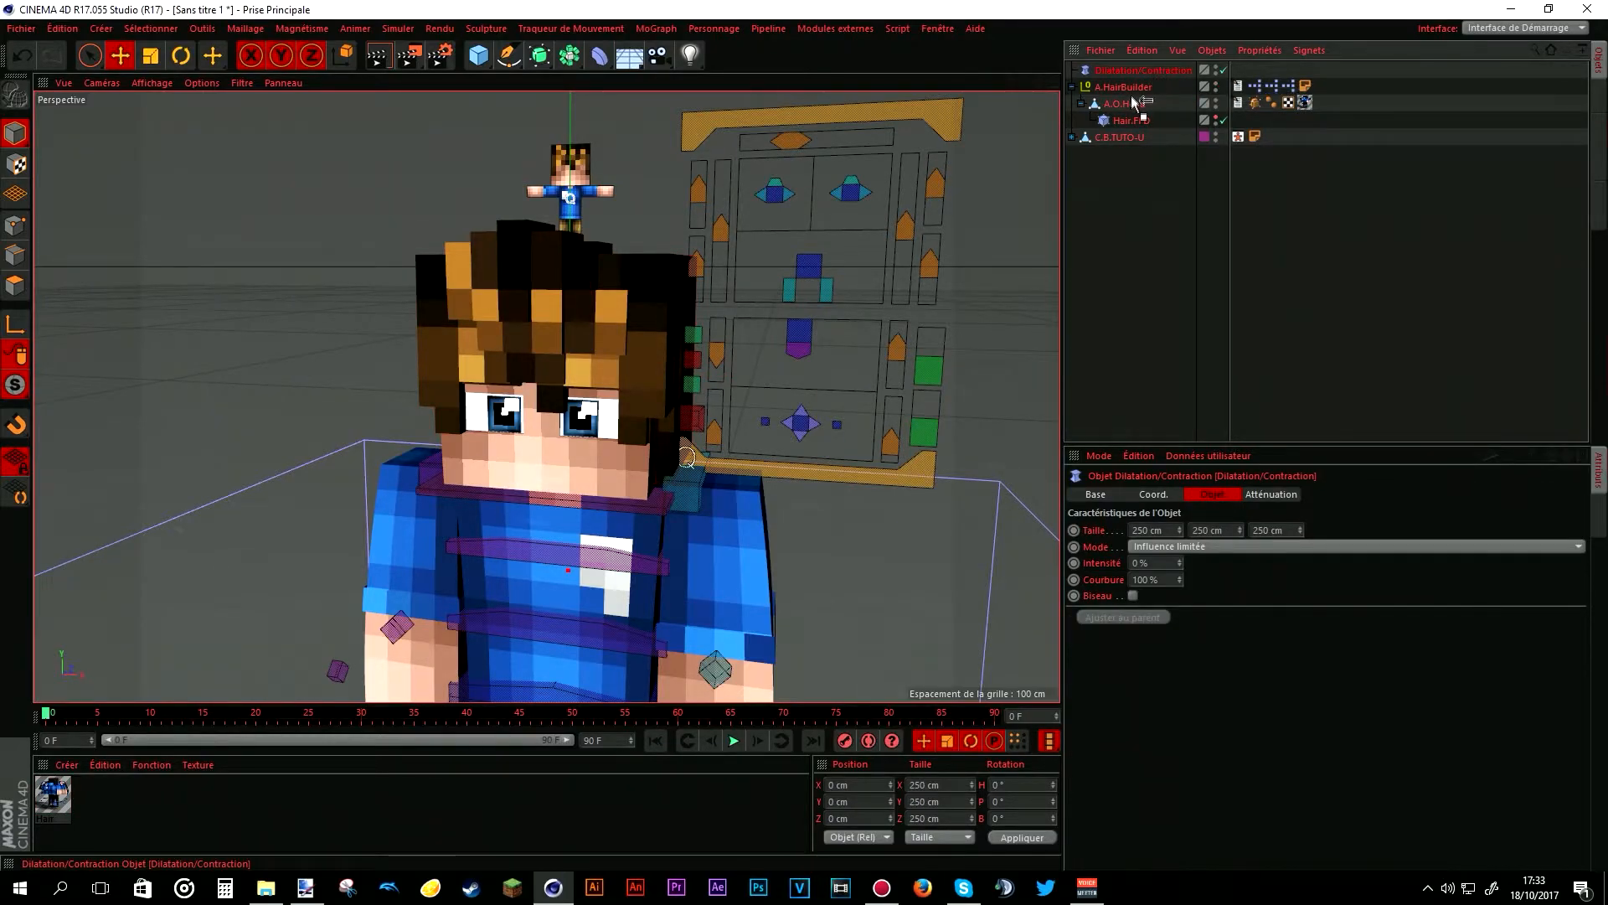
left_click_drag(1132, 110, 1133, 113)
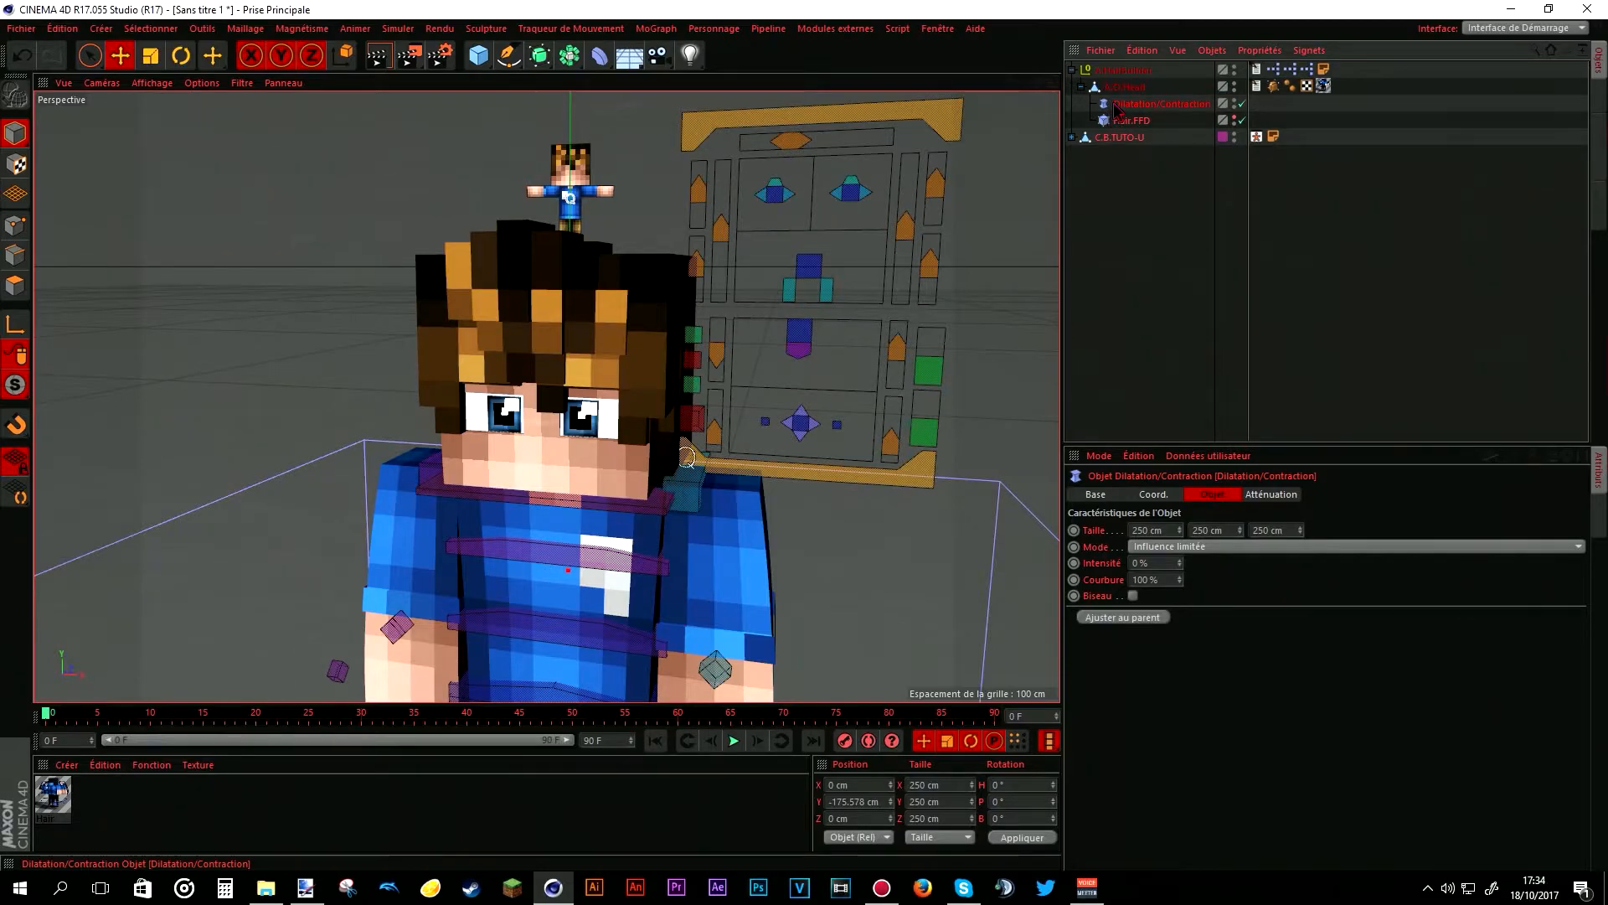
left_click(1114, 618)
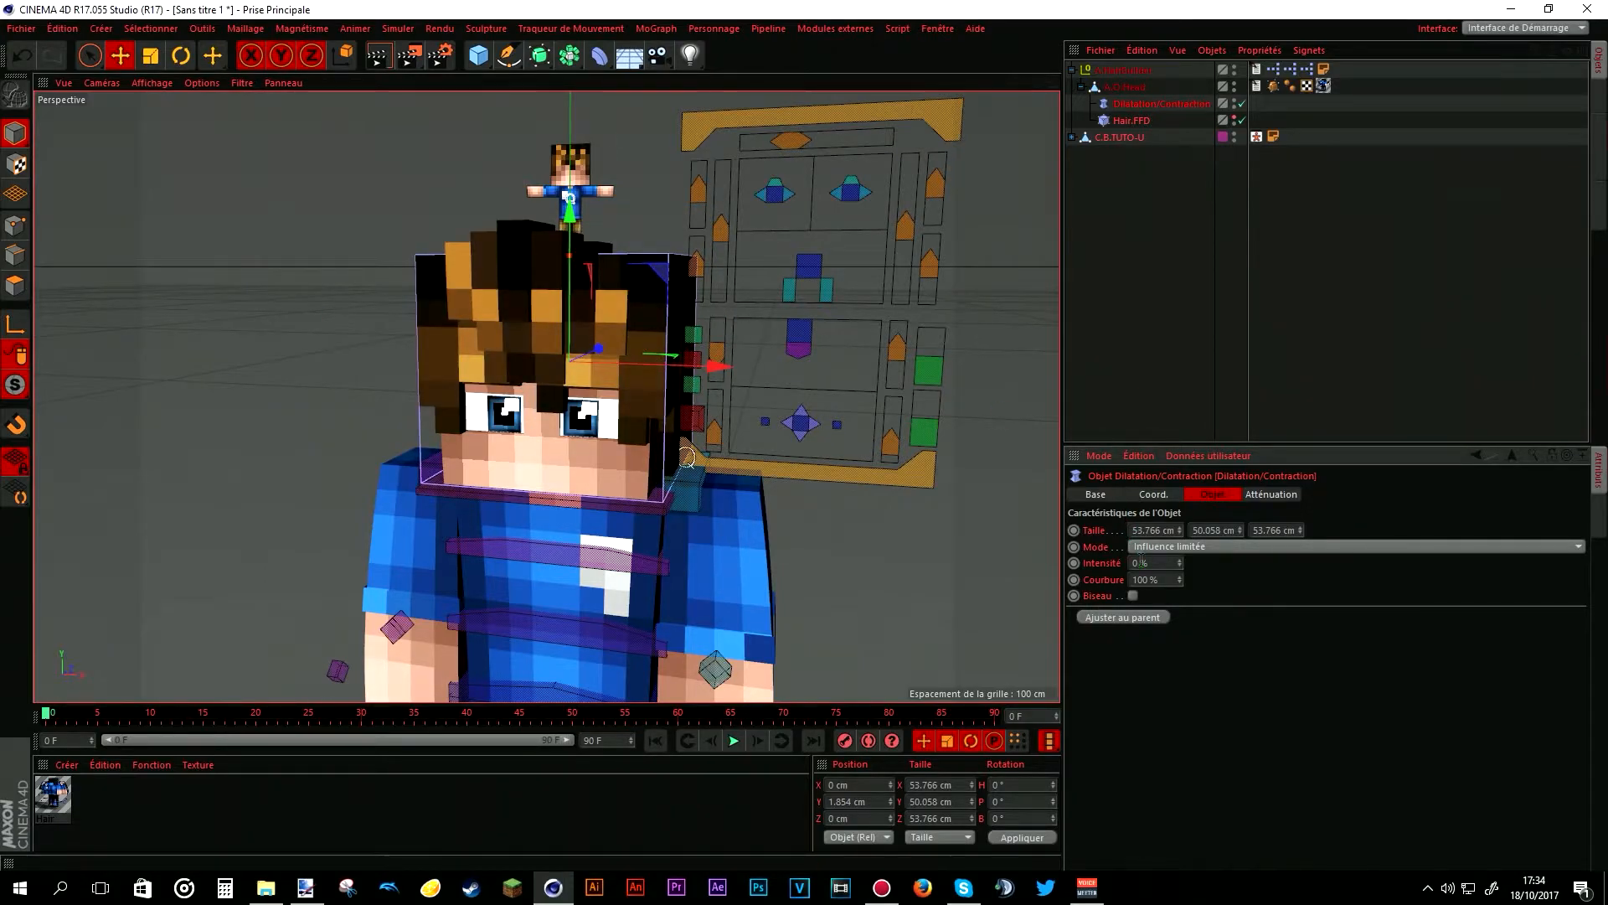
- Set the Dilatation/Contraction deformer's intensity to 3 %
left_click_drag(1179, 563, 1180, 560)
left_click(1179, 561)
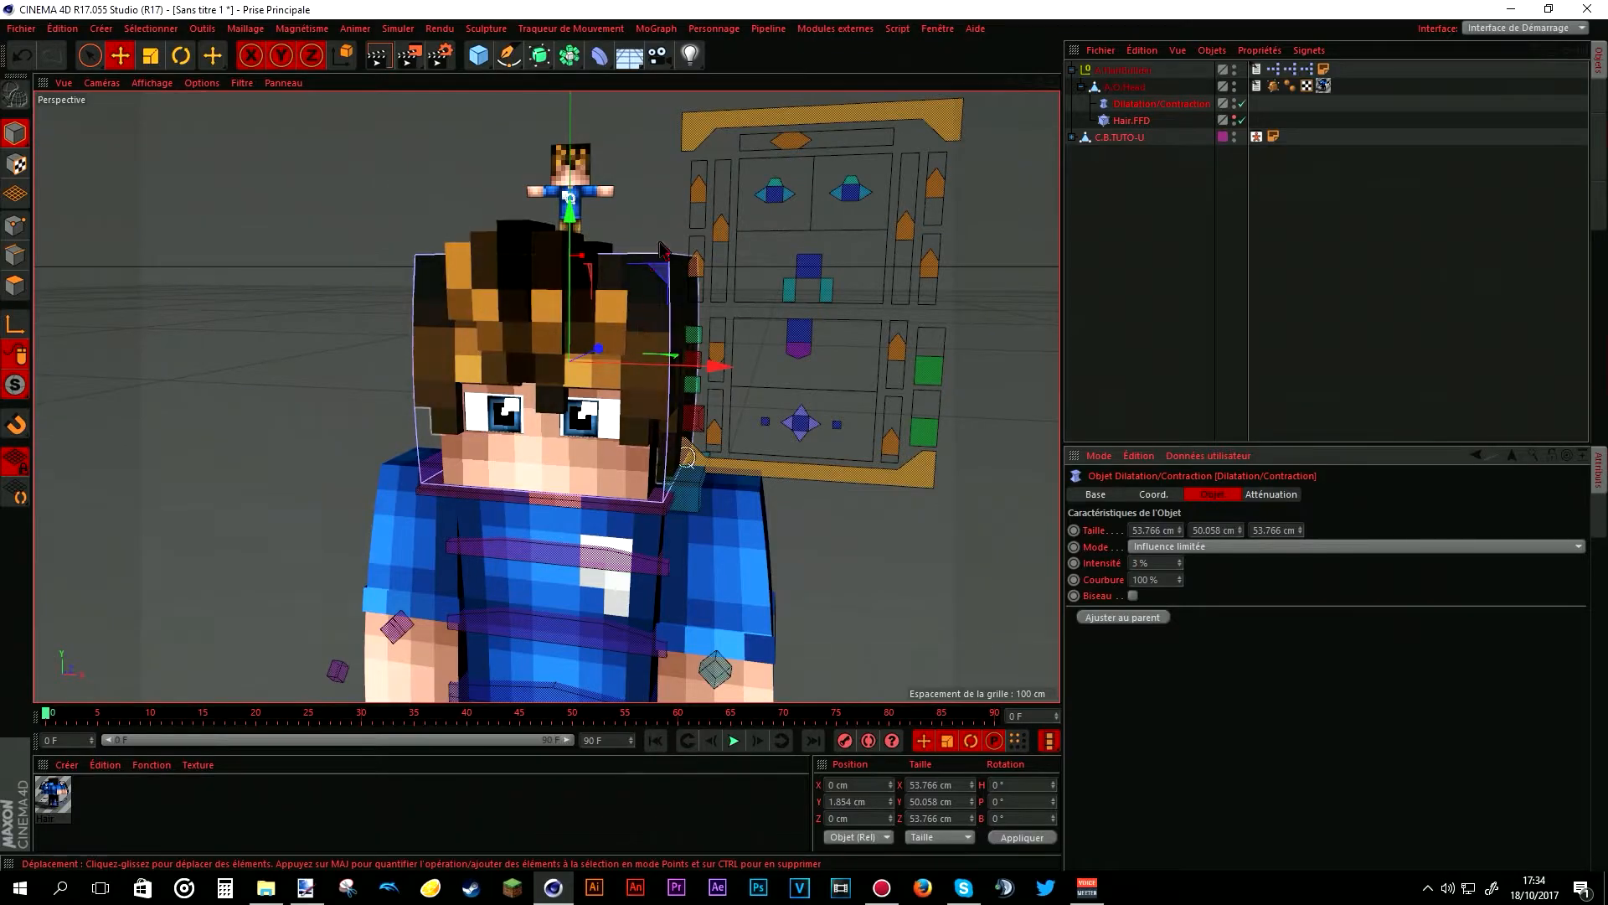
mouse_move(1025, 82)
left_mouse_down()
mouse_move(955, 82)
mouse_move(1003, 42)
mouse_move(1001, 67)
left_mouse_up()
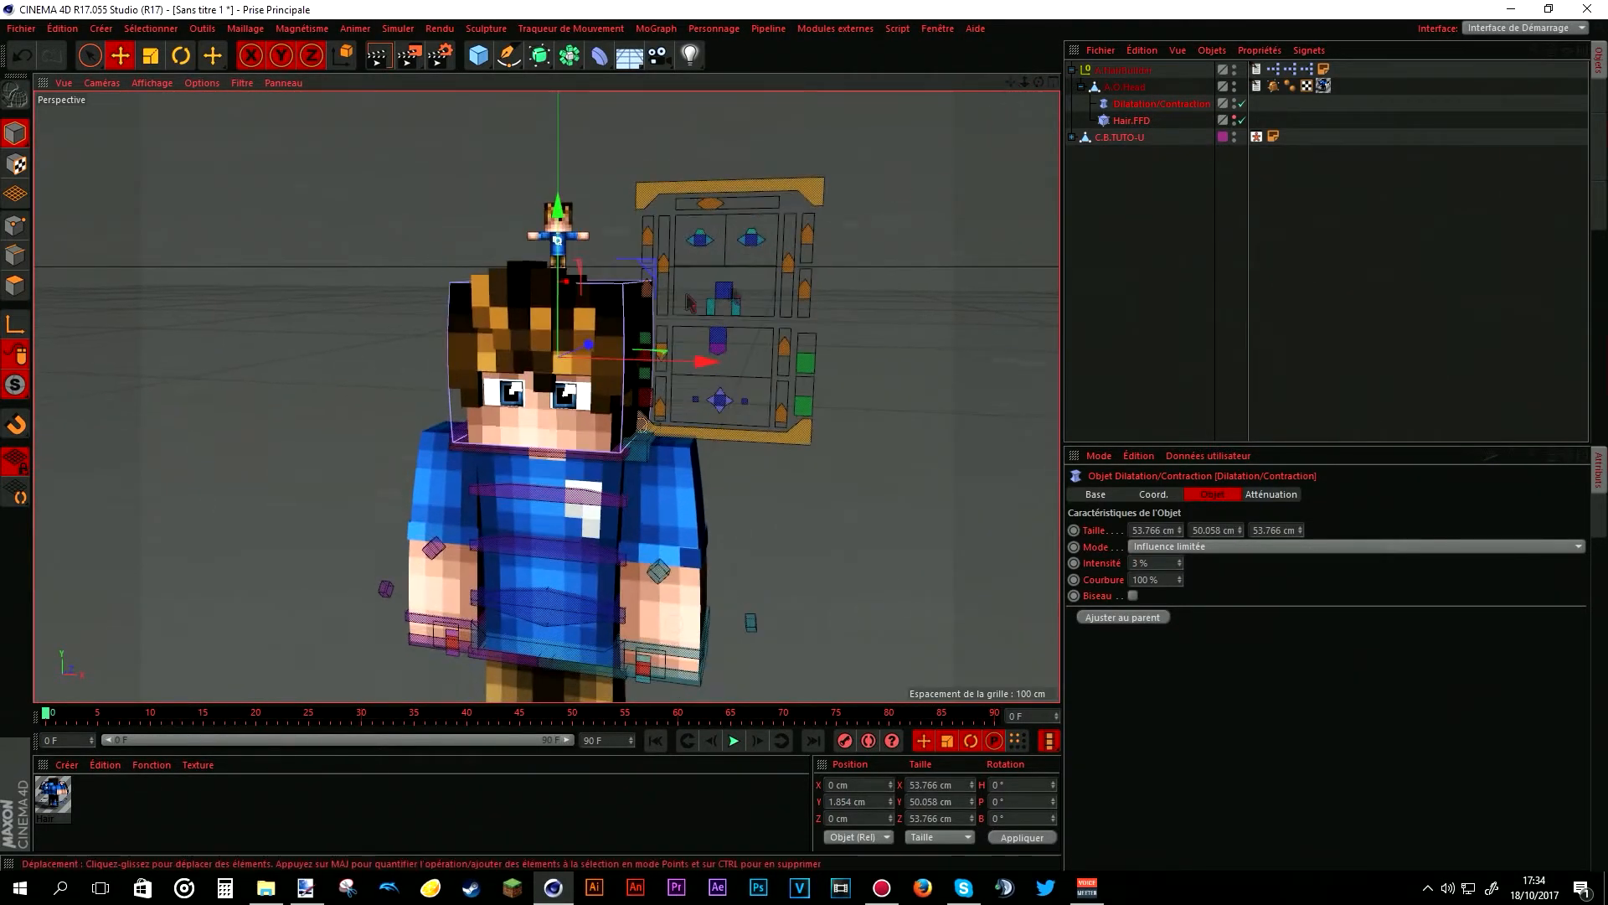
- Unlock the TUTO.Lock layer and expand the rig's Head.Q hierarchy down to O.X5.Head.2.HQ
left_click(523, 283)
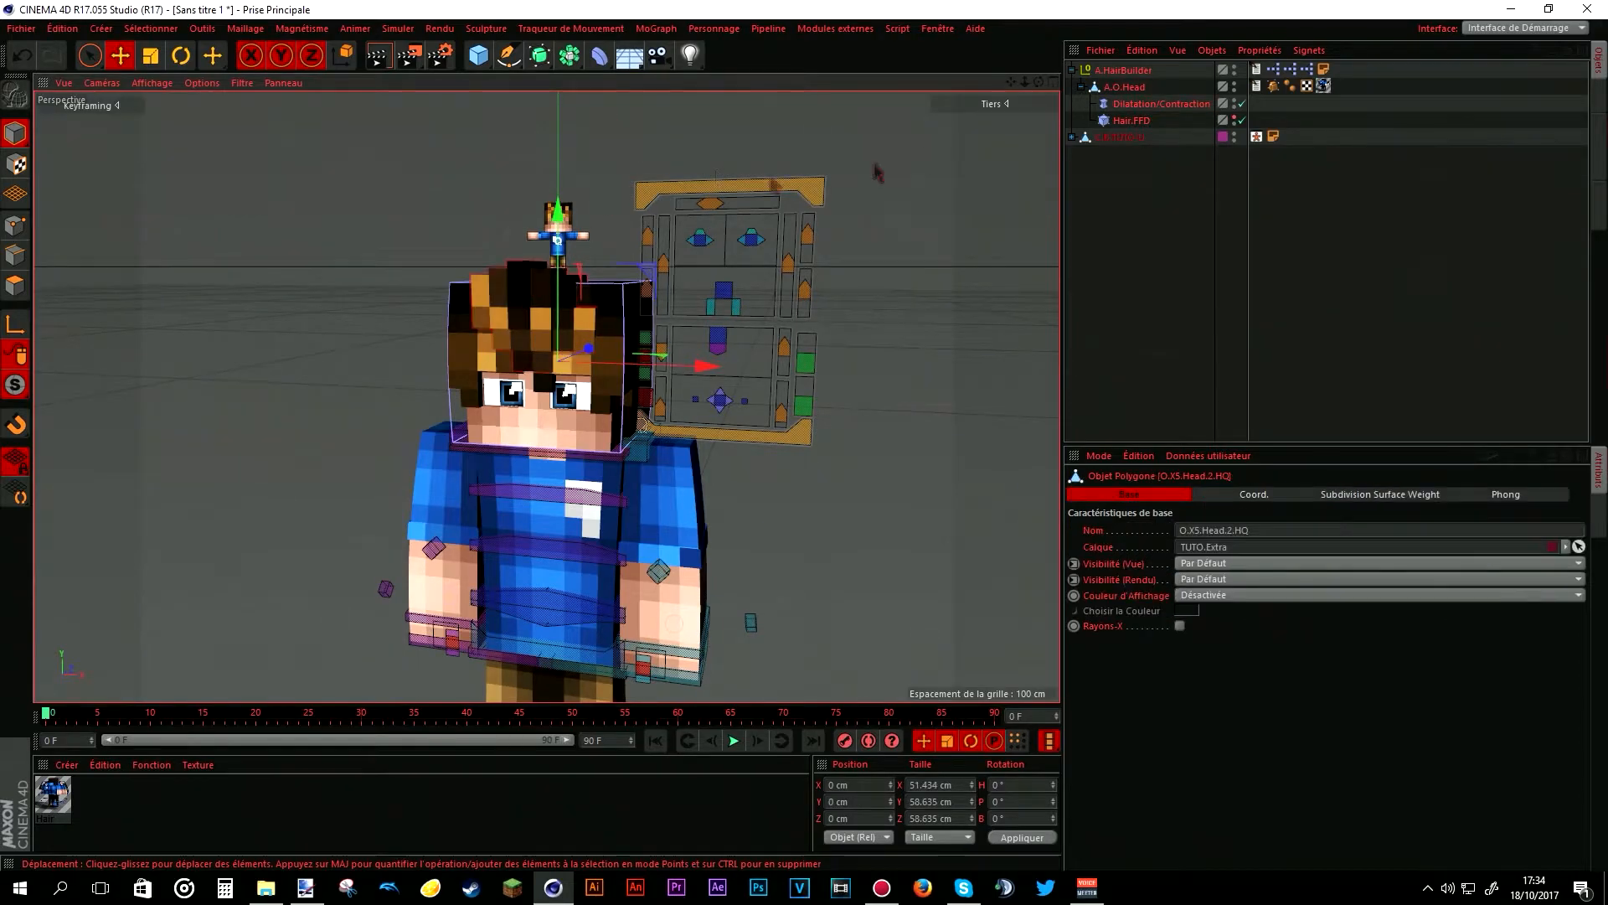
left_click(1073, 139)
left_click(1082, 171)
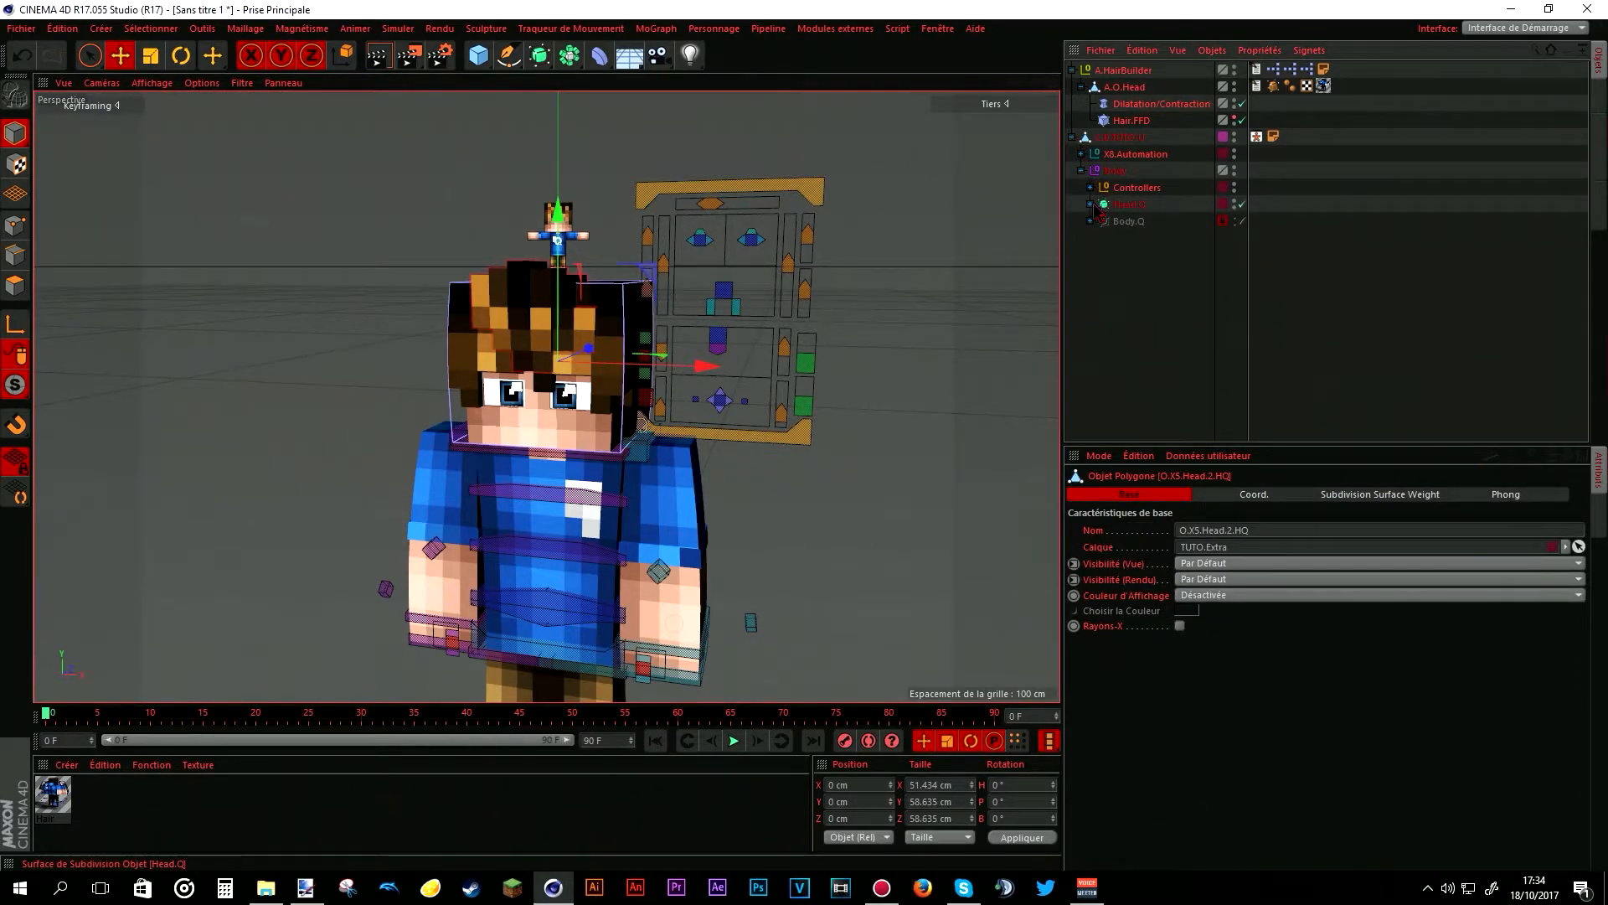
left_click(1599, 516)
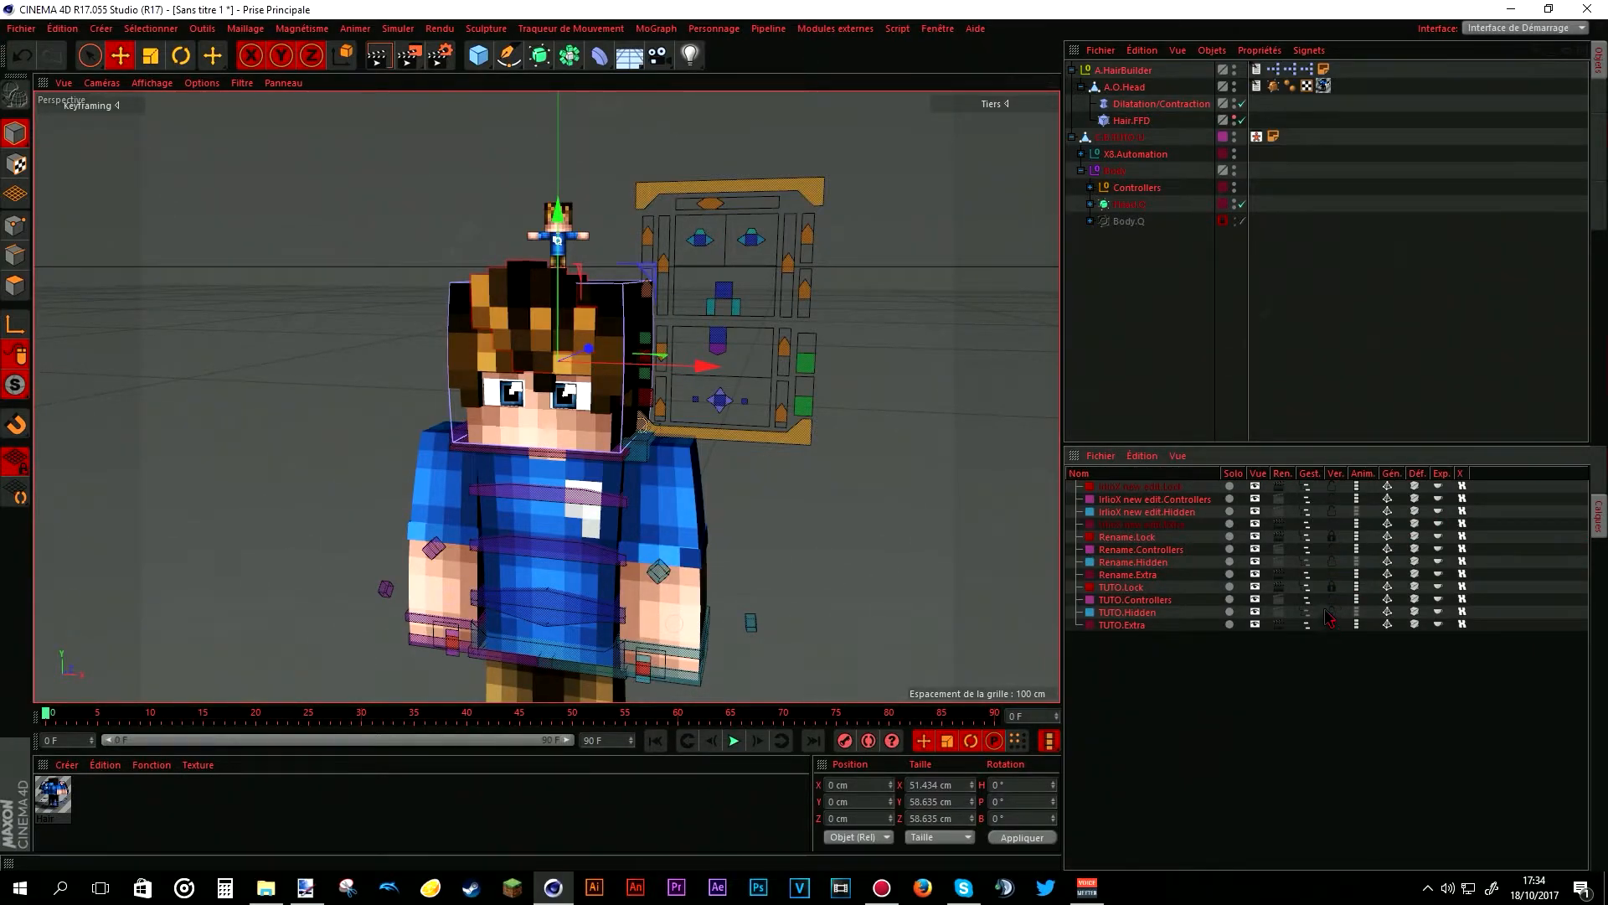
left_click(1597, 474)
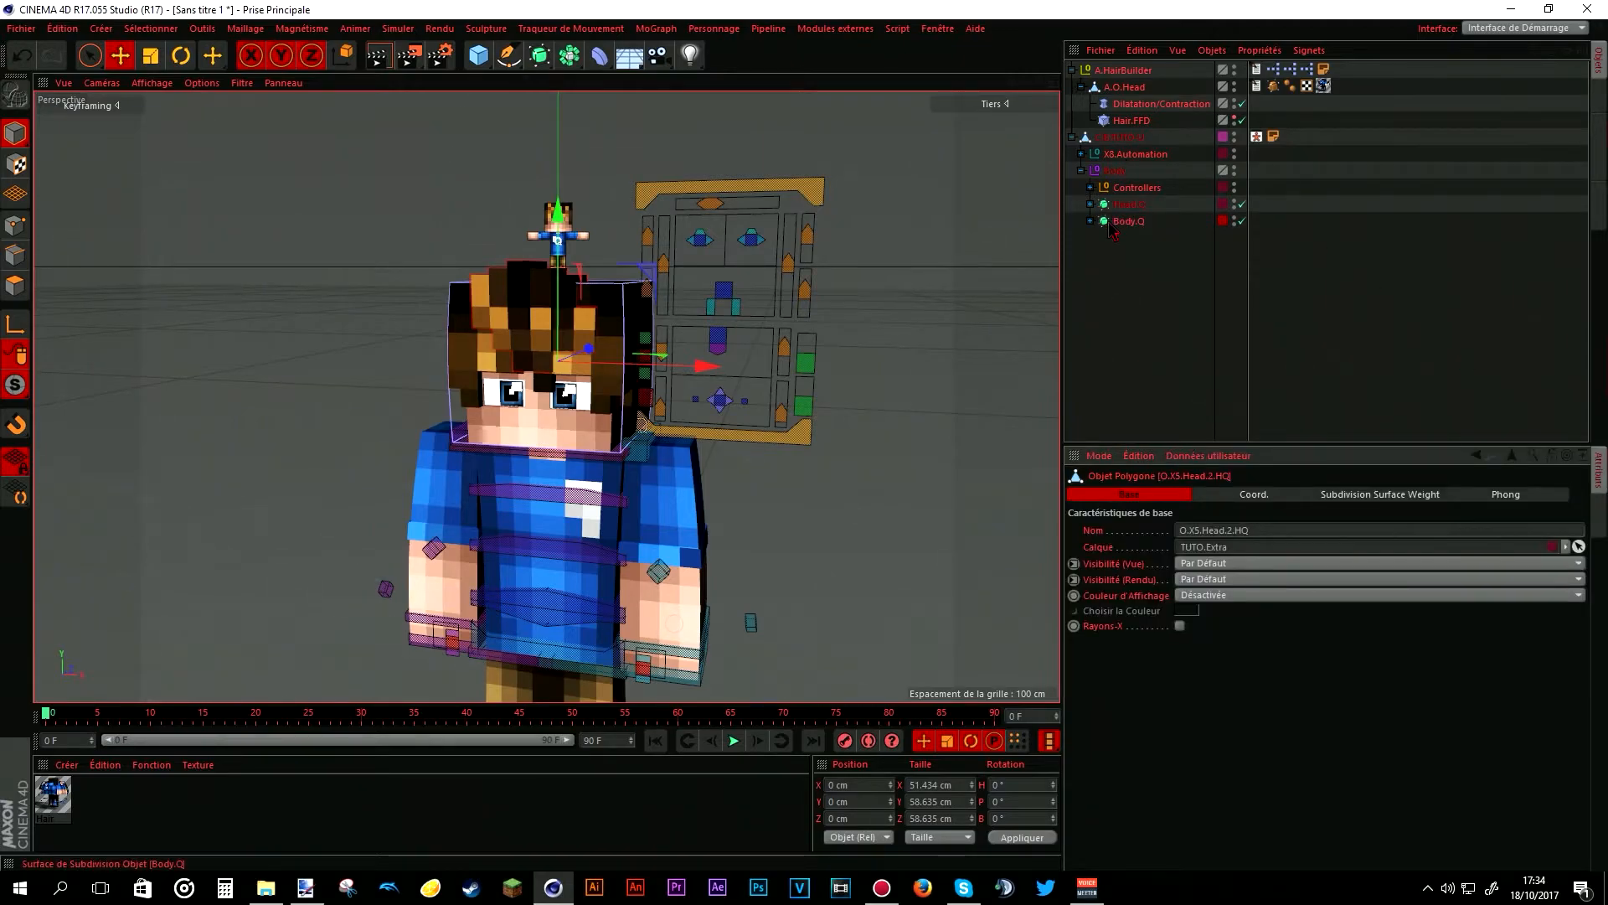
left_click(1091, 206)
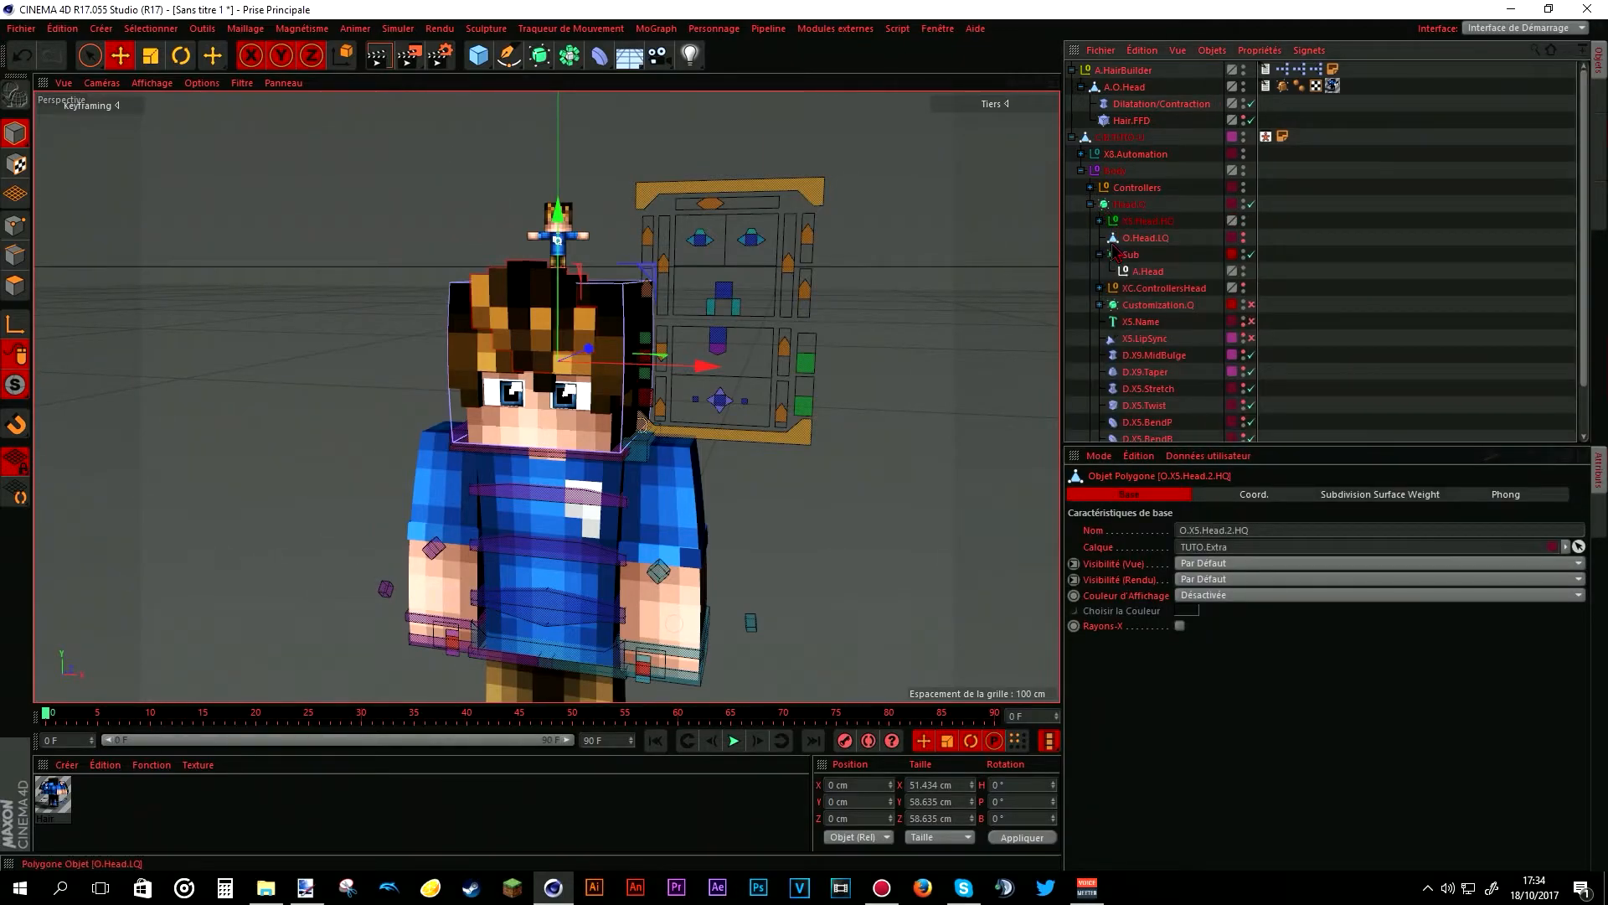
left_click(1100, 222)
left_click(1110, 239)
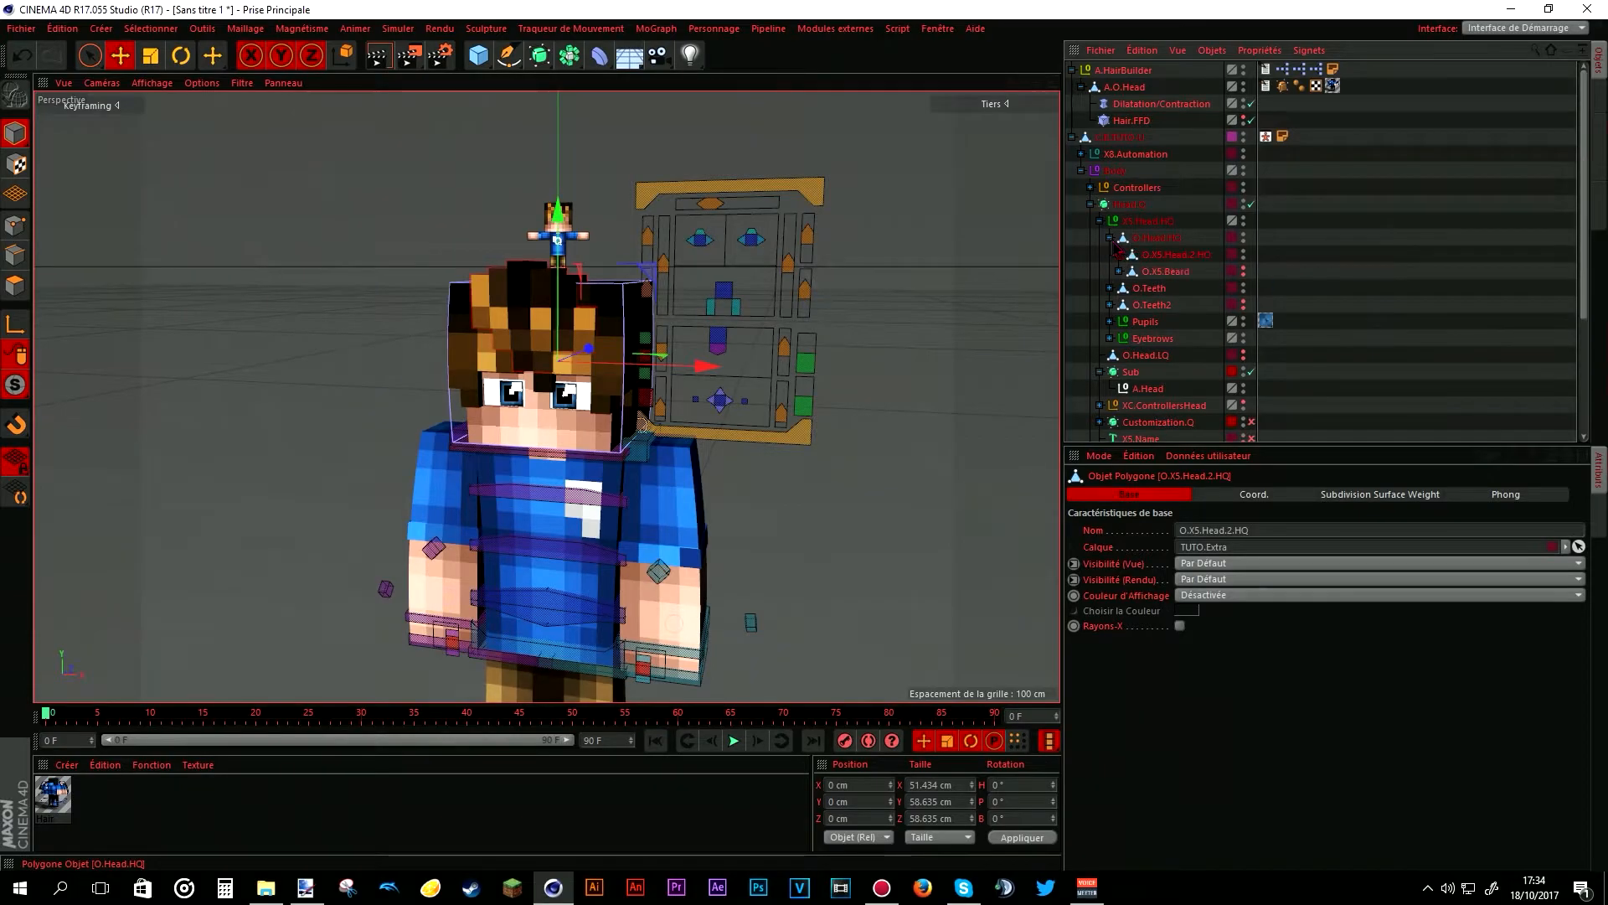
- Copy the Dilatation/Contraction deformer from A.O.Head and place the duplicate inside O.X5.Head.2.HQ
left_click(1147, 107)
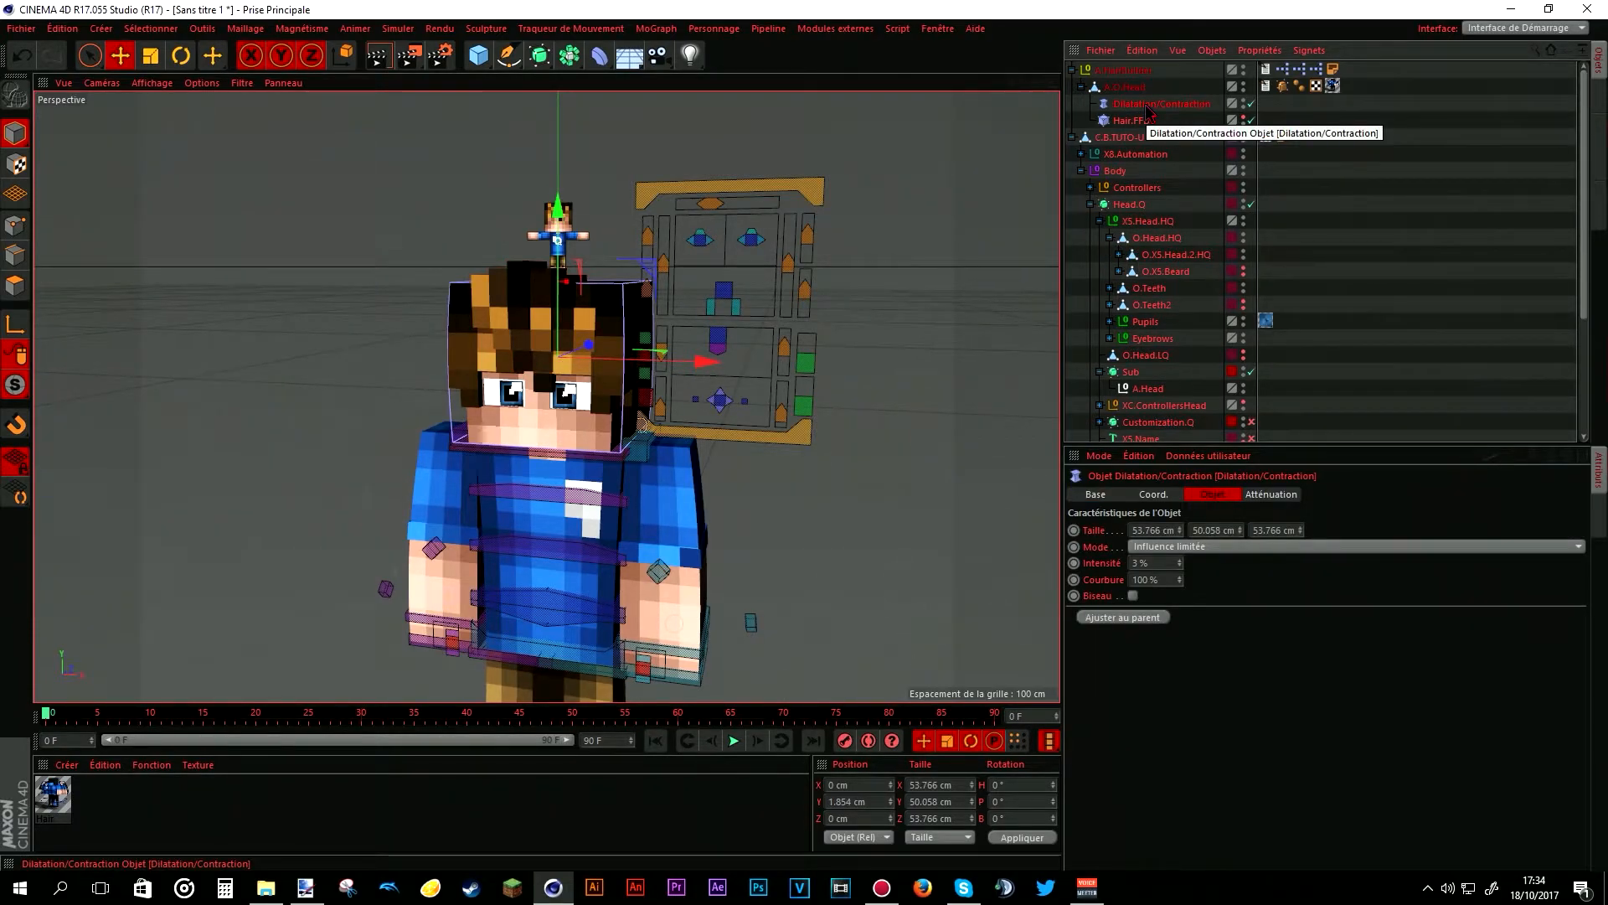
key("ctrl+c")
key("ctrl+v")
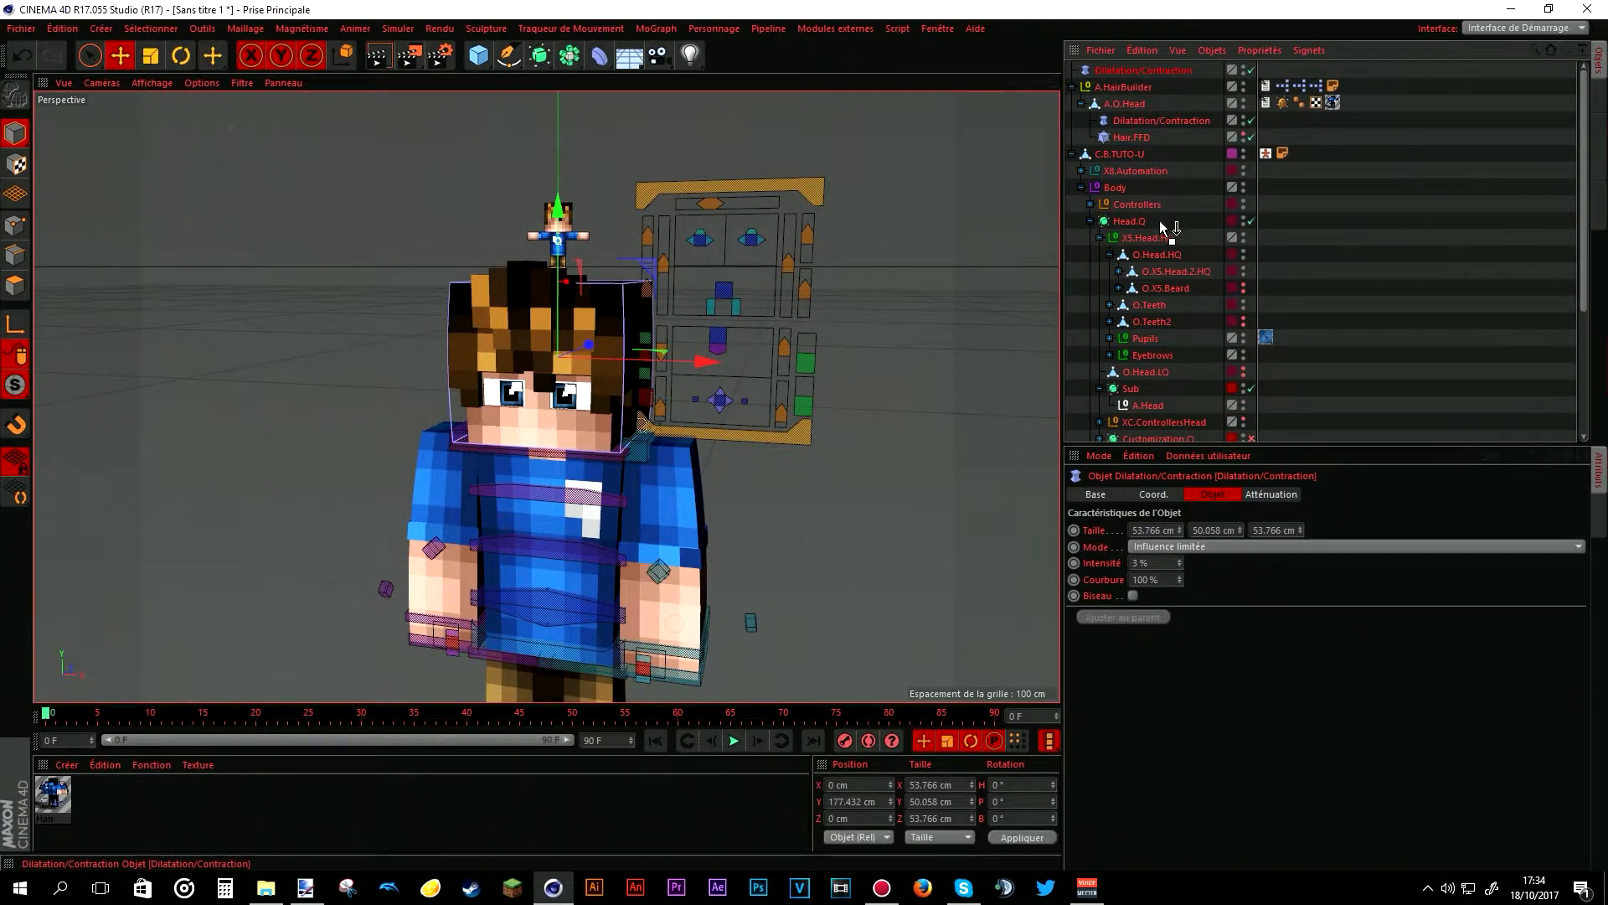
left_click_drag(1171, 276, 1172, 273)
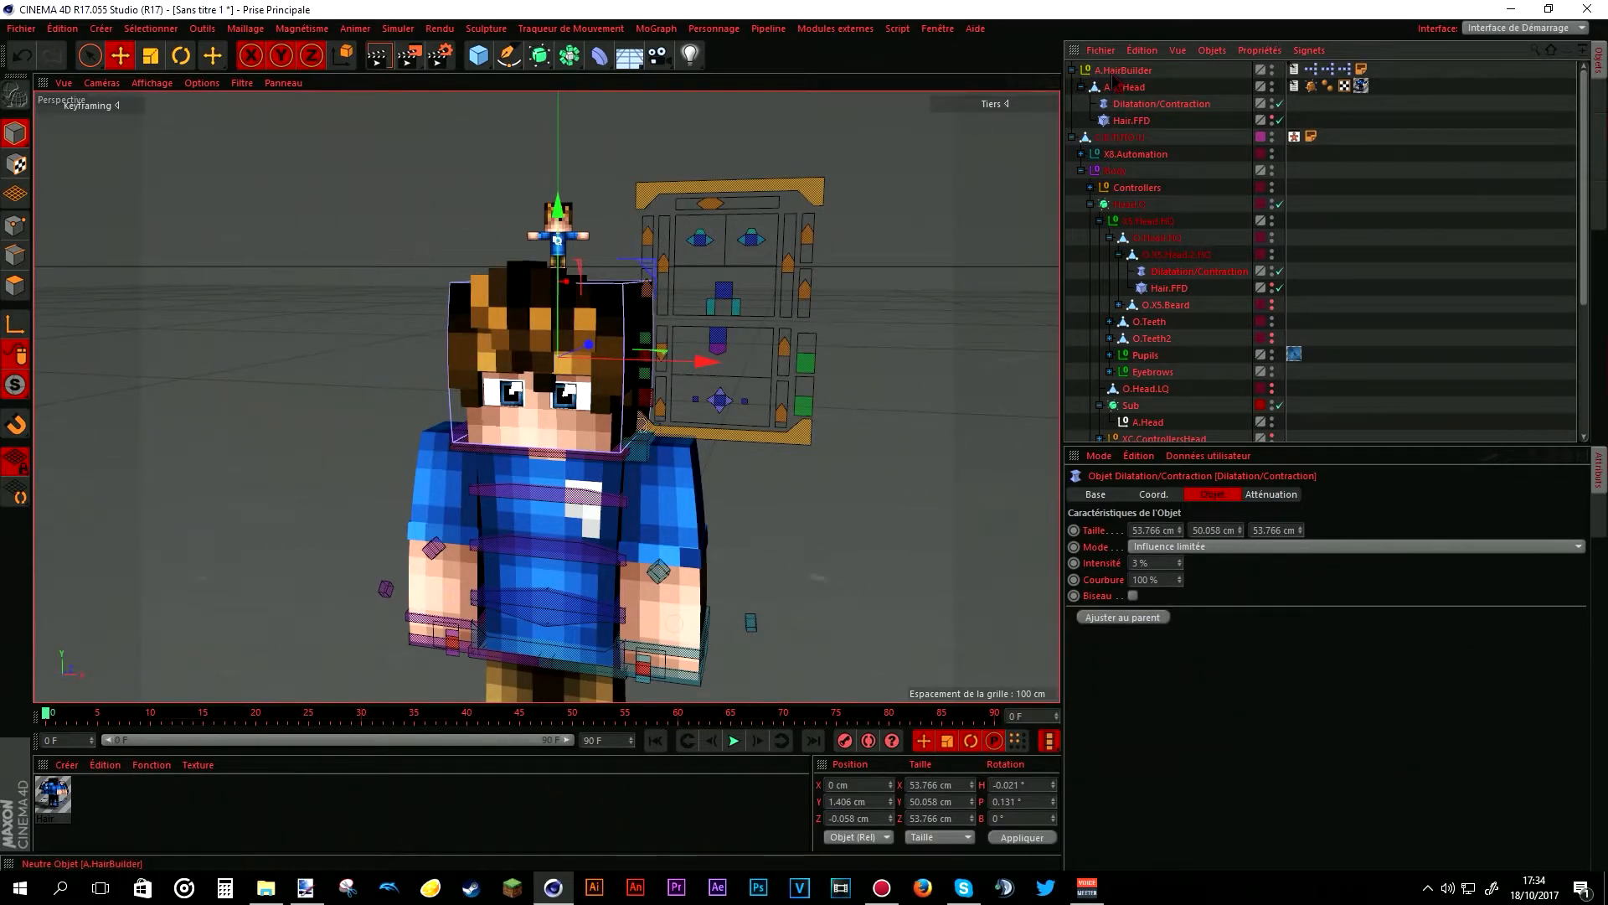
- Collapse the Head.Q hierarchy, filter the objects by "A." and place A.HairBuilder inside the rig's A.Head
left_click(1120, 253)
left_click(1110, 237)
left_click(1100, 220)
left_click(1090, 203)
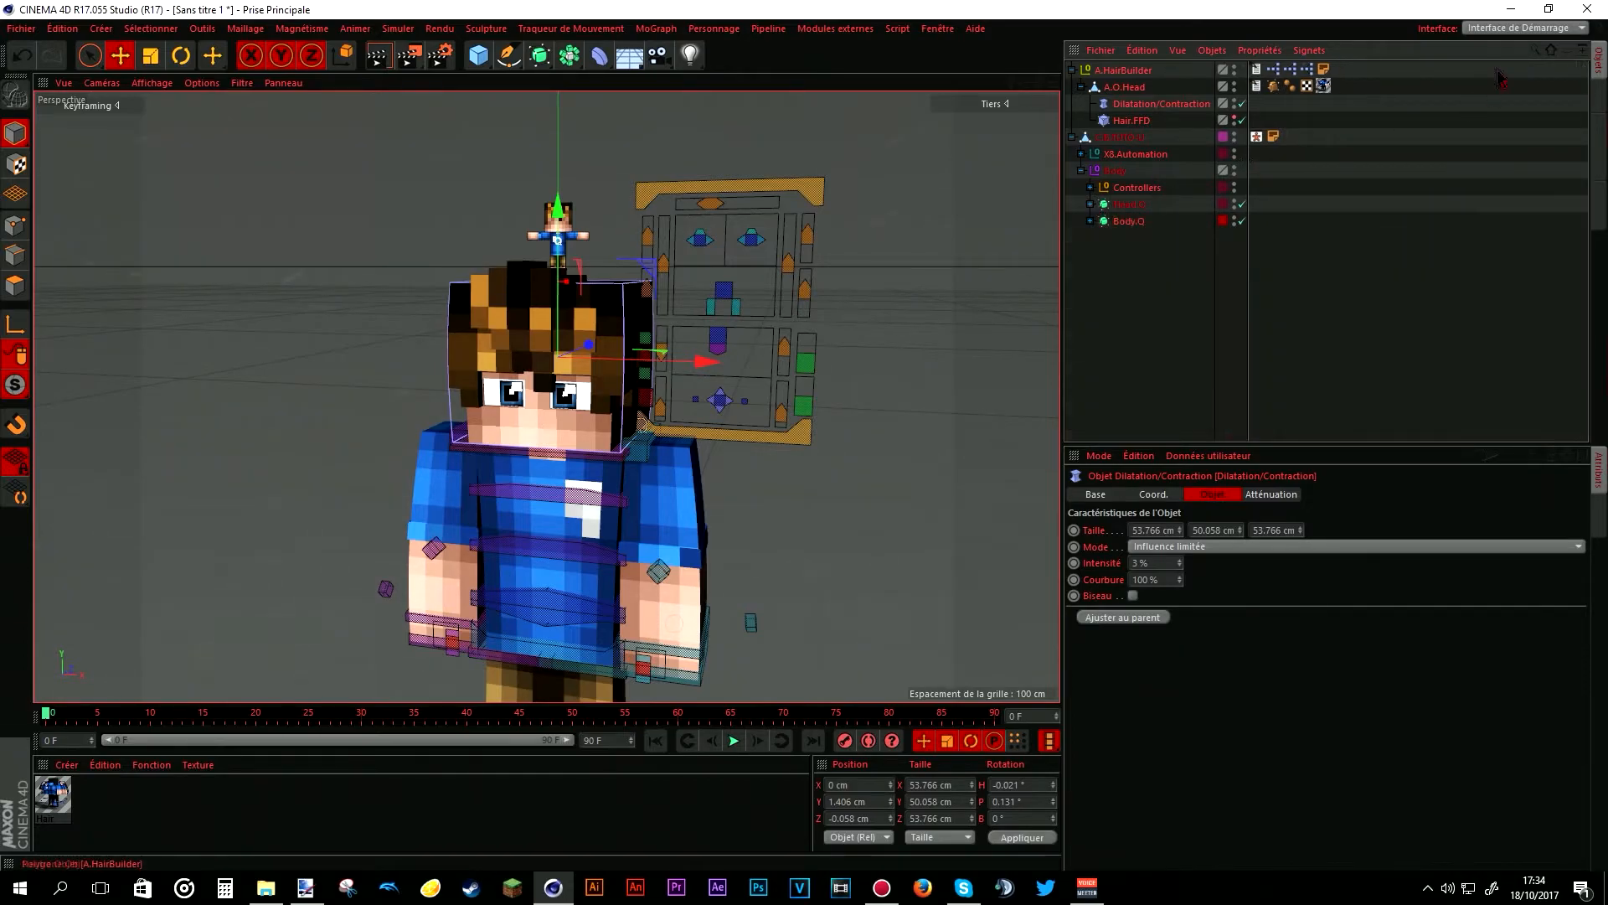
left_click(1532, 50)
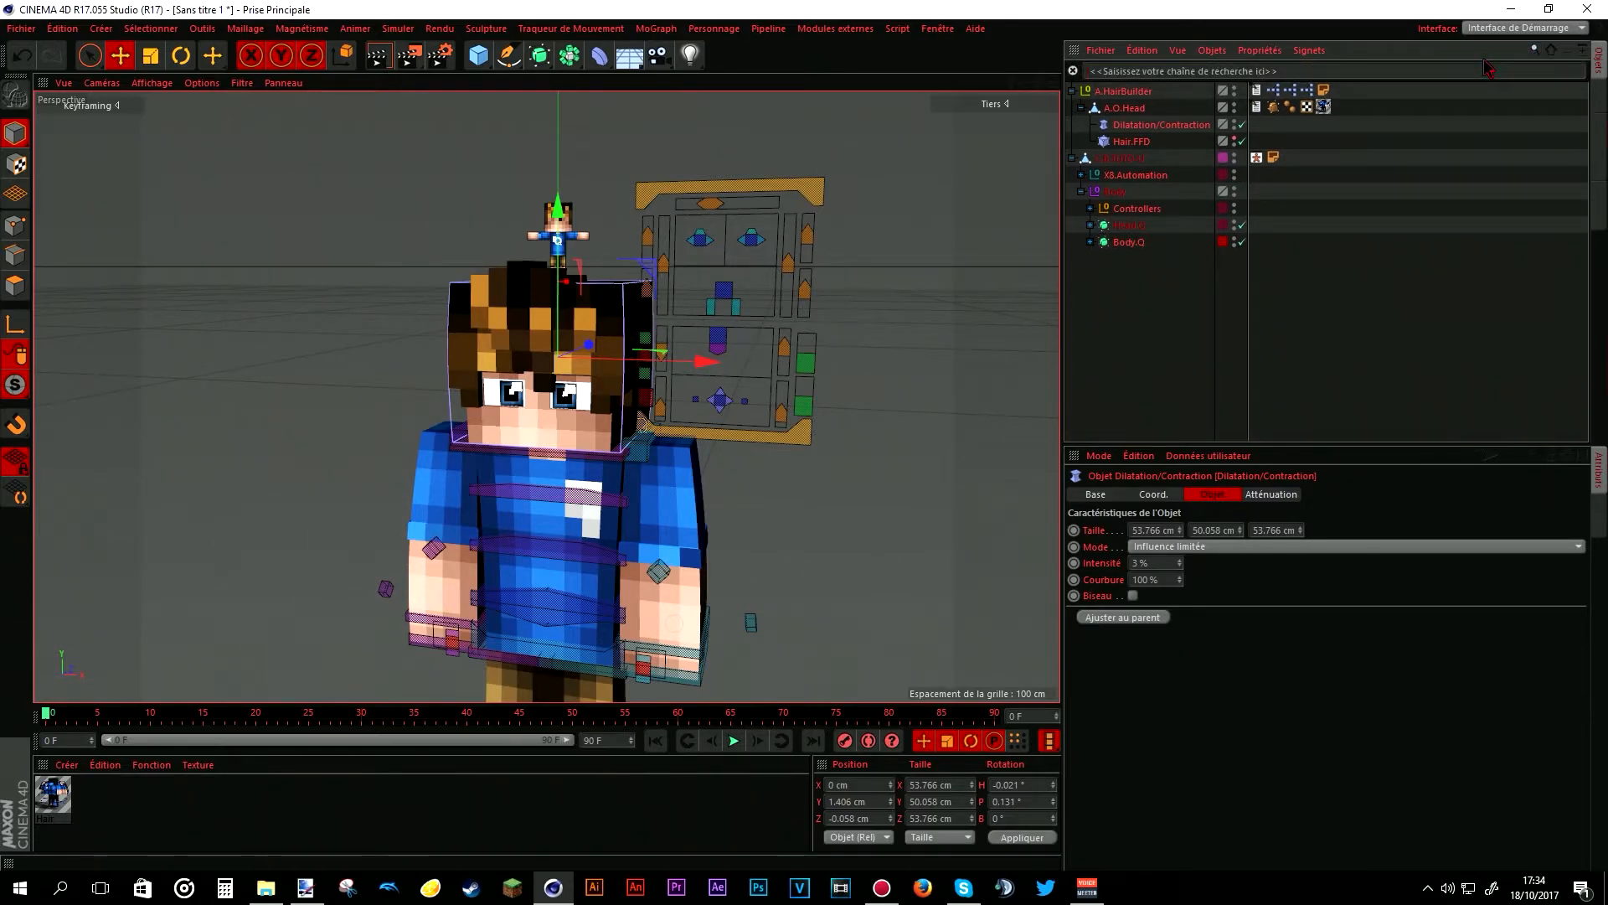
type("A.")
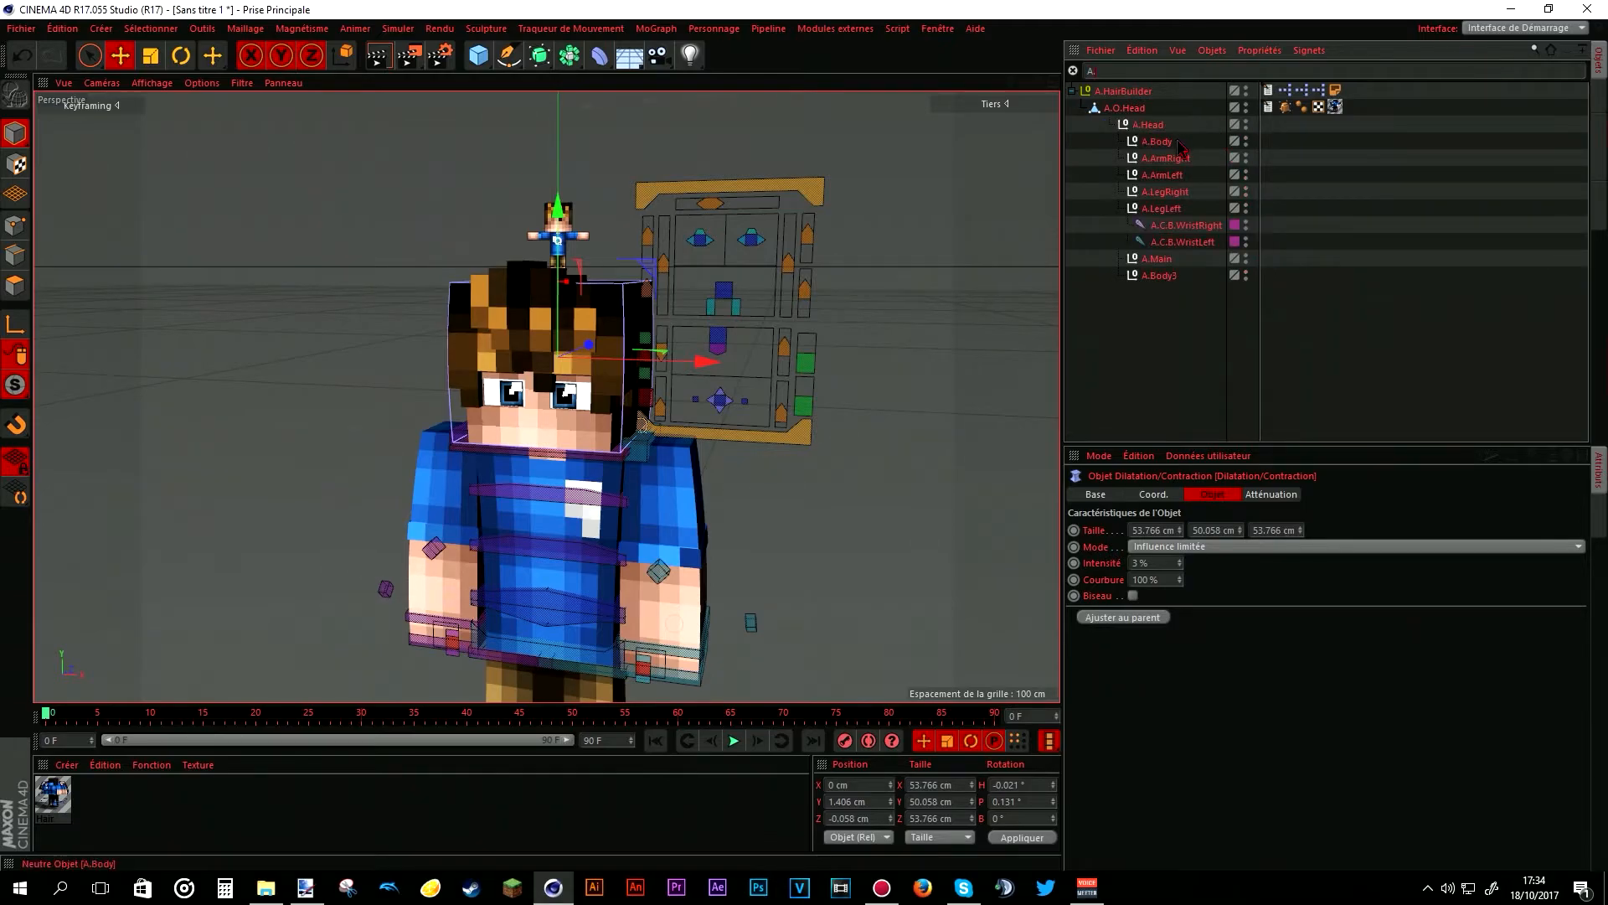
left_click_drag(1159, 129, 1158, 126)
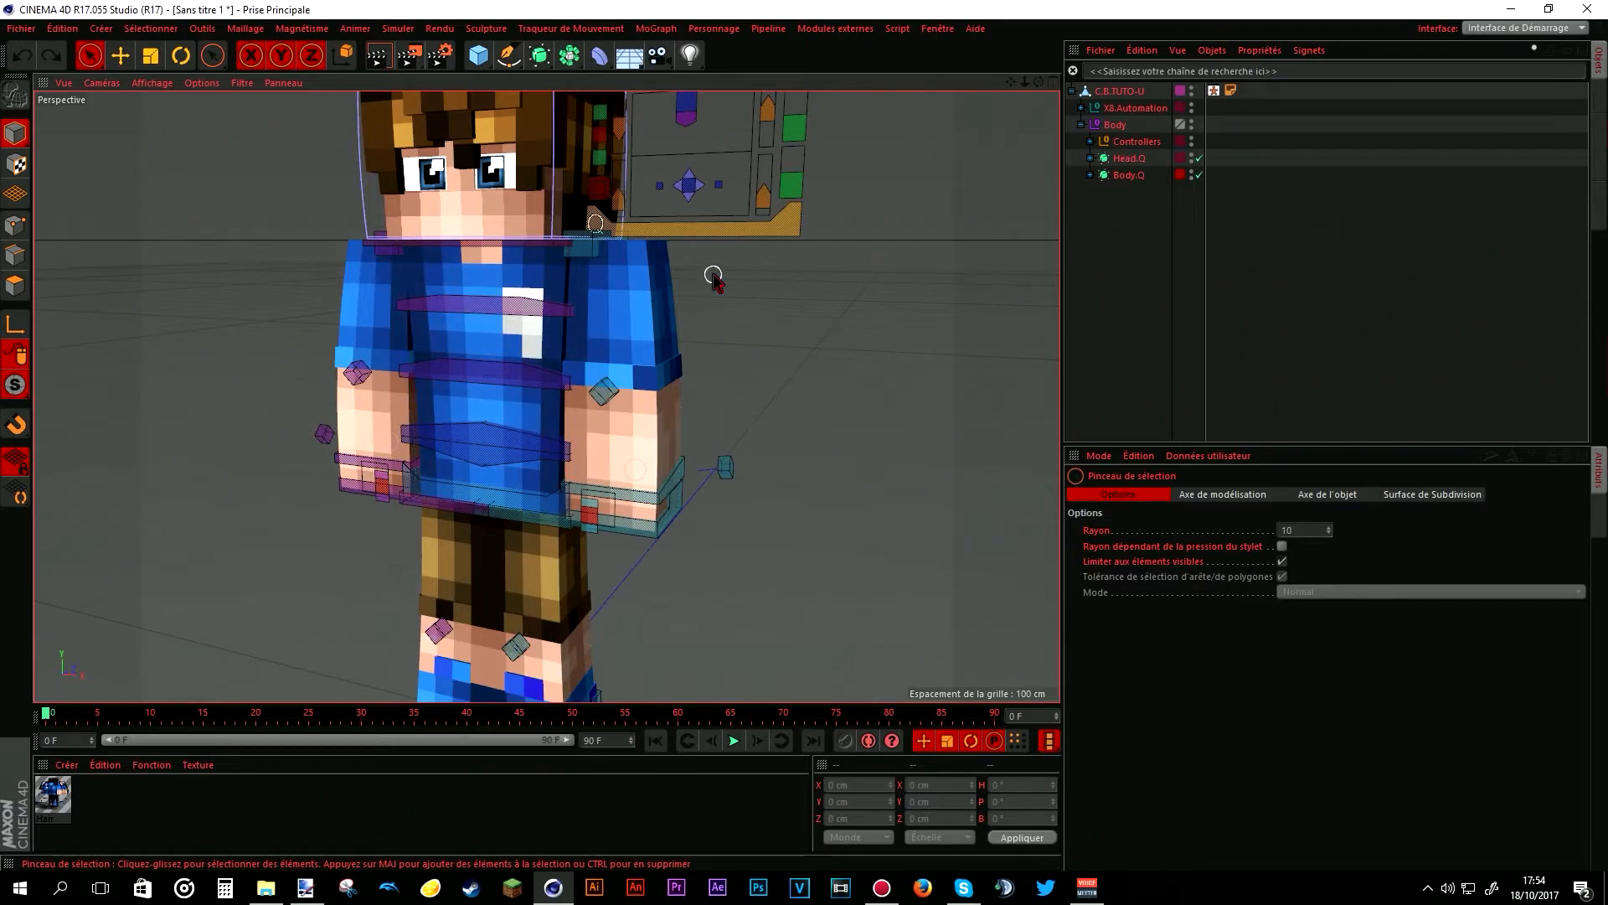
- Try deleting the outer layer of the character's left arm
key("e")
scroll(682, 345, "up", 3)
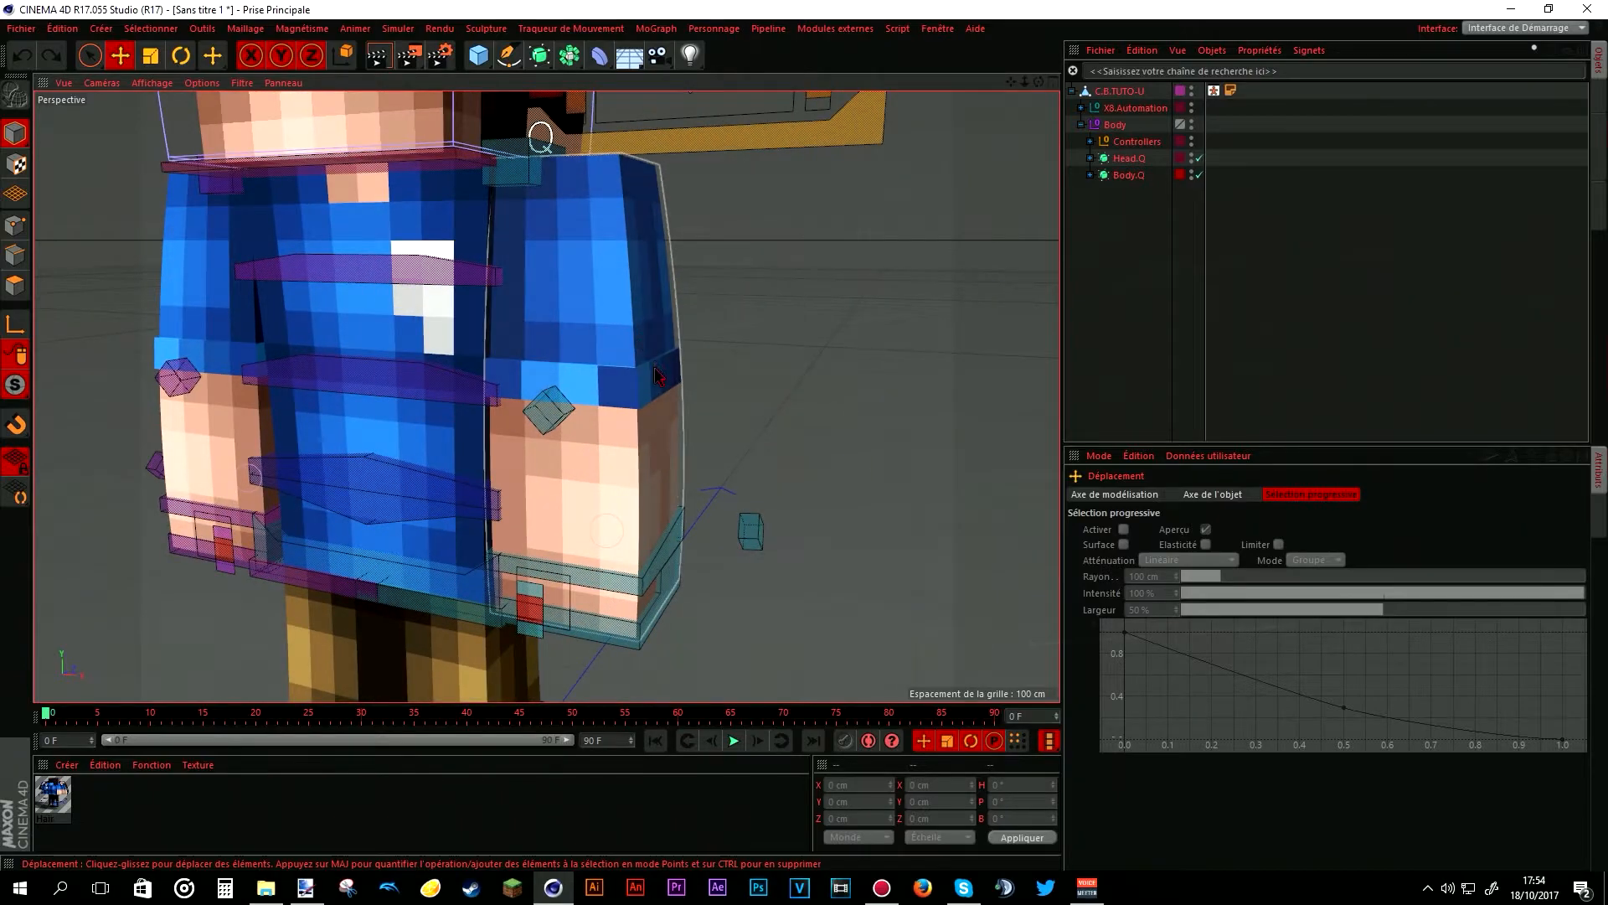
mouse_move(1039, 82)
left_mouse_down()
mouse_move(1039, 143)
mouse_move(1043, 82)
mouse_move(1027, 100)
mouse_move(1039, 82)
mouse_move(964, 82)
mouse_move(1018, 82)
left_mouse_up()
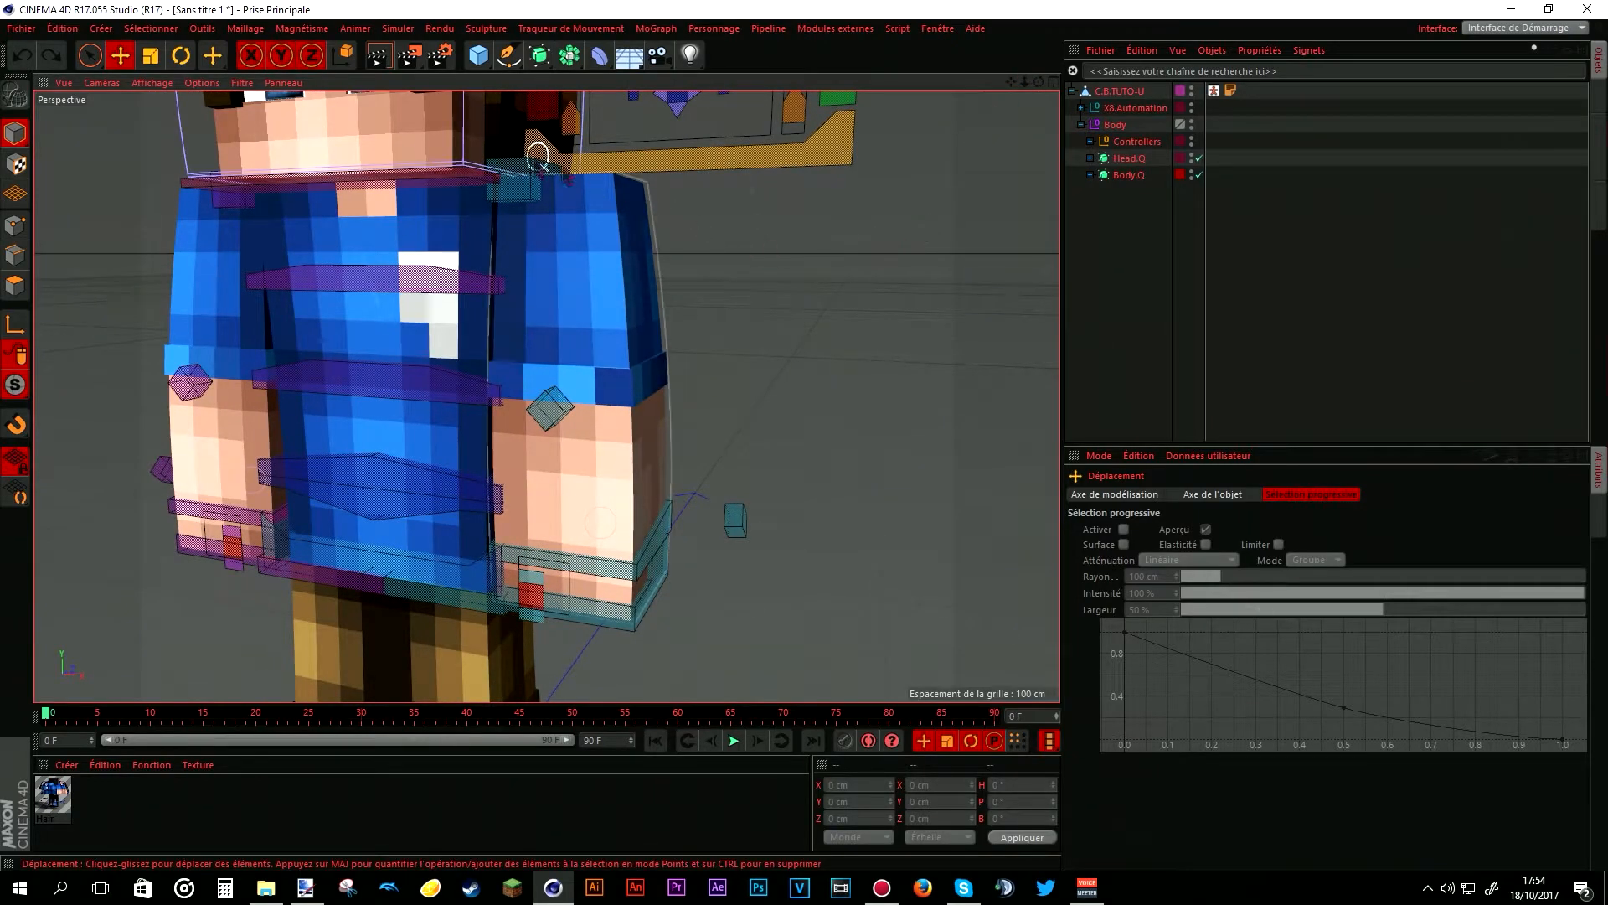
left_click(670, 355)
key("Delete")
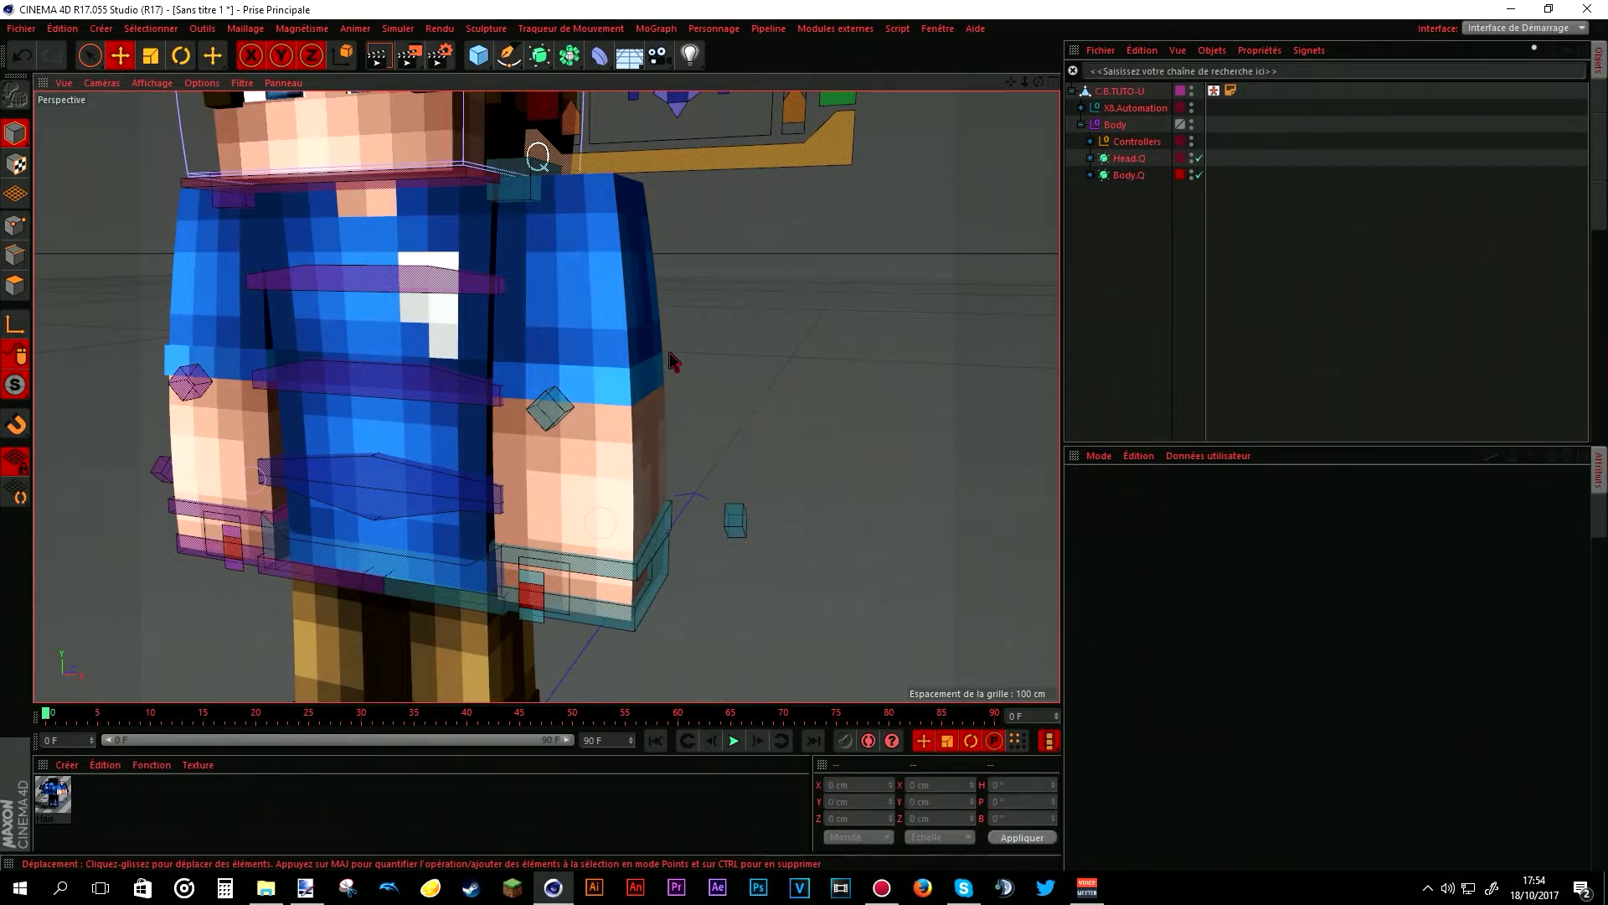
- Examine the left arm's stacked meshes, including O.Arm.L.LQ and O.X2.Arm.L.2.HQ, in object and polygon modes
left_click(697, 269)
left_click(558, 280)
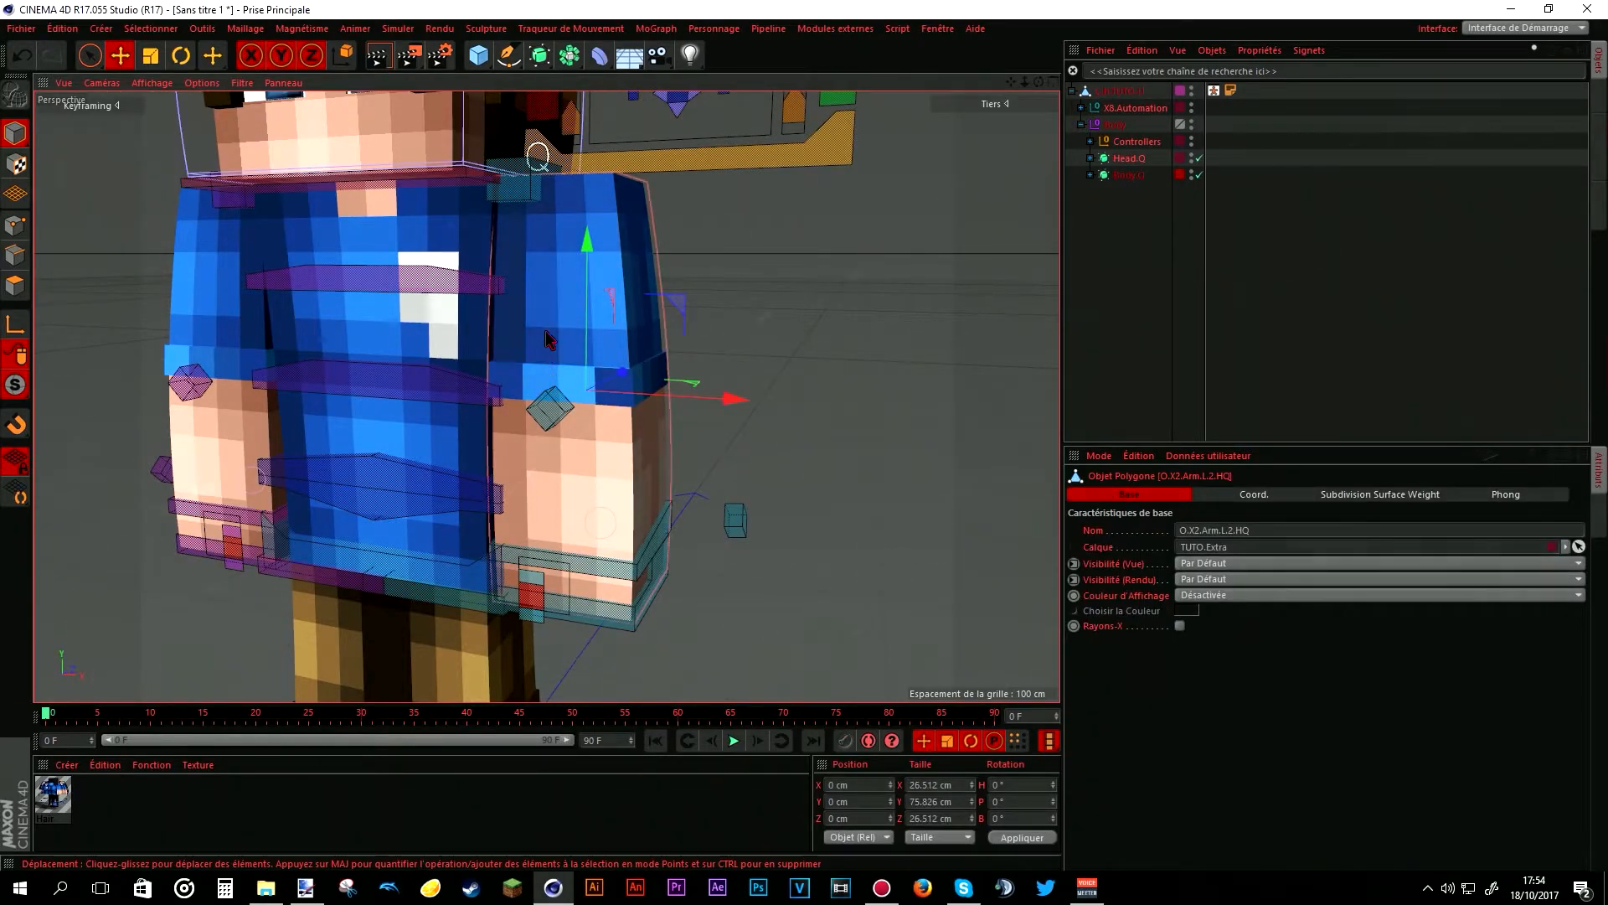
left_click(549, 339)
left_click(546, 333)
left_click(548, 266)
left_click(548, 266)
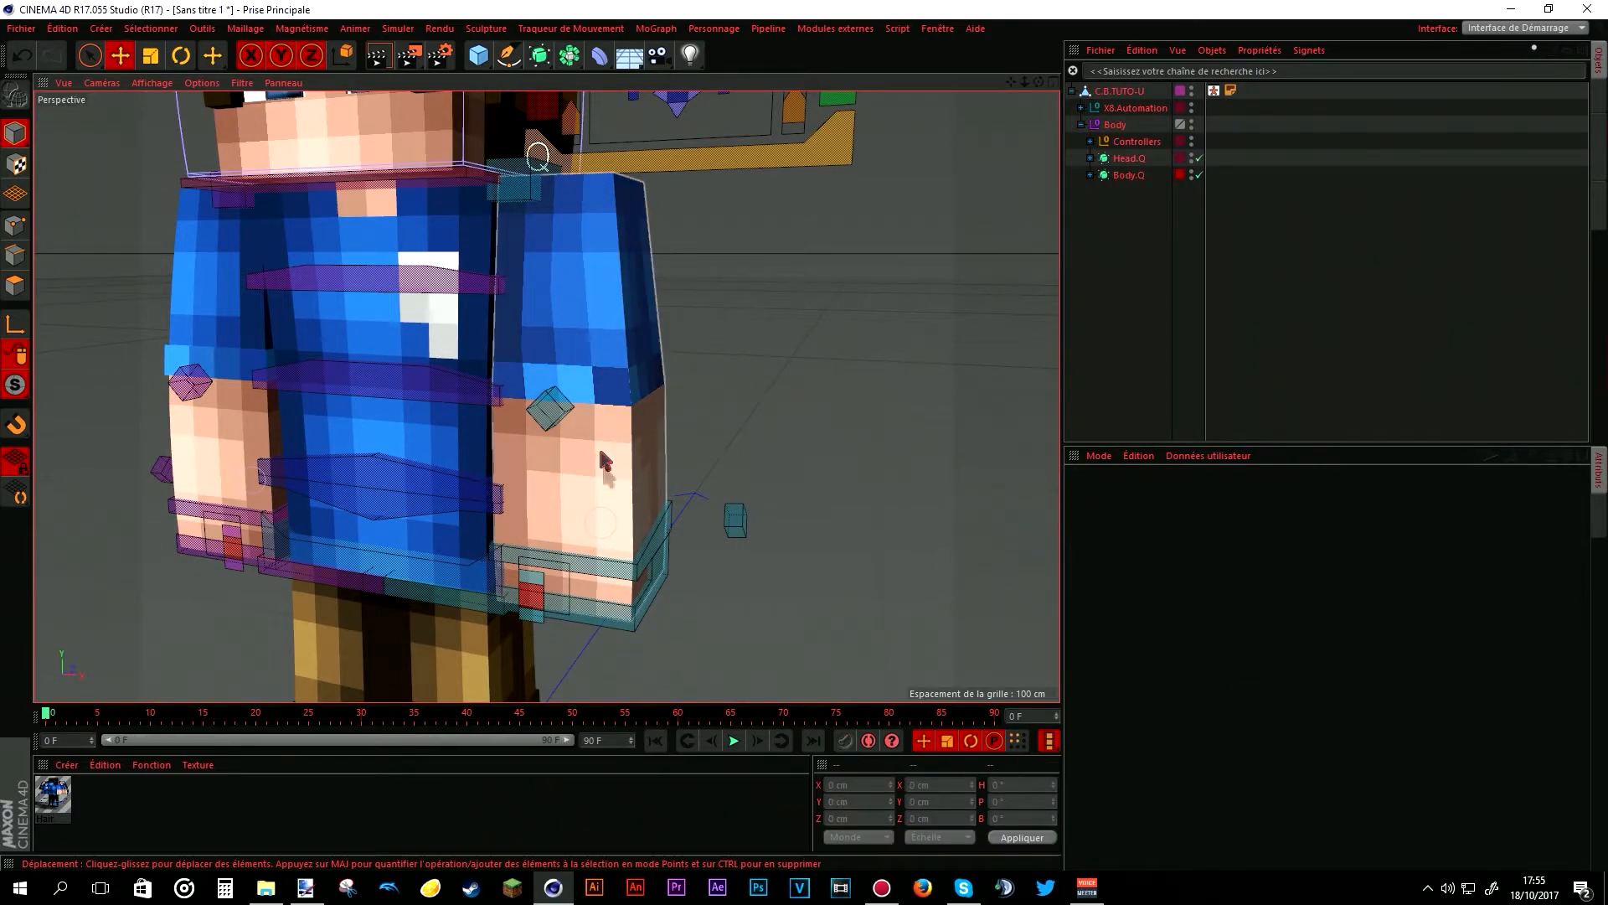
left_click(527, 493)
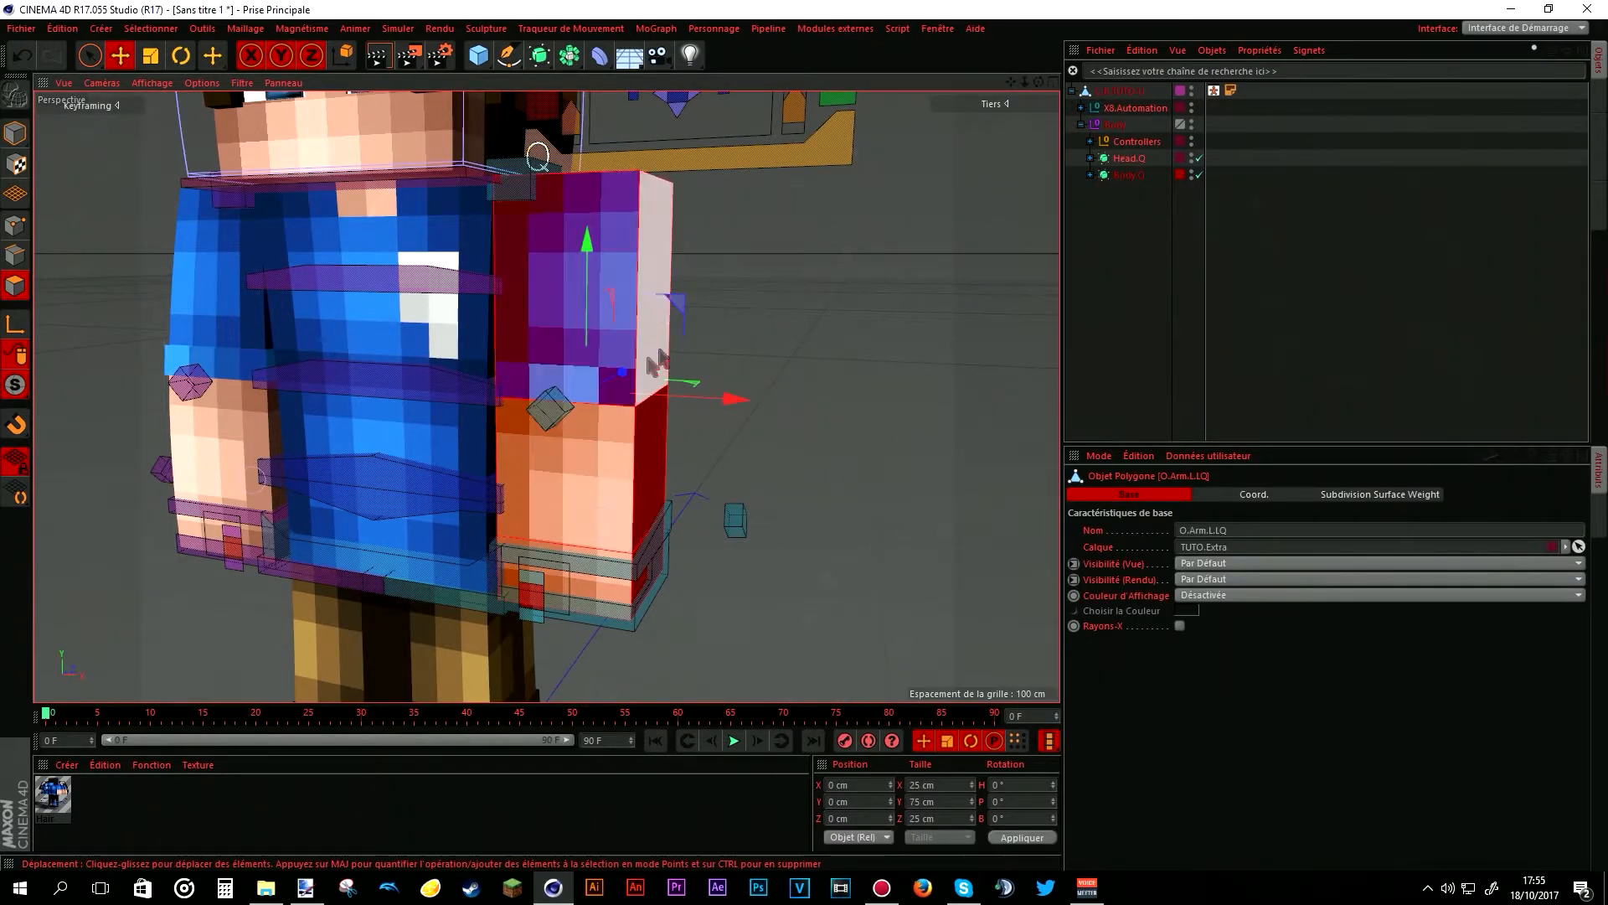
left_click(15, 134)
left_click(670, 197)
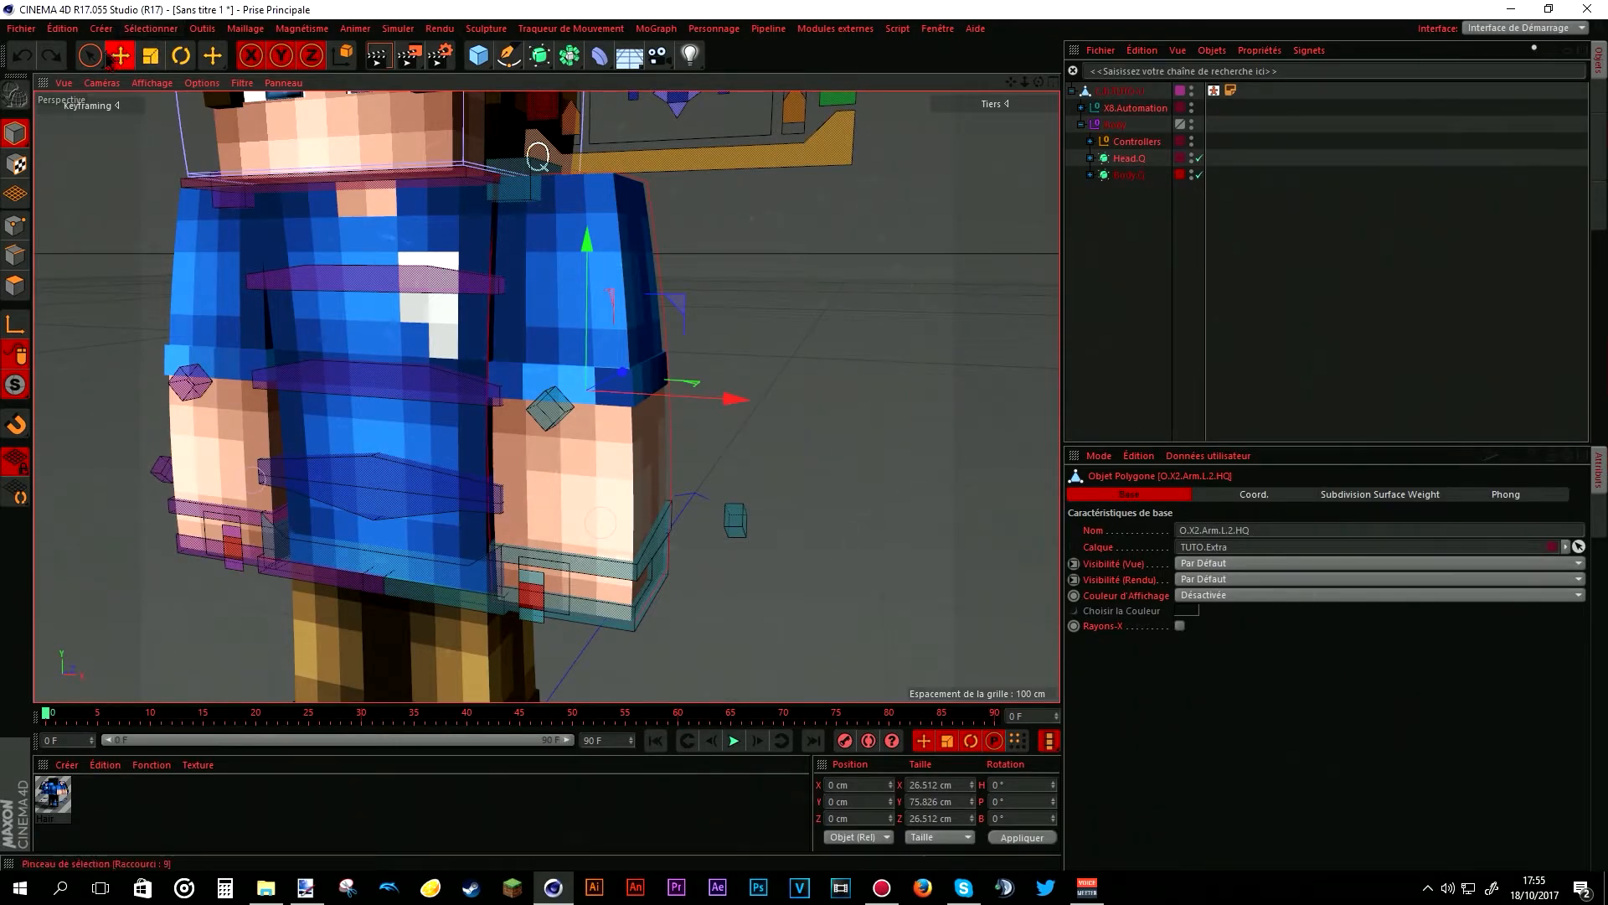
- Delete the outer clothing layer from both the left and right arms
left_click(724, 257)
left_click(618, 387)
key("Delete")
left_click(165, 362)
key("Delete")
- Delete the outer clothing layer from both the left and right legs
middle_click_drag(547, 459, 605, 159, "alt")
left_click(592, 433)
key("Delete")
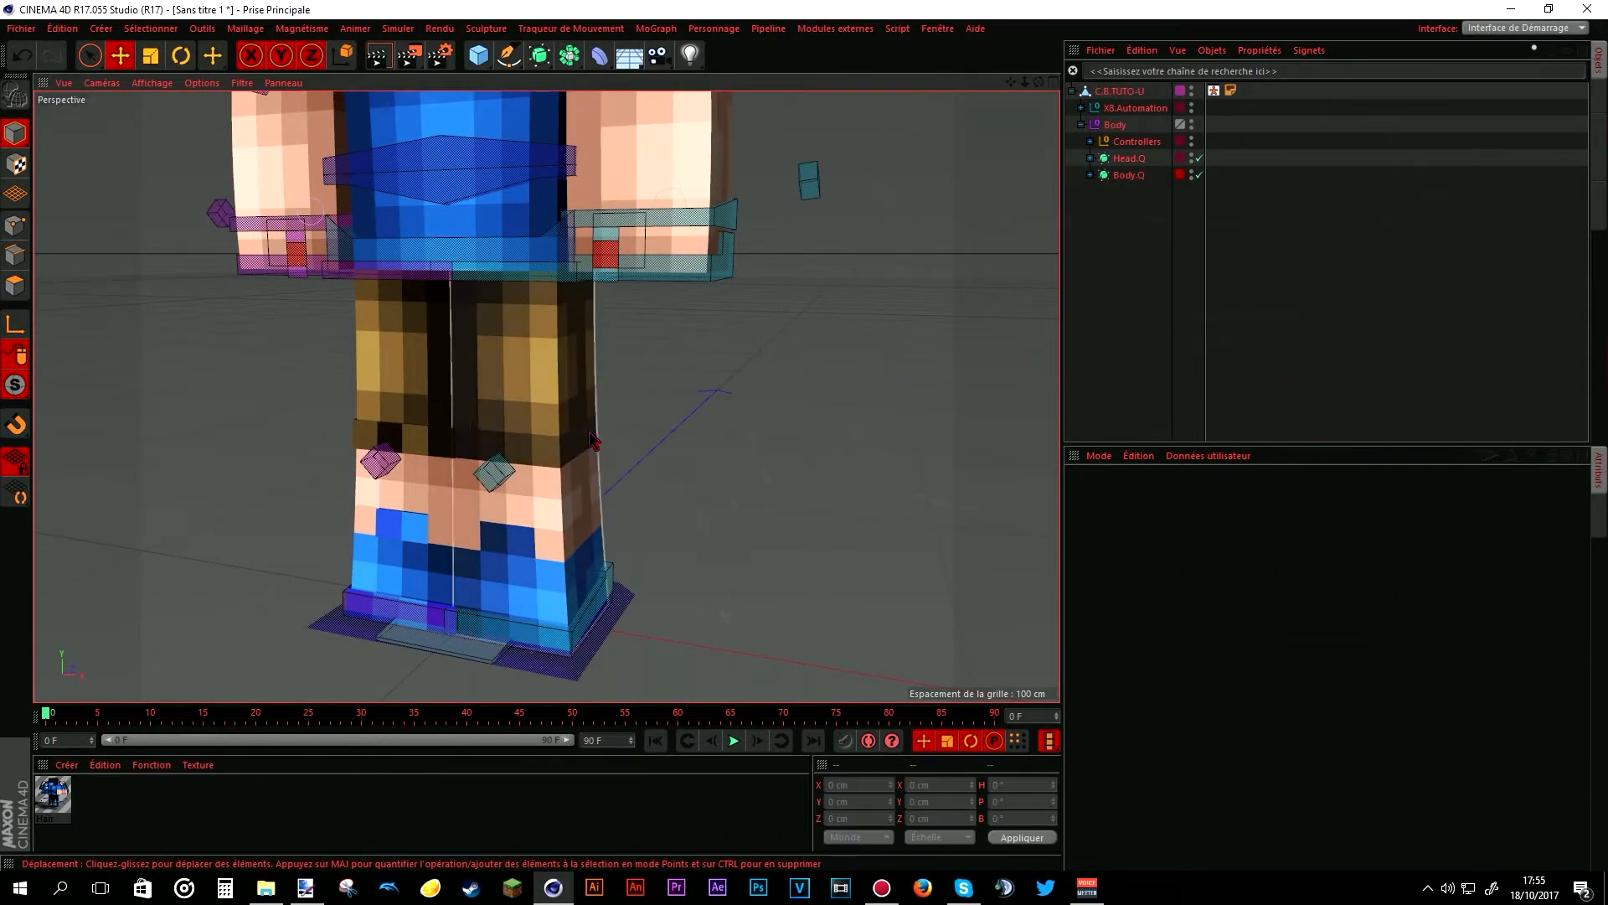
left_click(349, 423)
key("Delete")
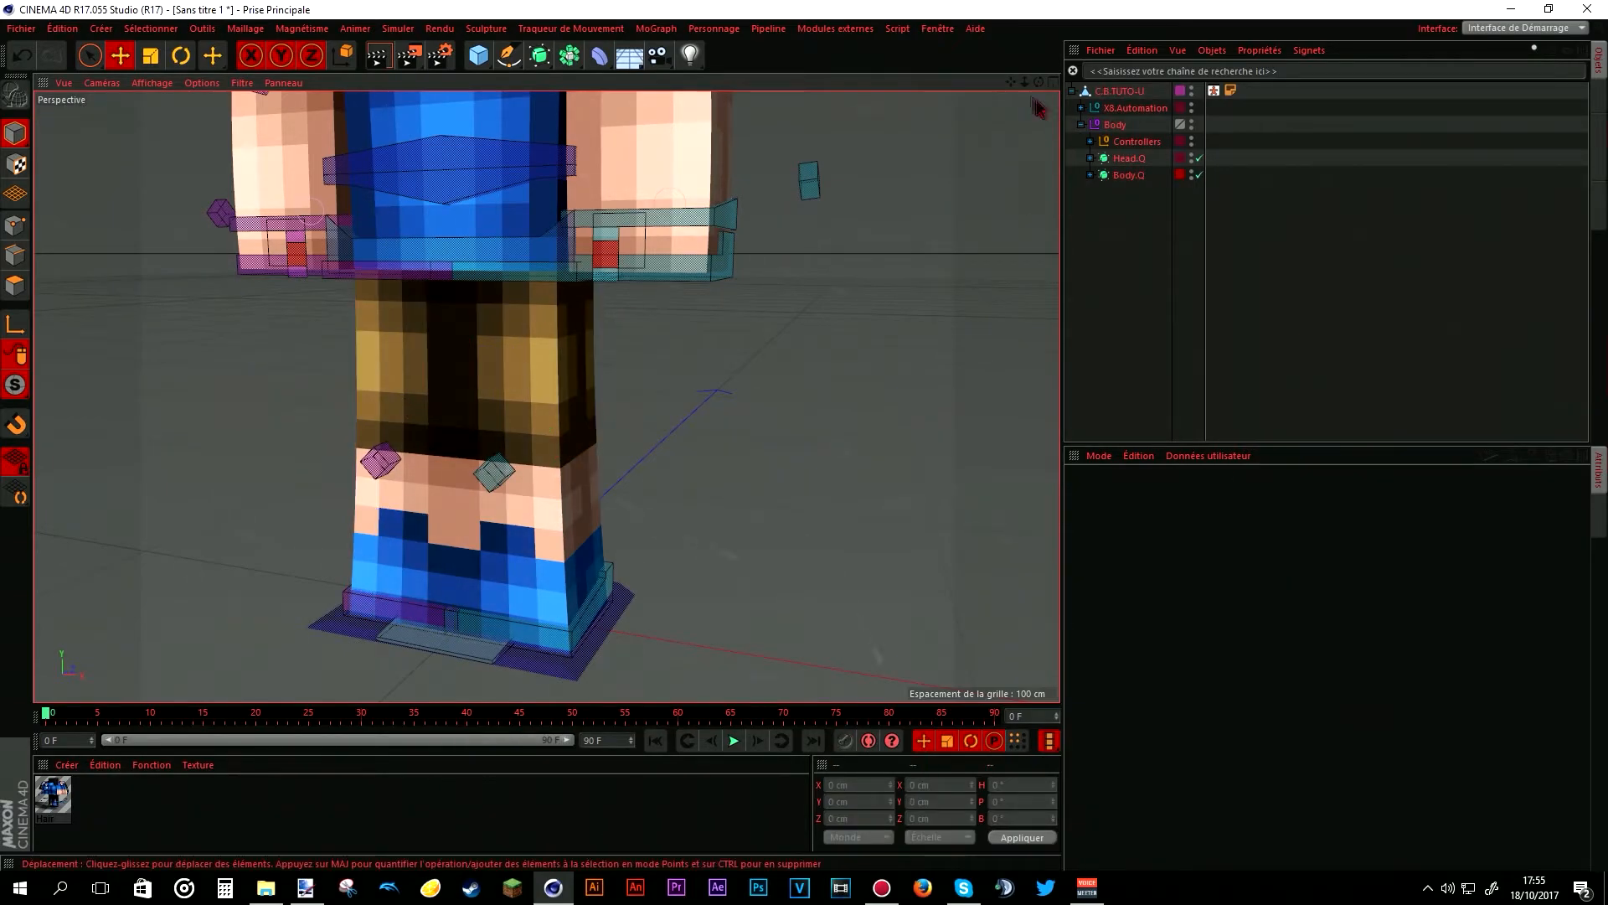
- Ring-select the polygons along the lower edge of the blue sleeve on the left arm mesh O.X3.Arm.L.HQ
left_click_drag(1011, 82, 1076, 82)
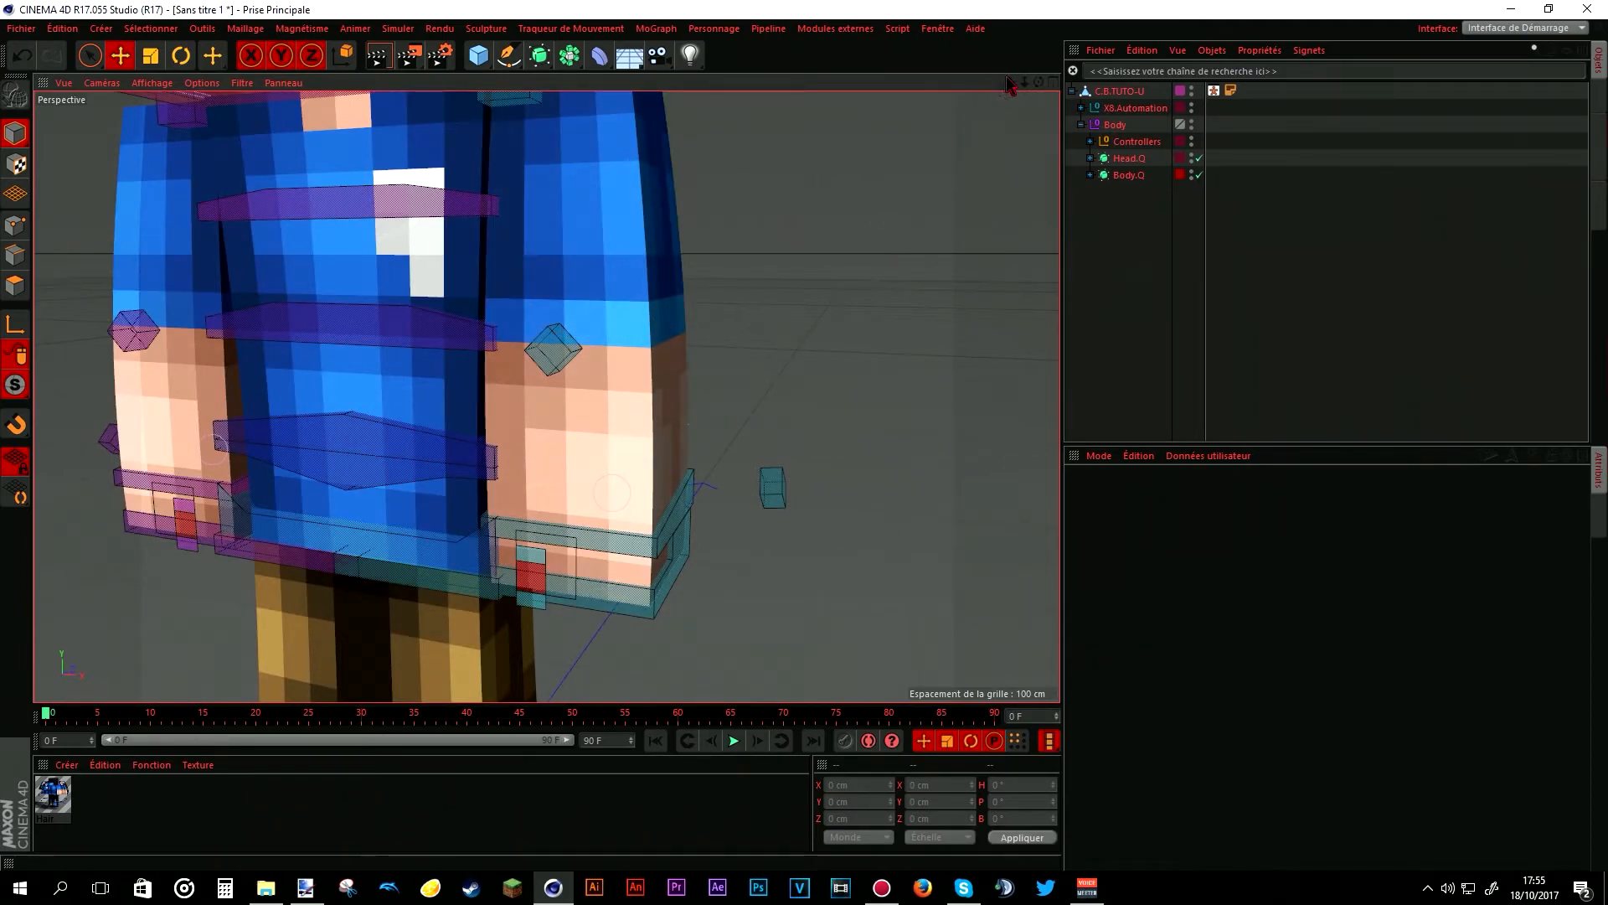
left_click_drag(1025, 82, 960, 82)
key("u")
key("b")
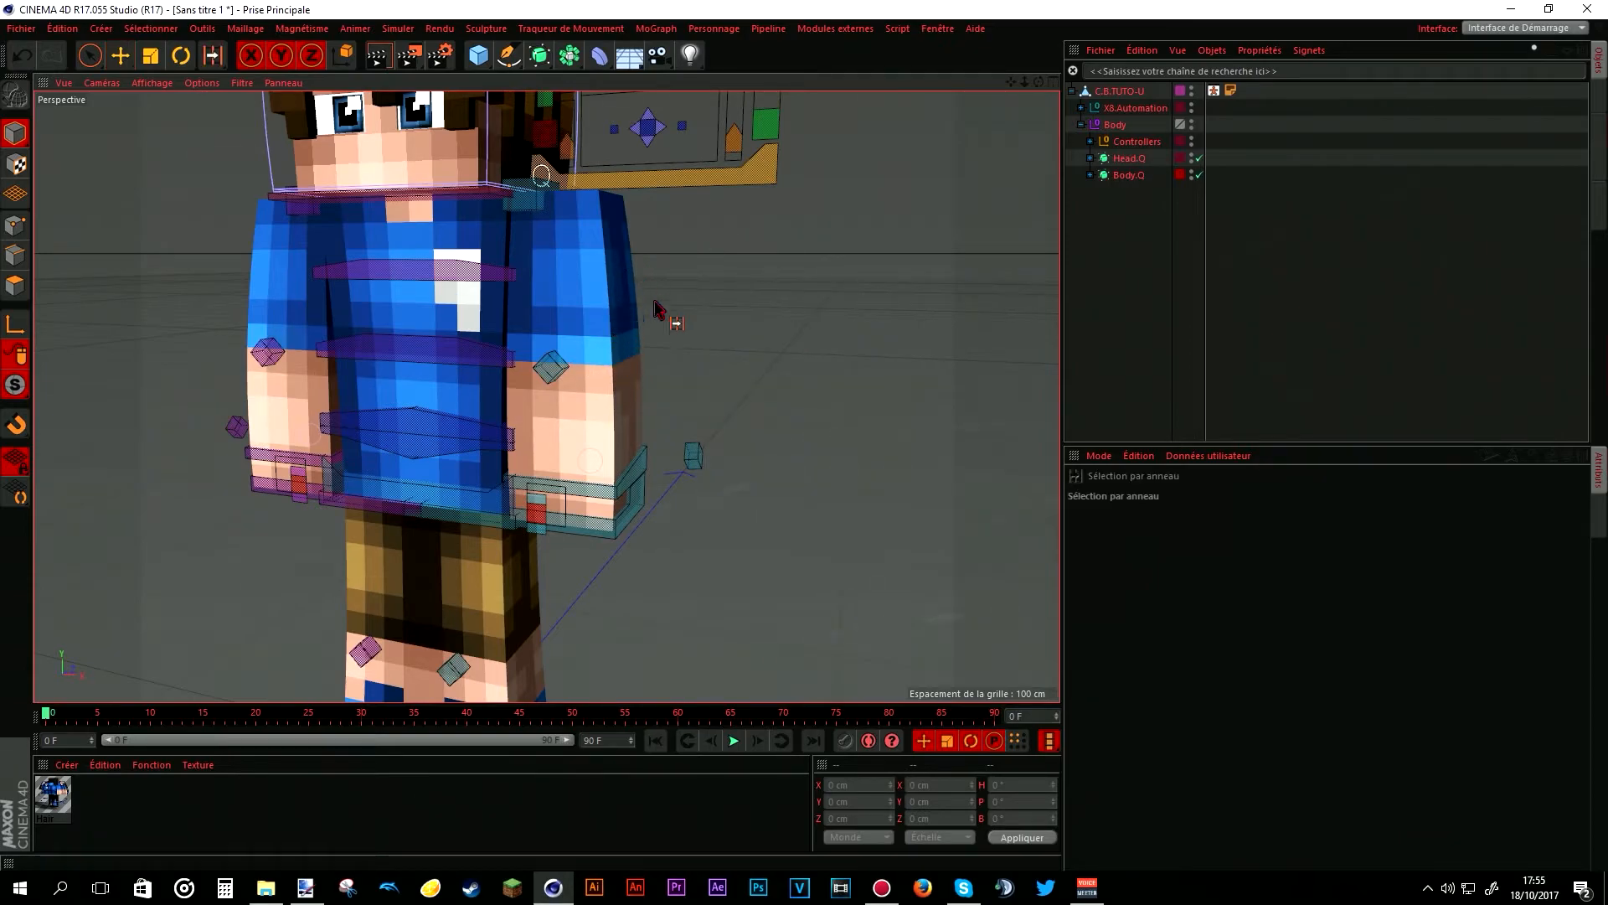
left_click(90, 55)
left_click(587, 335)
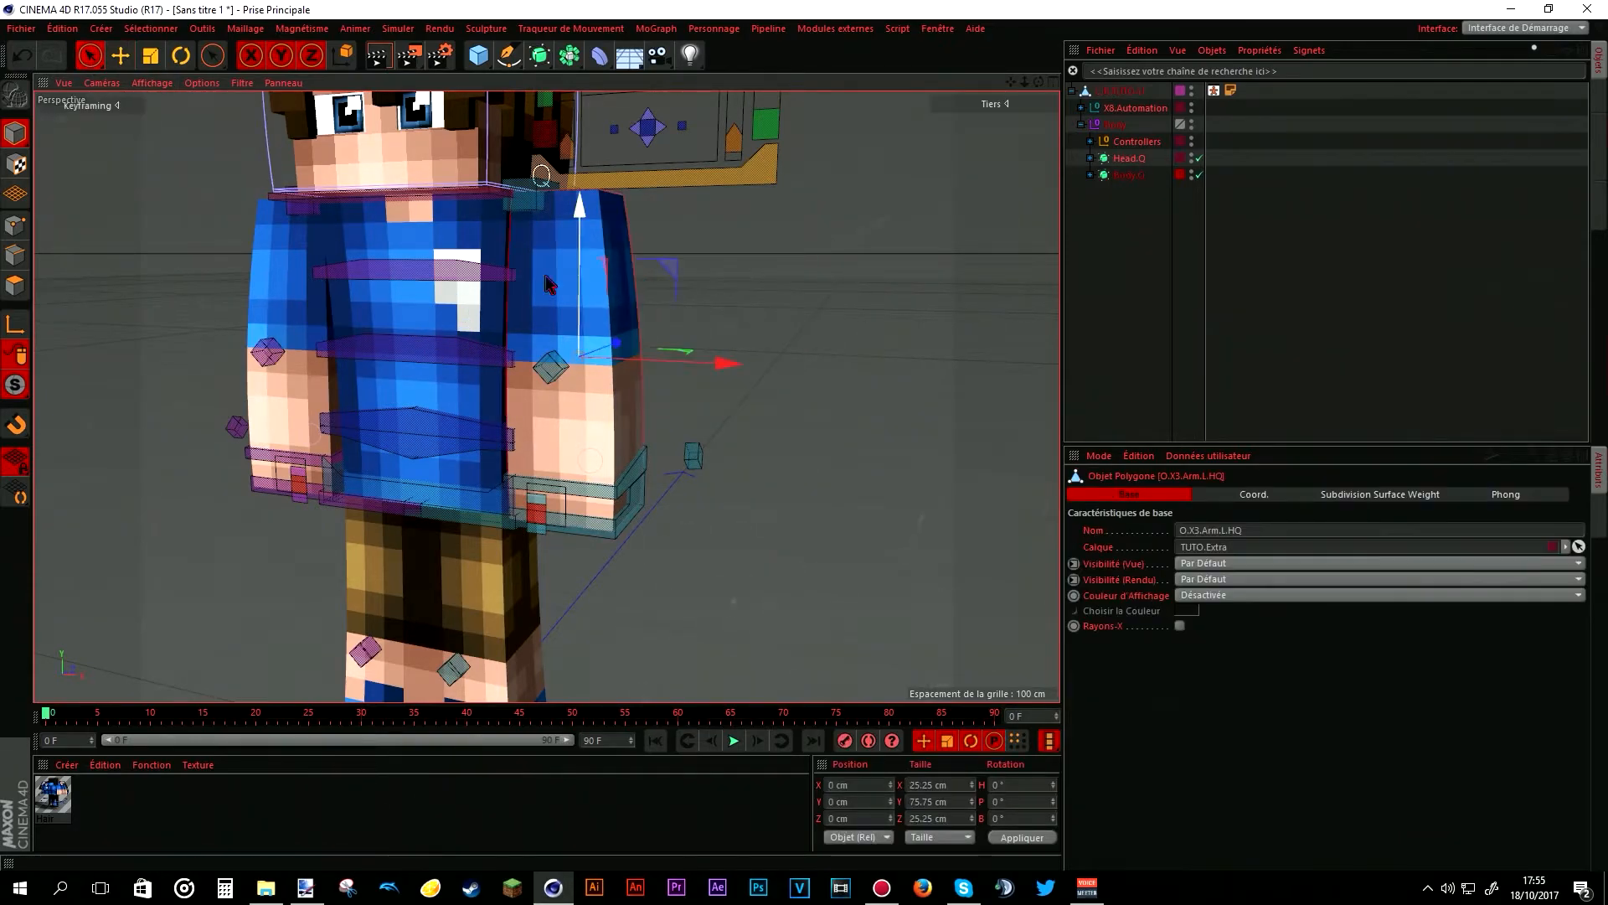
left_click(15, 288)
right_click(570, 362)
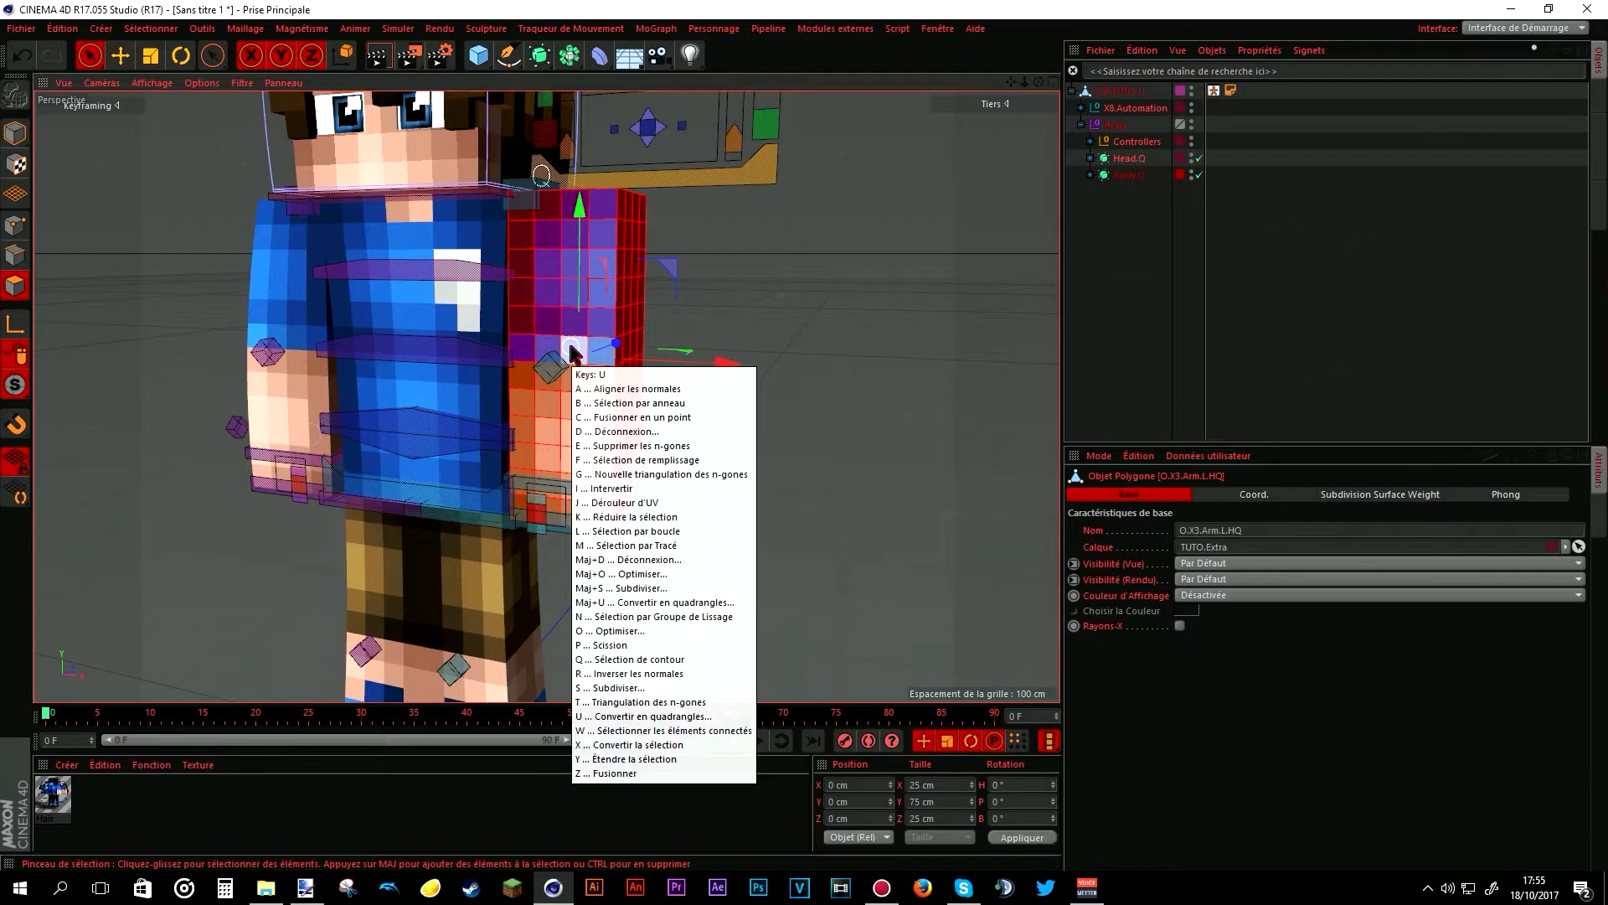
left_click(613, 471)
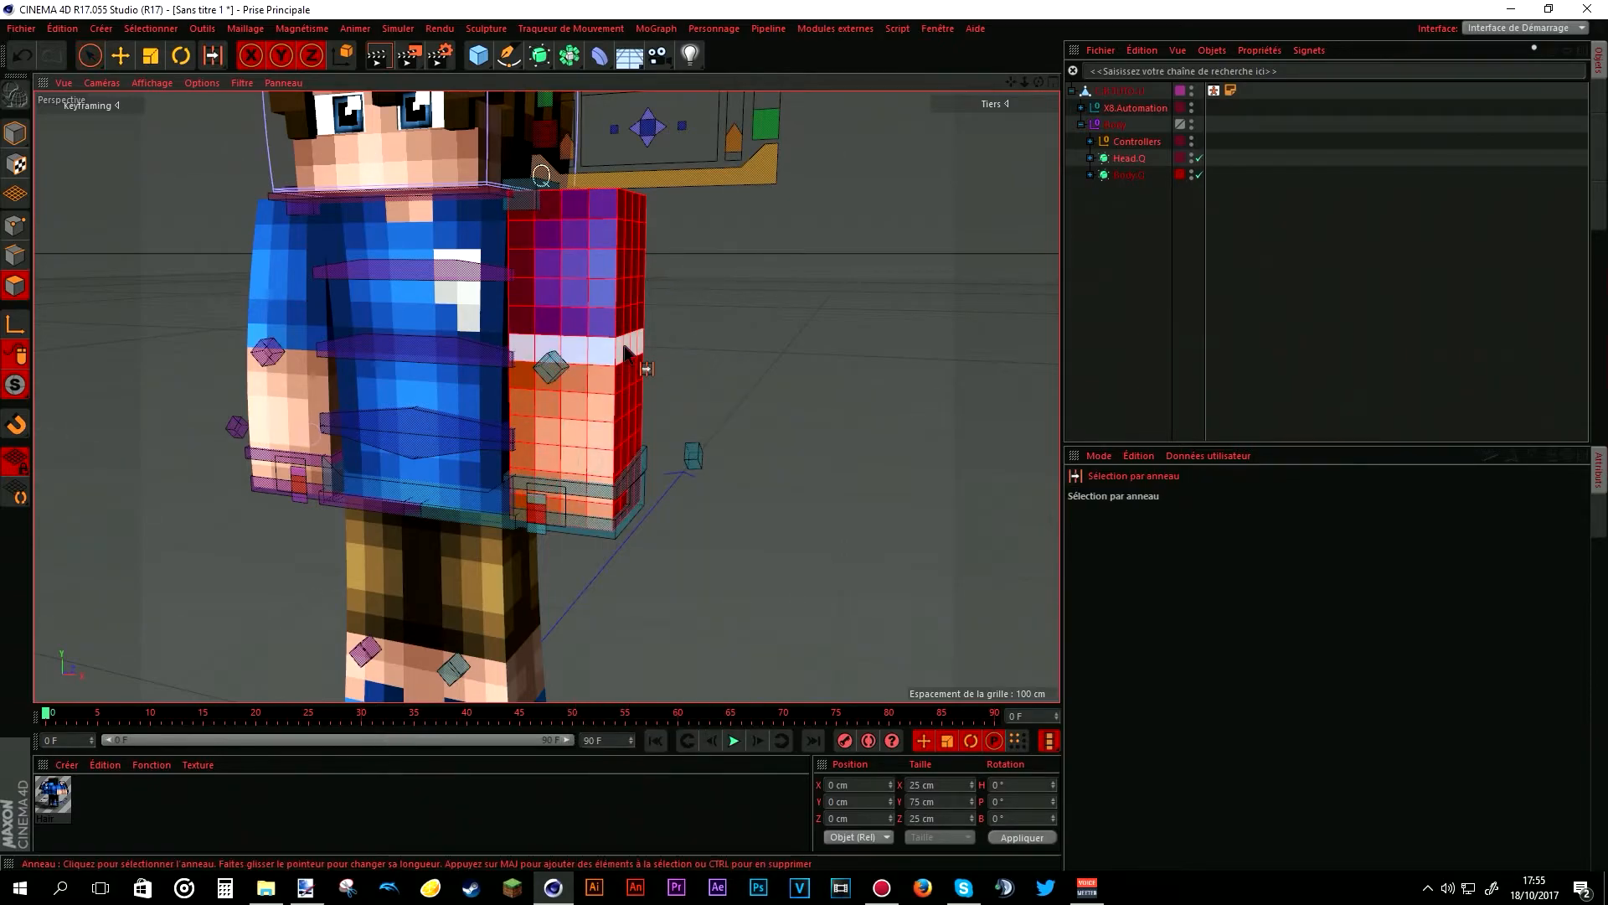
left_click(609, 358)
- Extrude the selected sleeve ring outward by 1 cm, then return to object mode and deselect the arm
right_click(609, 358)
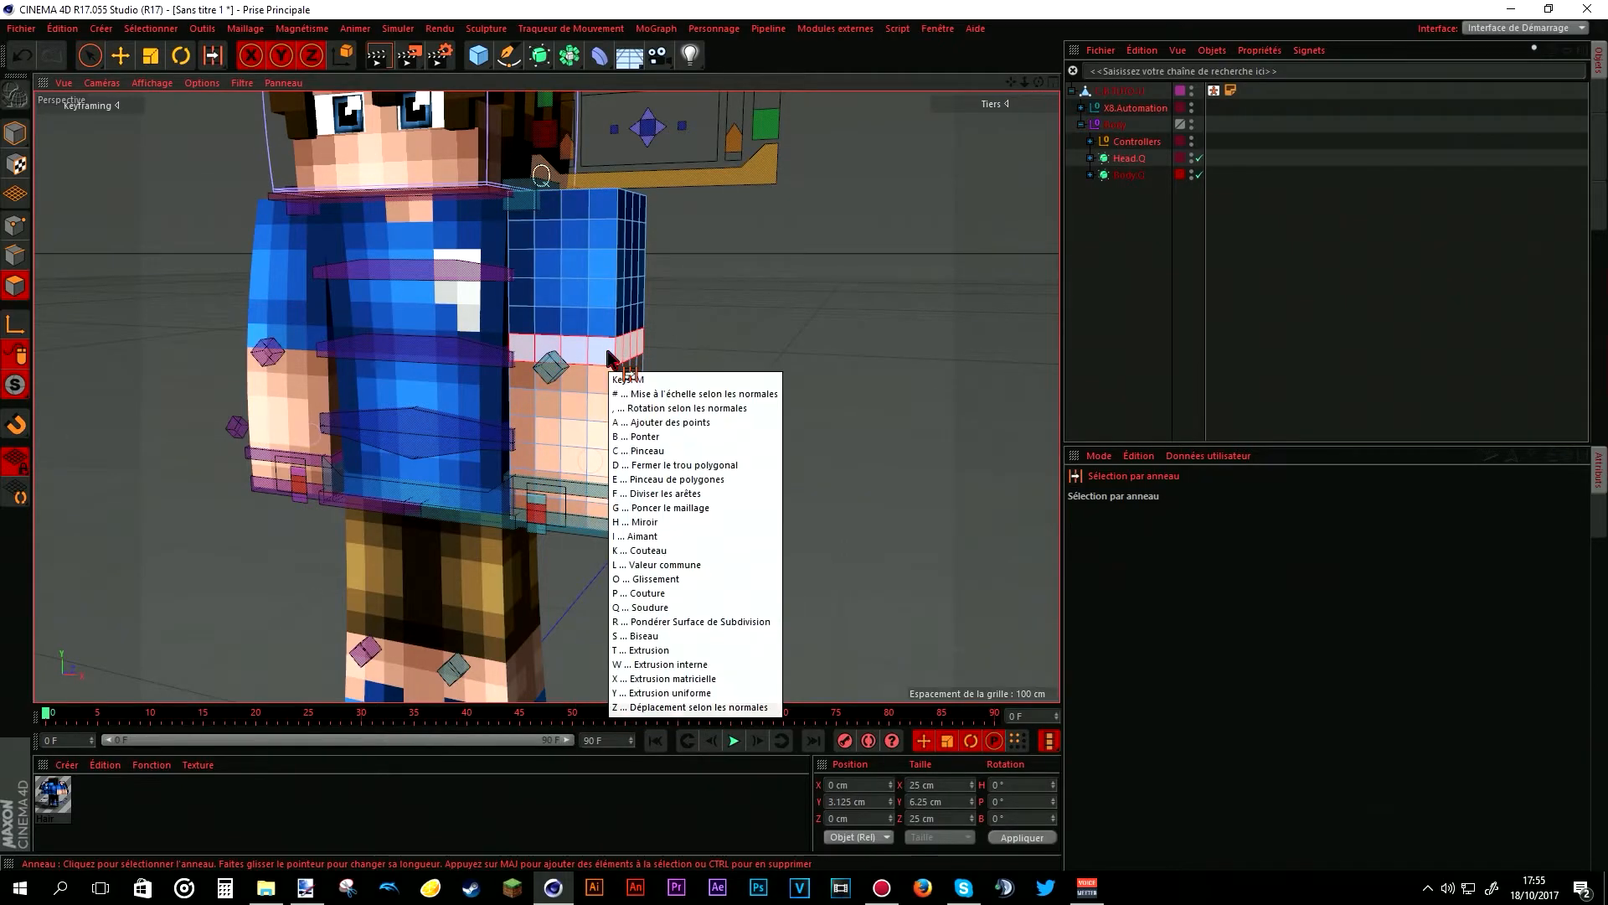
left_click(649, 616)
left_click(1197, 547)
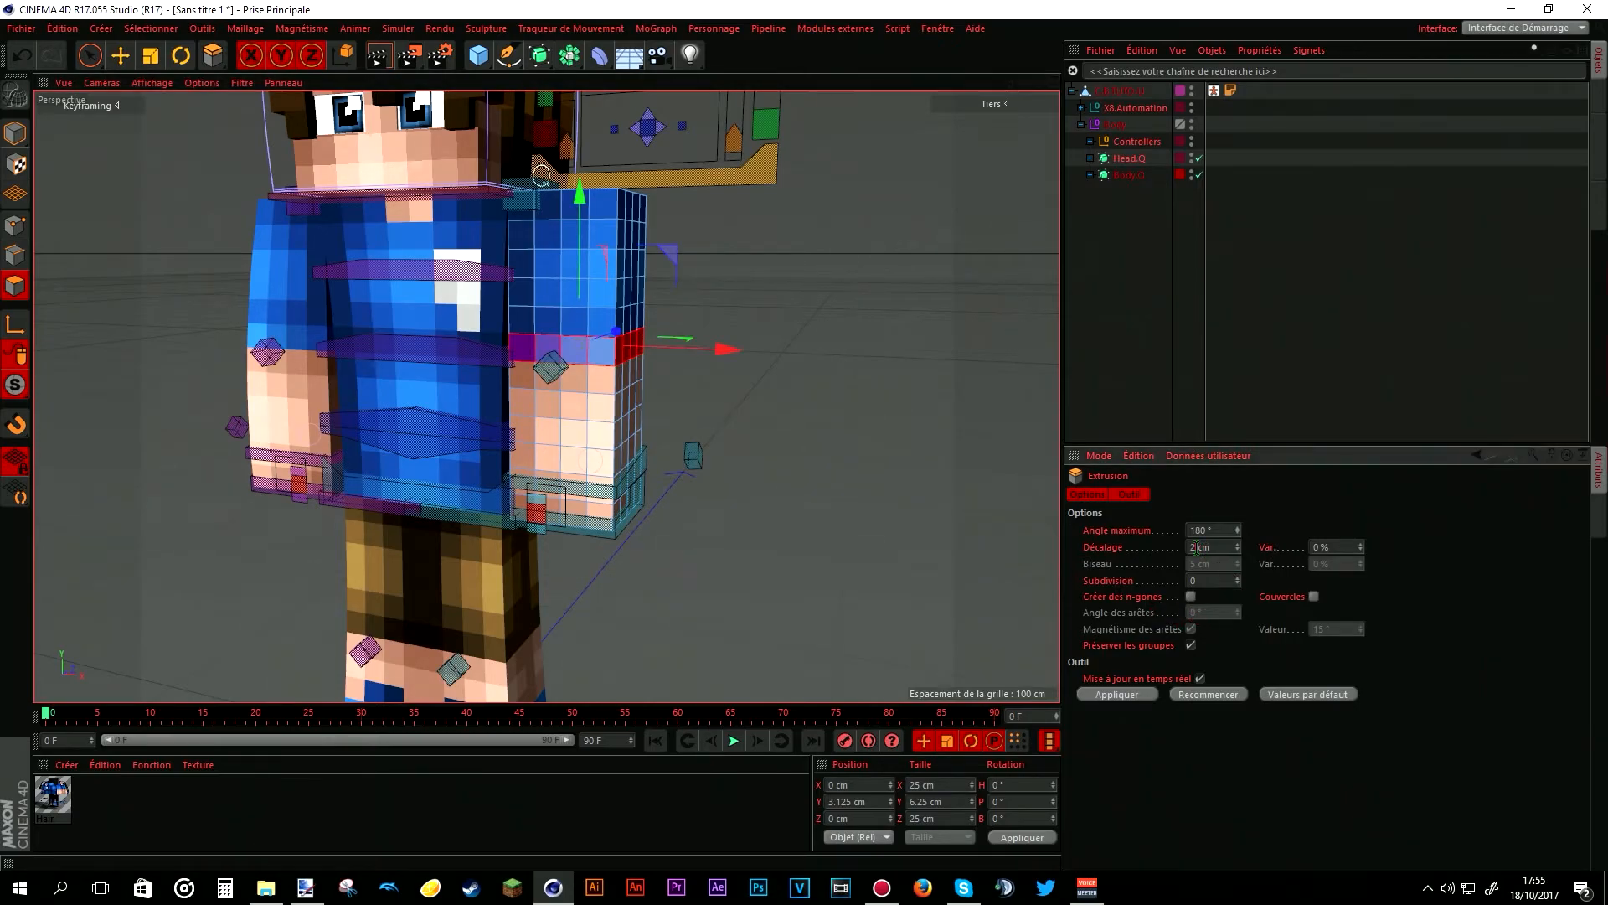
left_click(1117, 693)
left_click(15, 133)
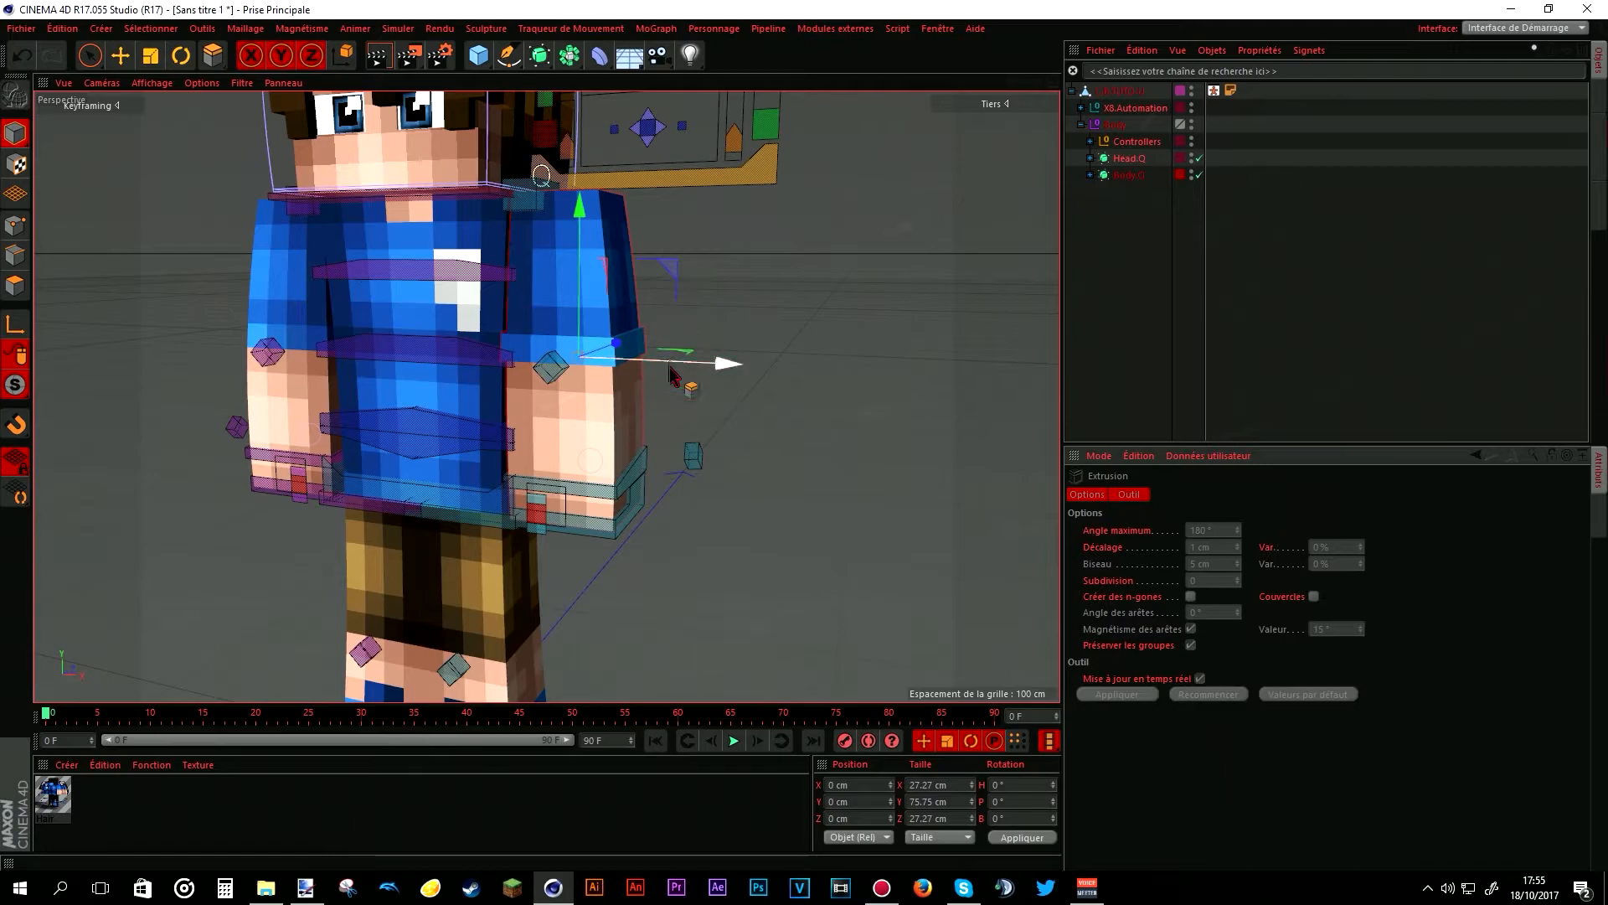
left_click(90, 56)
left_click(152, 314)
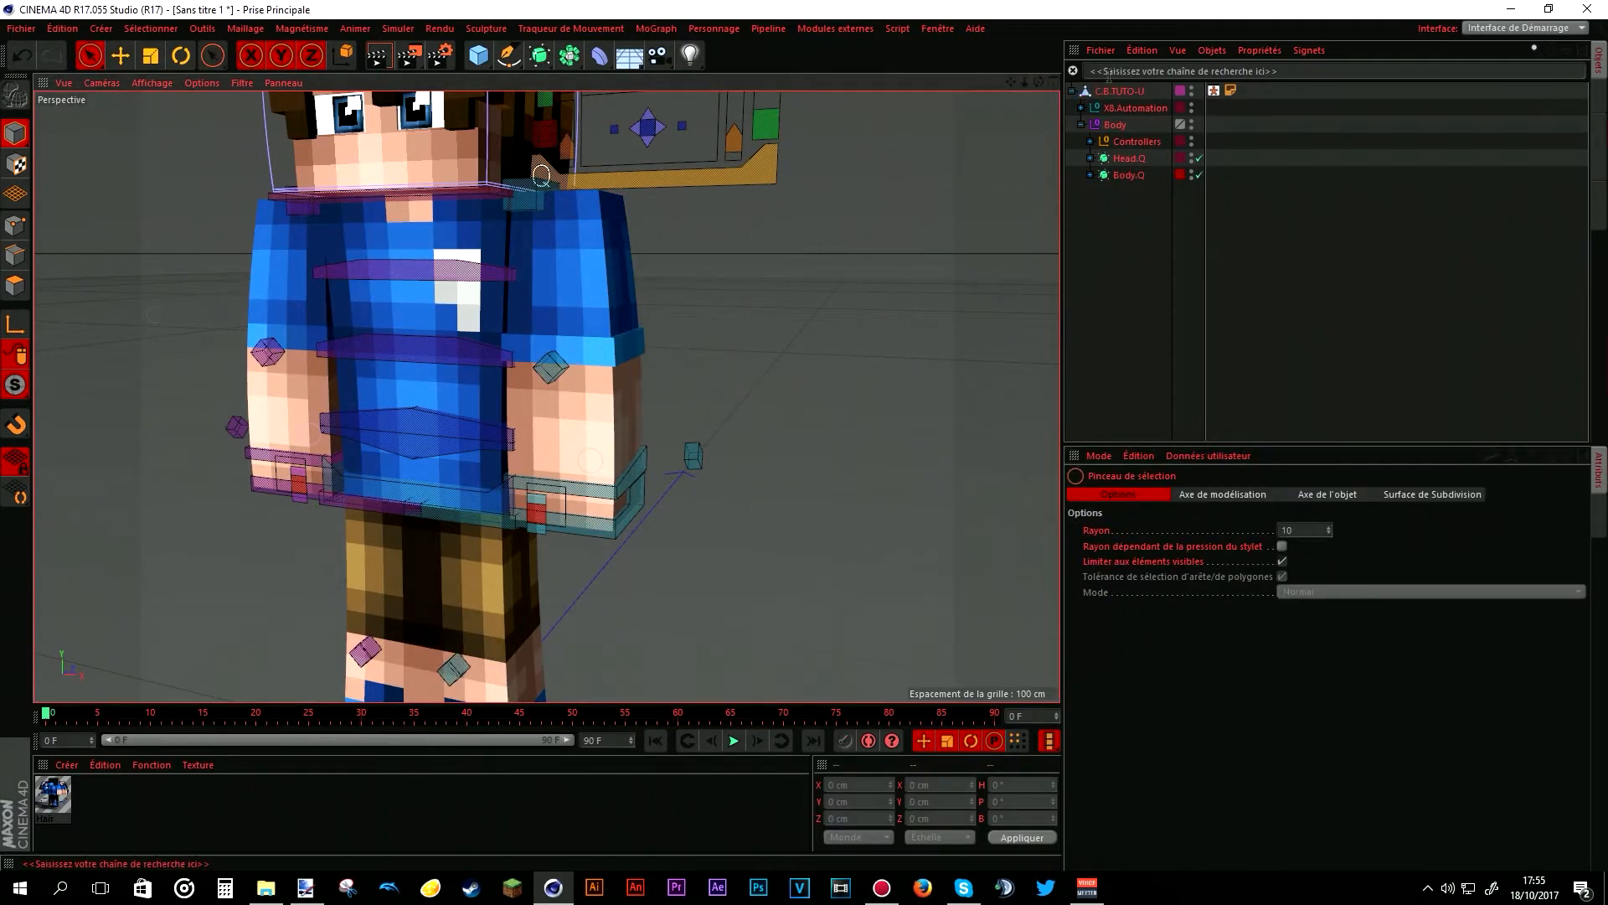
- Ring-select the polygons at the trouser hem of the left leg mesh O.X3.Leg.L.HQ
left_click_drag(1011, 83, 1024, 2)
left_click(496, 422)
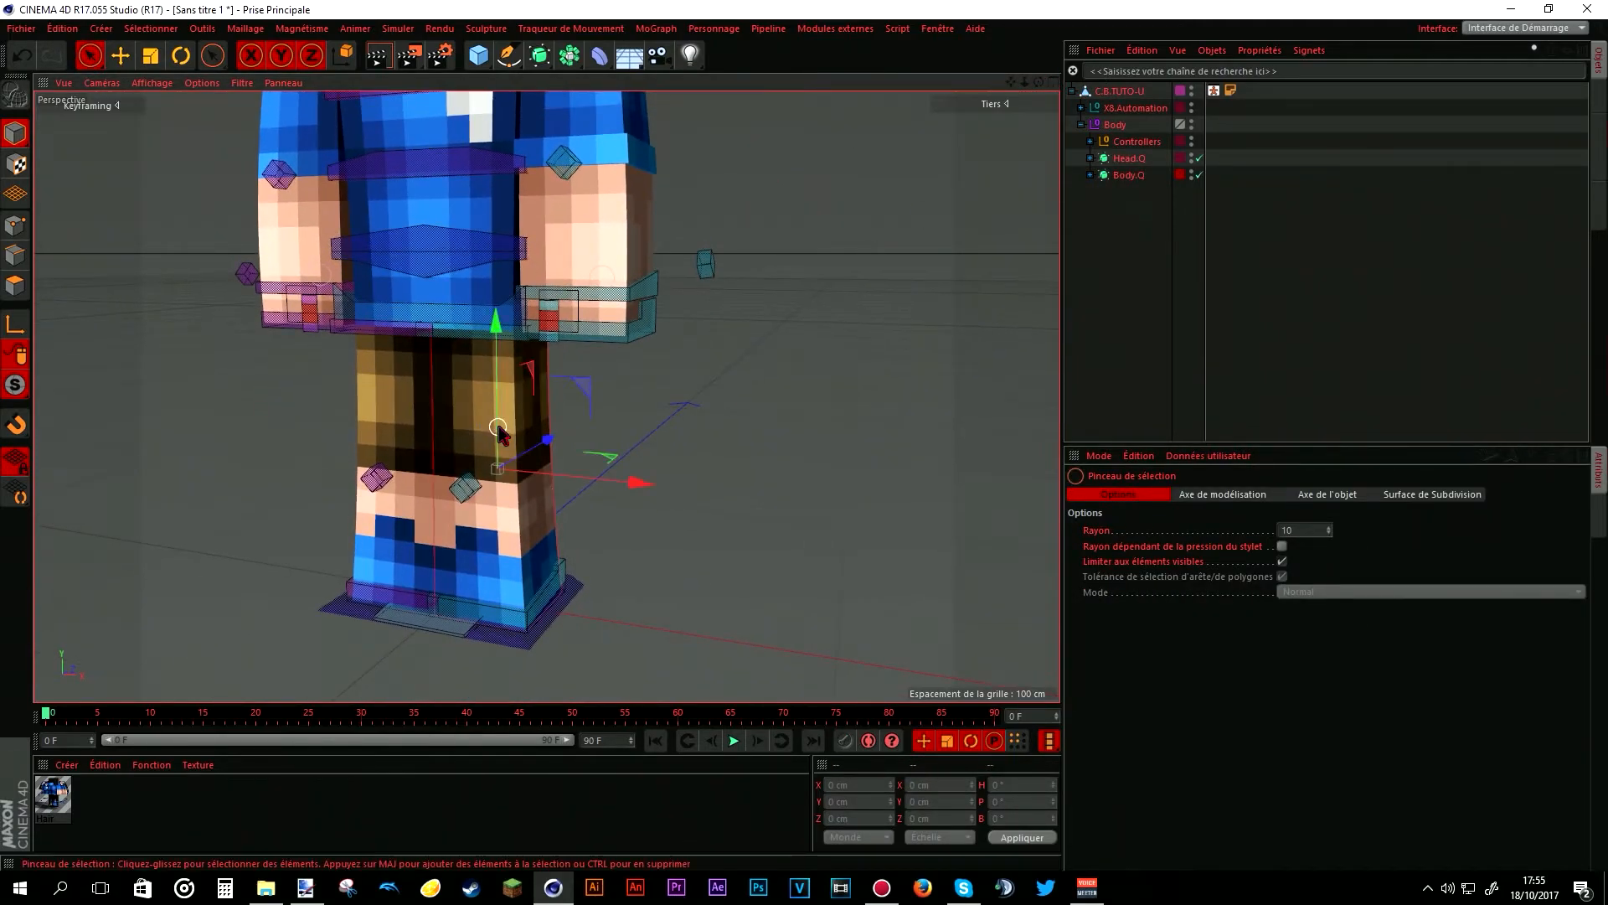
left_click(18, 286)
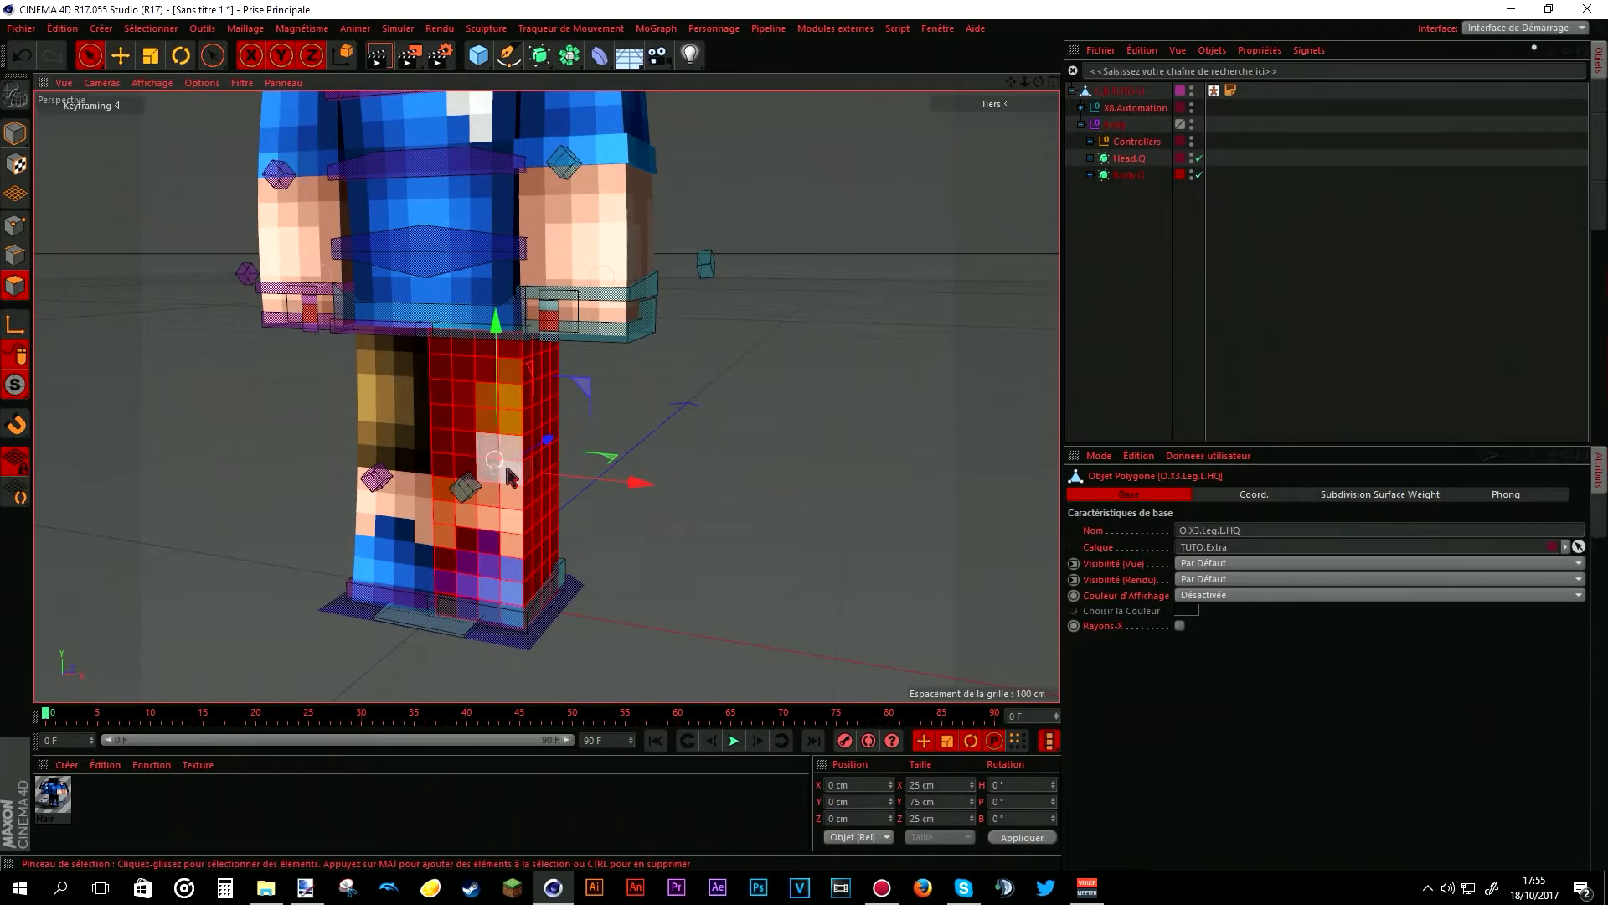
right_click(407, 321)
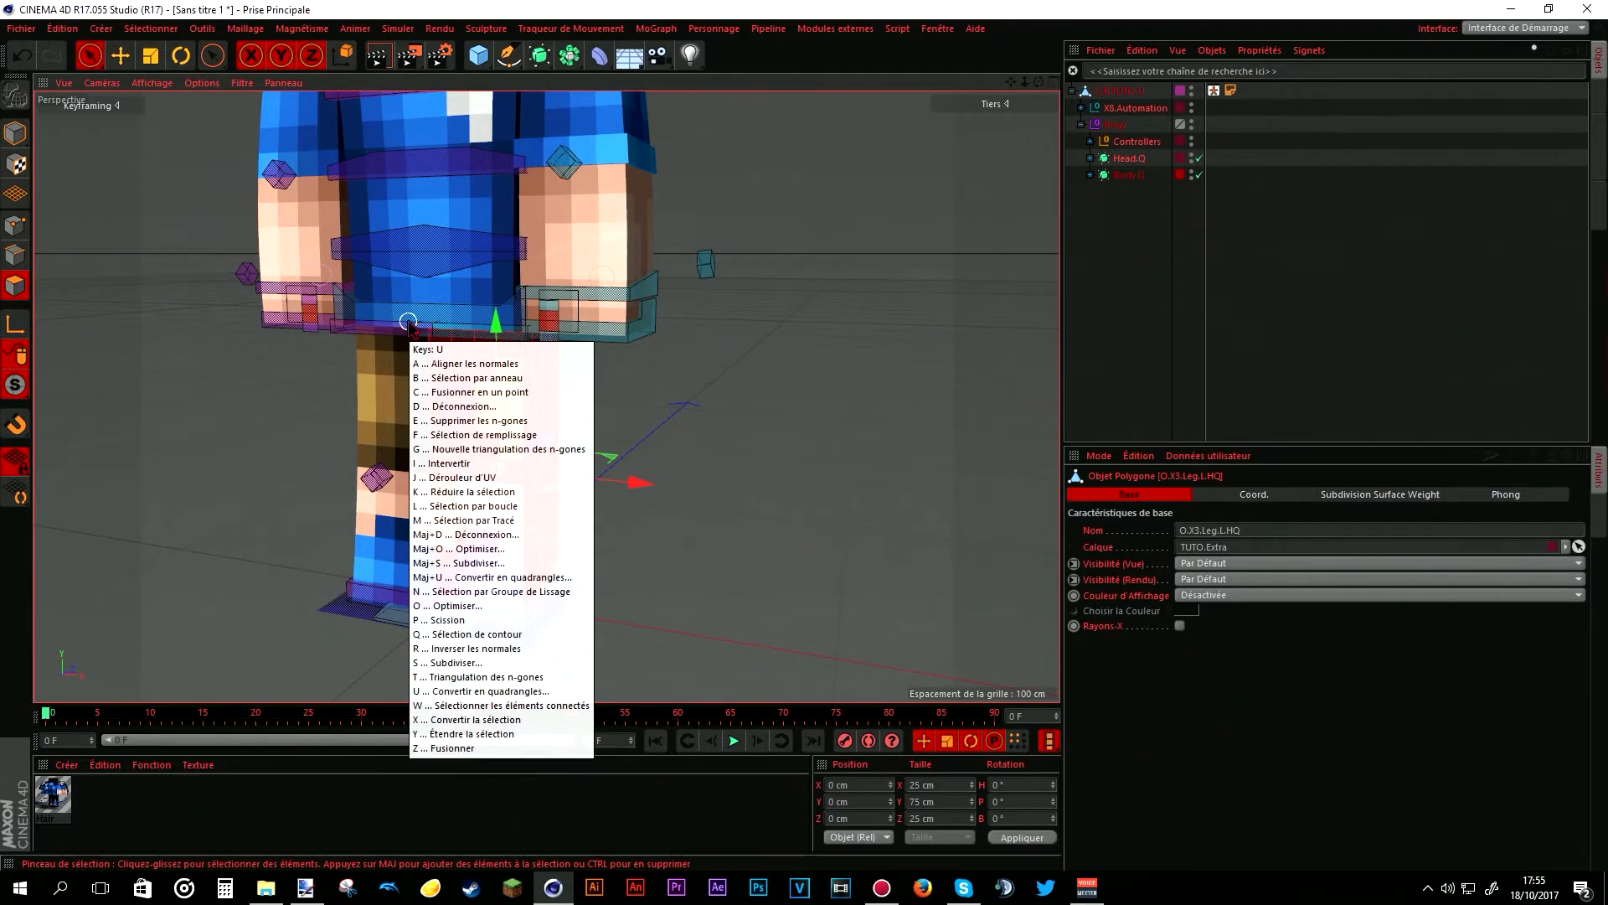
left_click(452, 373)
left_click(490, 478)
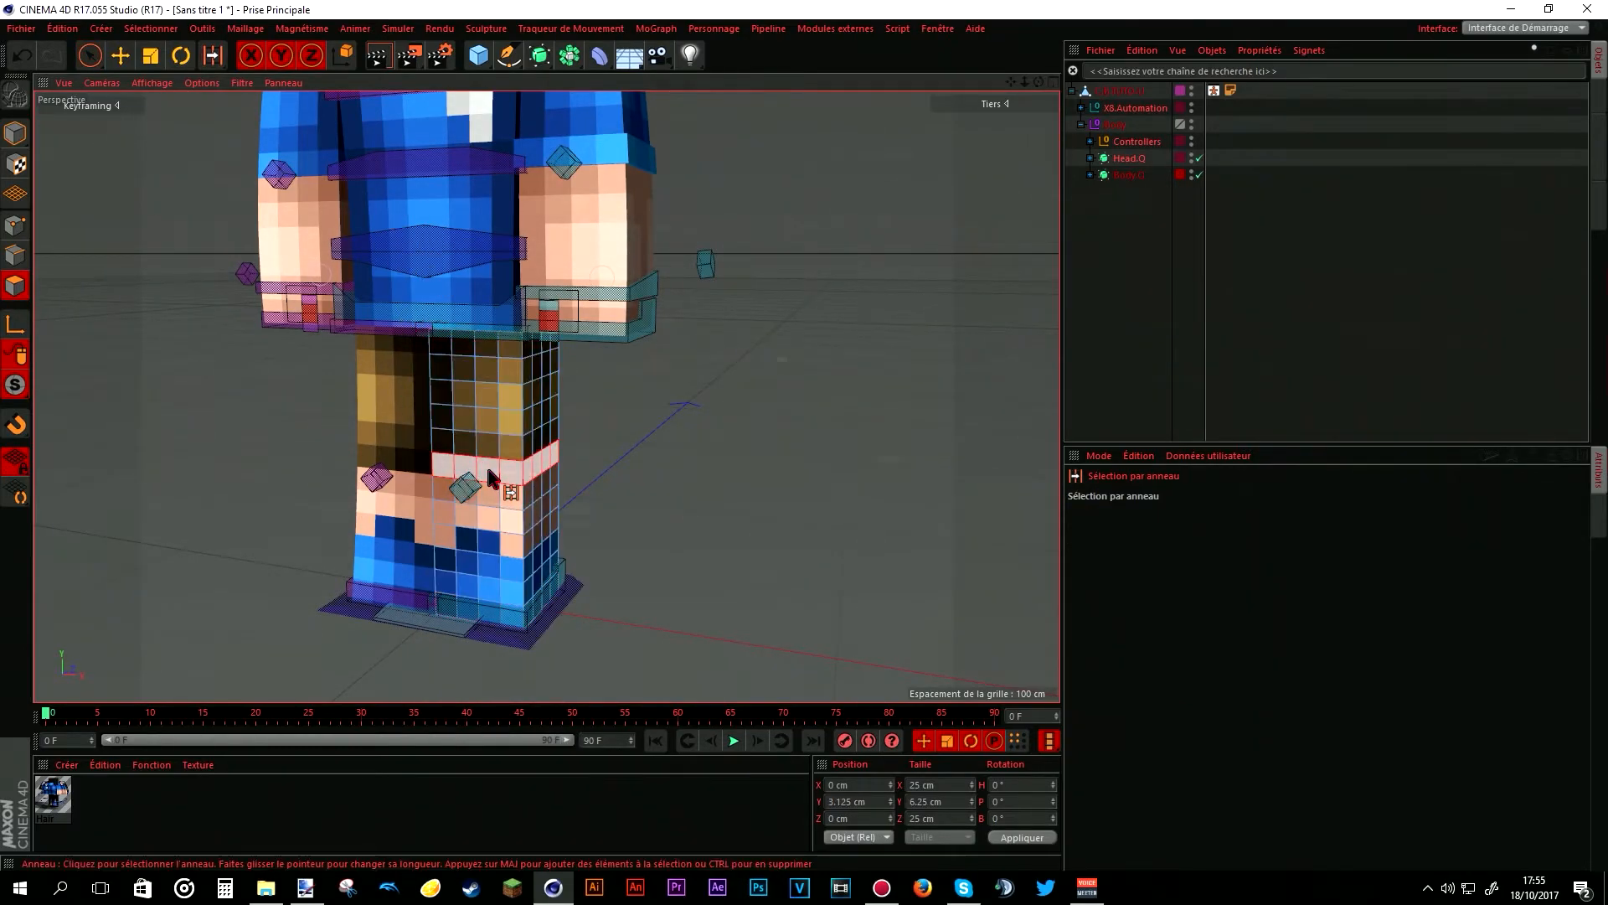
- Extrude the selected trouser hem ring outward by 1 cm and stay in polygon mode
right_click(490, 477)
left_click(536, 714)
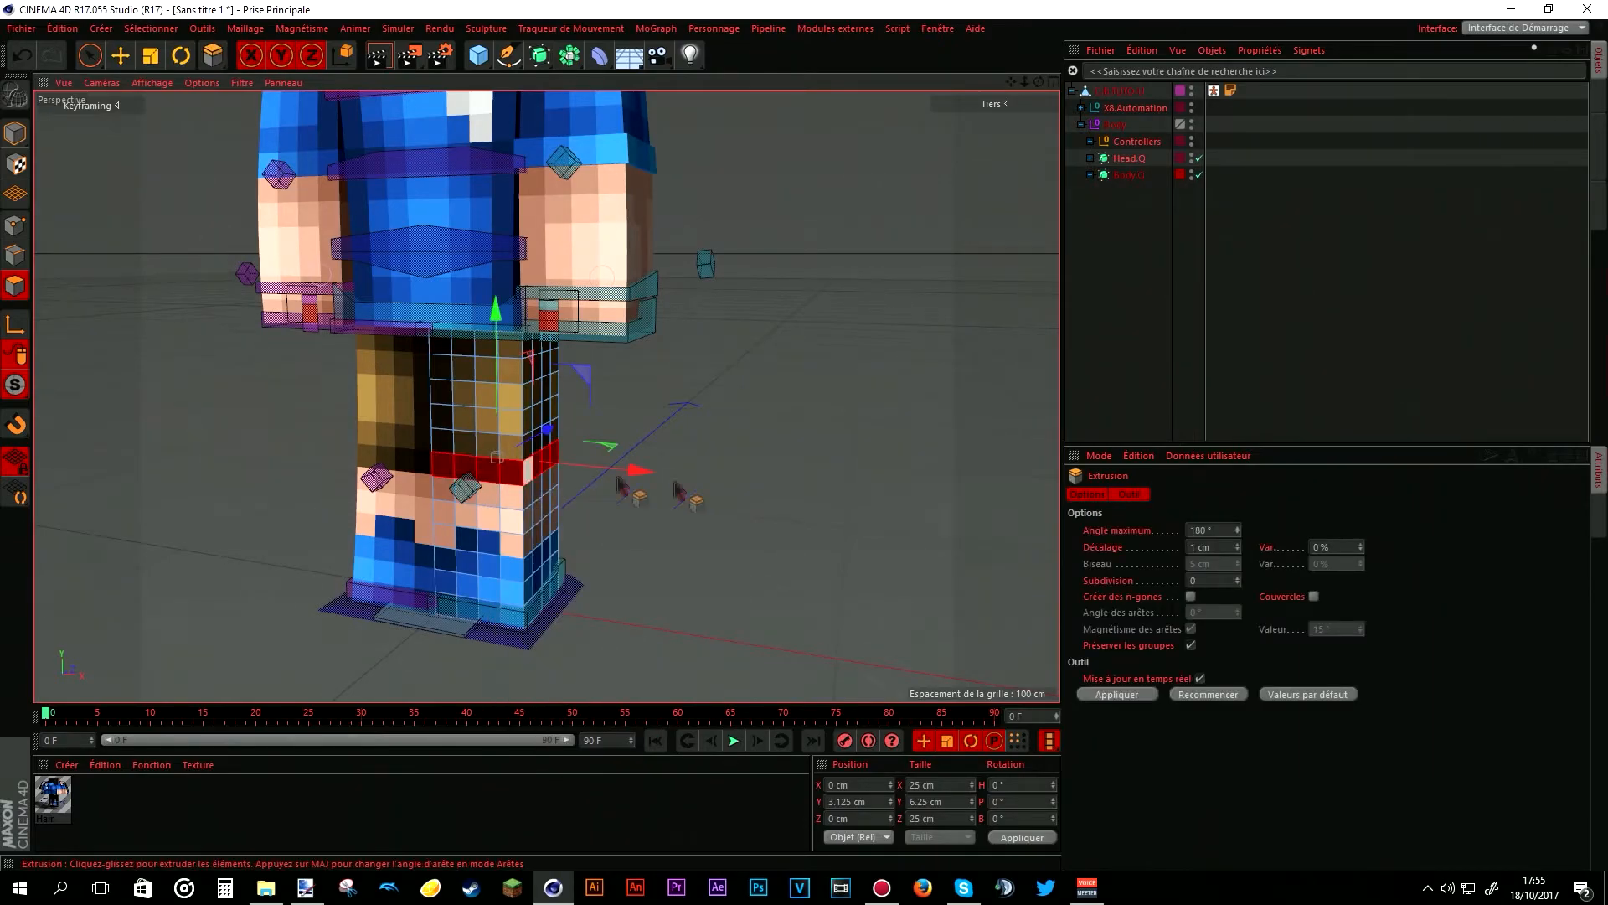
left_click(1196, 536)
left_click(1115, 695)
left_click(15, 134)
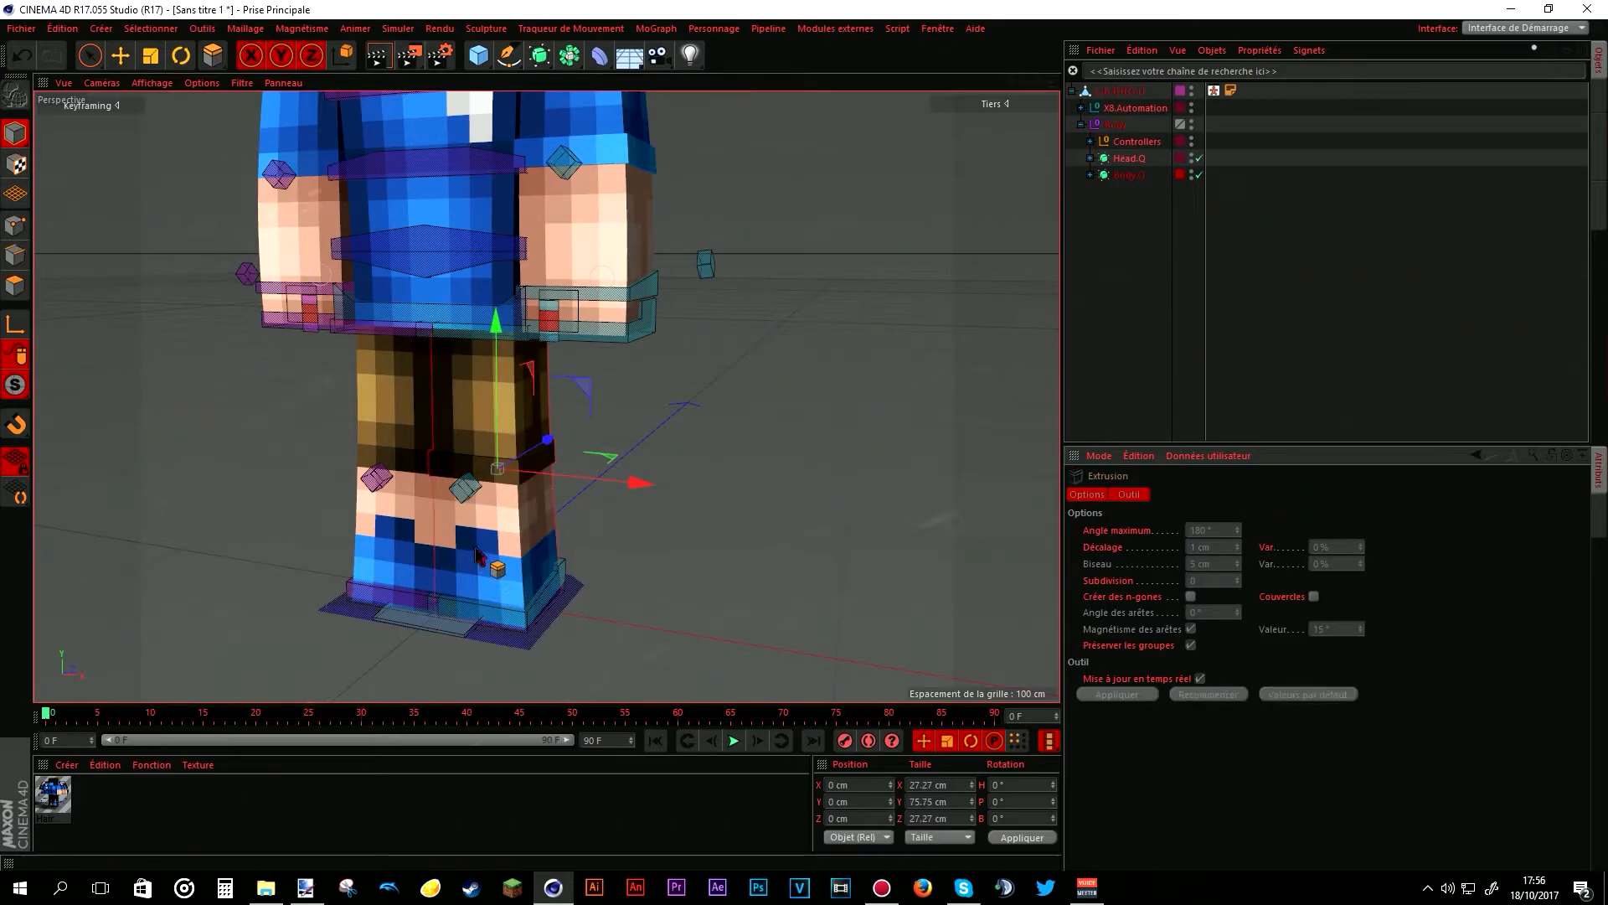
key("ctrl+z")
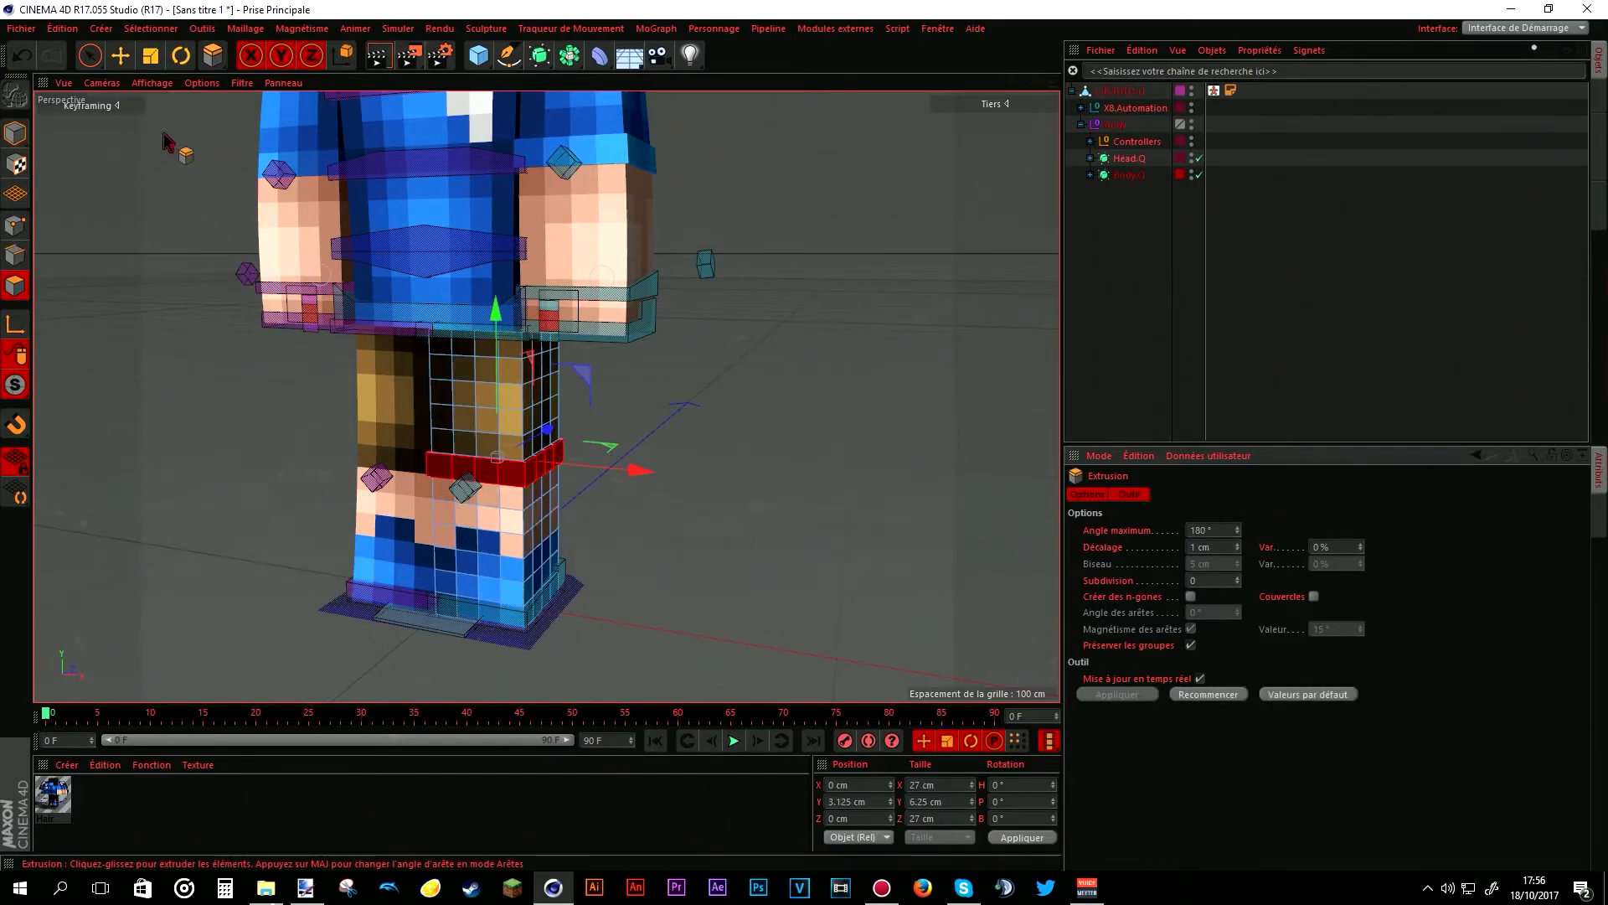
- Ring-select the three lowest polygon rings of the left leg for the blue shoe
left_click(91, 57)
left_click_drag(1011, 85, 1043, 2)
scroll(545, 466, "up", 1)
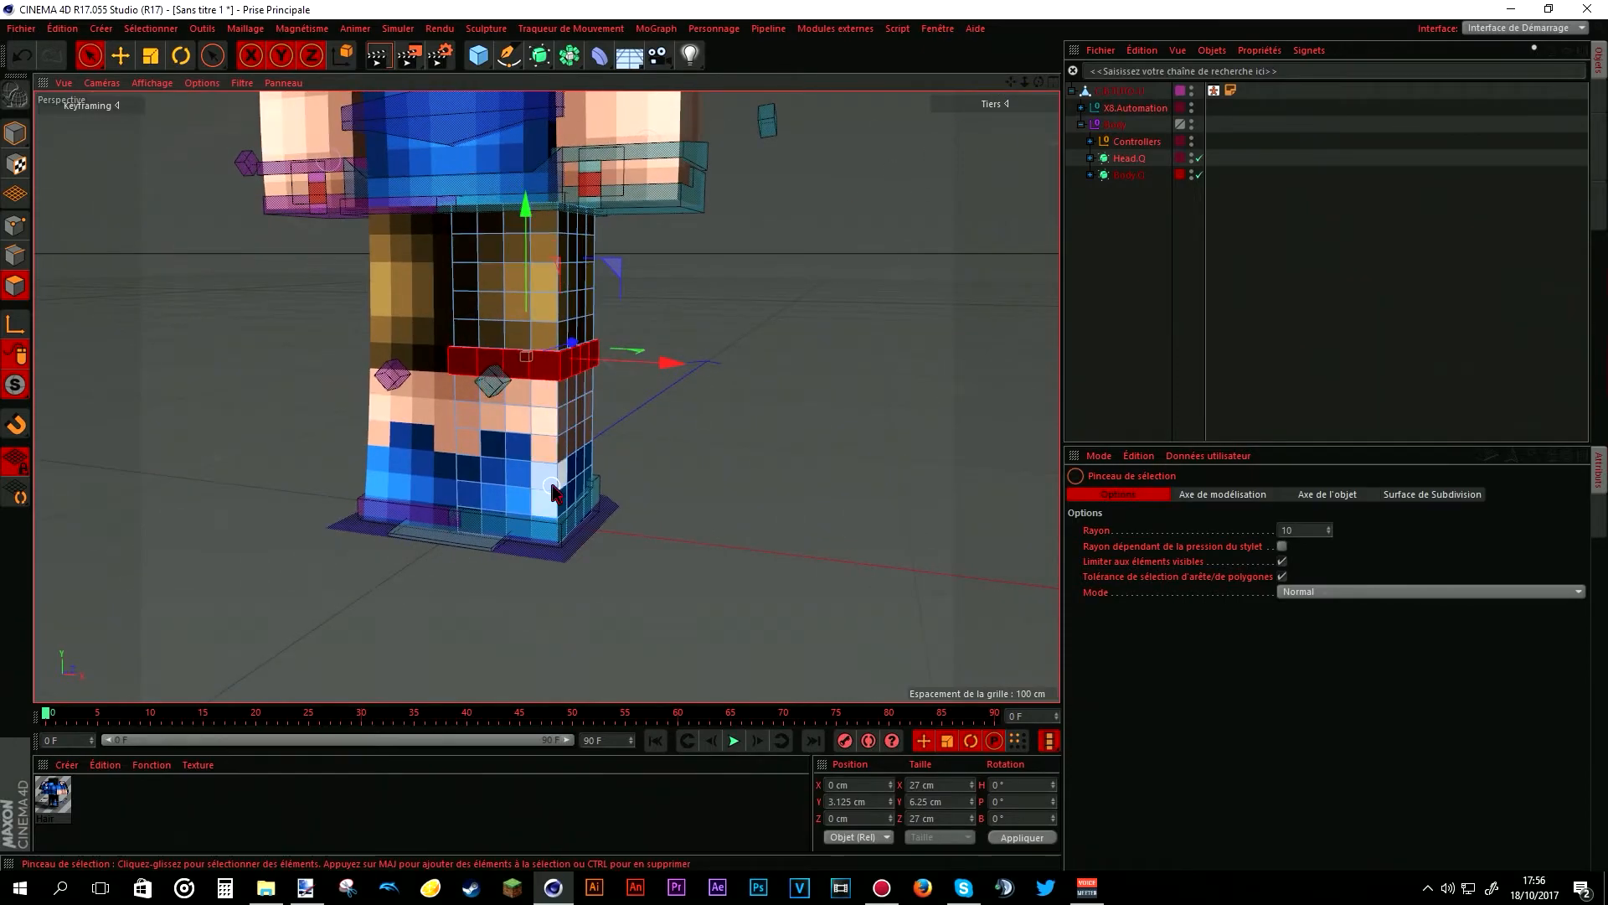
key("u")
key("l")
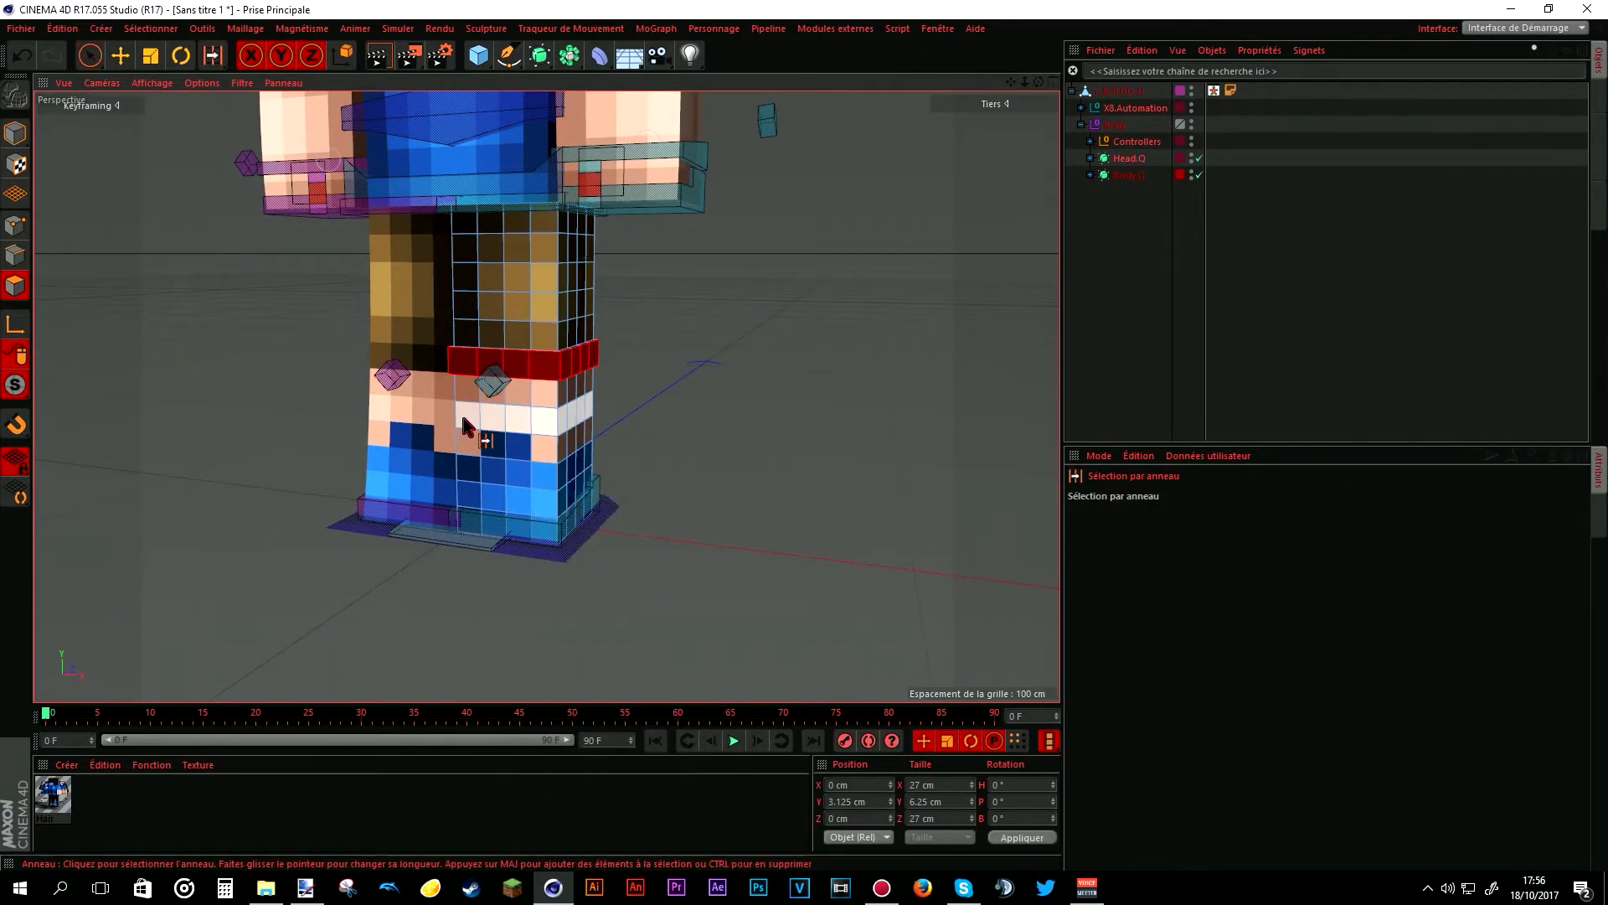
left_click(502, 501)
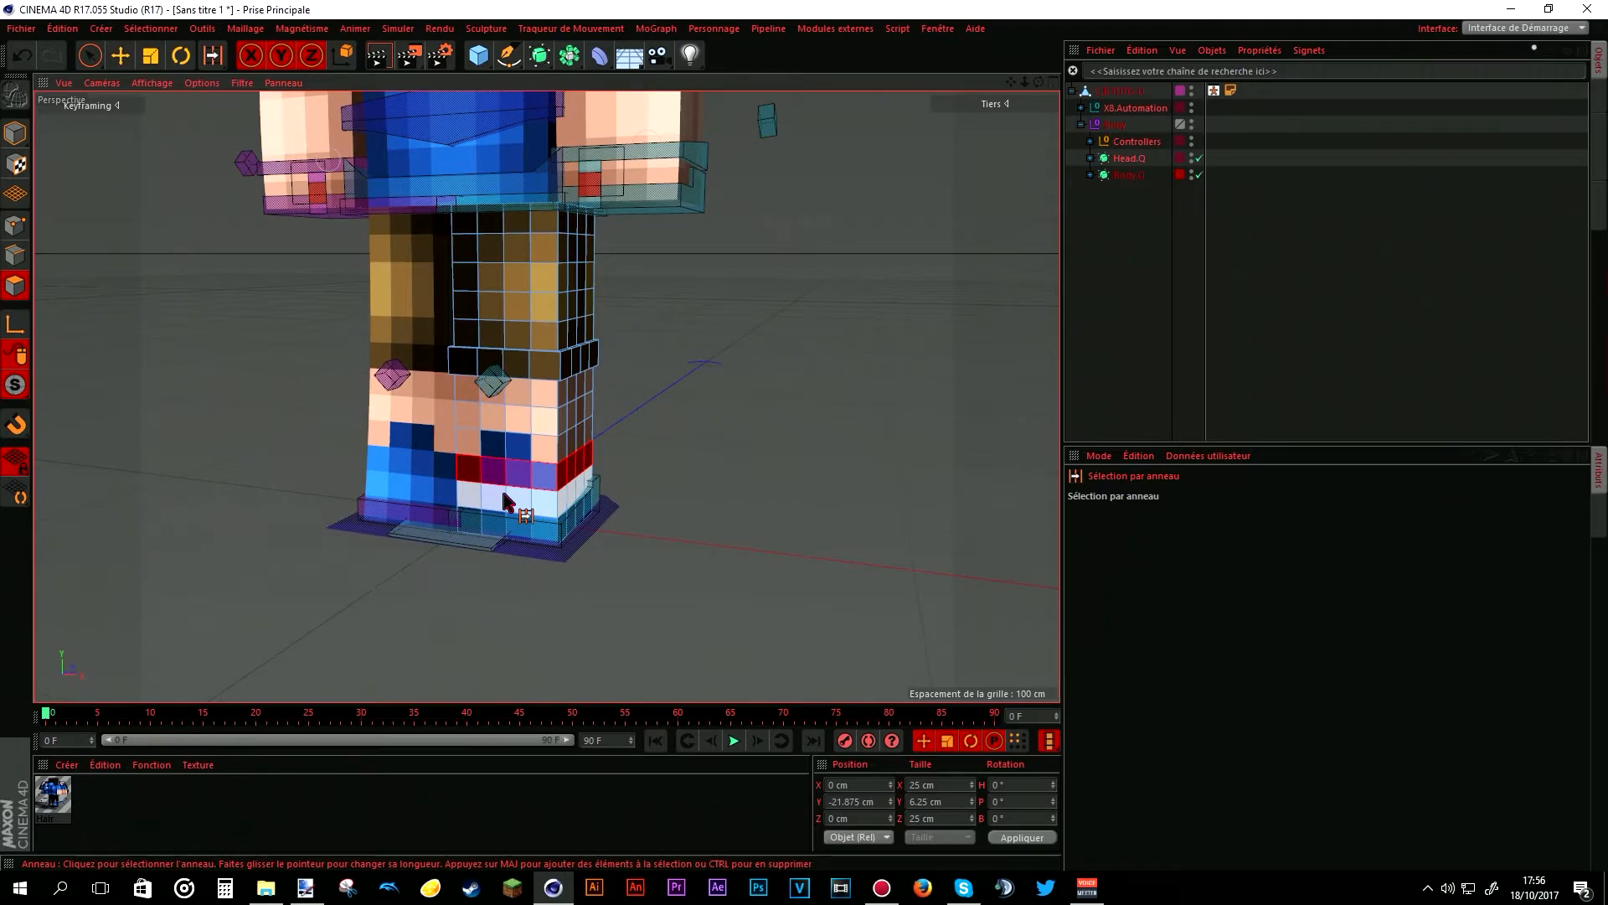
left_click(505, 502, "shift")
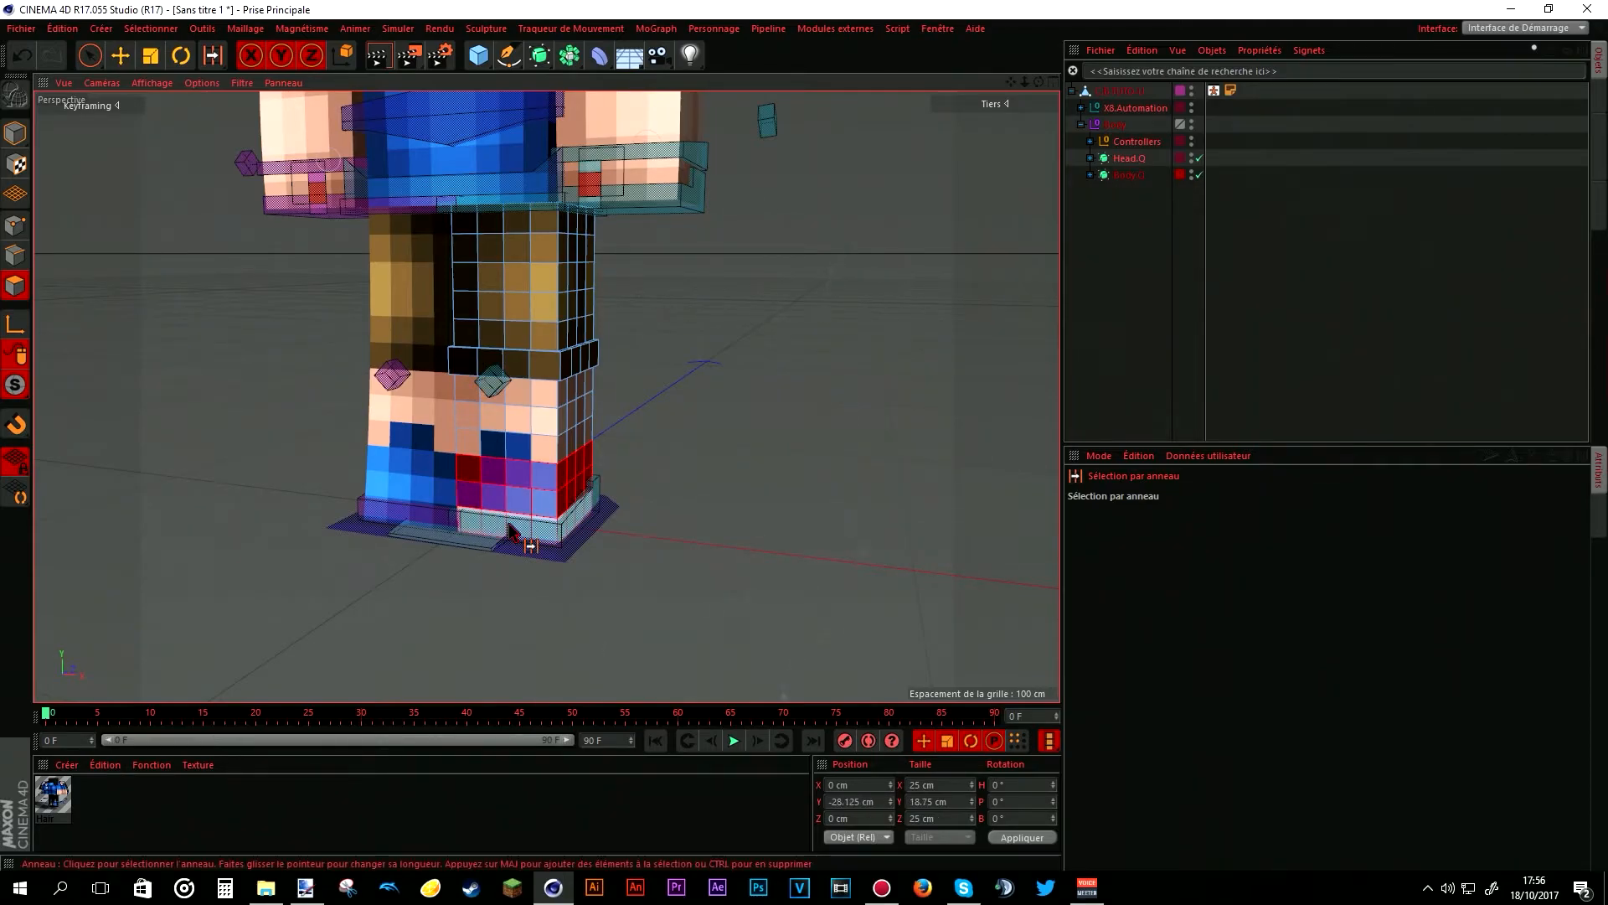
- Add the higher blue polygons to the left shoe selection, extrude it outward by 2 cm and return to object mode
left_click(89, 55)
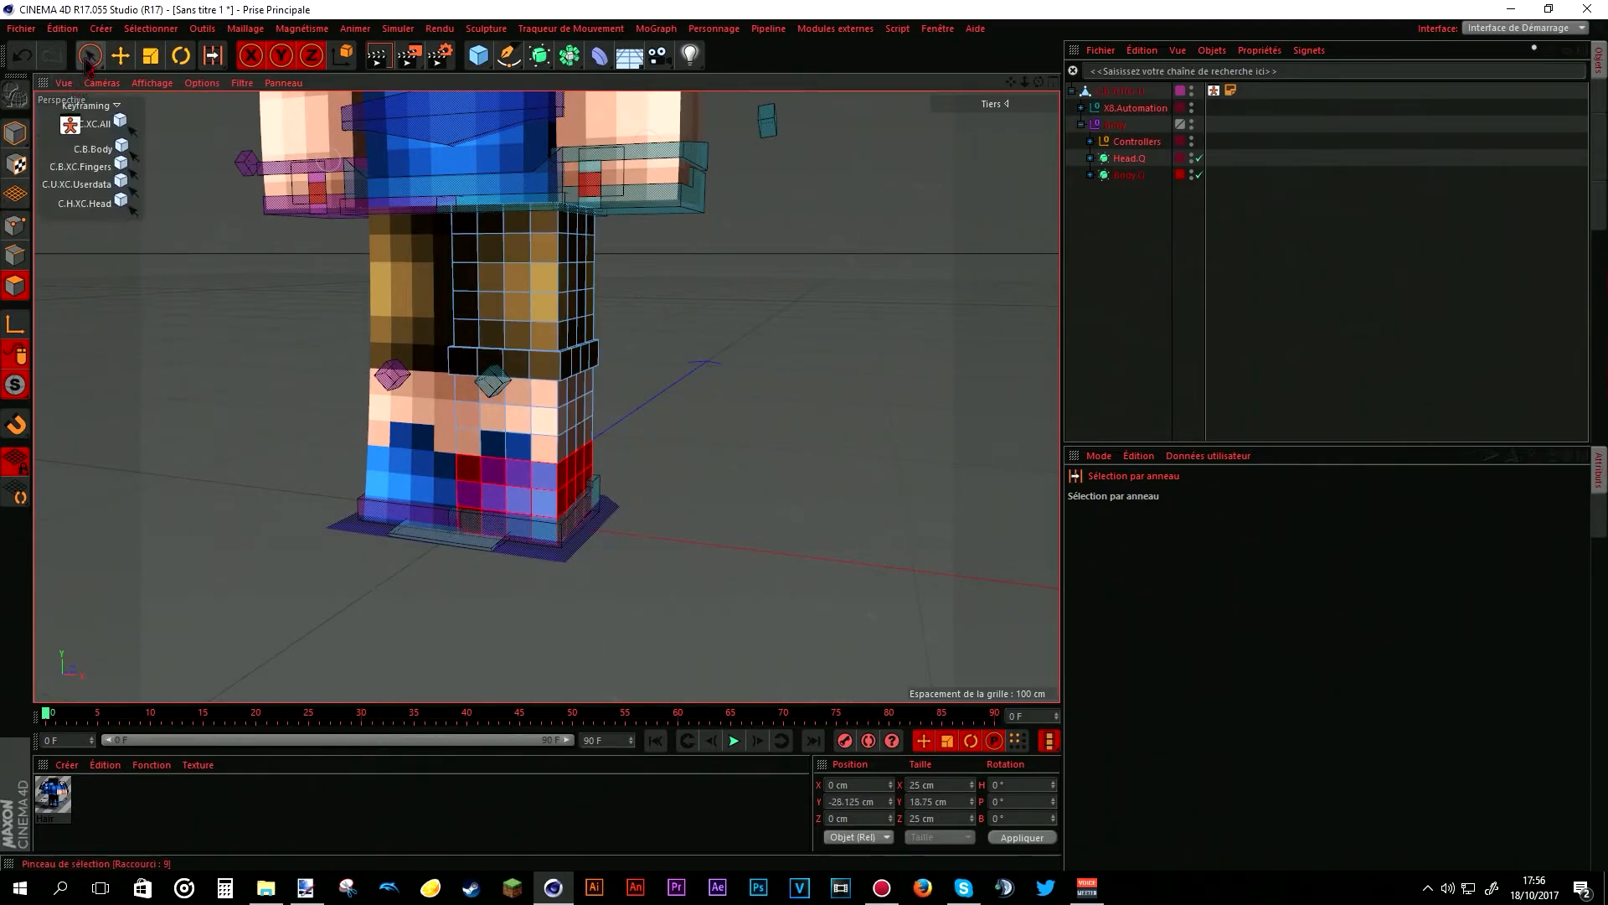
left_click(503, 467, "shift")
key("m")
key("t")
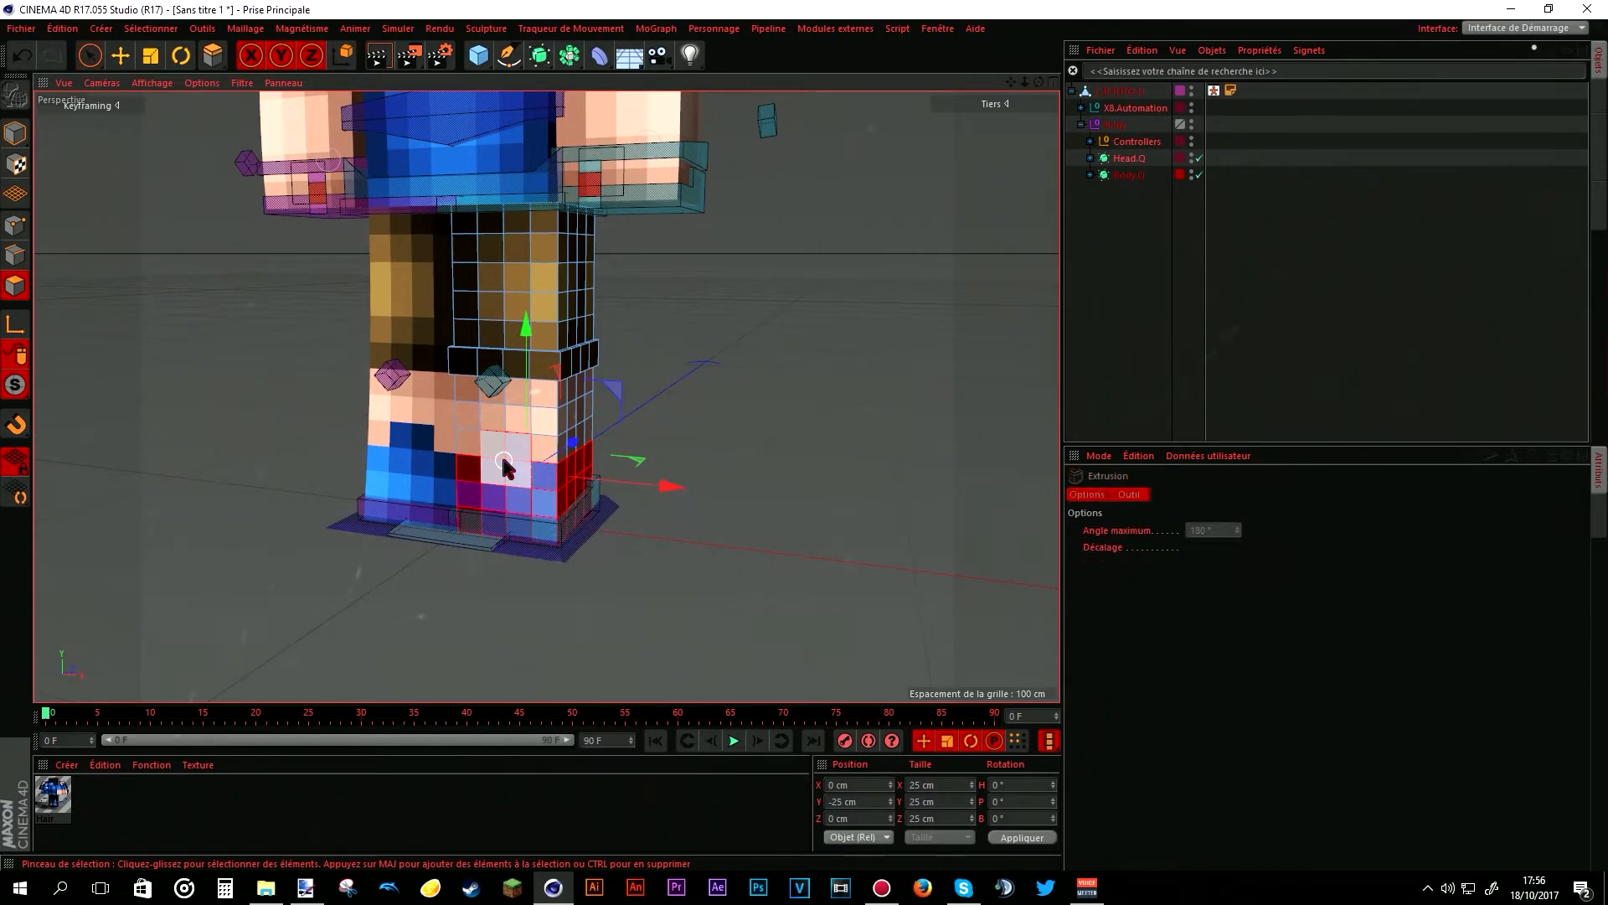
left_click(1196, 547)
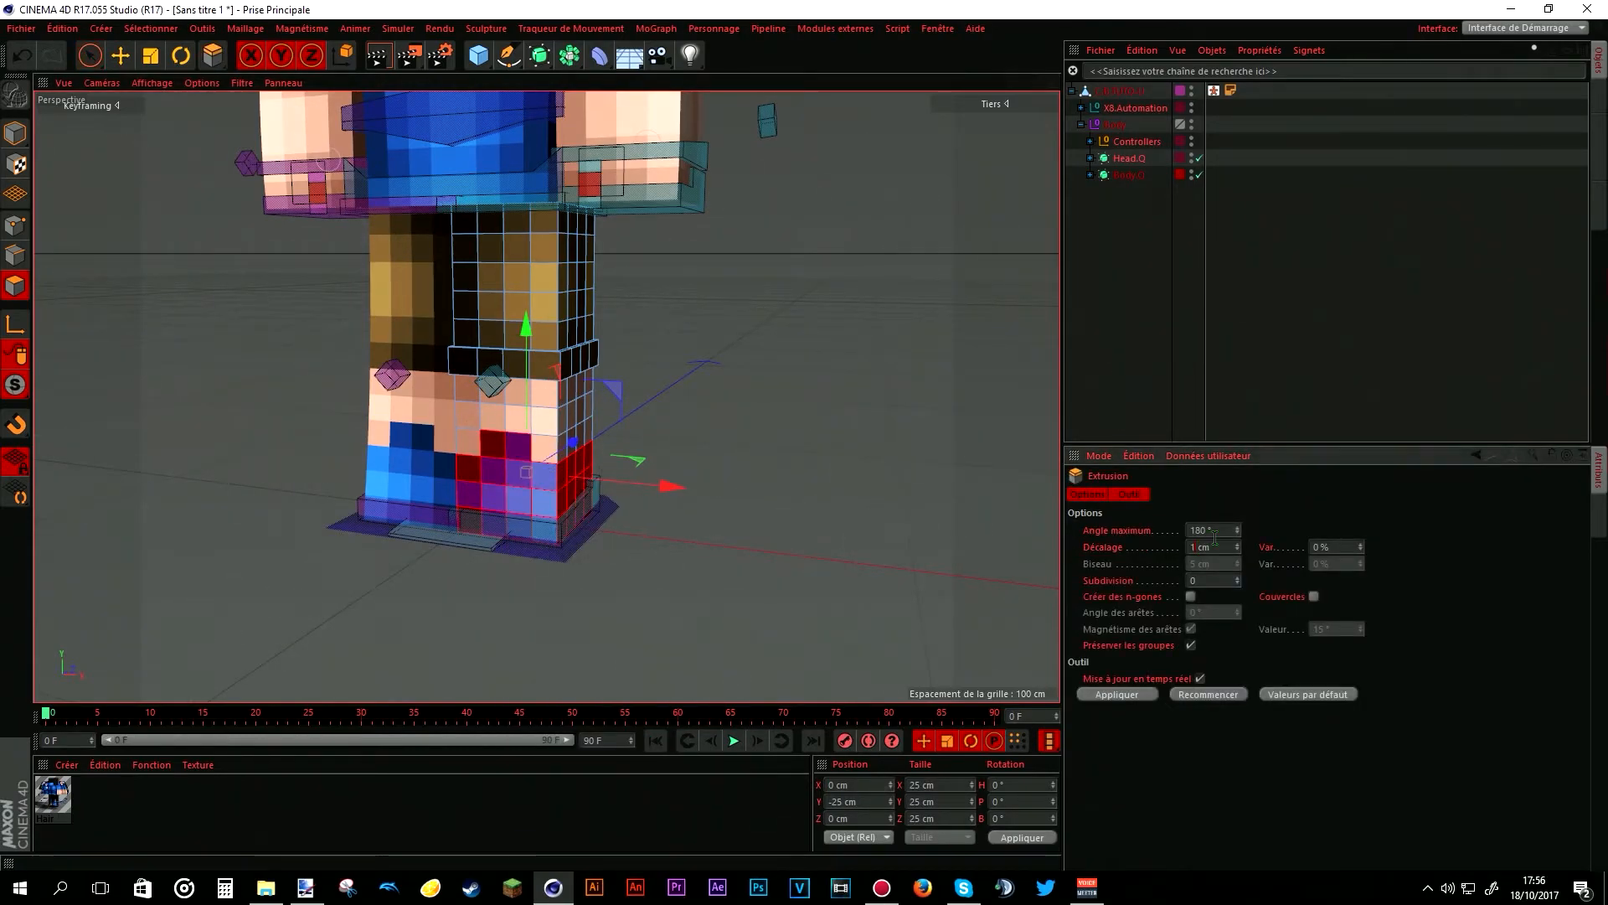
type("2")
key("Return")
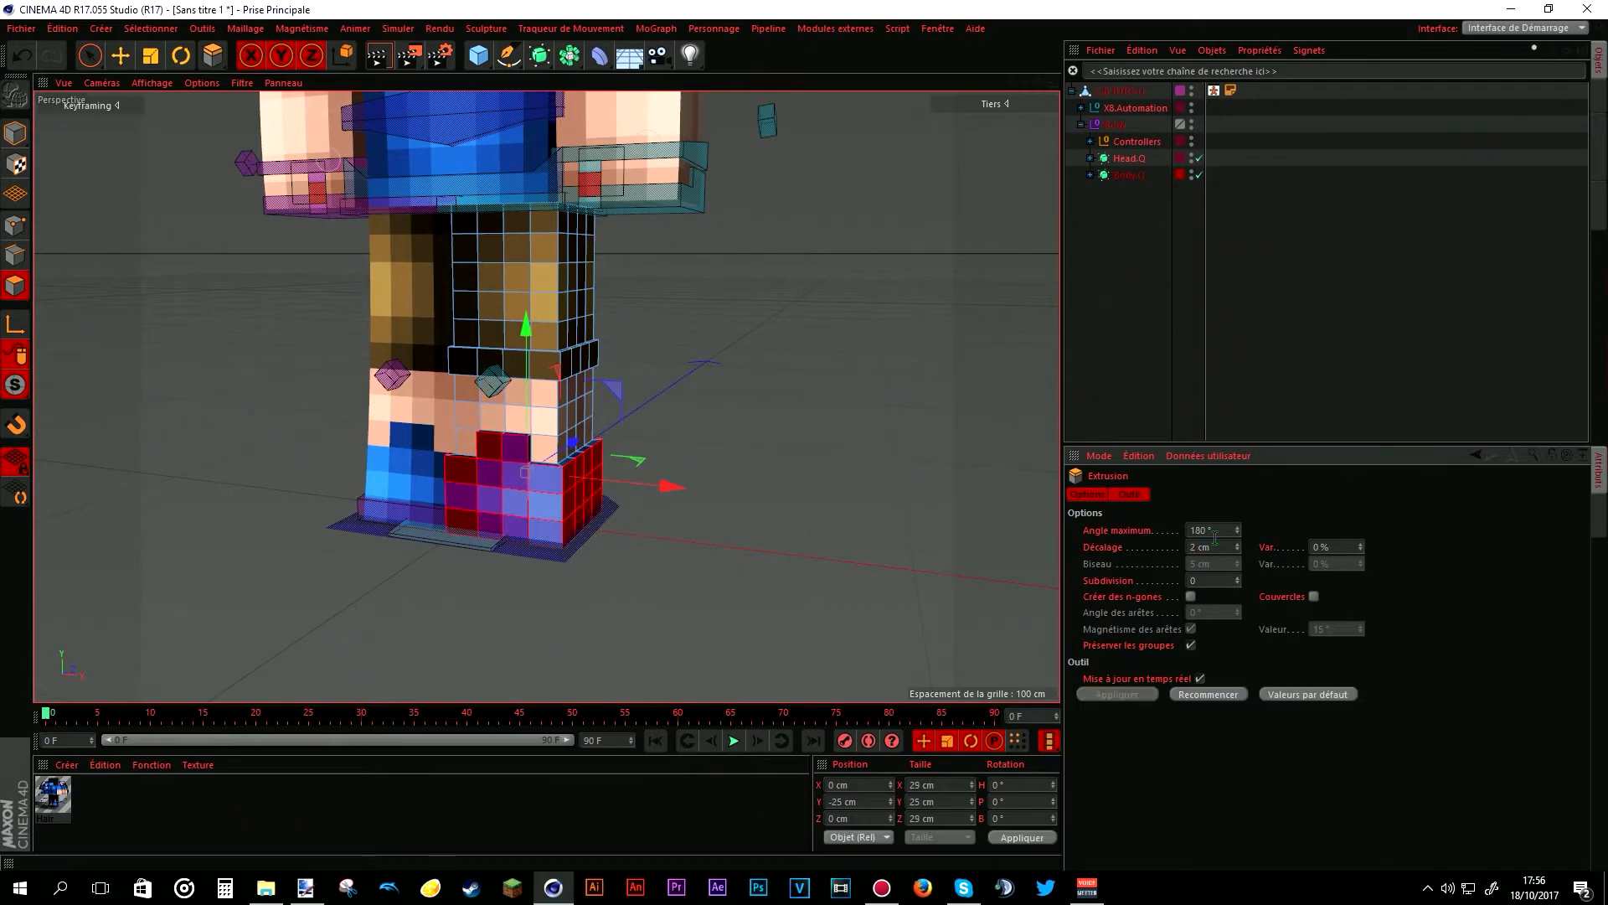
left_click(15, 134)
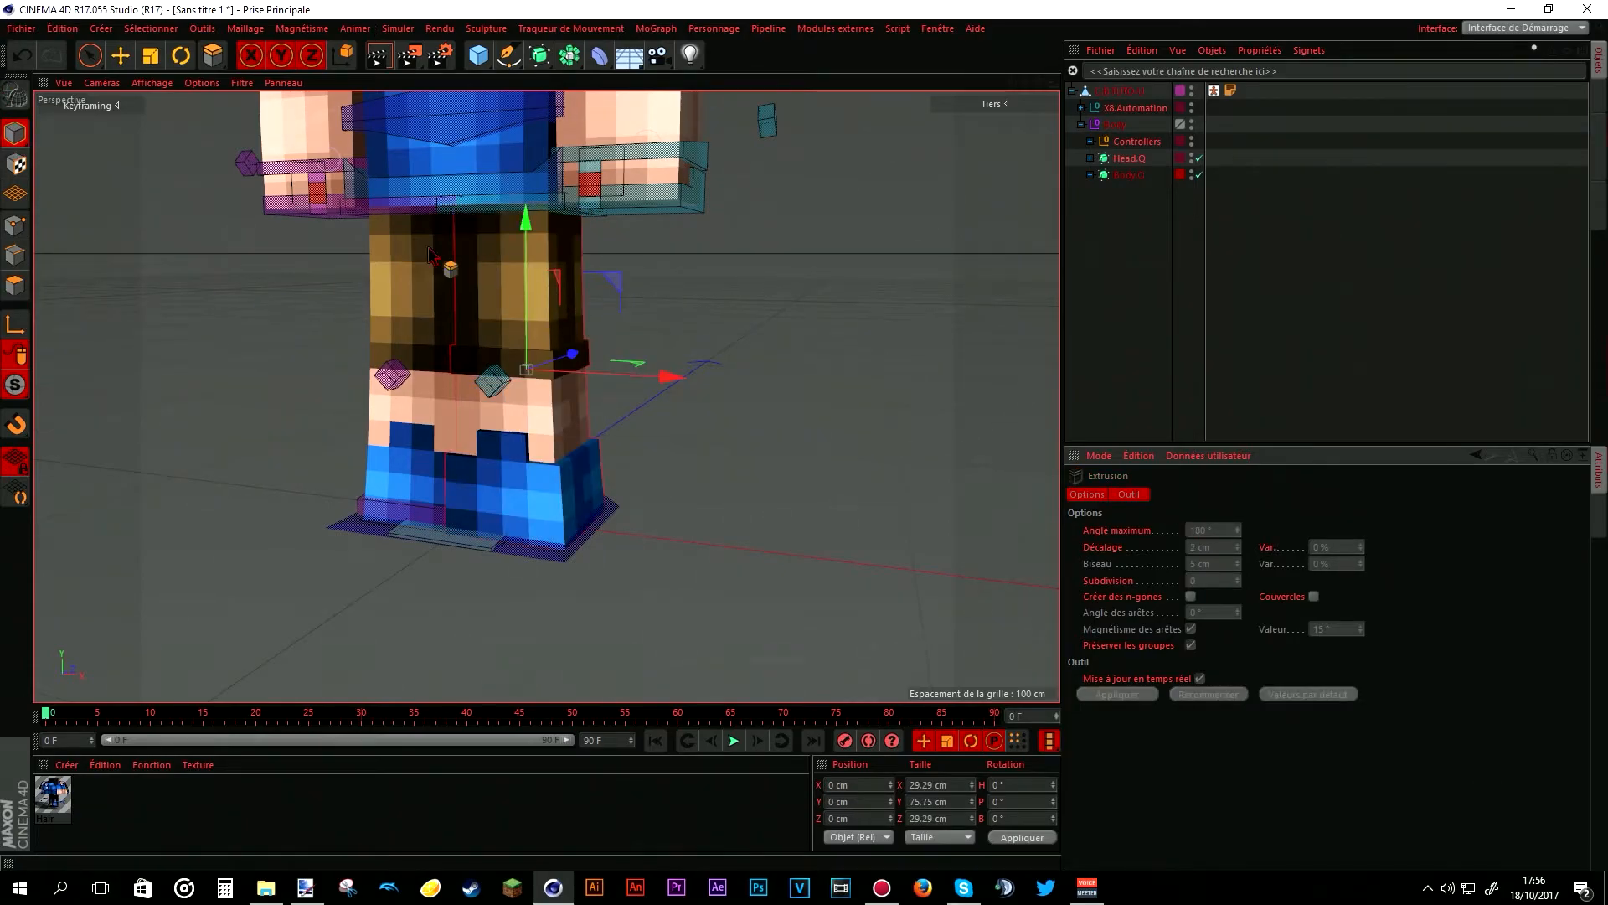
- Ring-select the trouser hem polygons on the right leg mesh and extrude them outward by about 1.4 cm
scroll(429, 249, "down", 5)
scroll(405, 229, "up", 3)
left_click_drag(1010, 82, 1031, 134)
left_click(90, 56)
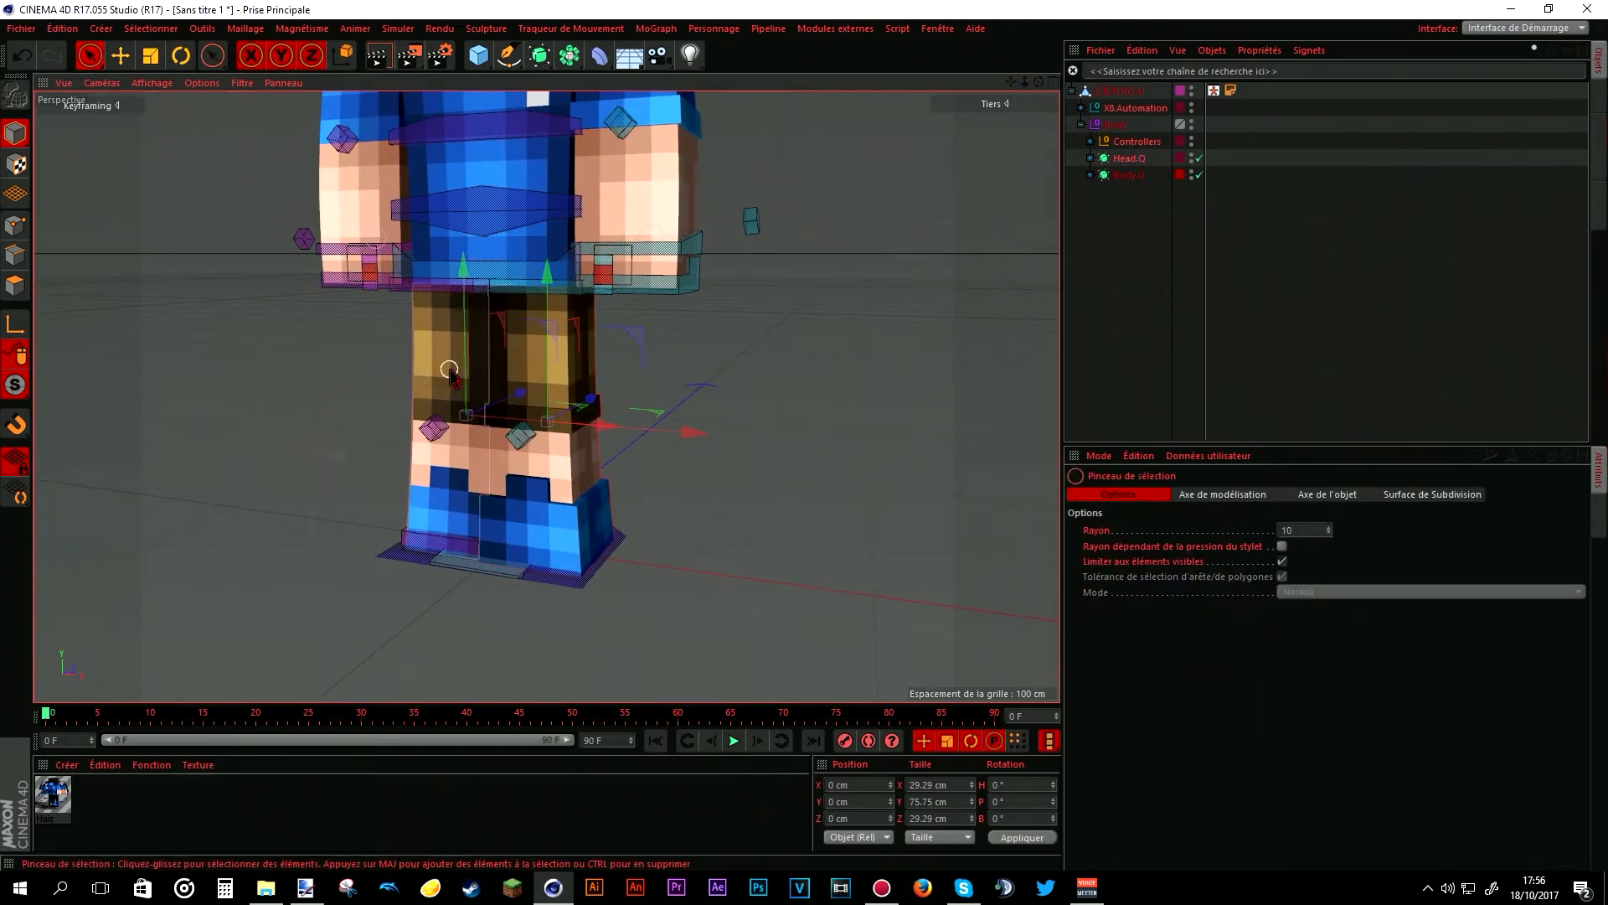
left_click(451, 374)
left_click(15, 285)
key("u")
key("b")
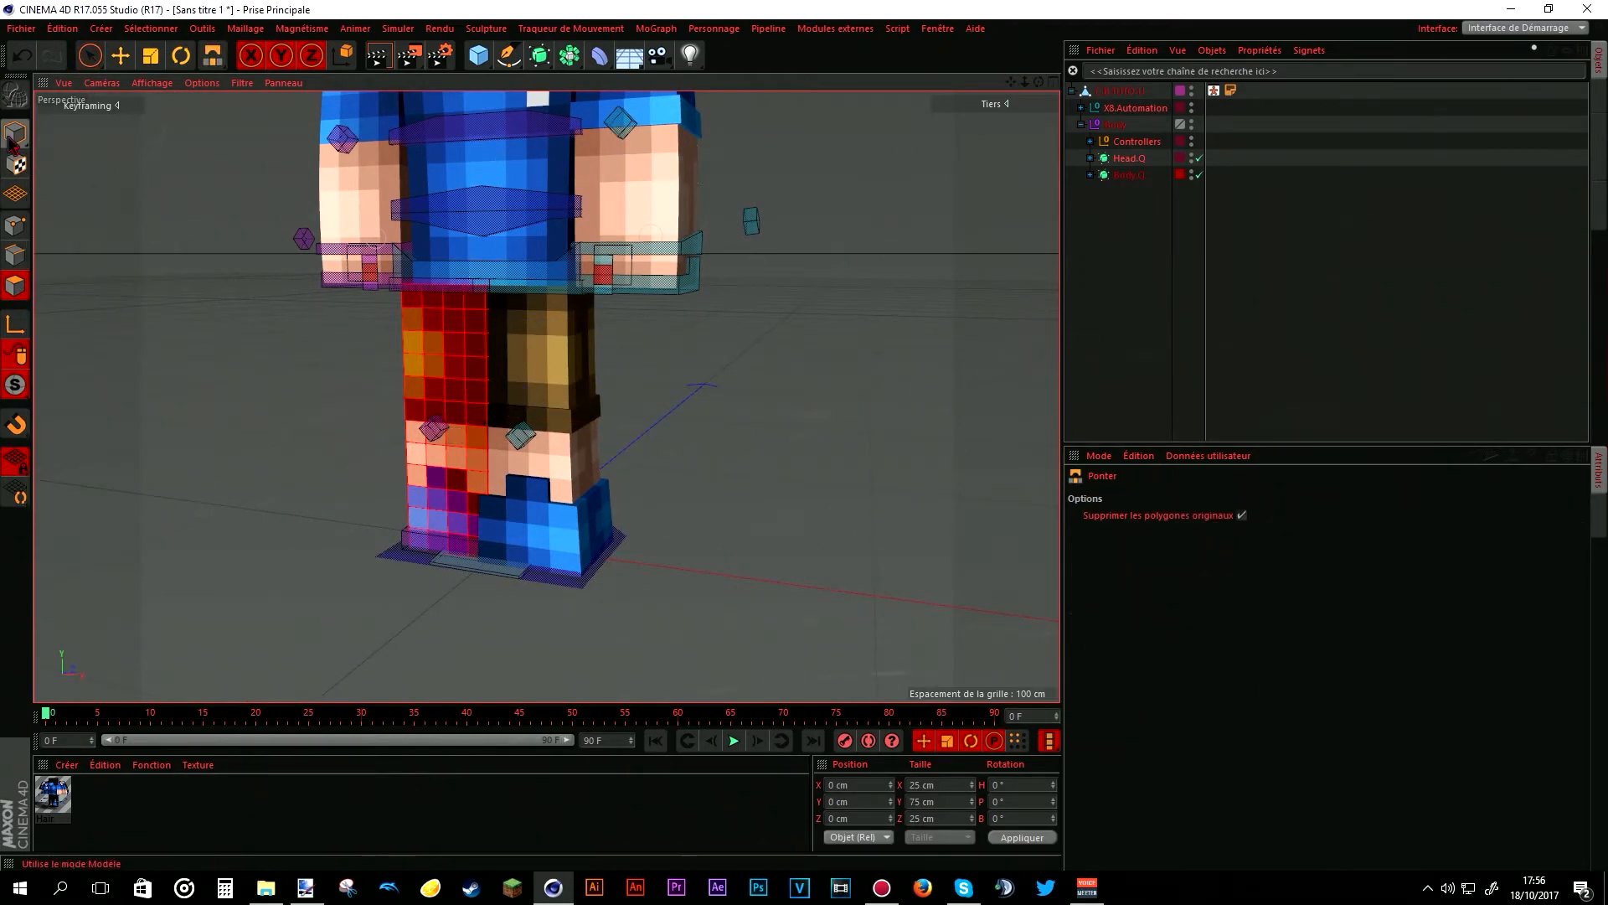
left_click(459, 416)
key("m")
key("t")
left_click_drag(459, 415, 470, 414)
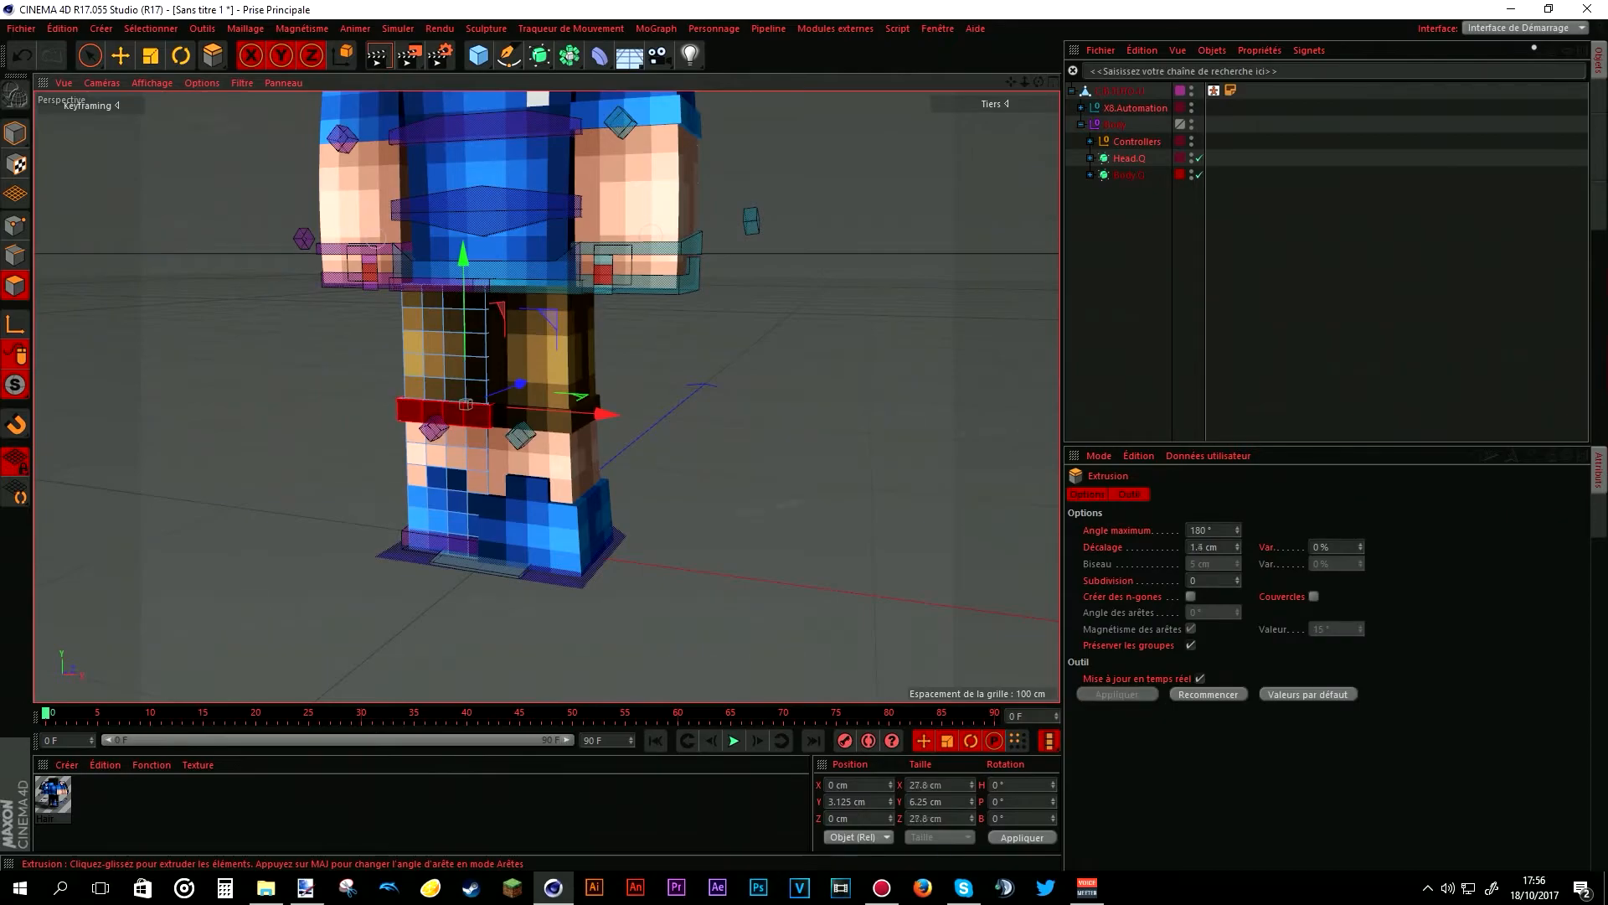
- Select the blue shoe polygons of the right leg, extrude them outward and return to object mode
key("u")
key("b")
left_click(435, 553)
left_click(434, 549, "shift")
key("m")
key("t")
left_click(1117, 694)
left_click(14, 133)
- Ring-select the lowest blue sleeve polygons of the right arm, extrude them outward and return to object mode
mouse_move(442, 156)
middle_mouse_down("alt")
mouse_move(546, 395)
mouse_move(587, 420)
middle_mouse_up("alt")
left_click(90, 55)
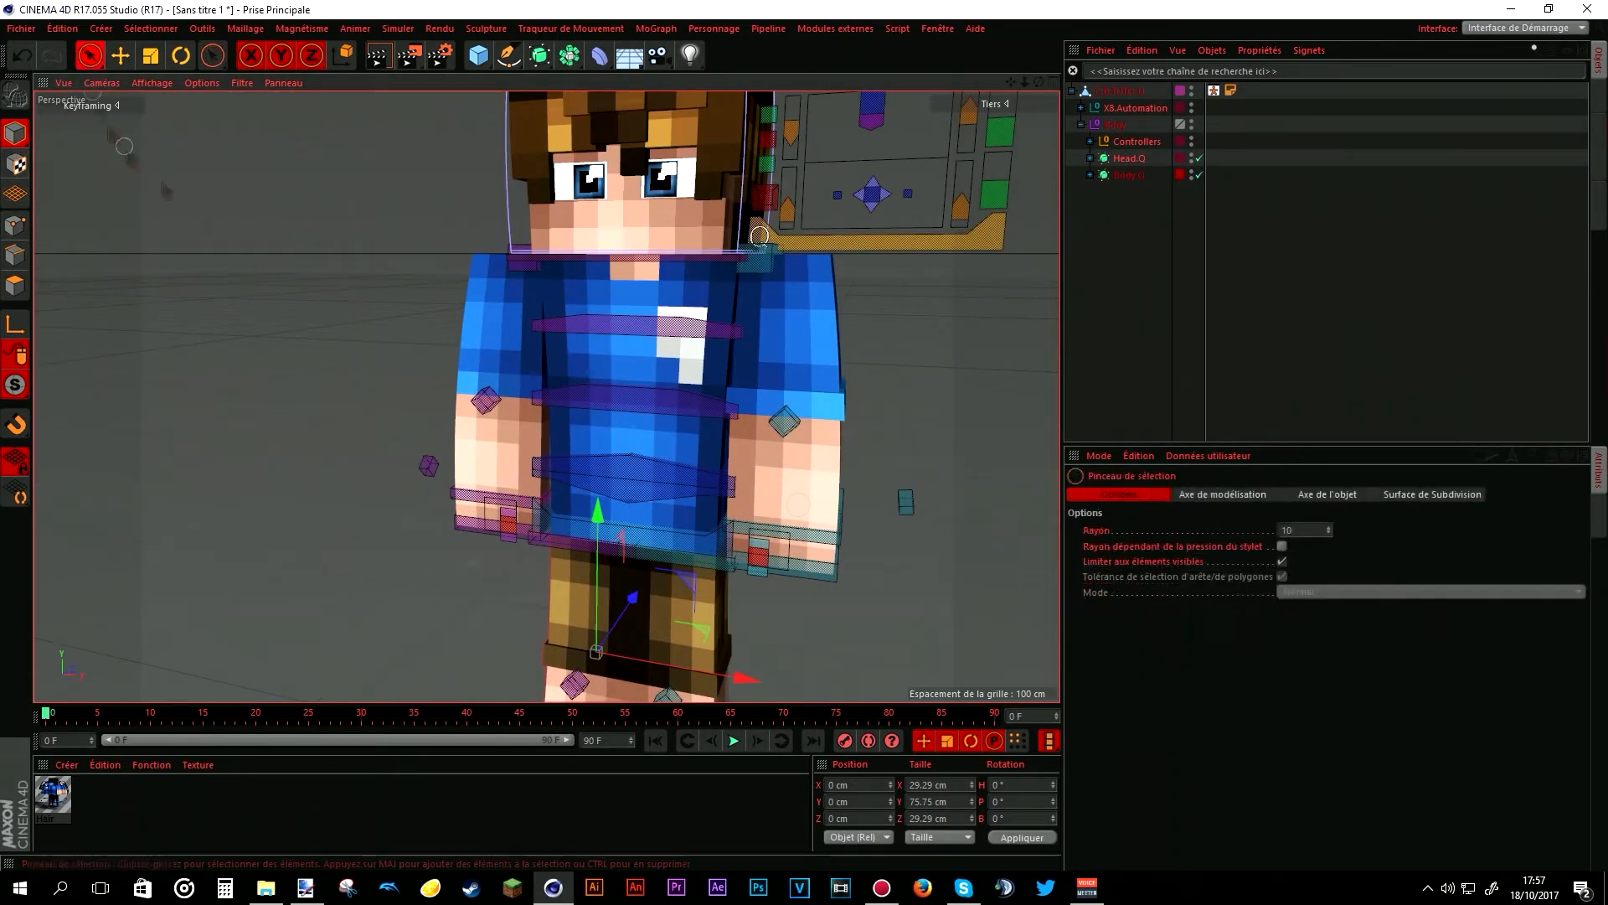
left_click(496, 343)
left_click(14, 286)
key("u")
key("b")
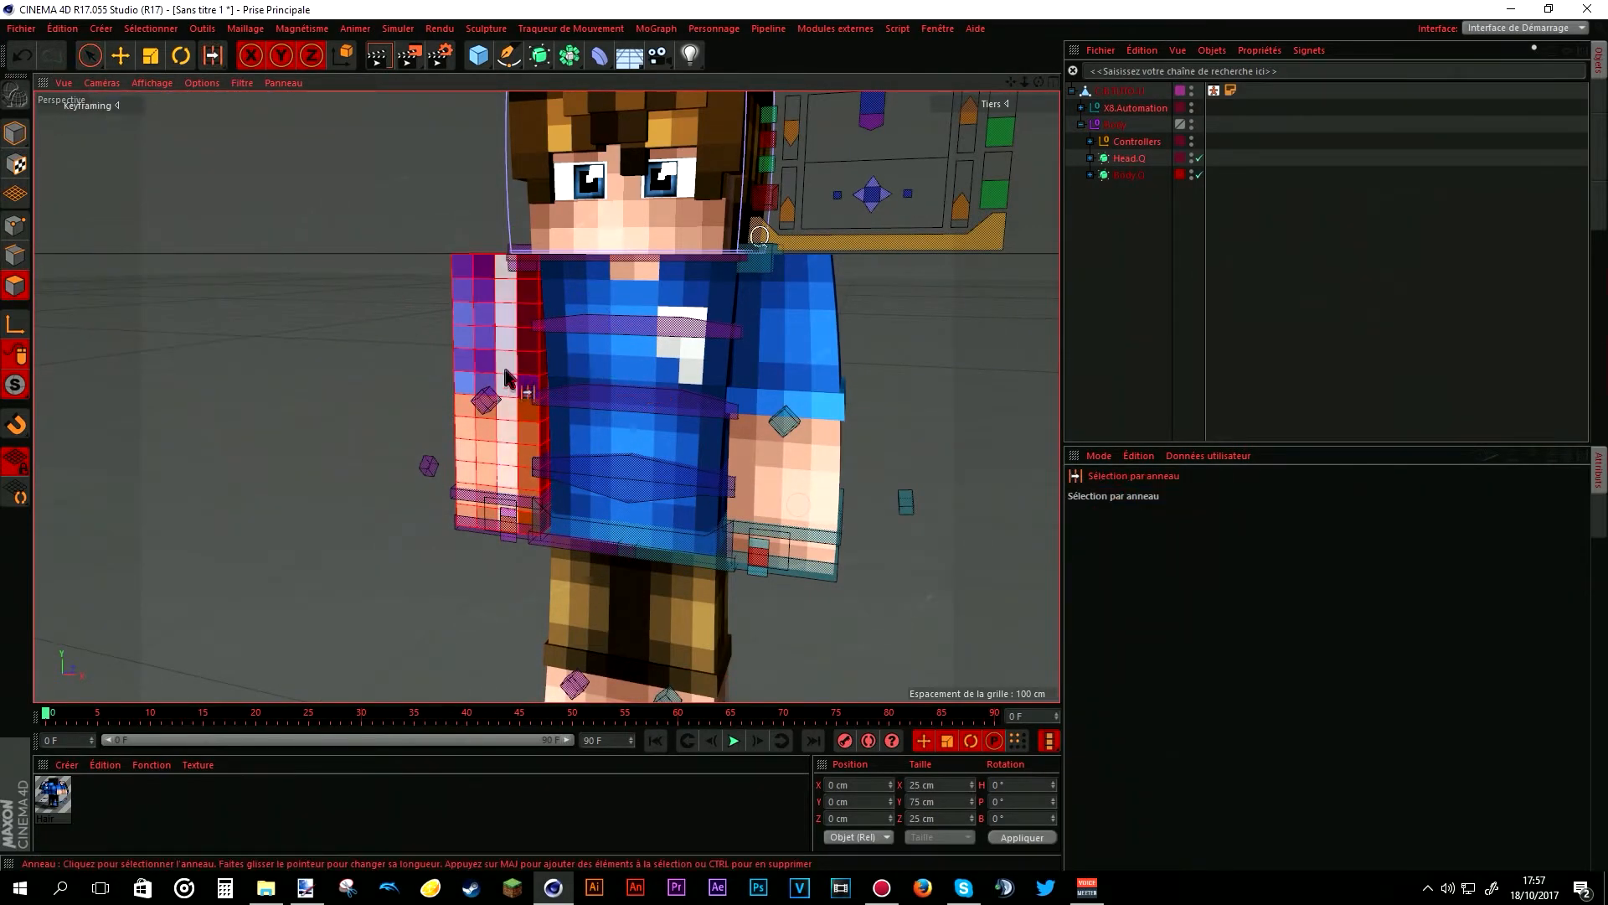
left_click(504, 382)
key("d")
left_click(17, 130)
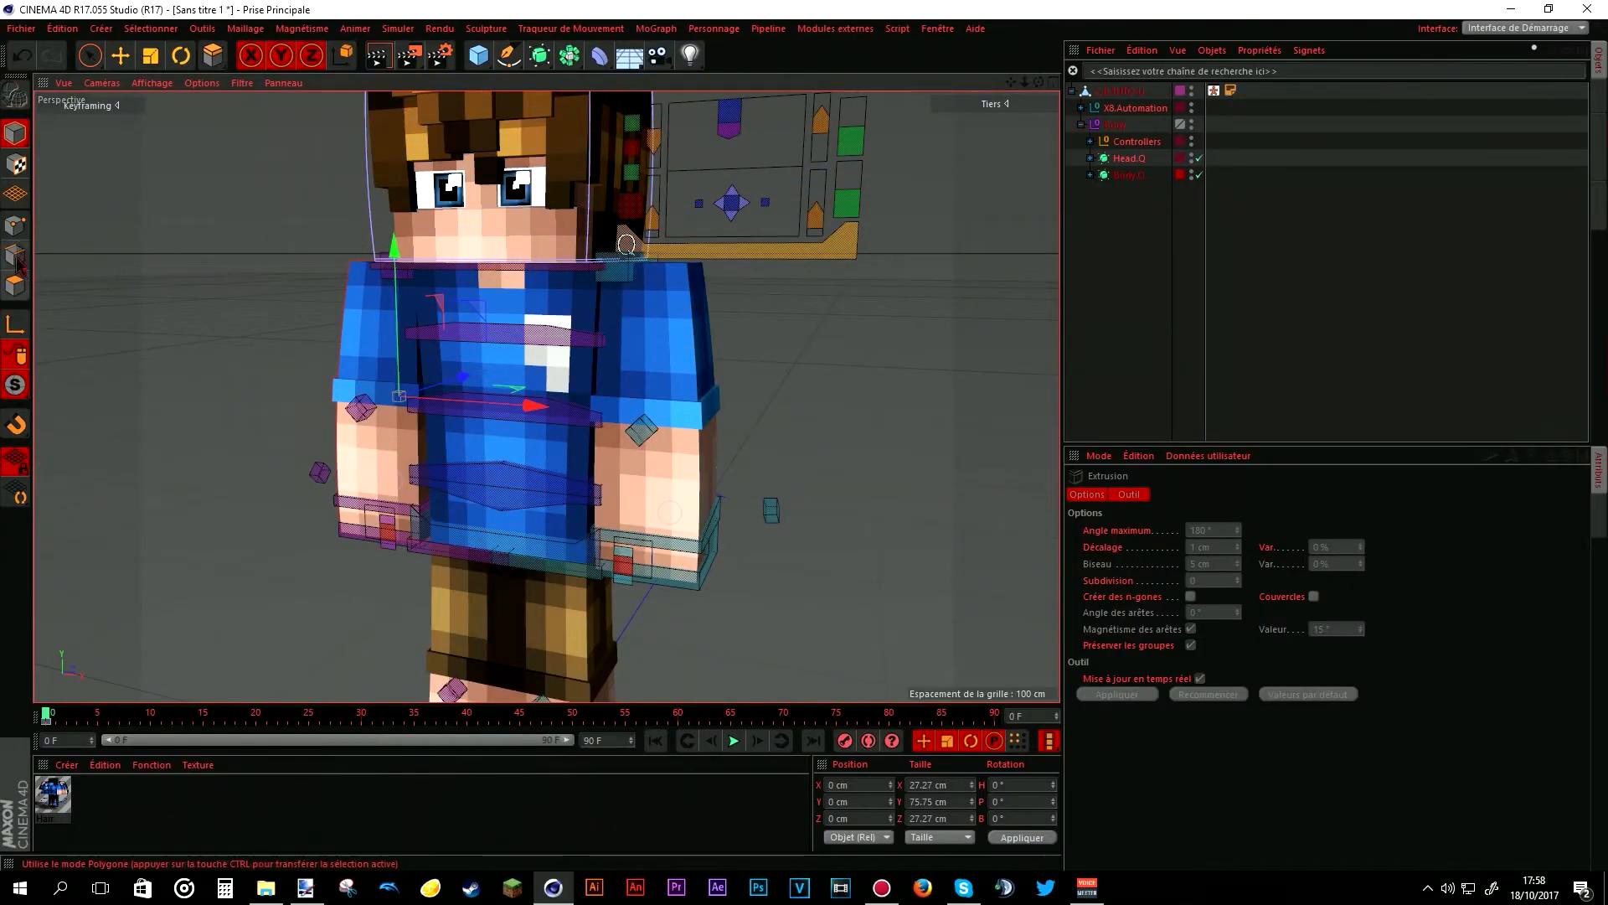
- Select the white chest logo polygons on O.X3.Body.HQ, extrude them outward by about 1.5 cm and return to object mode
left_click(90, 55)
left_click(547, 302)
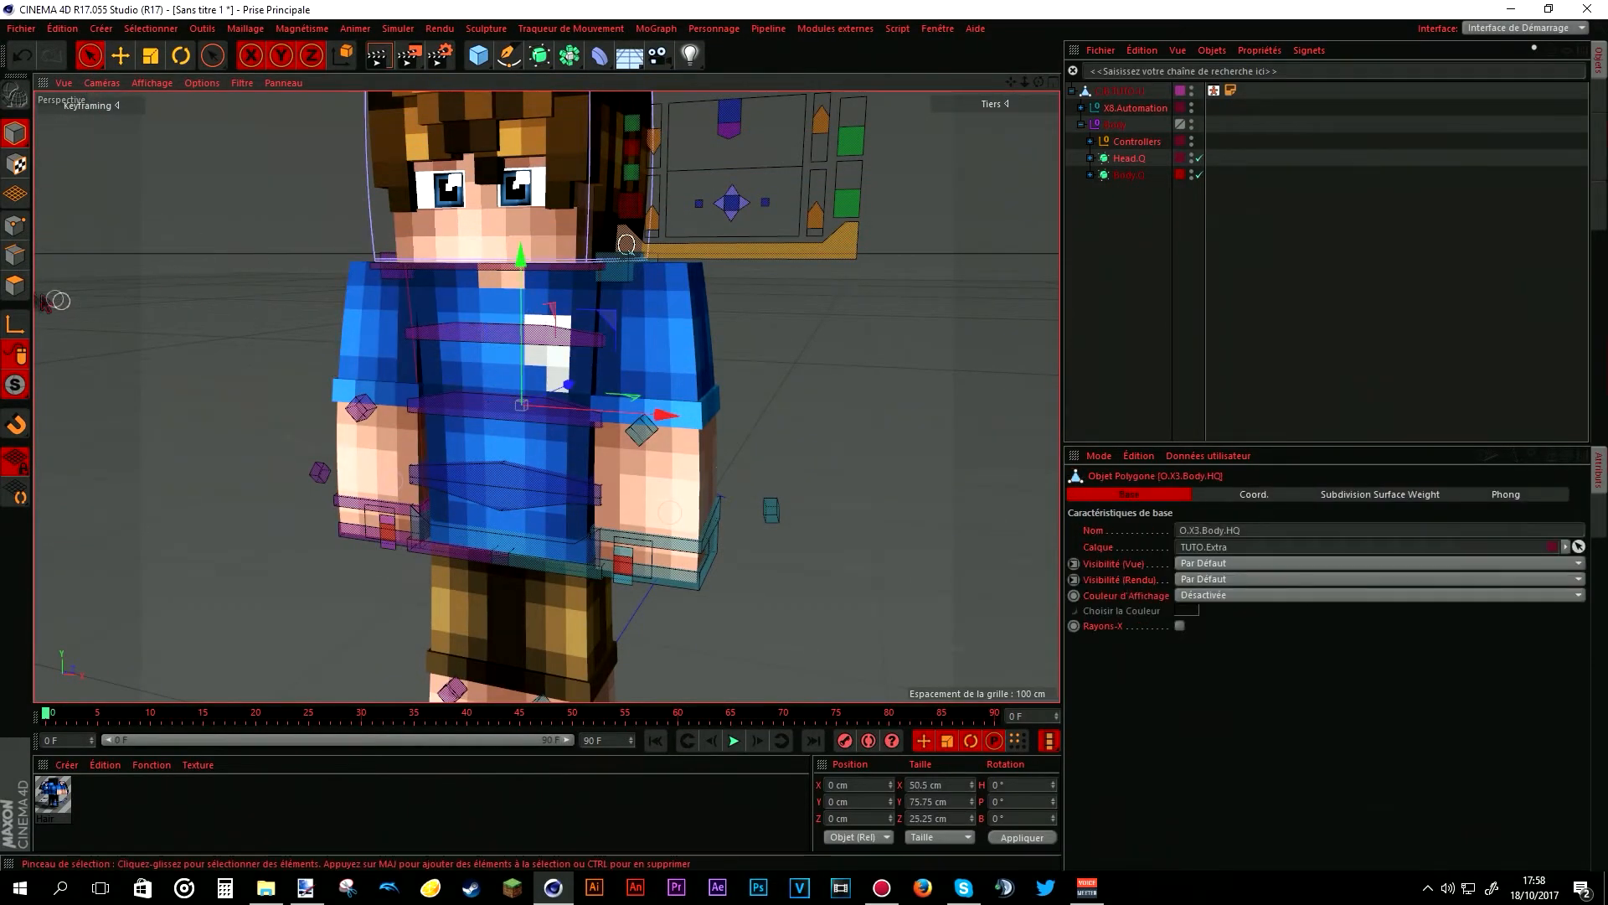
left_click(15, 286)
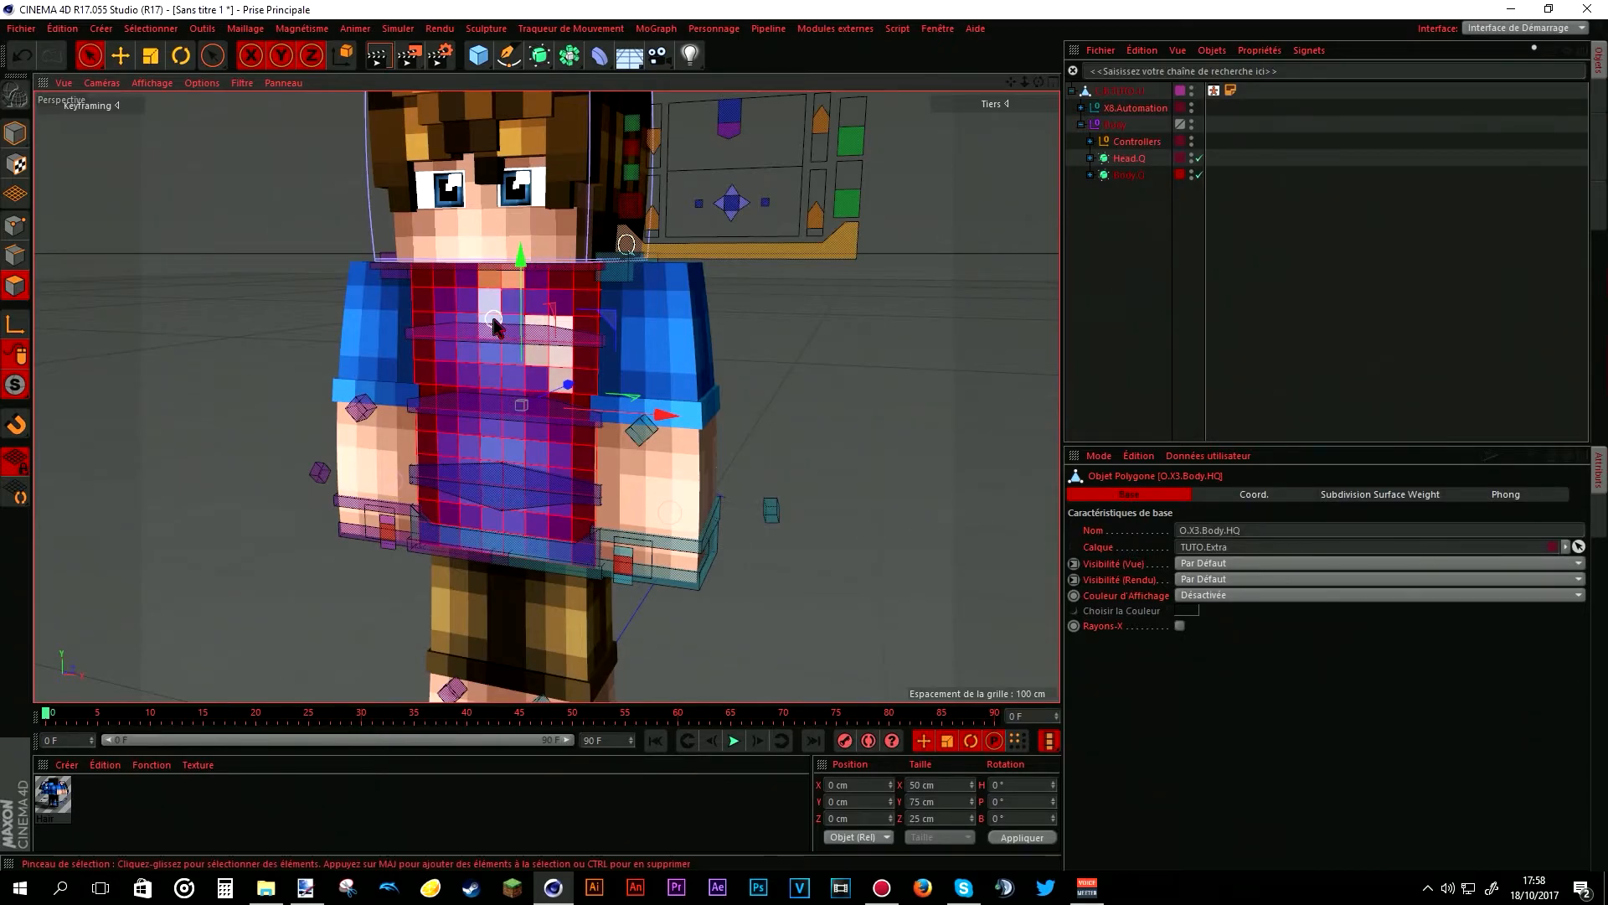
scroll(524, 348, "up", 3)
mouse_move(580, 384)
left_mouse_down()
mouse_move(586, 352)
mouse_move(605, 419)
left_mouse_up()
key("m")
key("t")
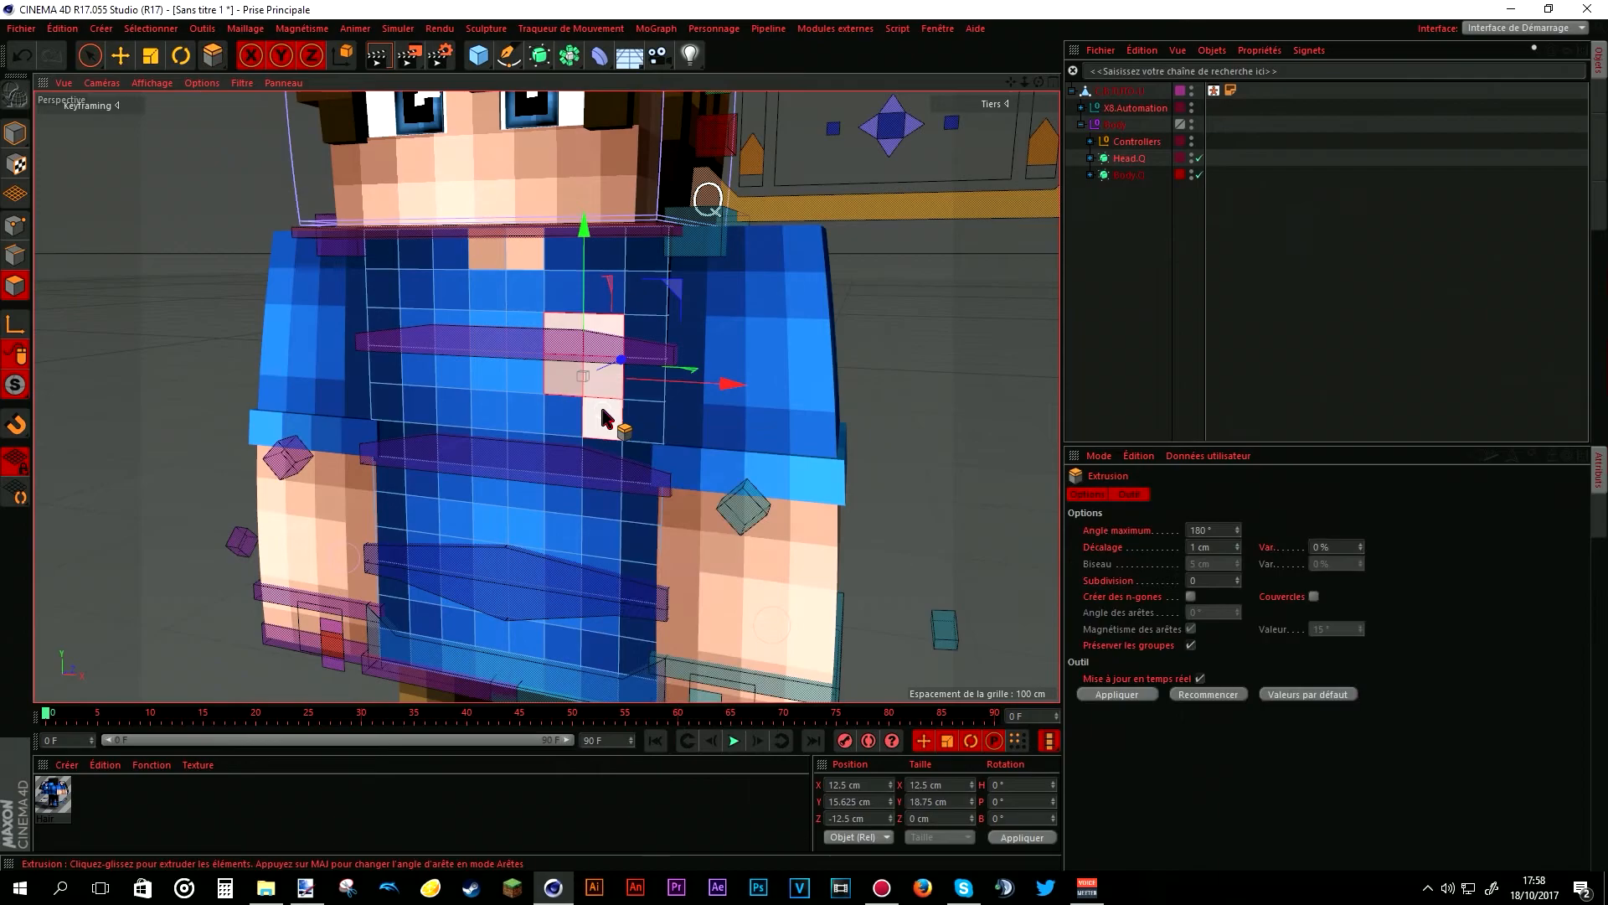
left_click_drag(607, 424, 621, 425)
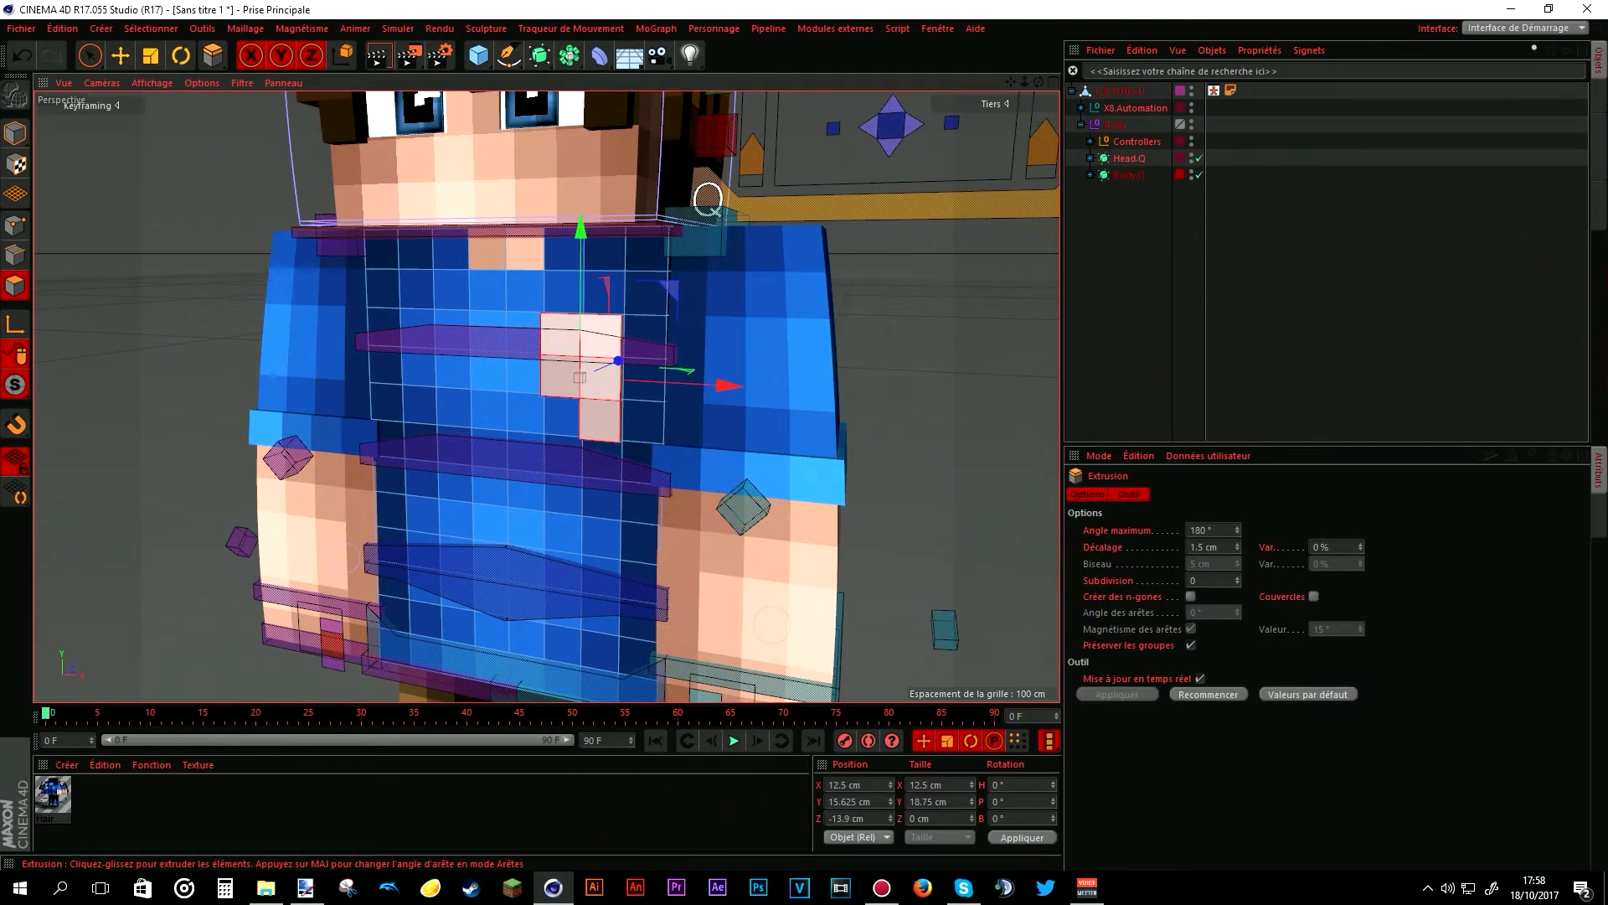
left_click(15, 133)
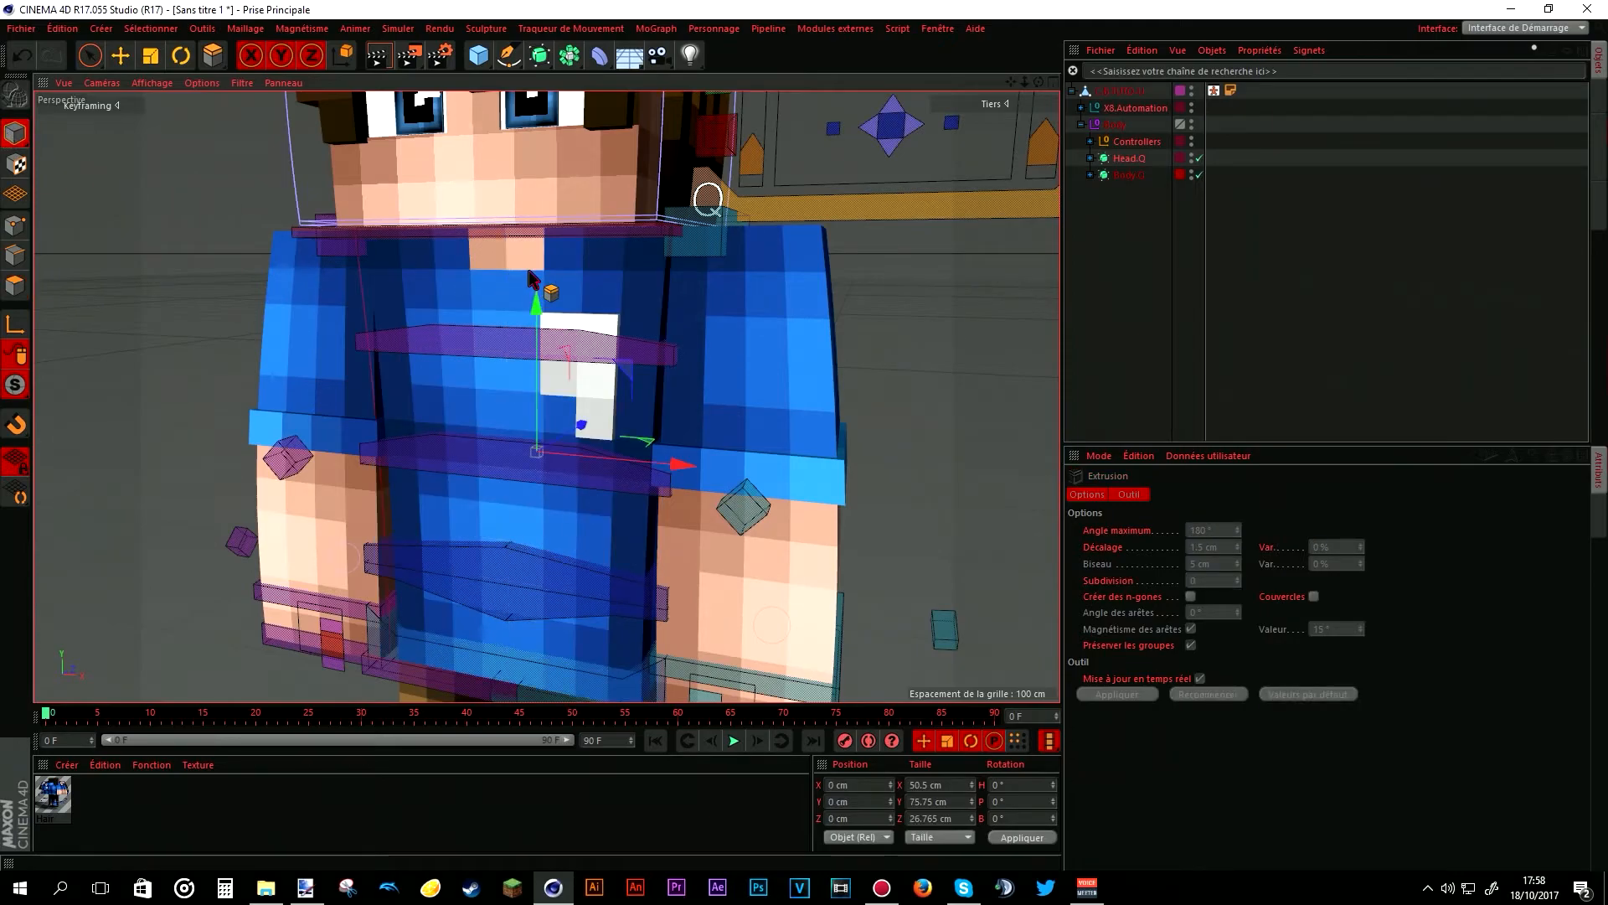
- Select the blue polygons bordering the shirt's neckline, extrude them outward by 1 cm and return to object mode
scroll(529, 272, "down", 5)
scroll(548, 291, "up", 3)
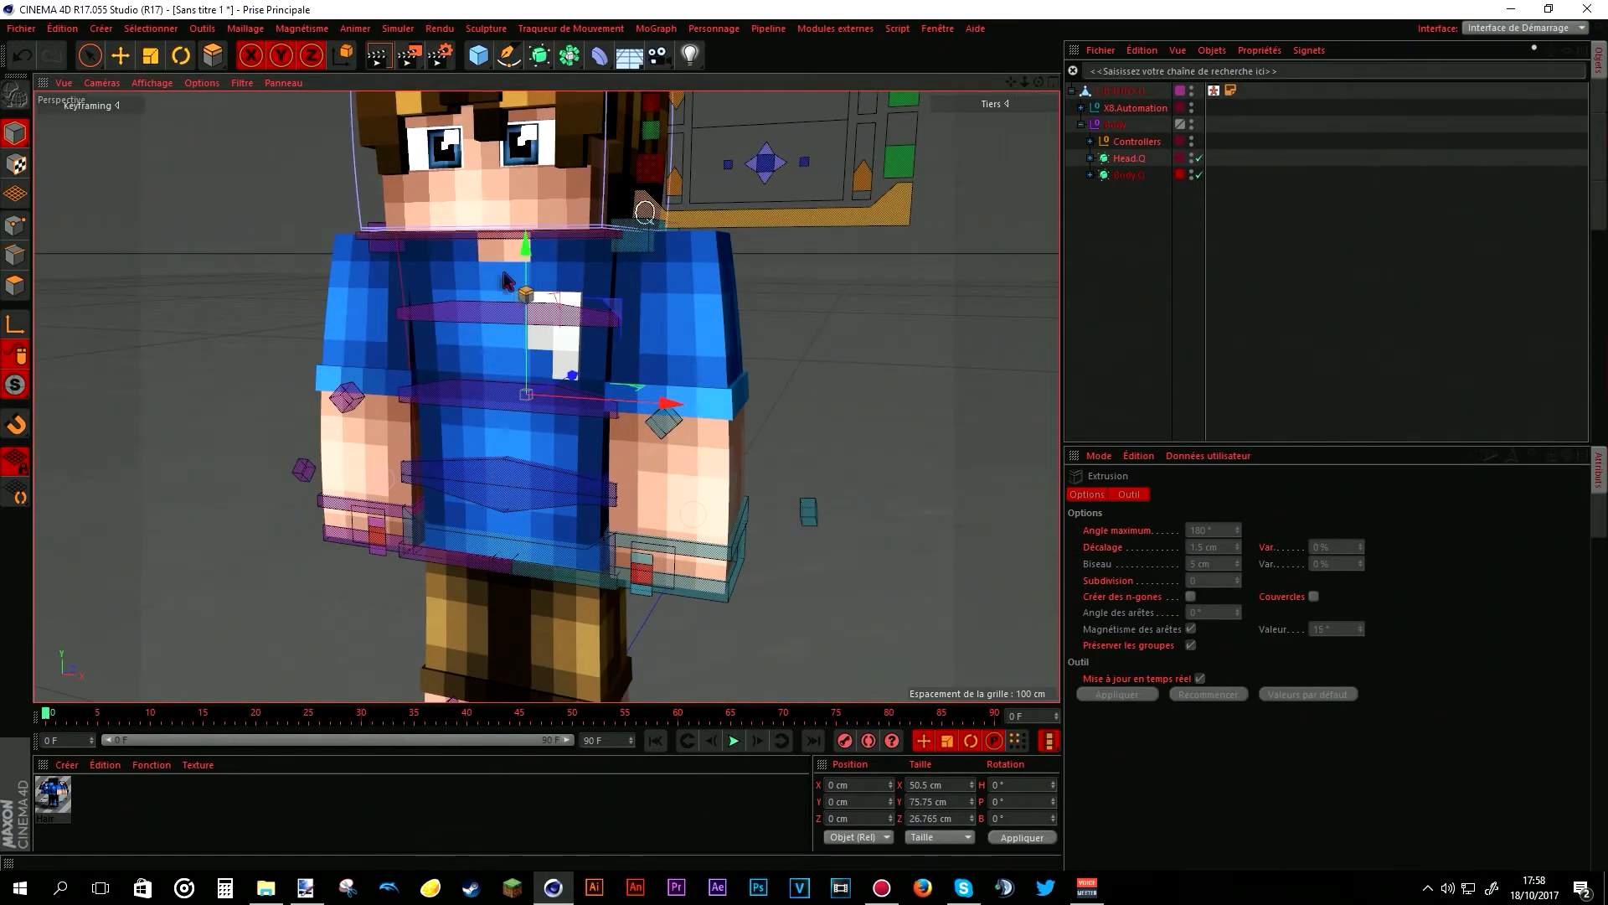
left_click(15, 285)
left_click(88, 105)
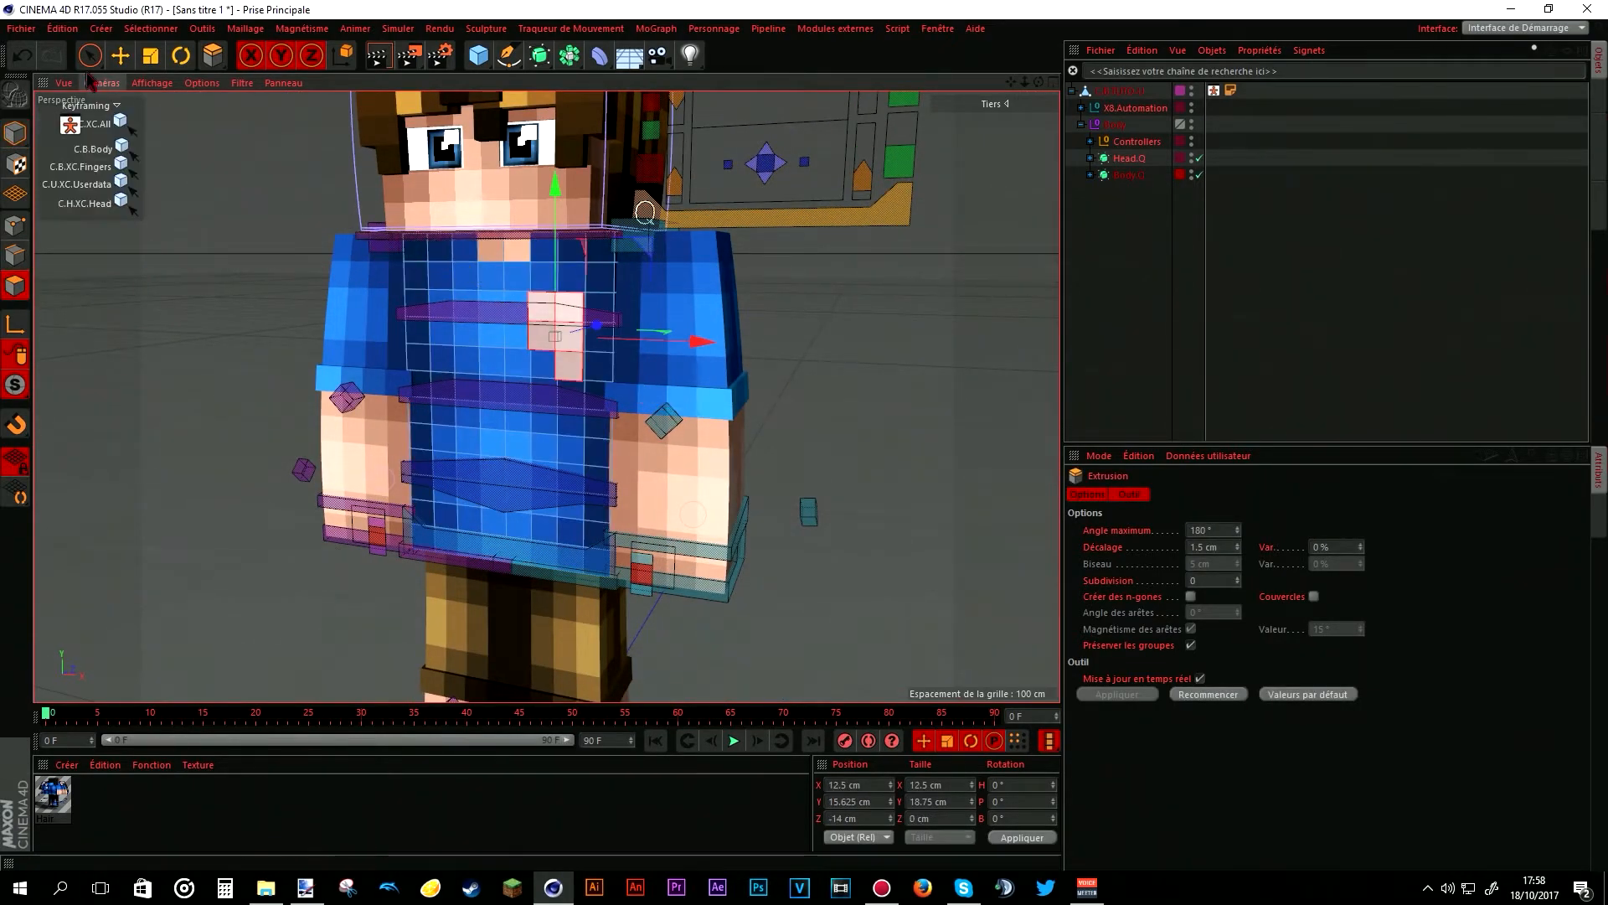
left_click(90, 56)
left_click(465, 247)
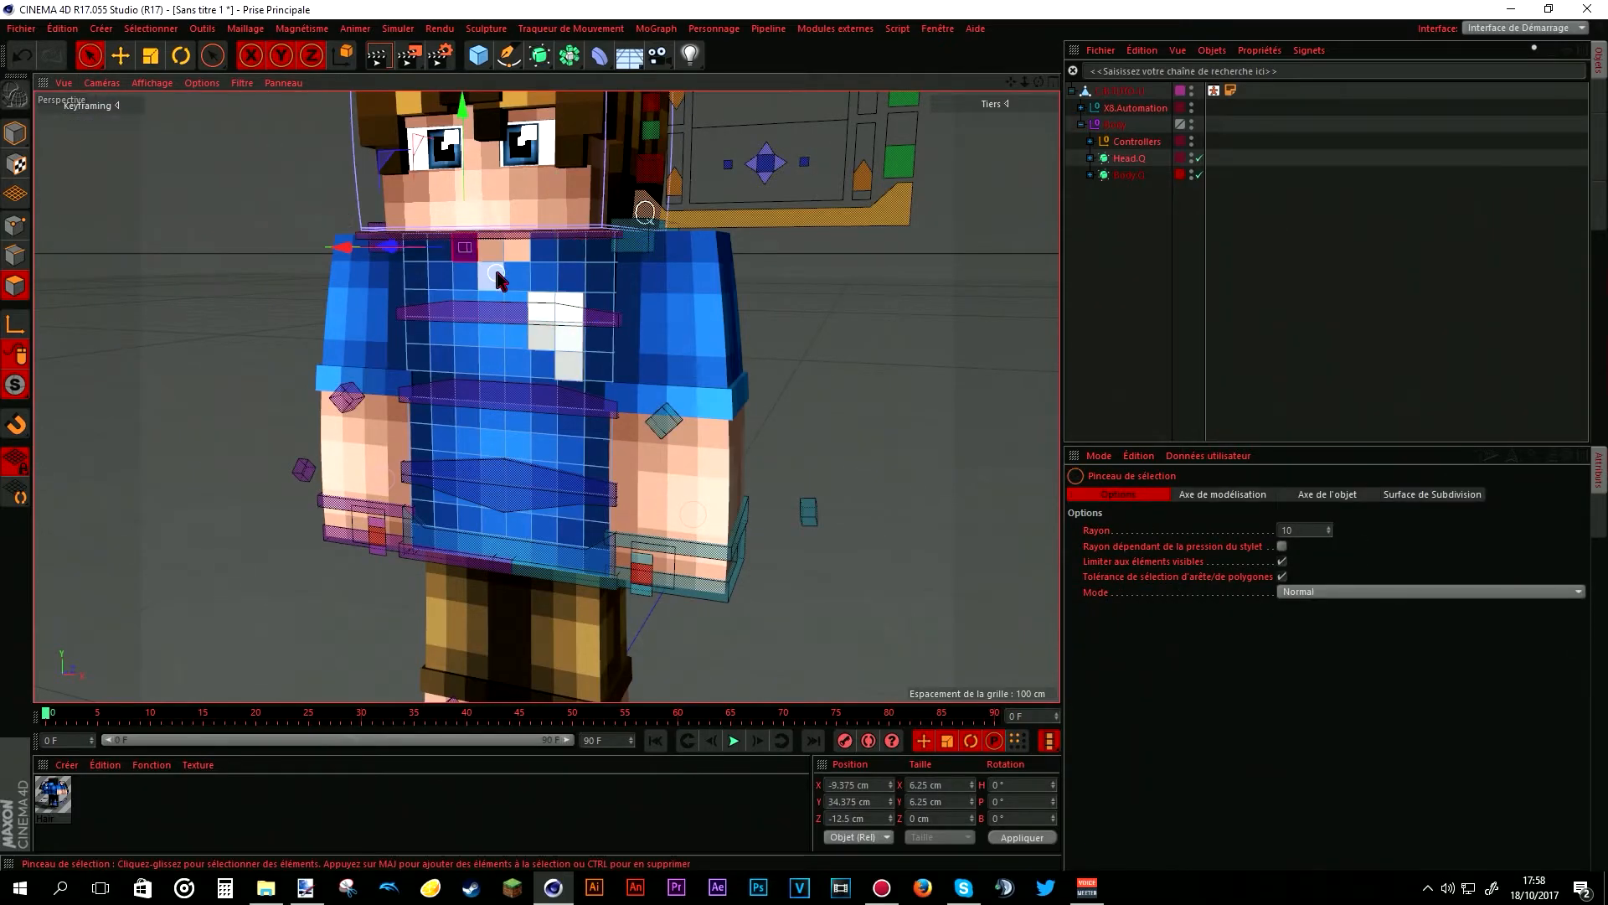
left_click(504, 269)
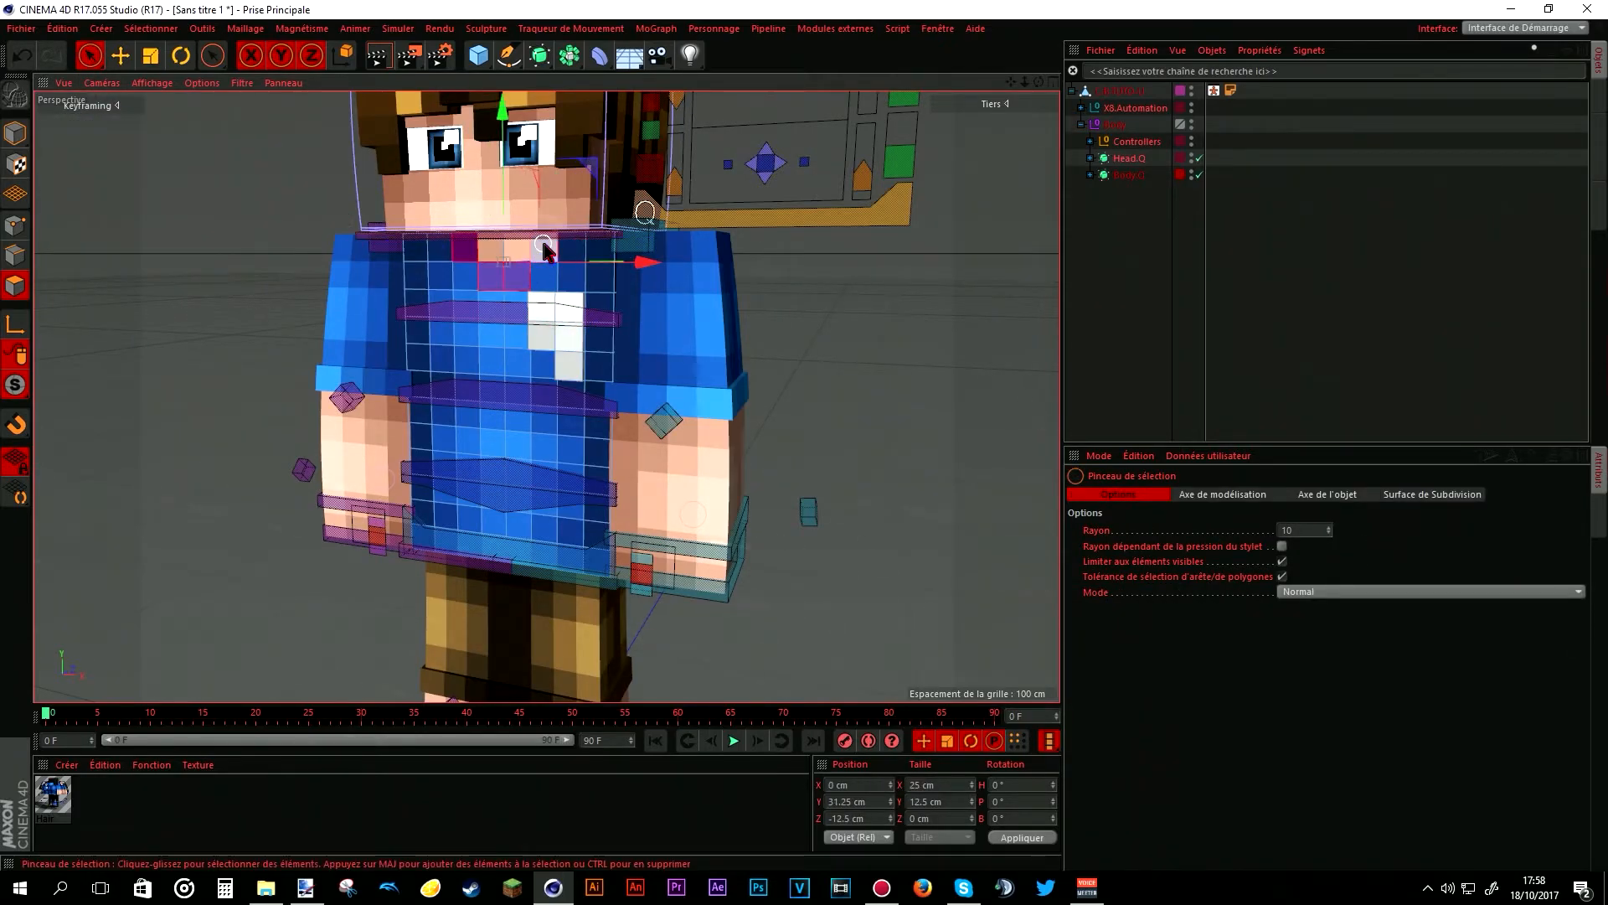
key("d")
left_click_drag(546, 251, 553, 260)
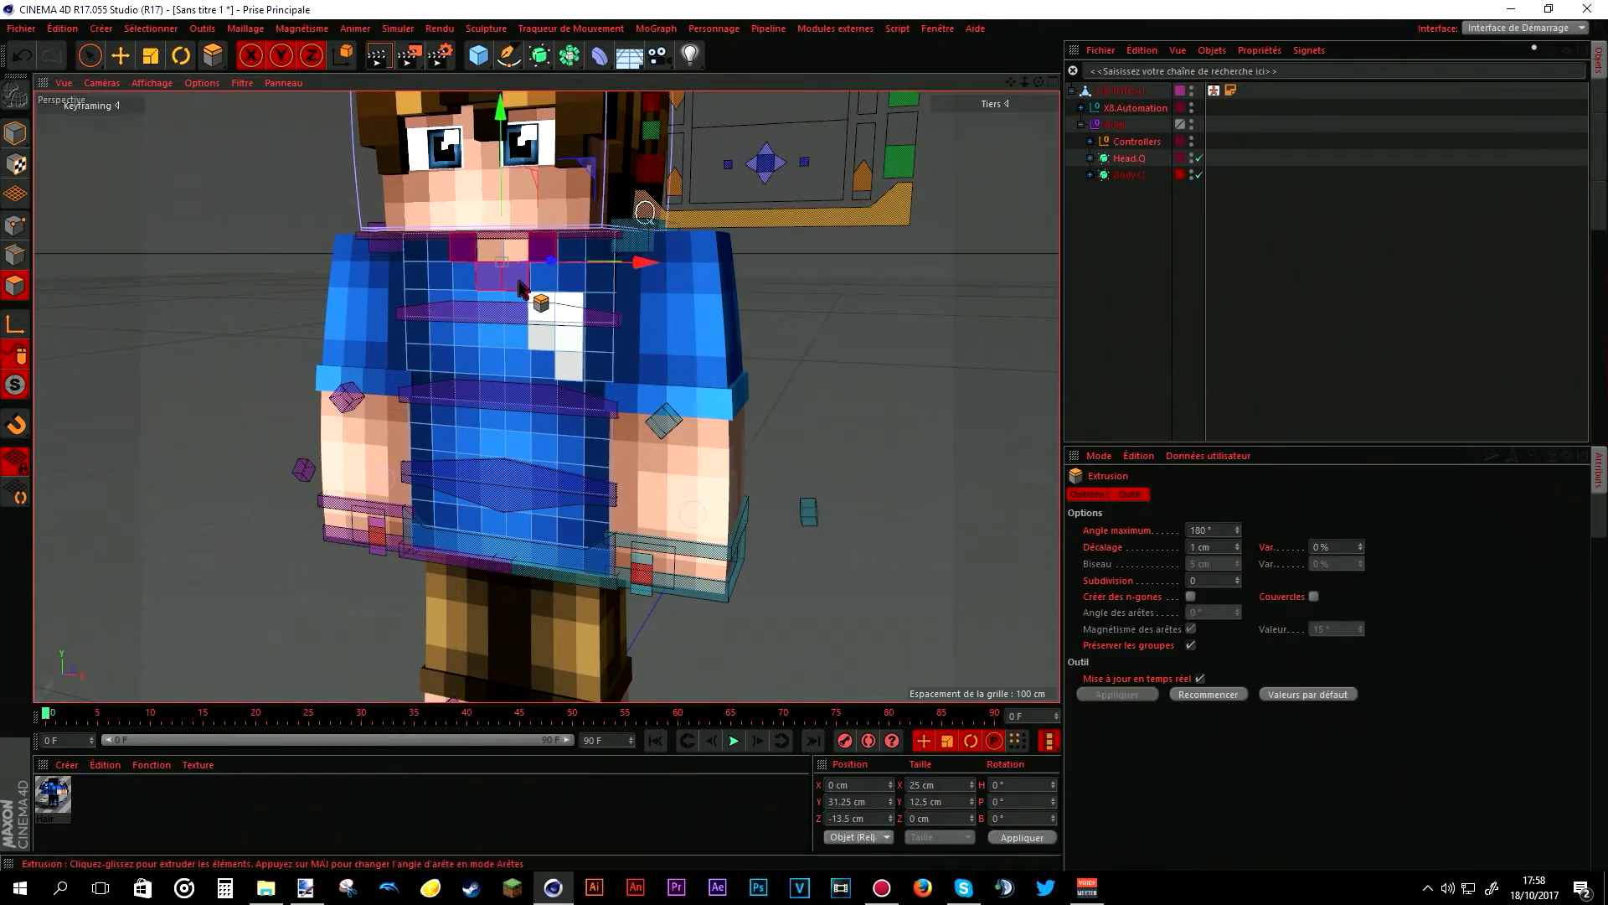
left_click(15, 132)
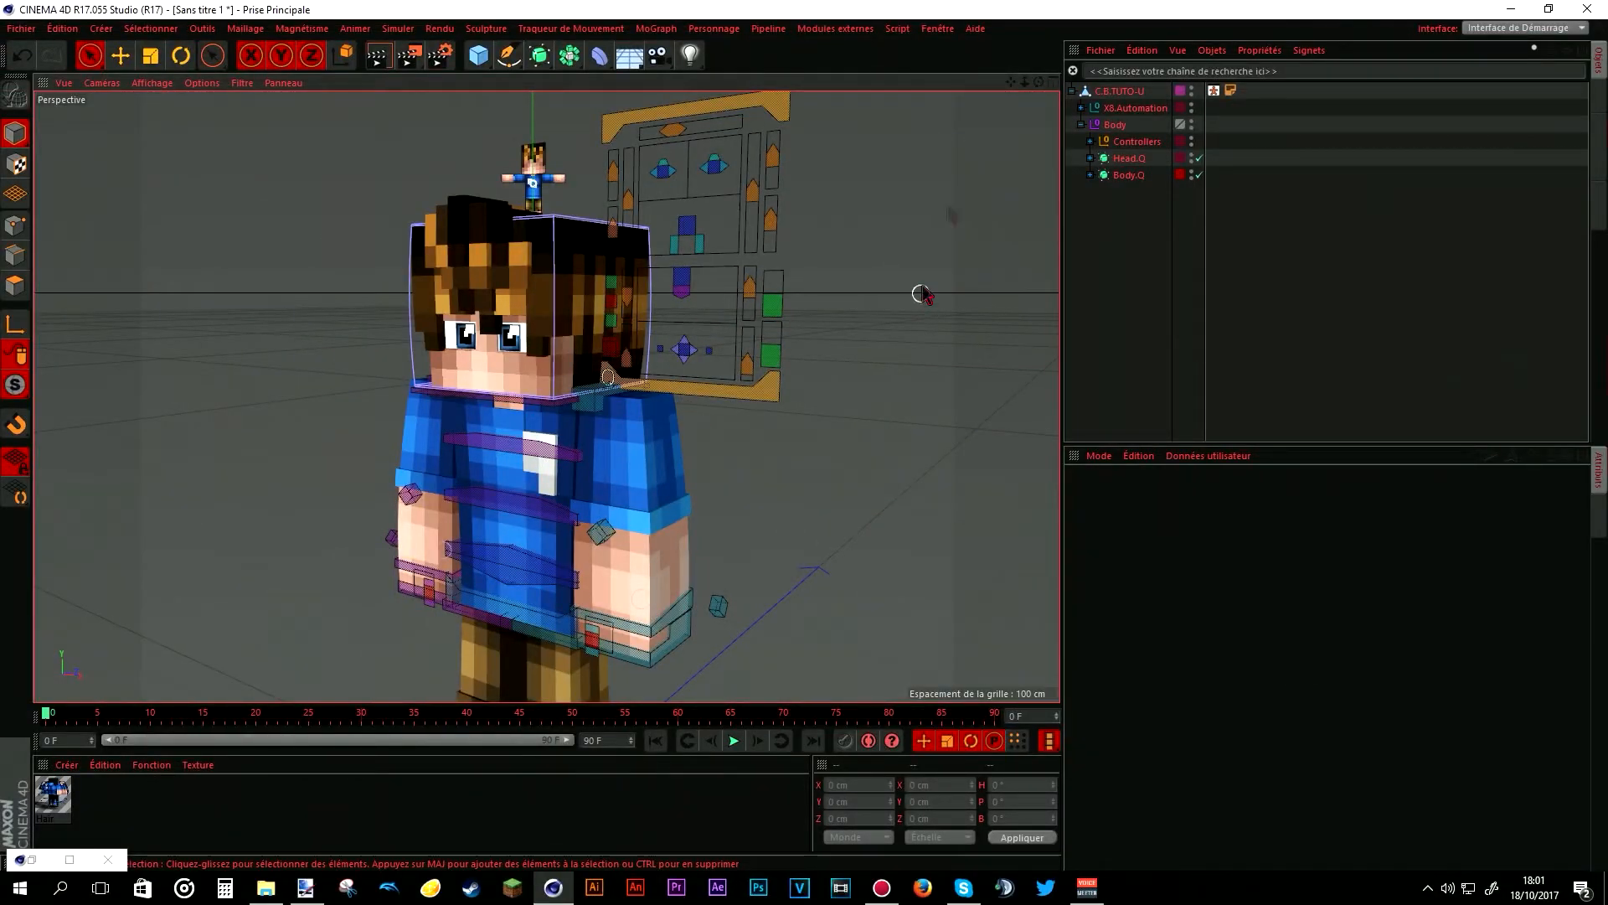
- Add the Mondaze Lightroom v3 from the content library and load its 1. Best Settings render preset
left_click(1600, 159)
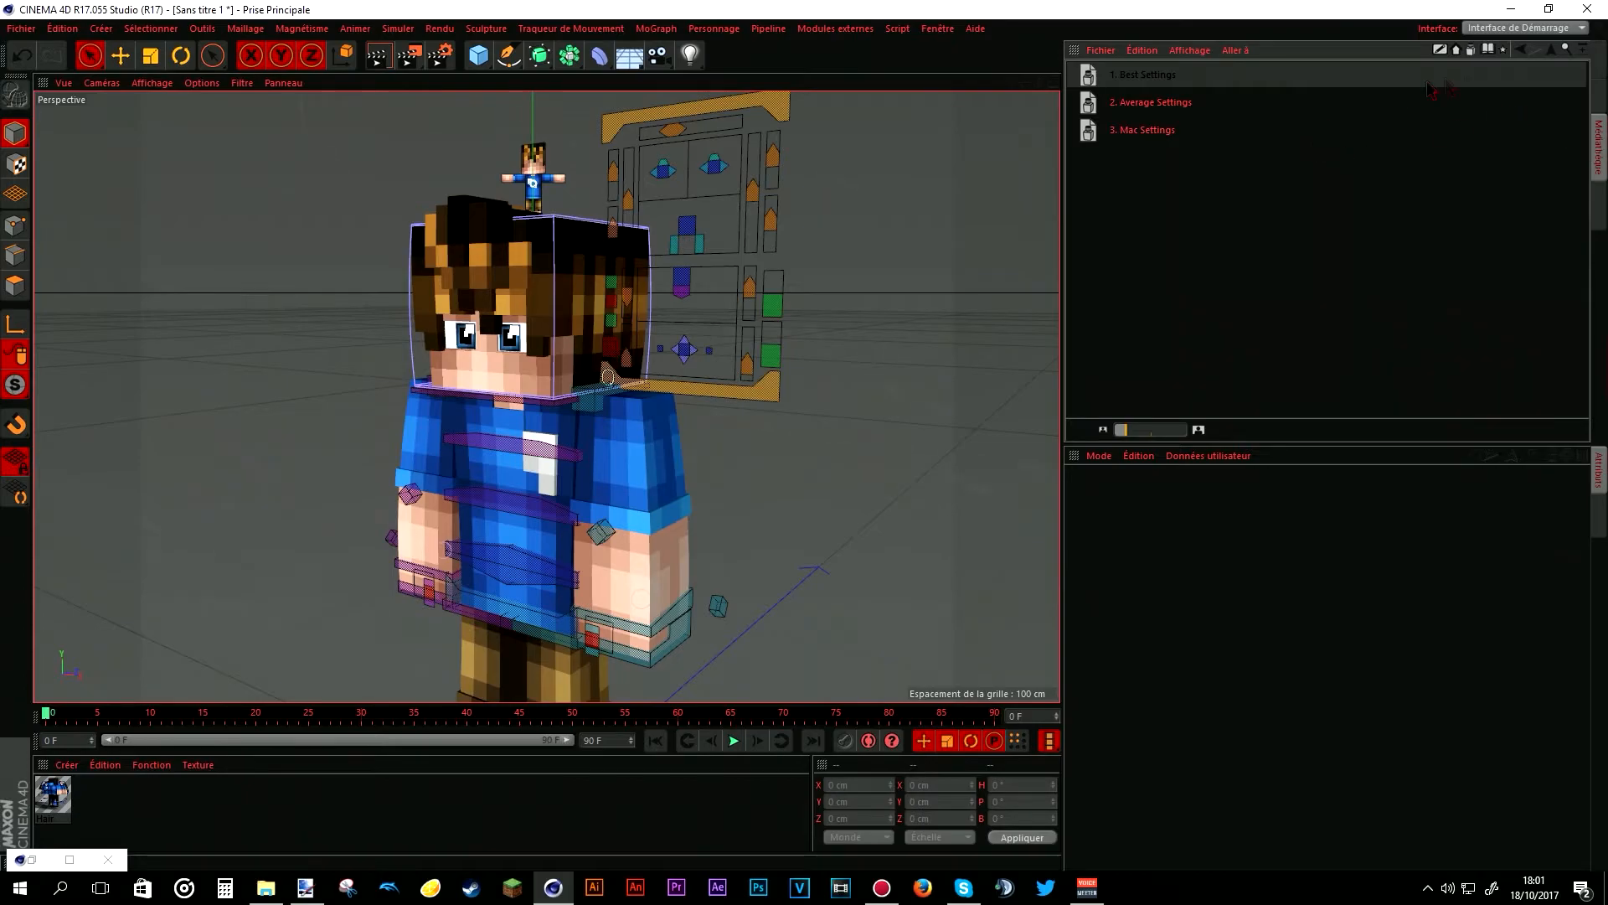
left_click(1523, 51)
left_click(1530, 50)
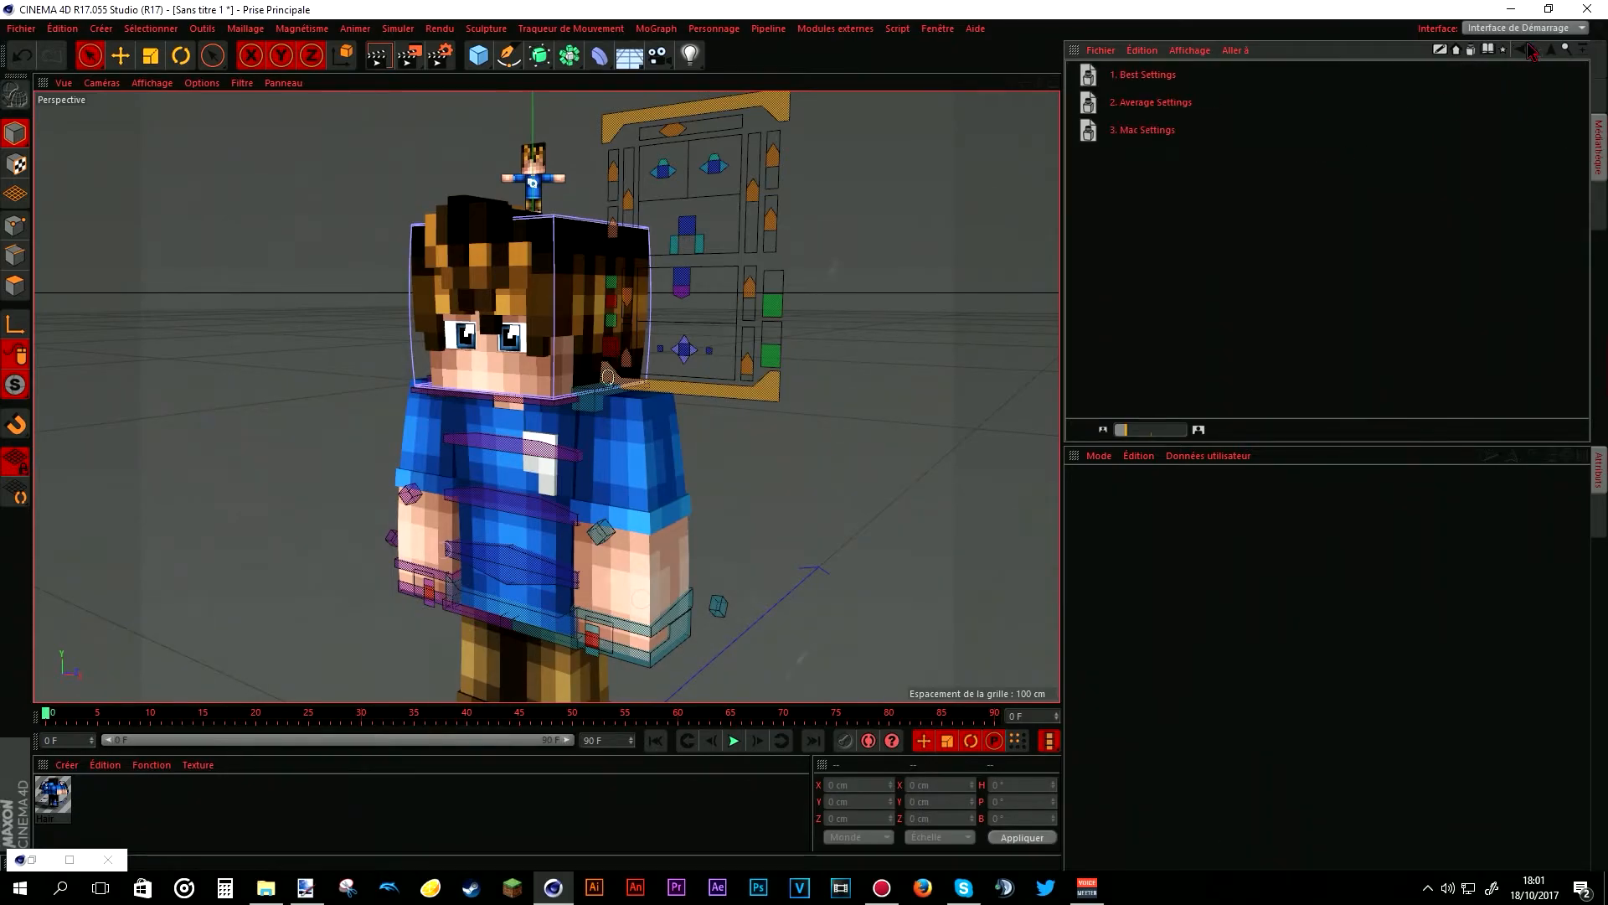
left_click(1556, 52)
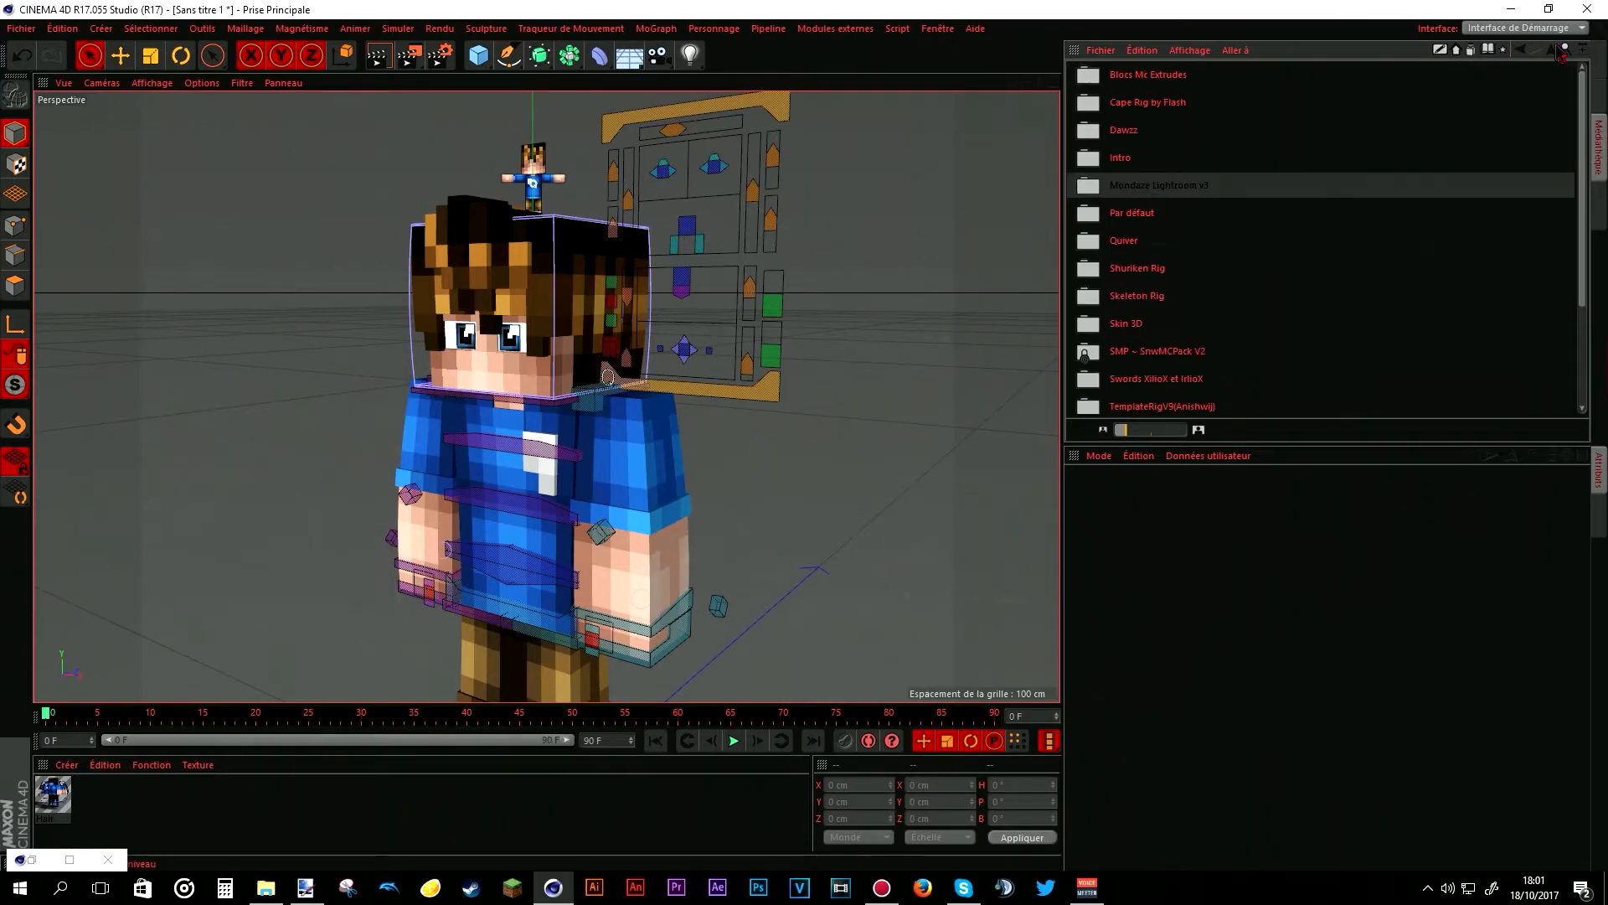
double_click(1194, 188)
double_click(1184, 104)
double_click(1155, 78)
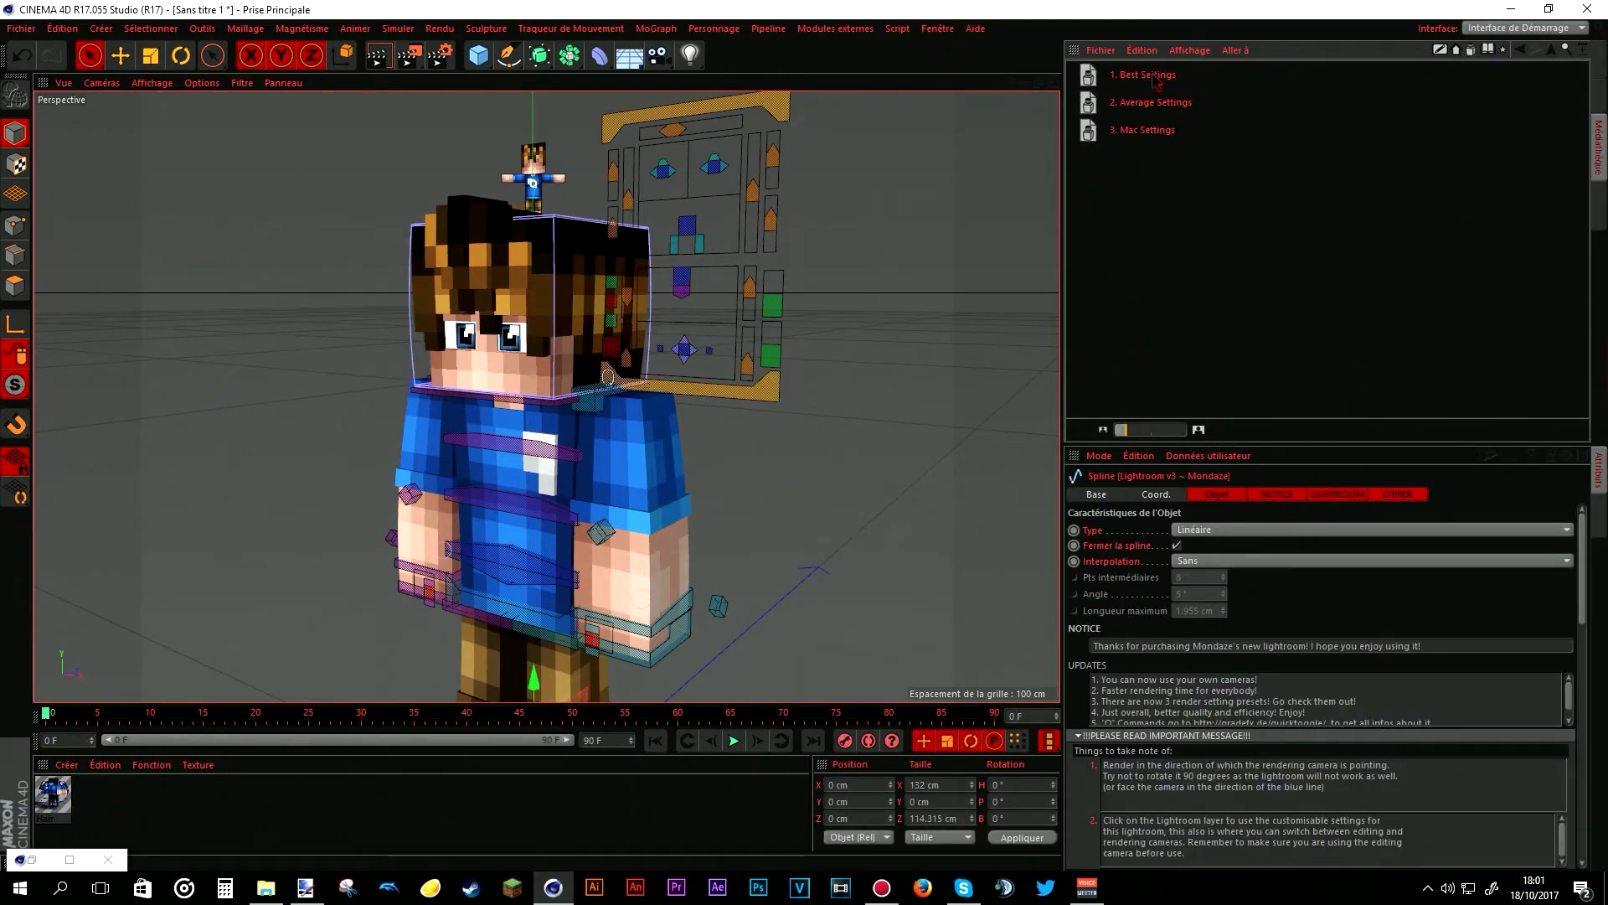
double_click(1154, 78)
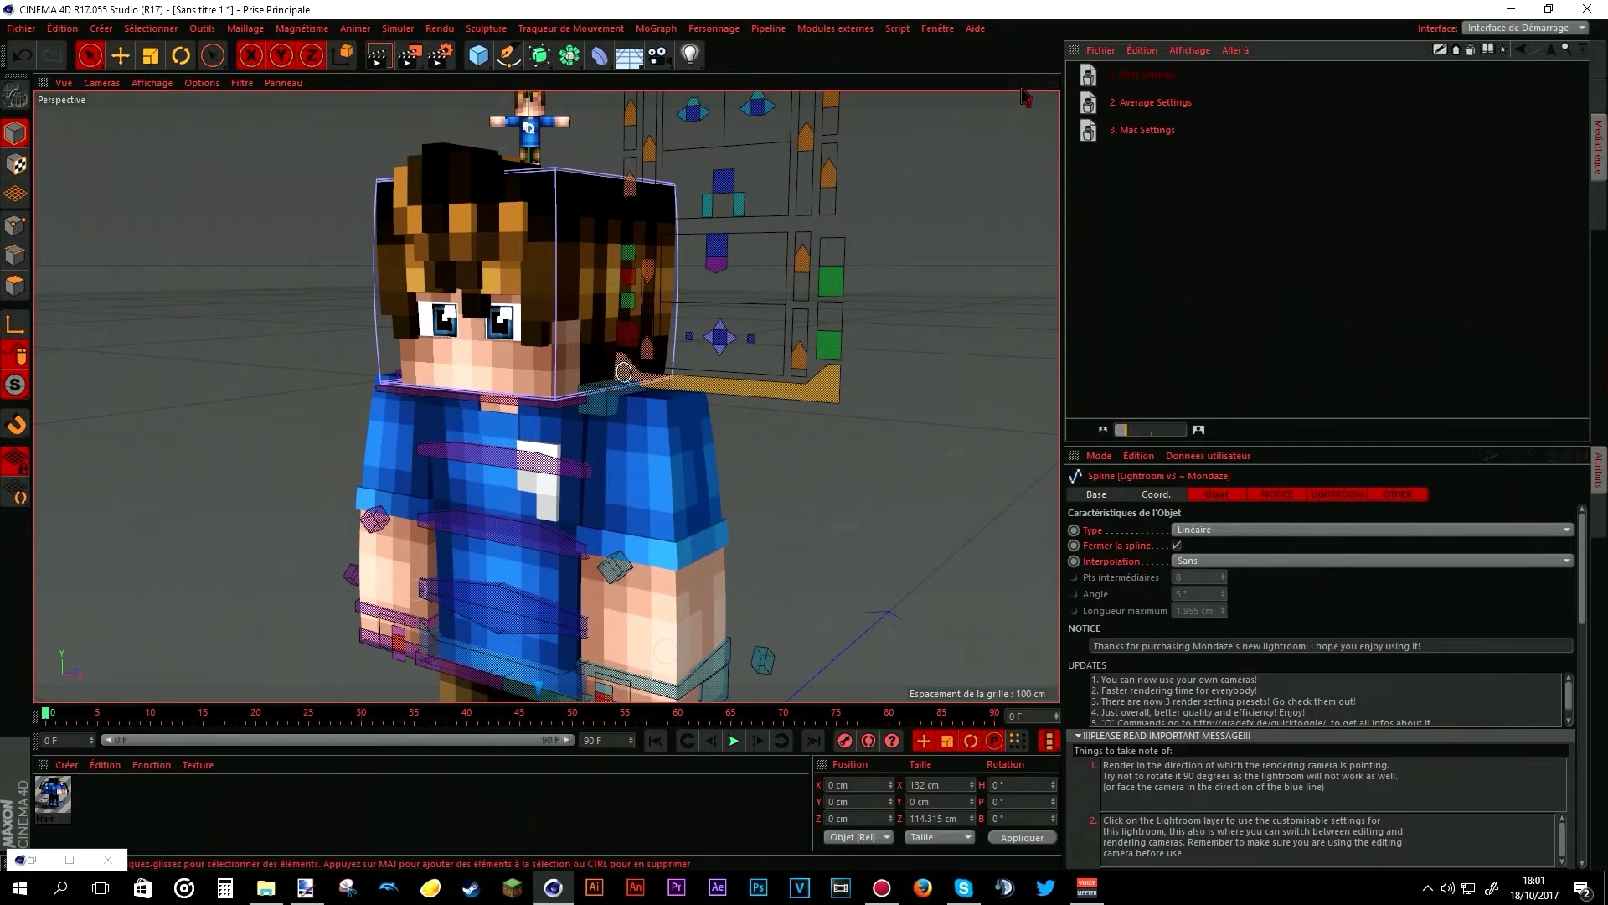
- Select the C.B.TUTO-U rig and show the scene's layers with their hidden tags and materials
left_click_drag(1024, 82, 1027, 26)
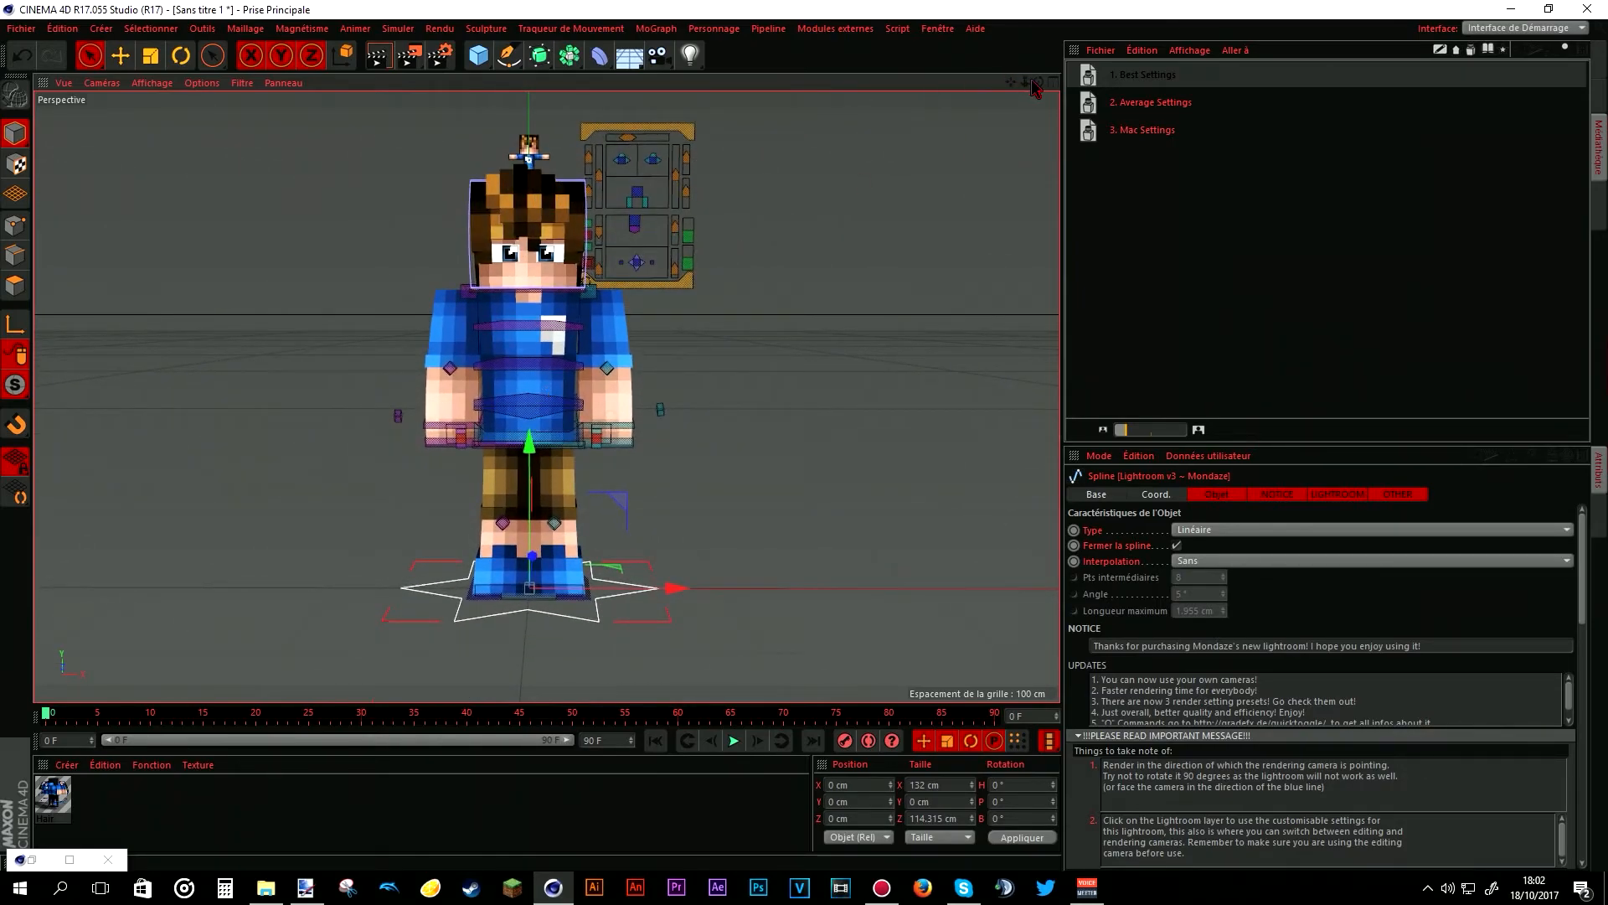
left_click_drag(1025, 82, 1171, 91)
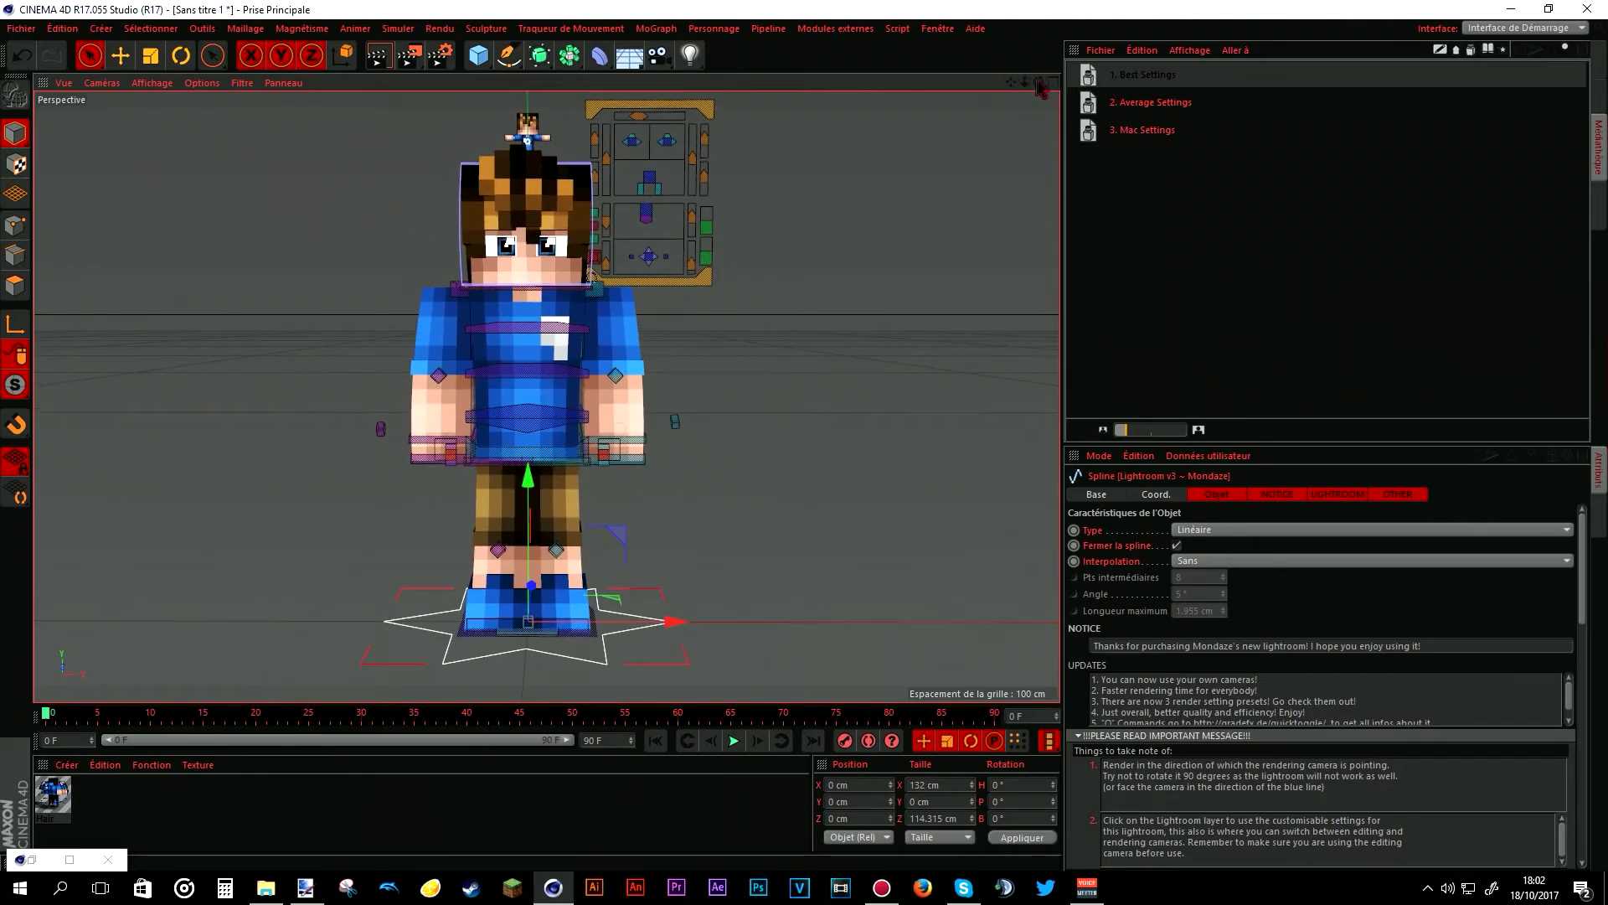
left_click_drag(1039, 84, 1052, 85)
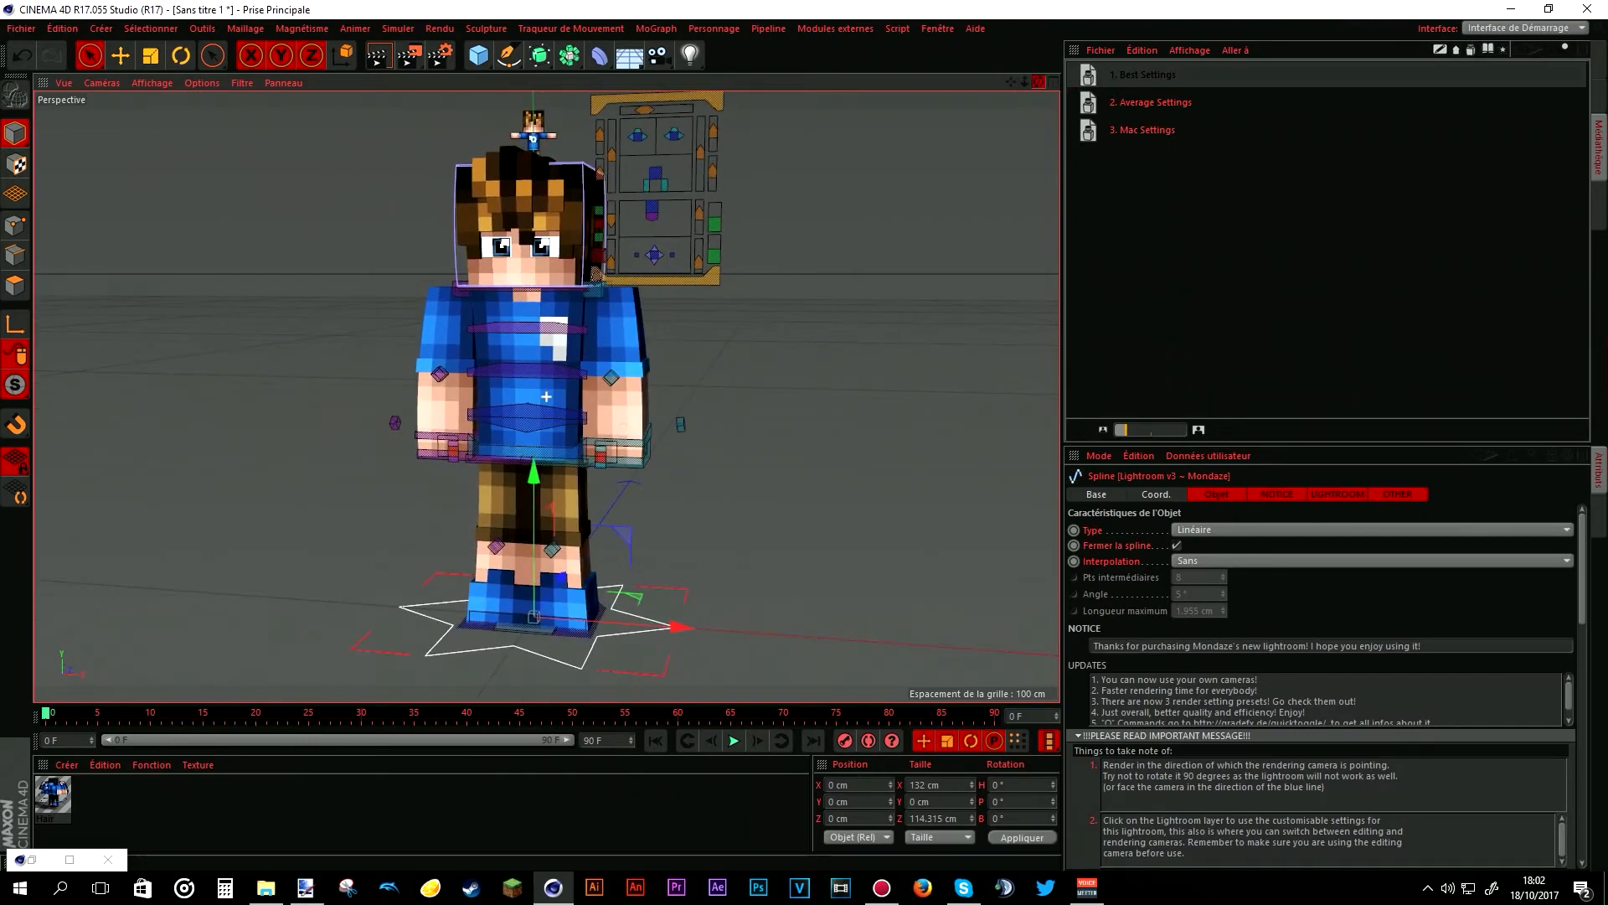
left_click(1603, 74)
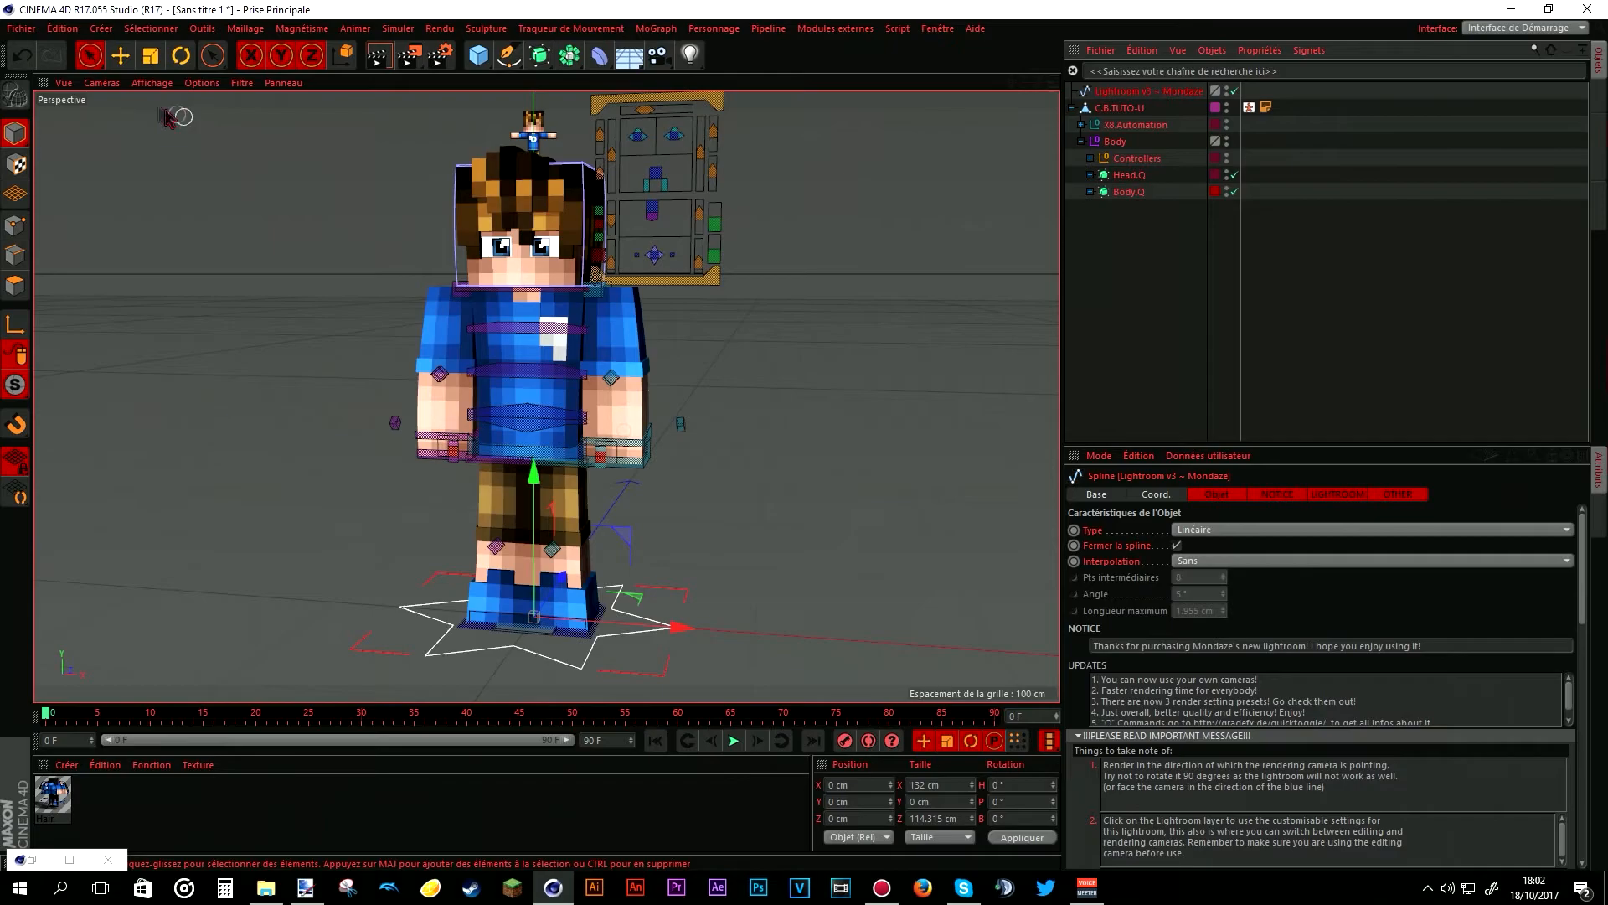
left_click(121, 55)
left_click(1119, 107)
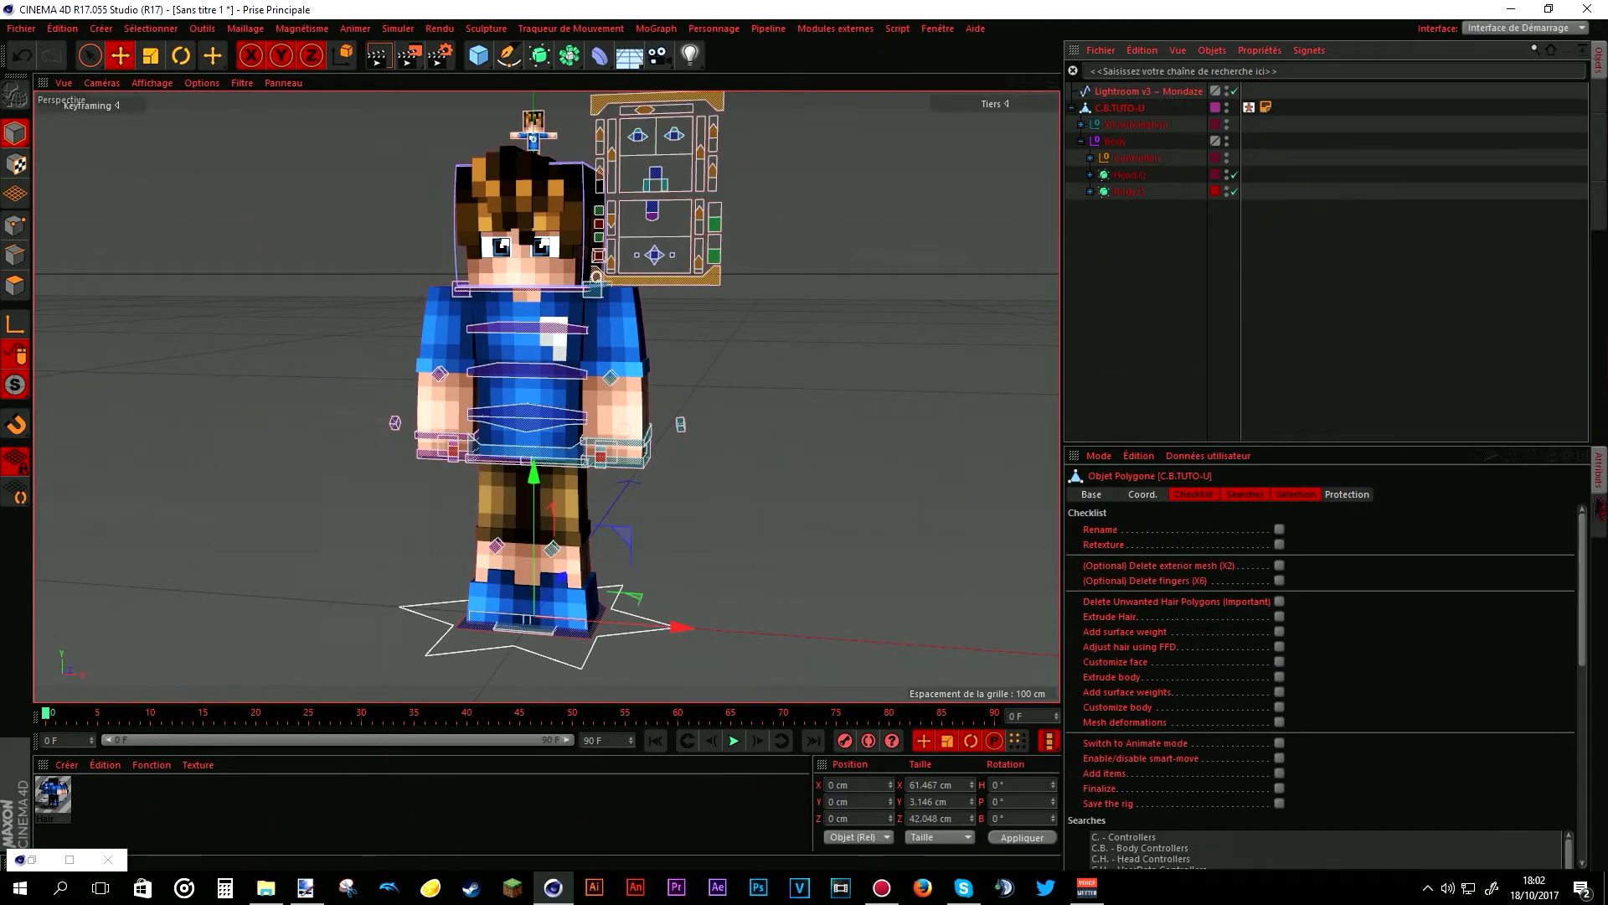
left_click(1600, 518)
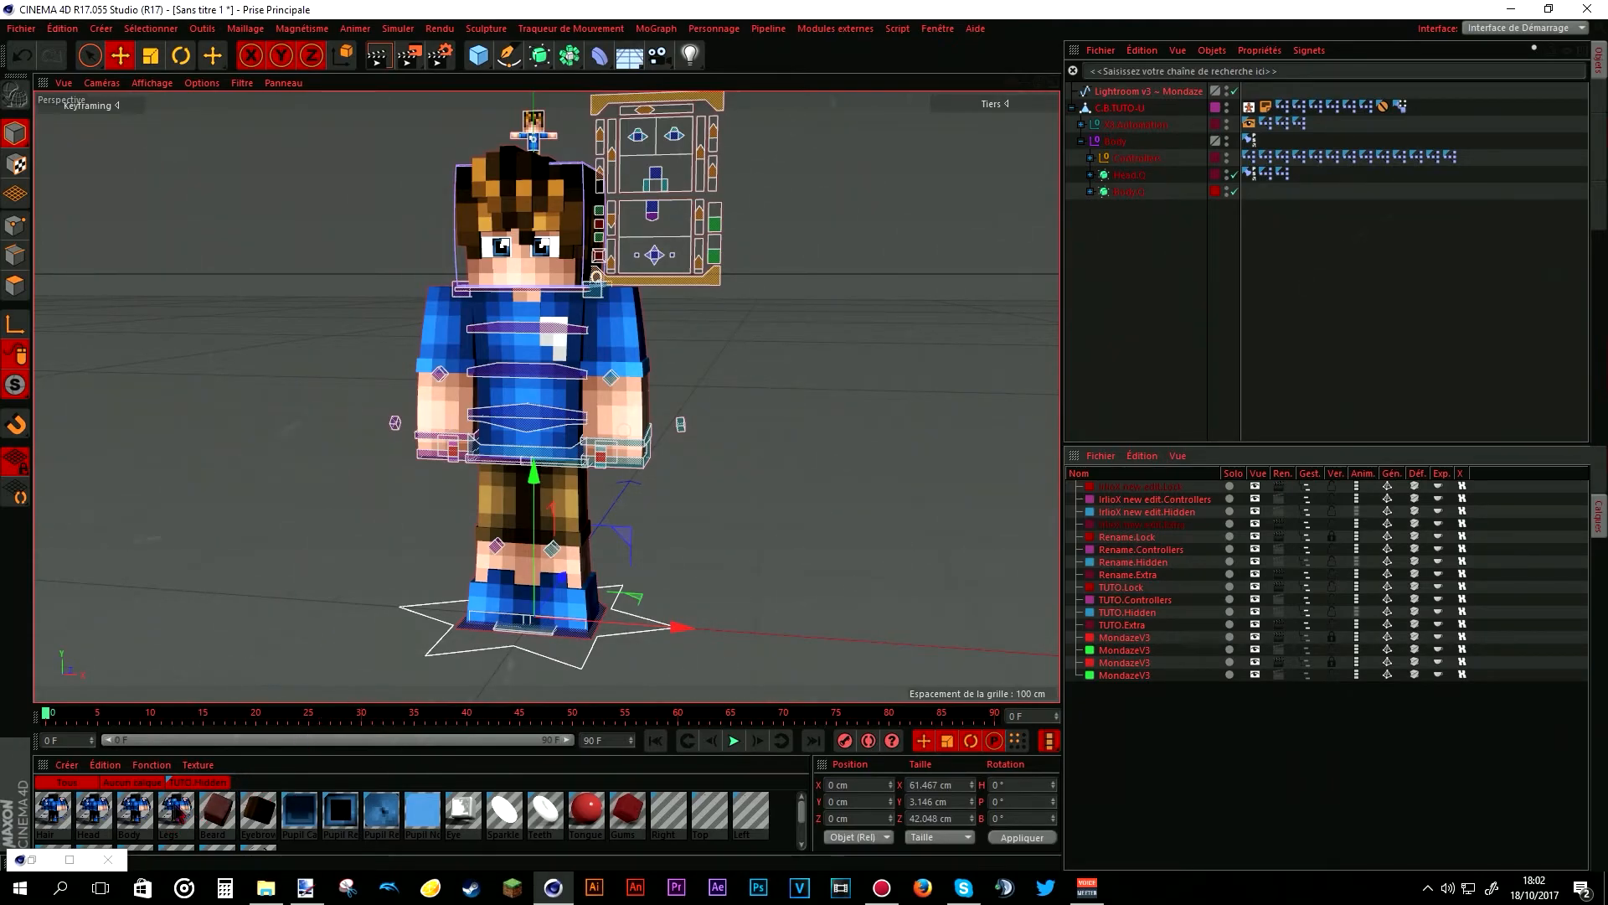
- Disable the reflection channel on all materials of the TUTO.Hidden layer at once and close the material editor
left_click(195, 783)
scroll(216, 815, "down", 2)
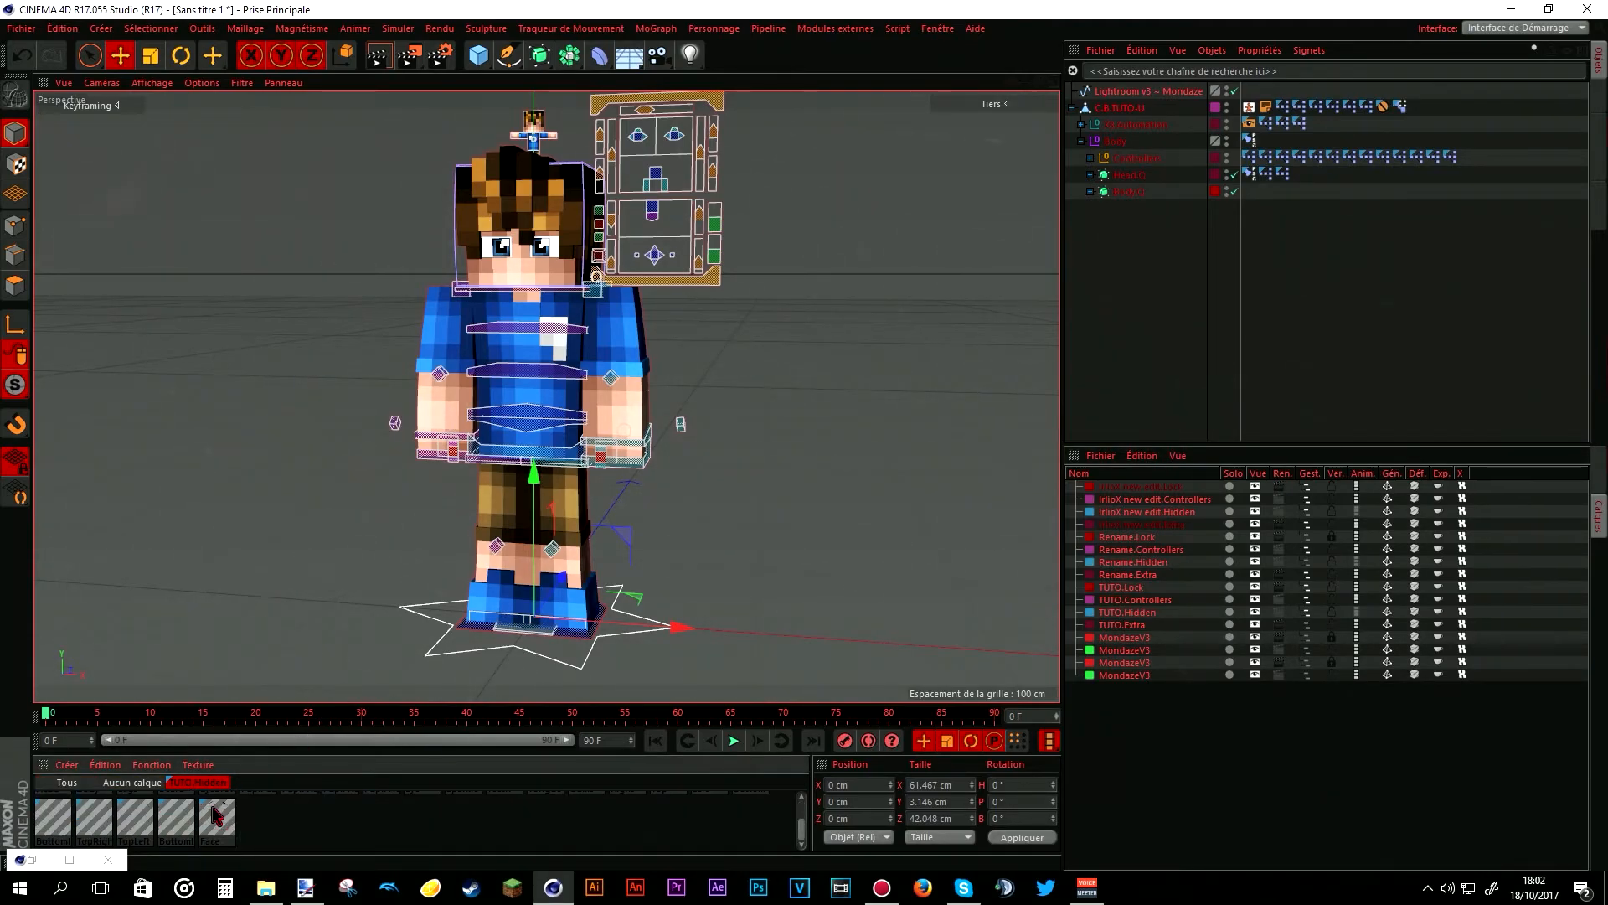
double_click(215, 828)
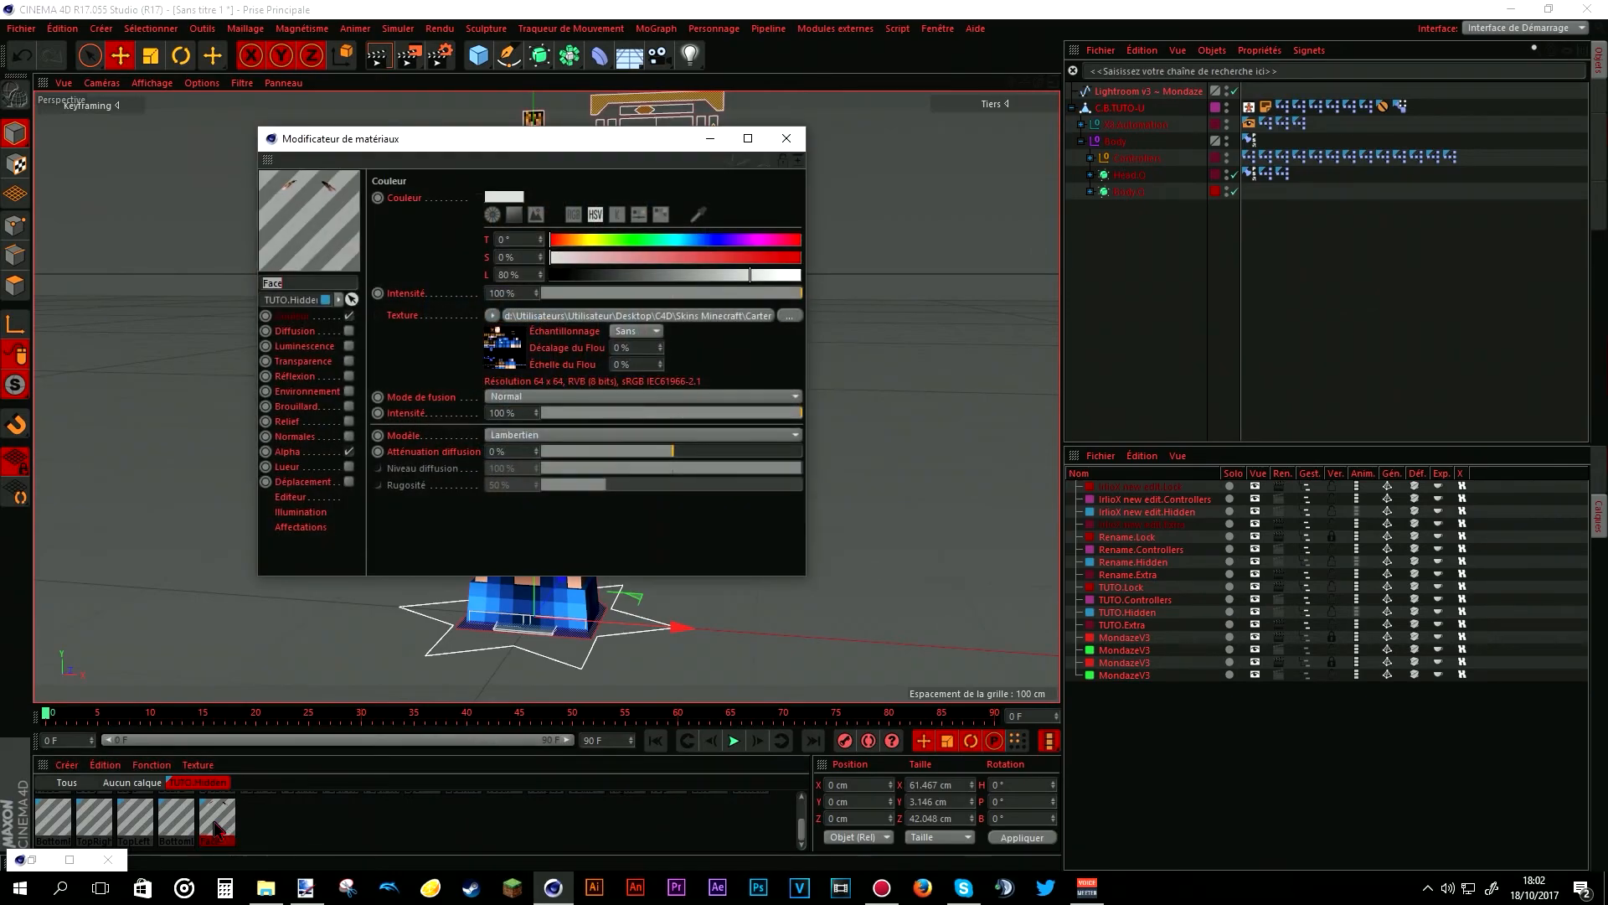
scroll(215, 828, "up", 2)
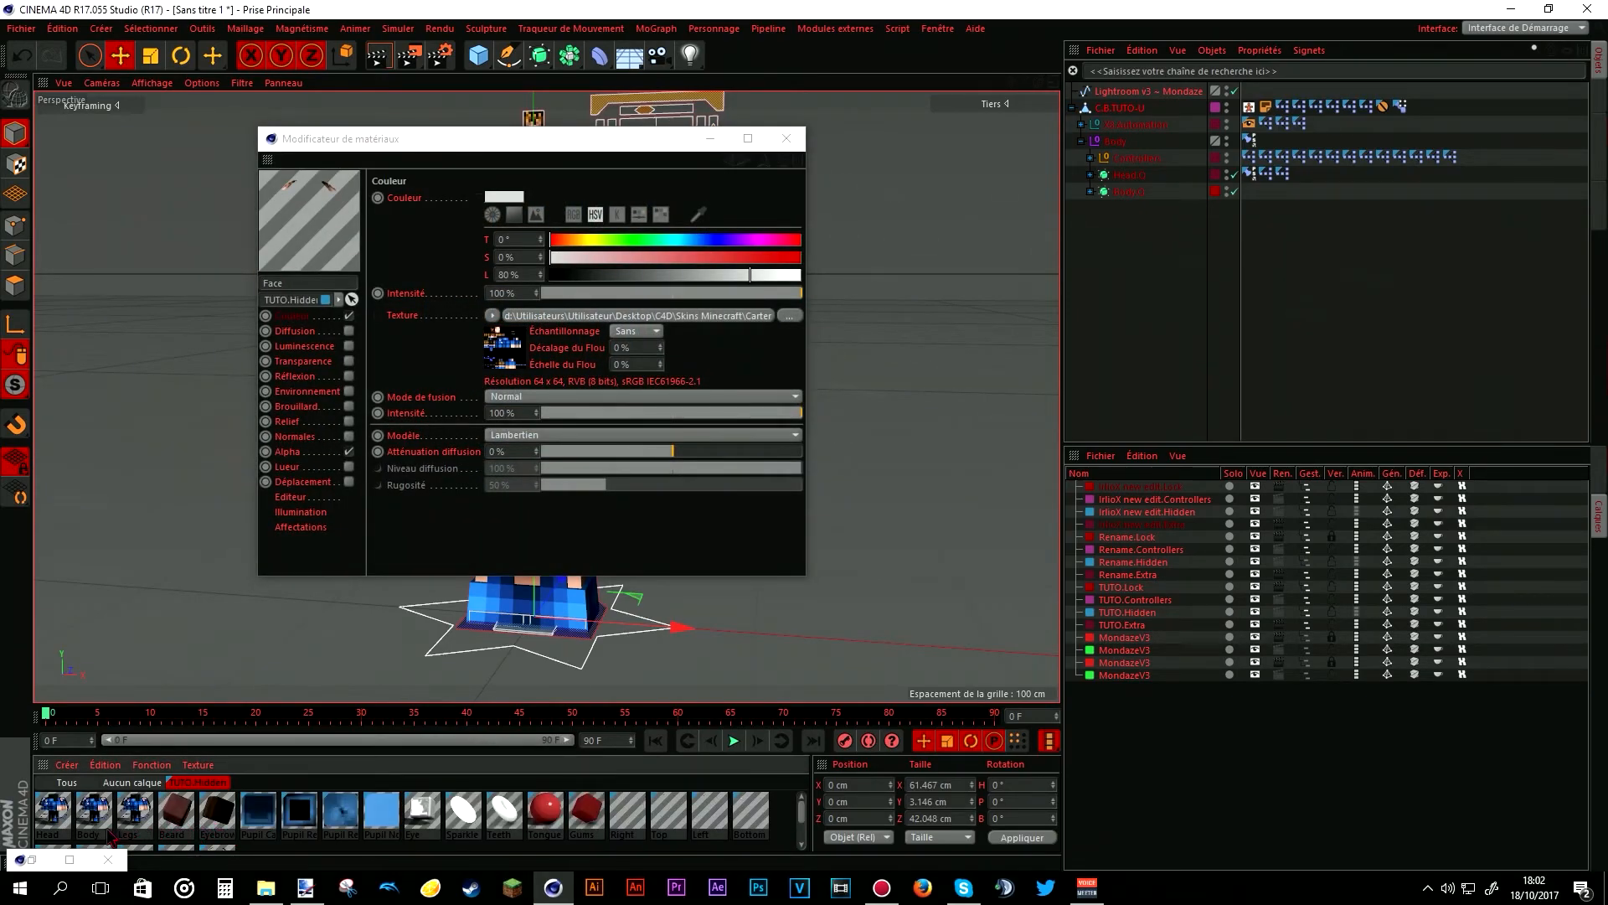
key("ctrl+a")
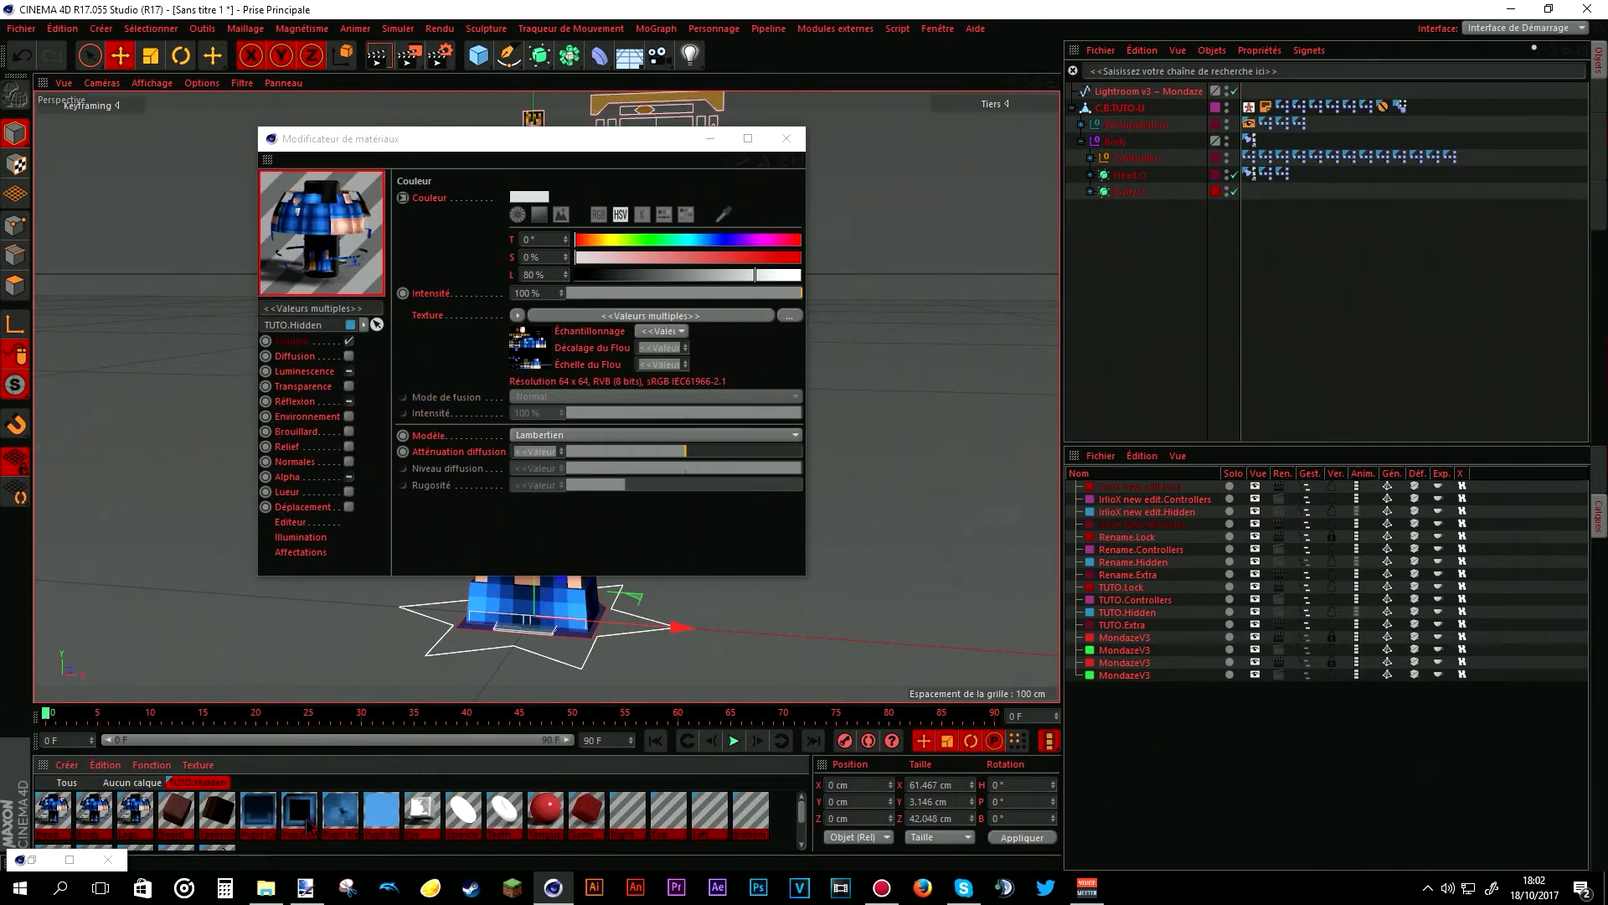
left_click(349, 402)
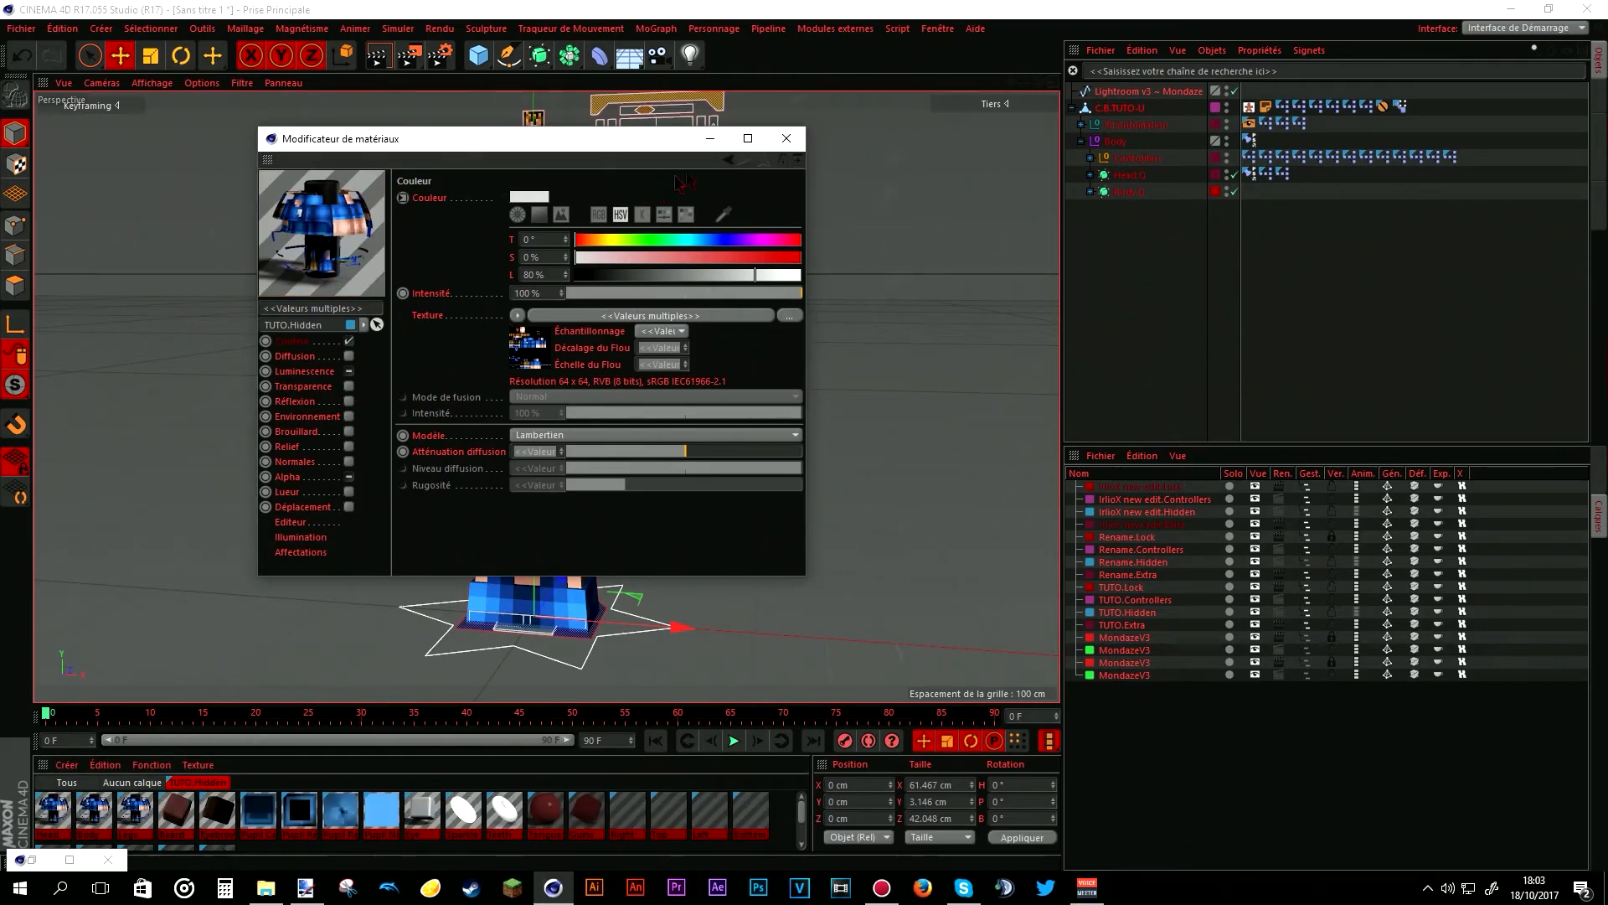
left_click(787, 138)
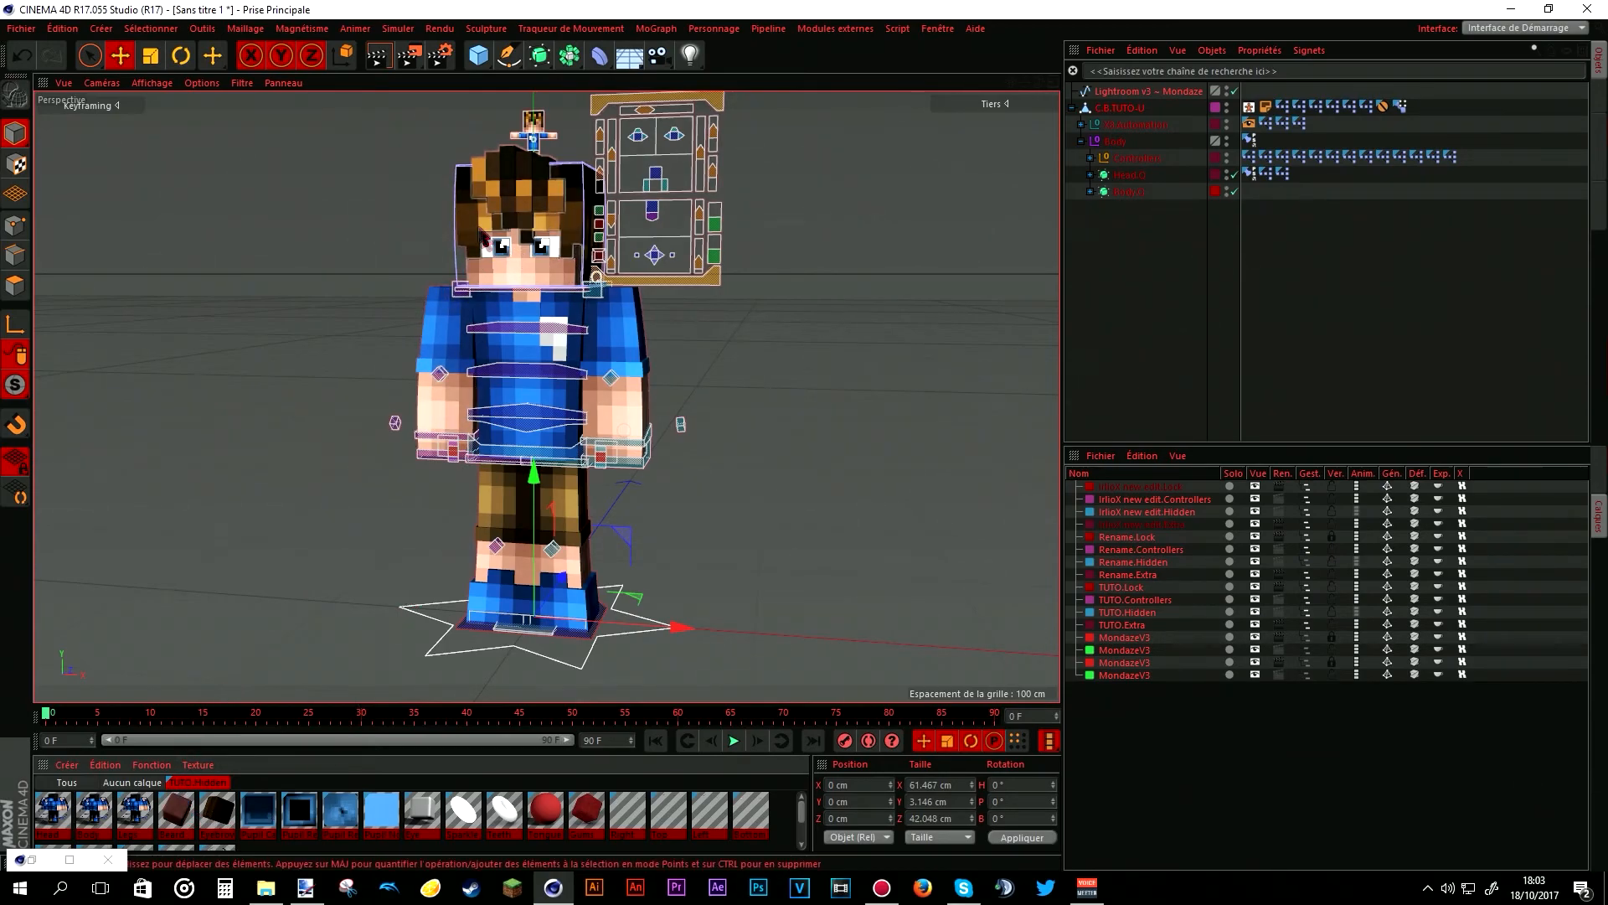
- Review the output size and image saving options of the active Lightroom render preset in the render settings
left_click(1005, 104)
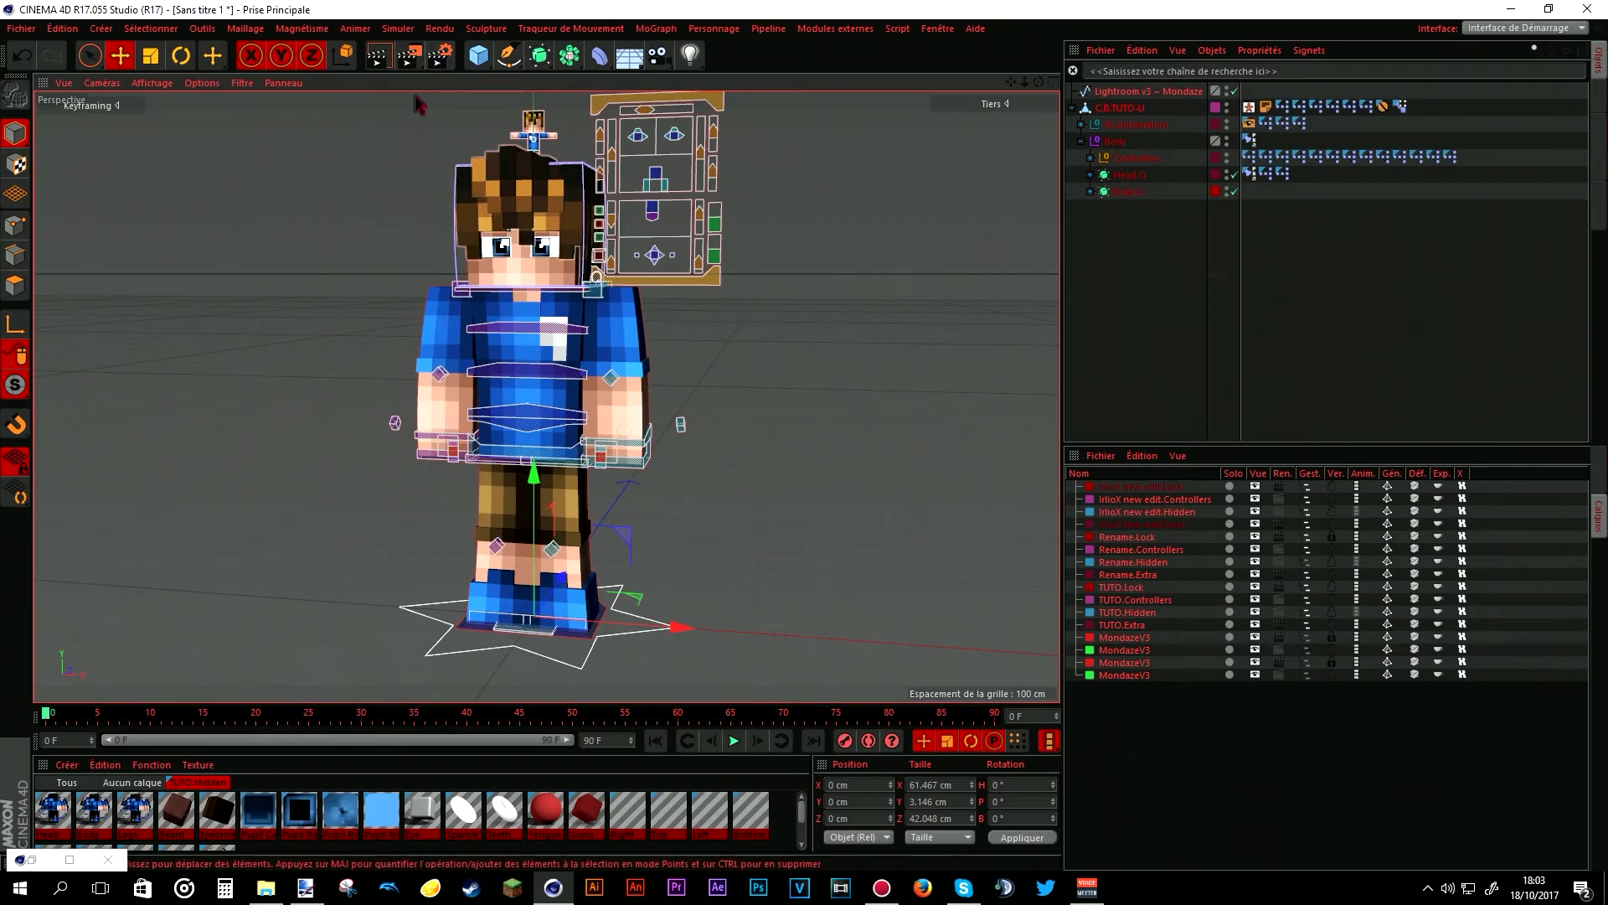
left_click(441, 57)
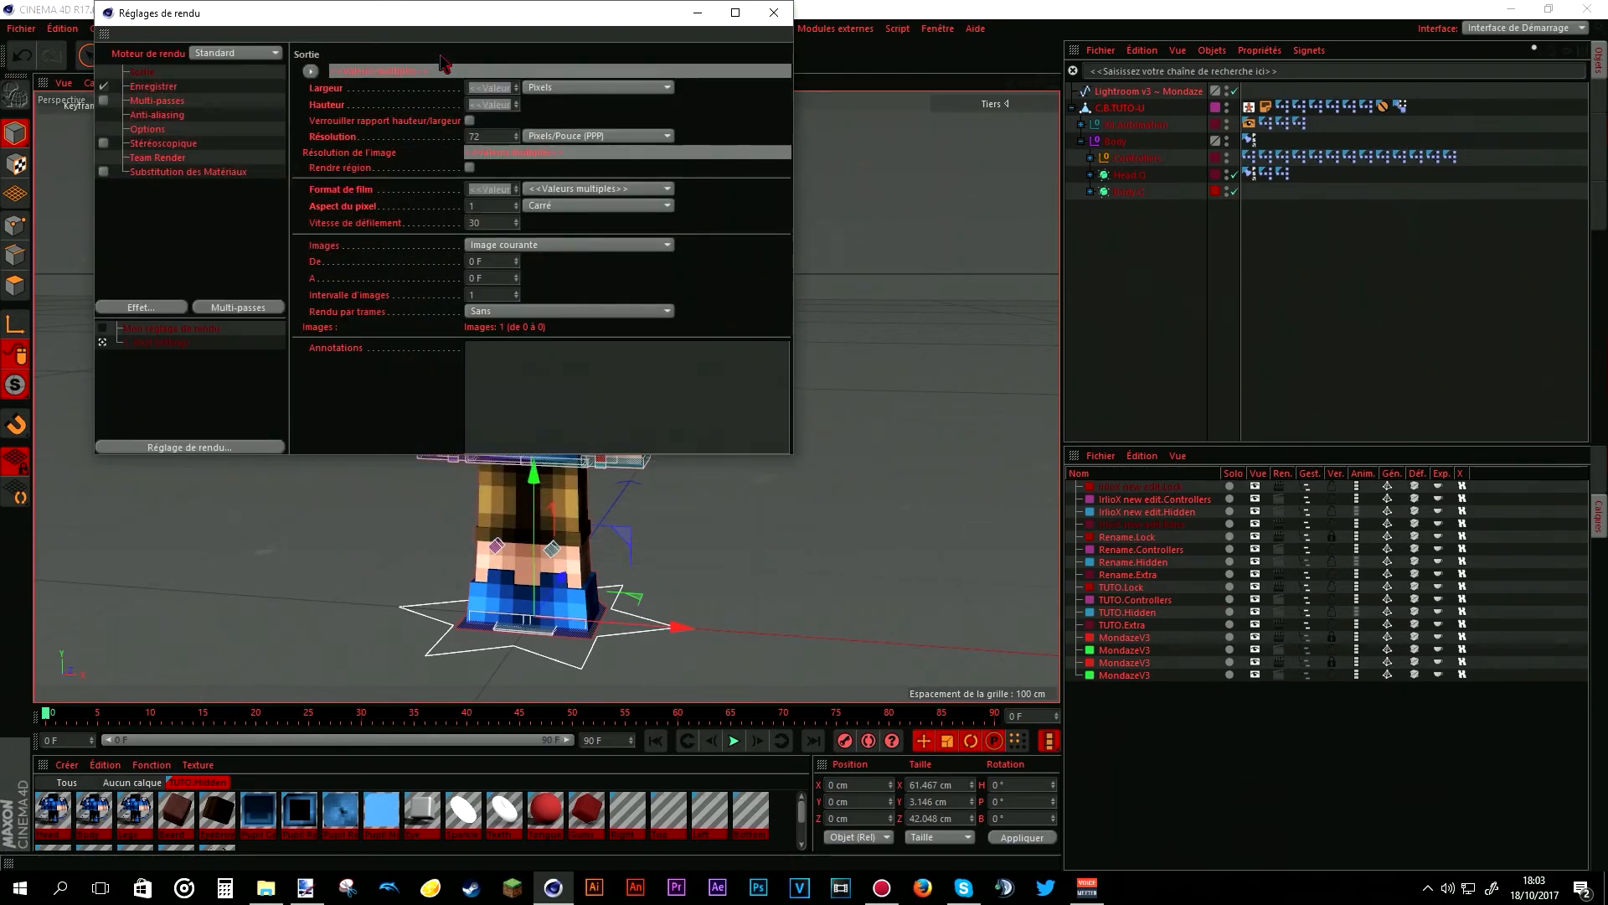
left_click(159, 344)
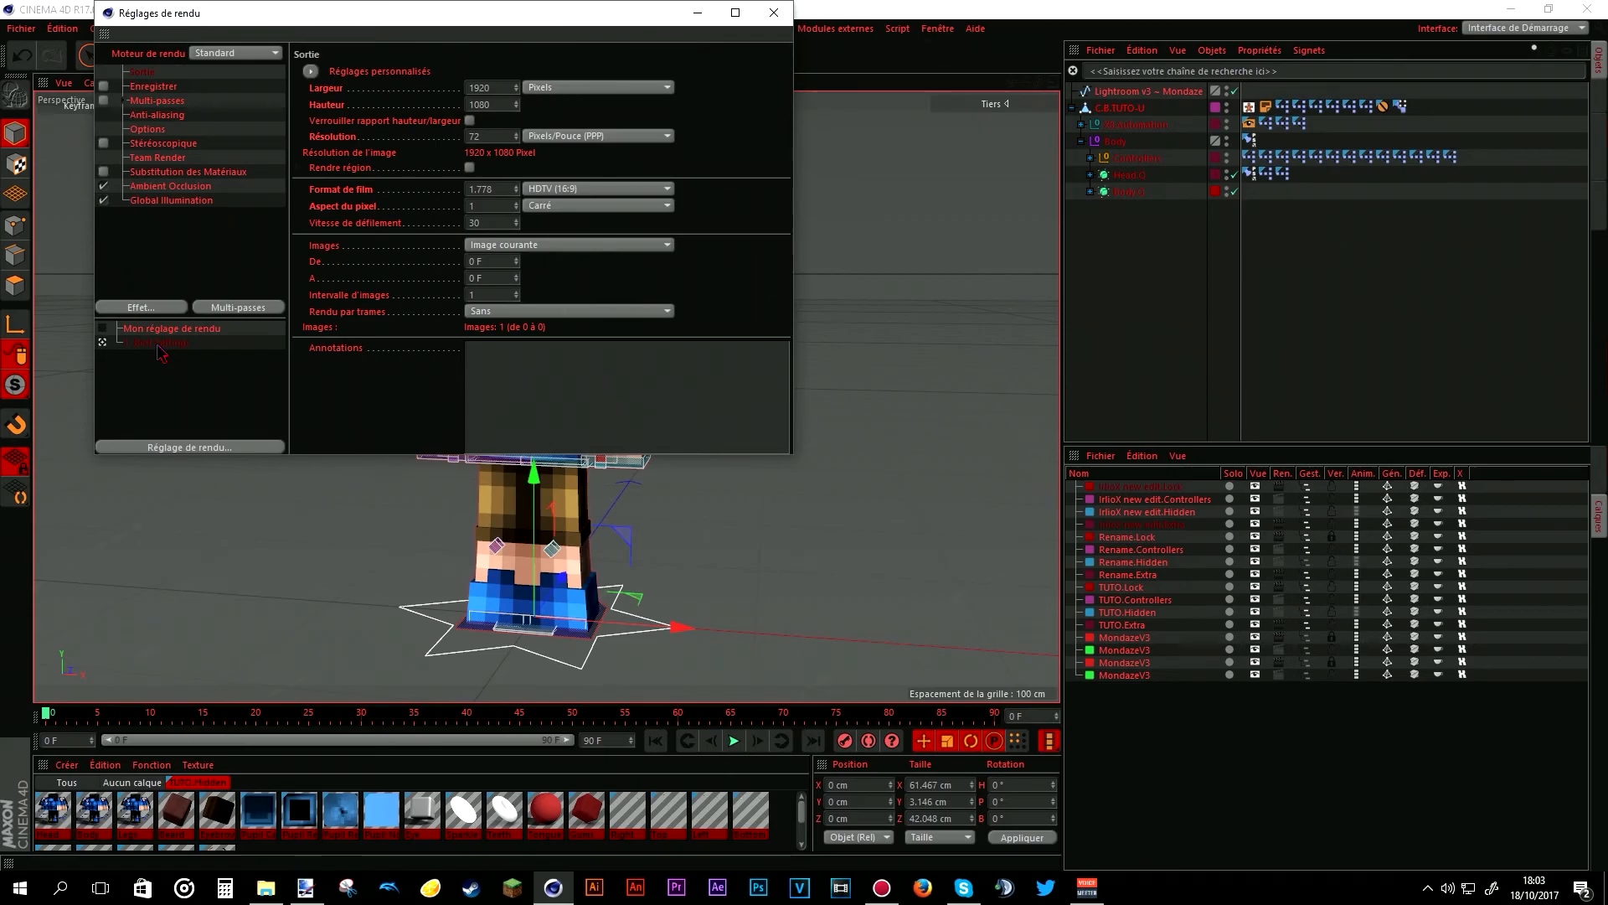
left_click(150, 87)
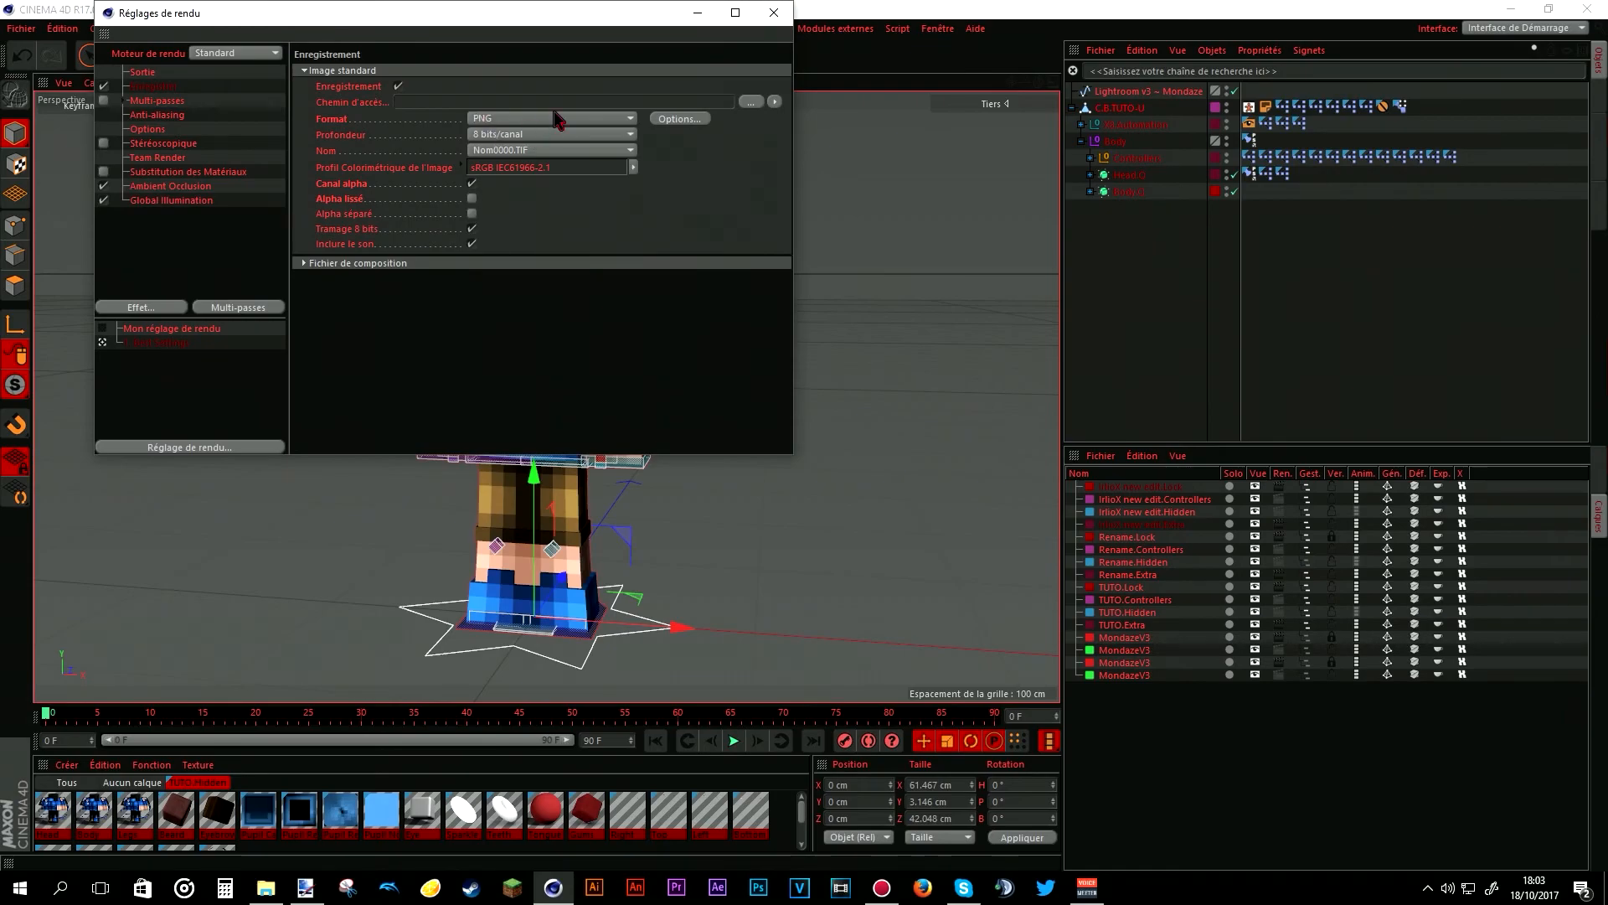
left_click(699, 13)
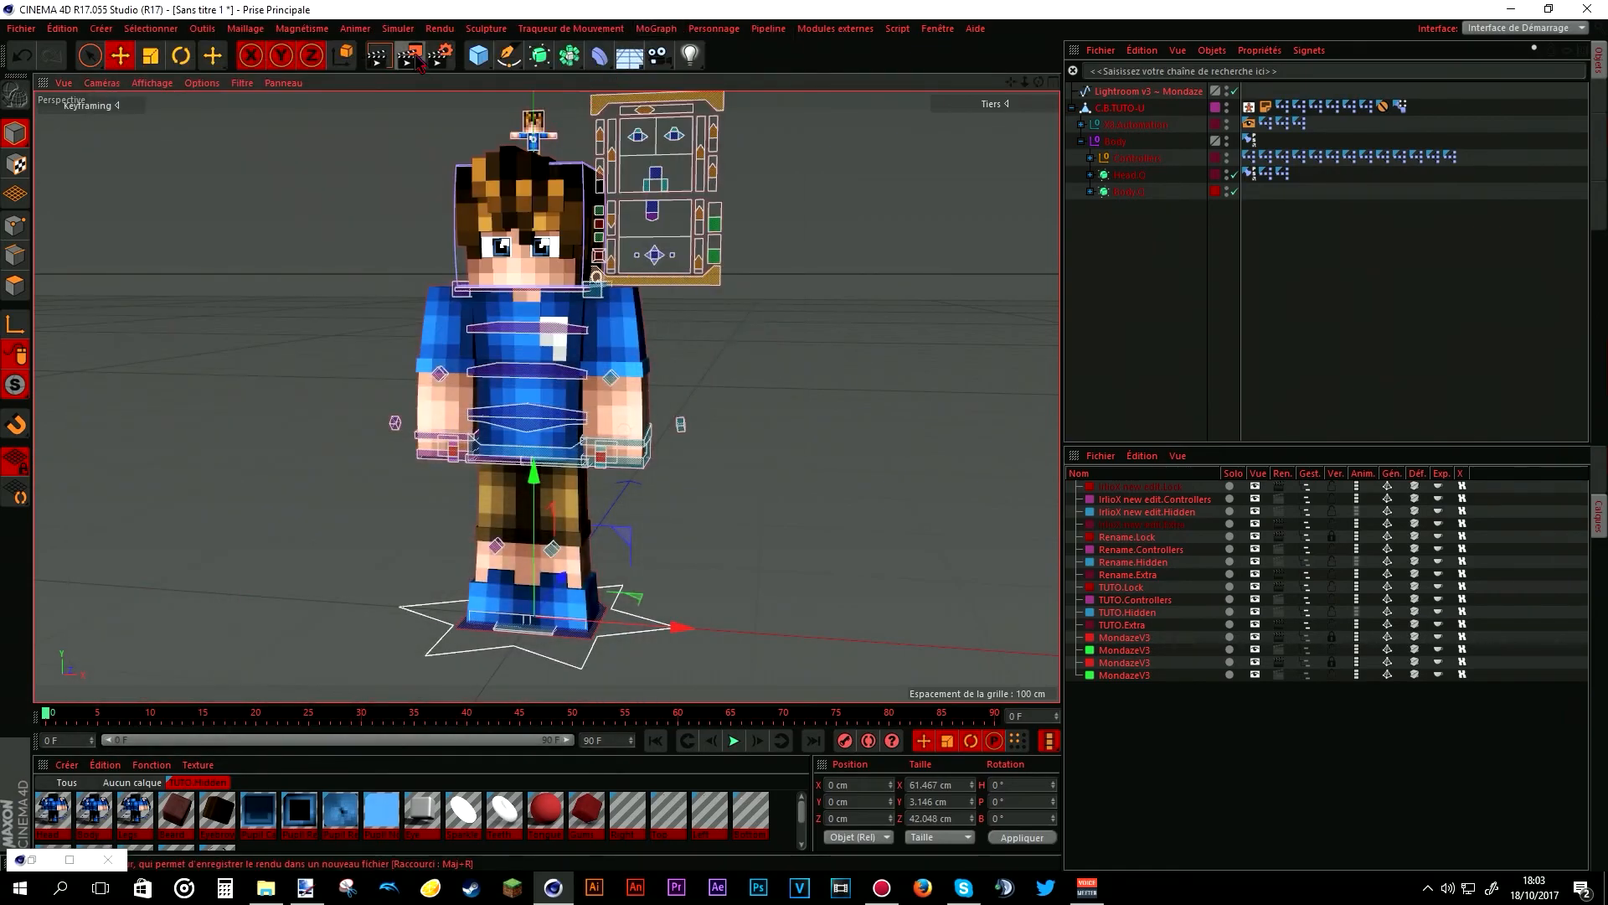